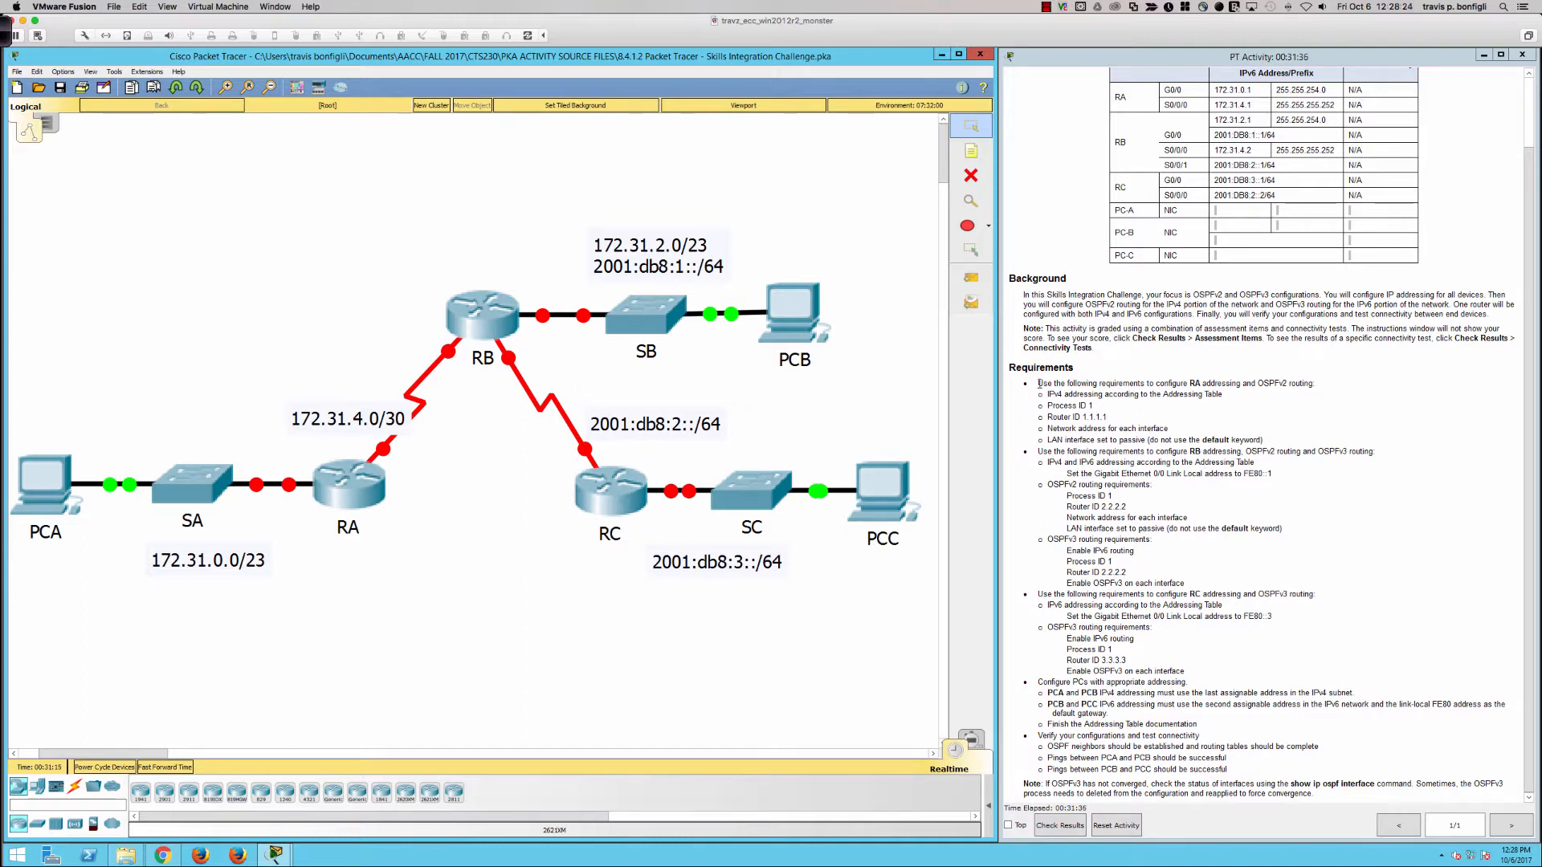
Review the RA addressing and OSPFv2 requirements, and open router RA's command line in an enlarged window.
drag(1036, 381, 1139, 407)
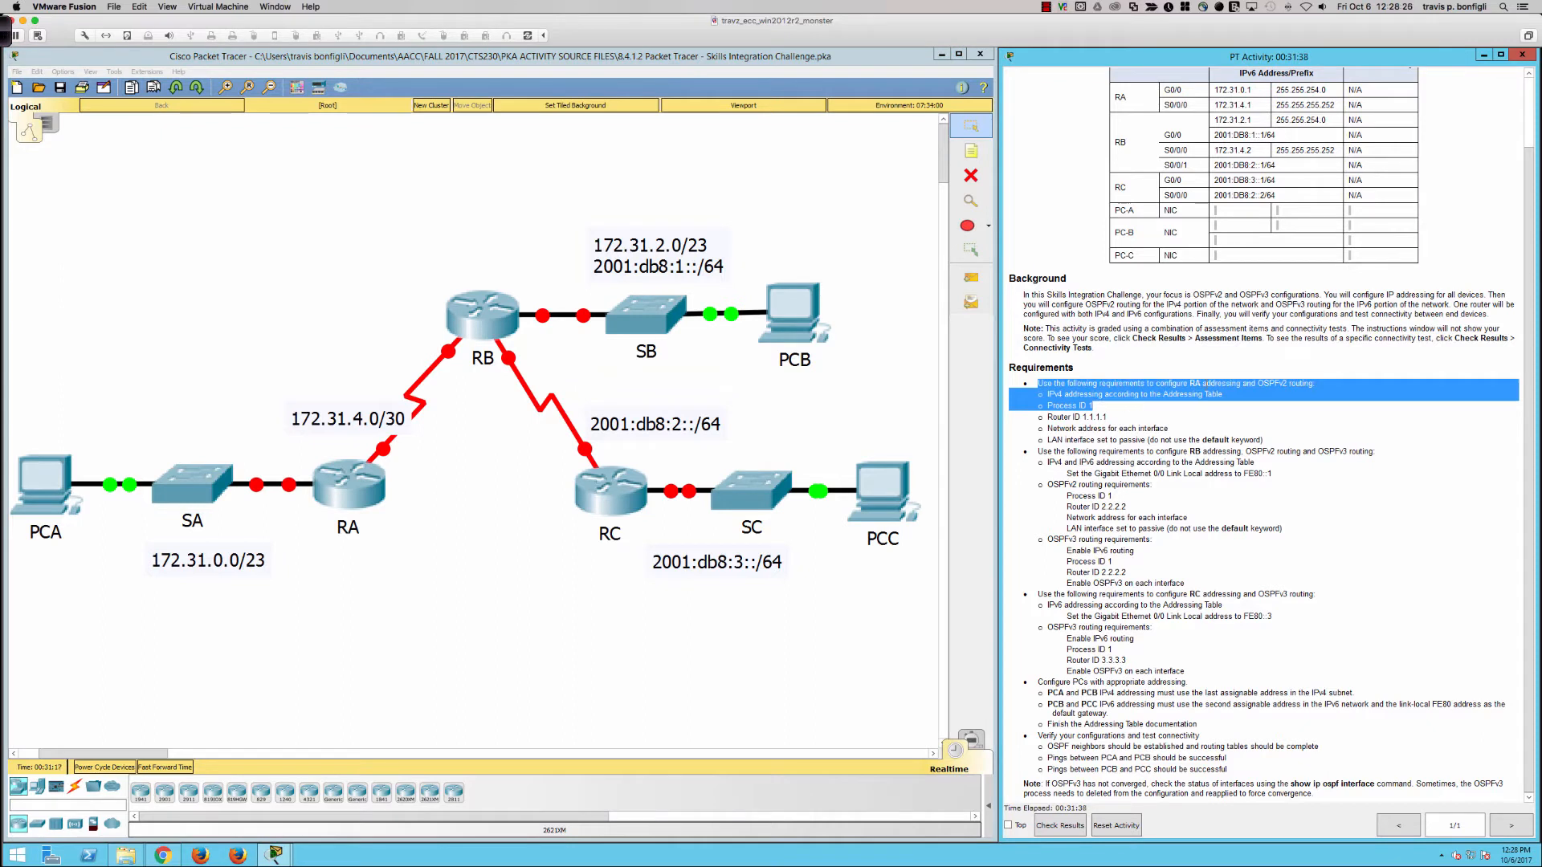
click(1153, 391)
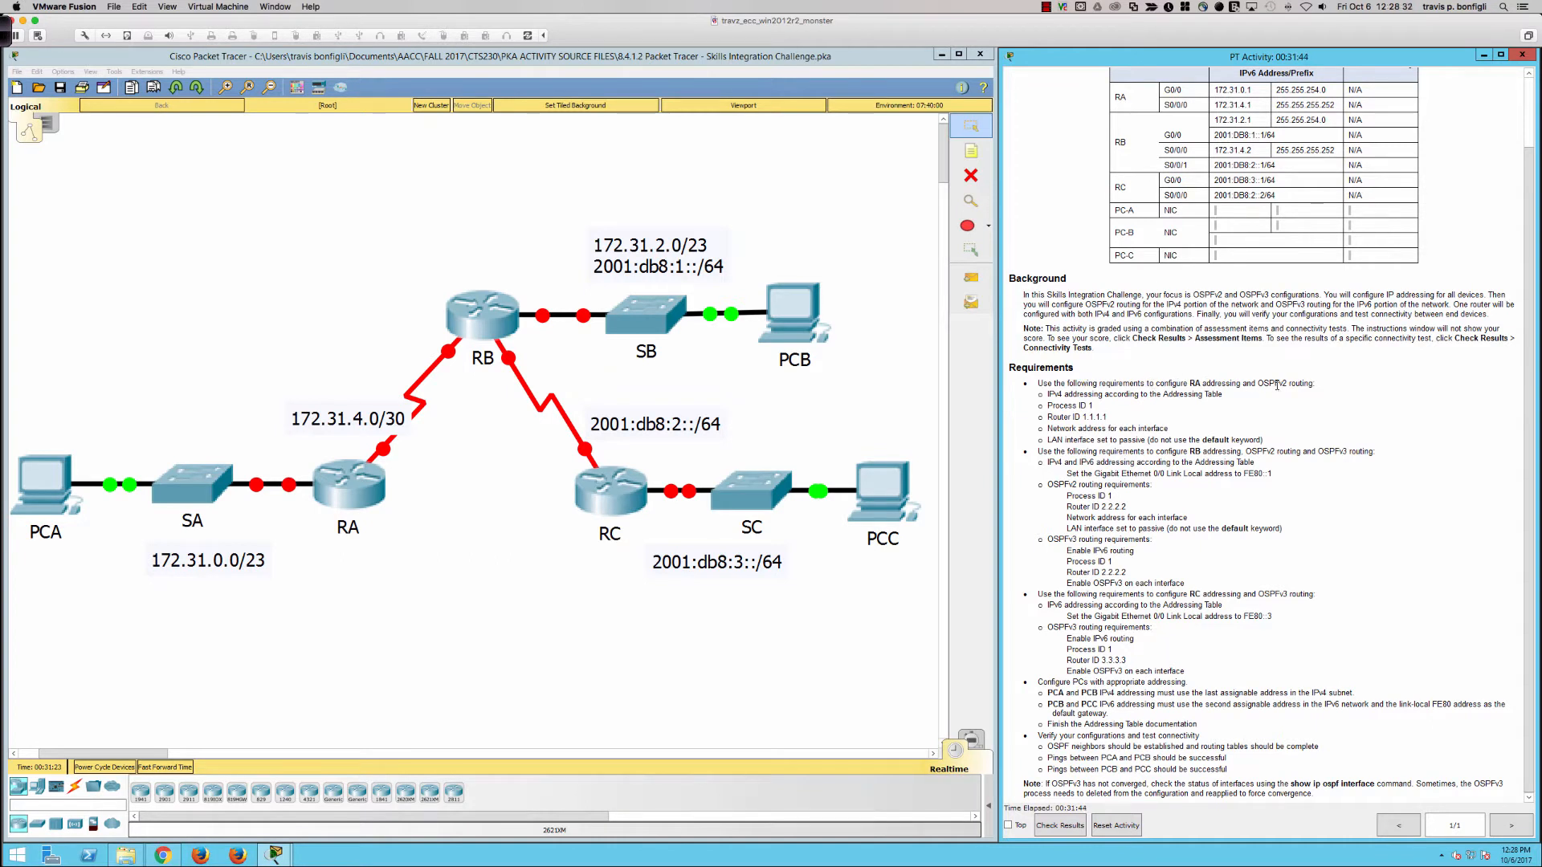
click(356, 493)
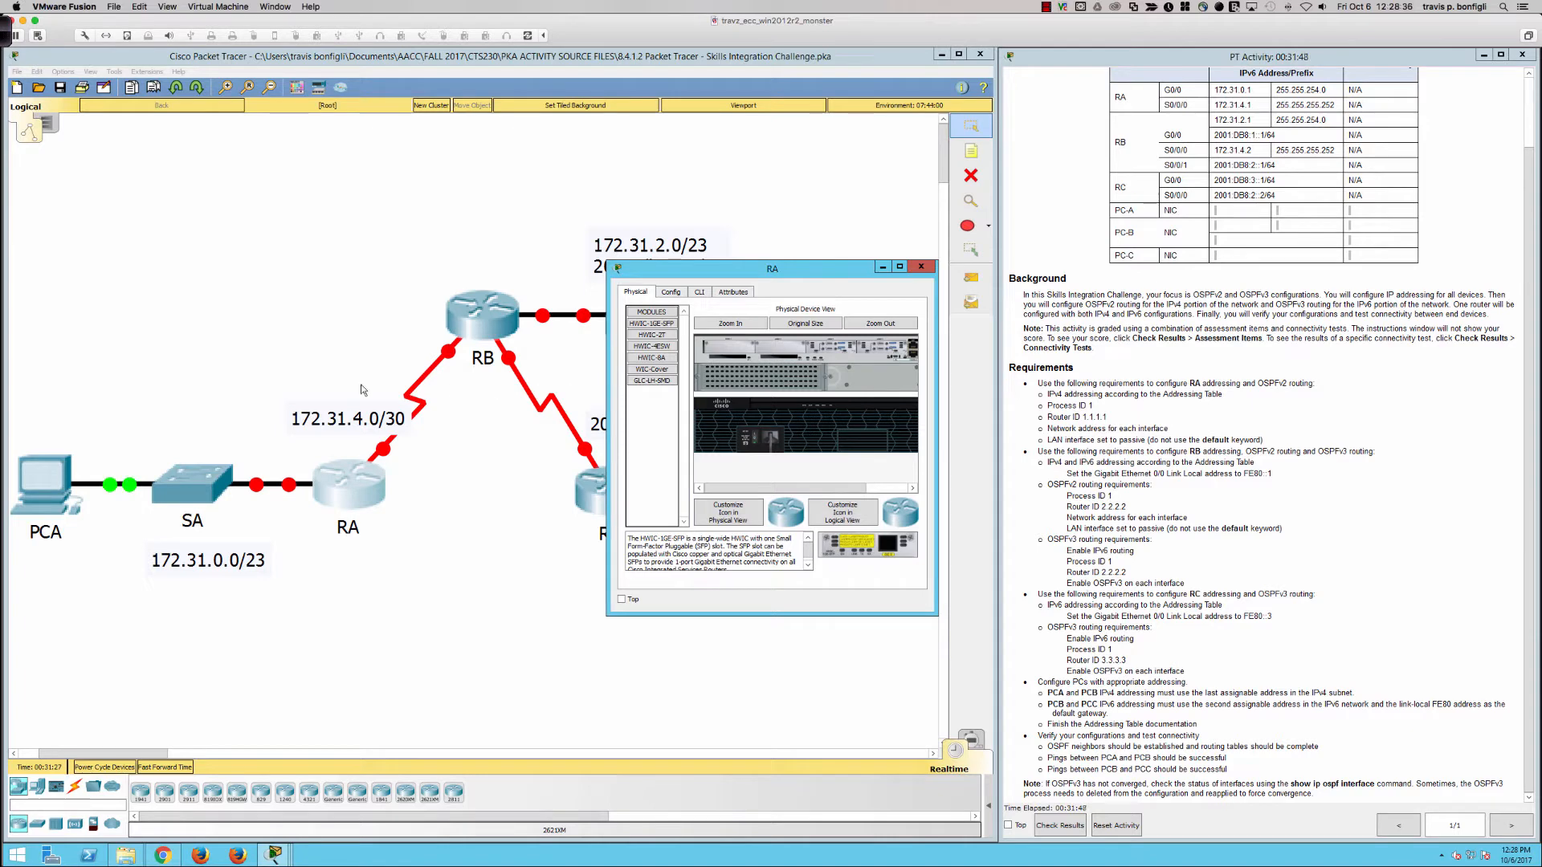
drag(607, 370, 78, 370)
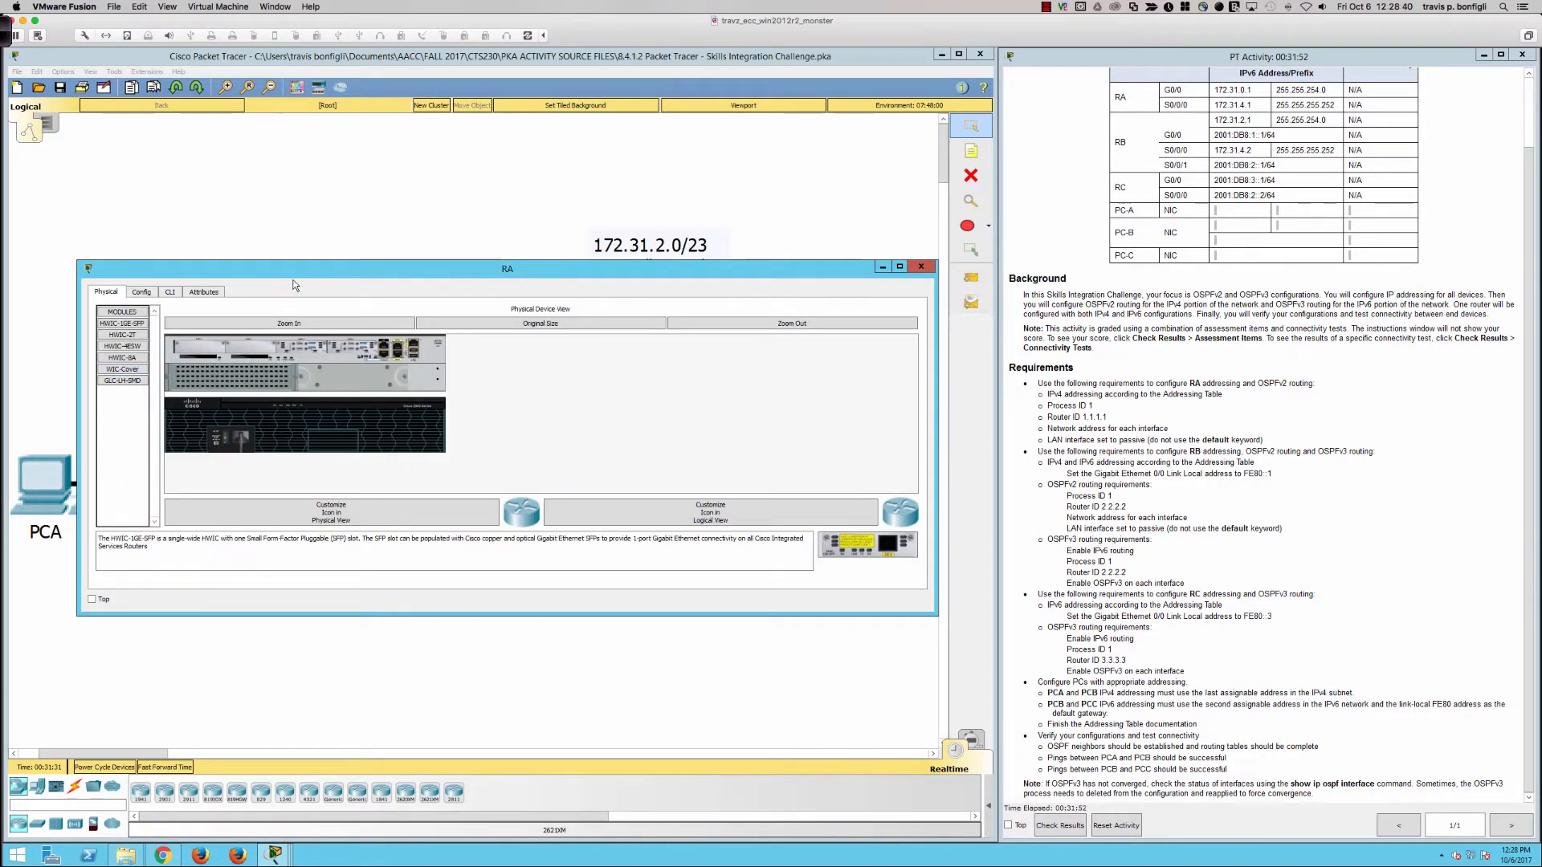
drag(298, 262, 298, 49)
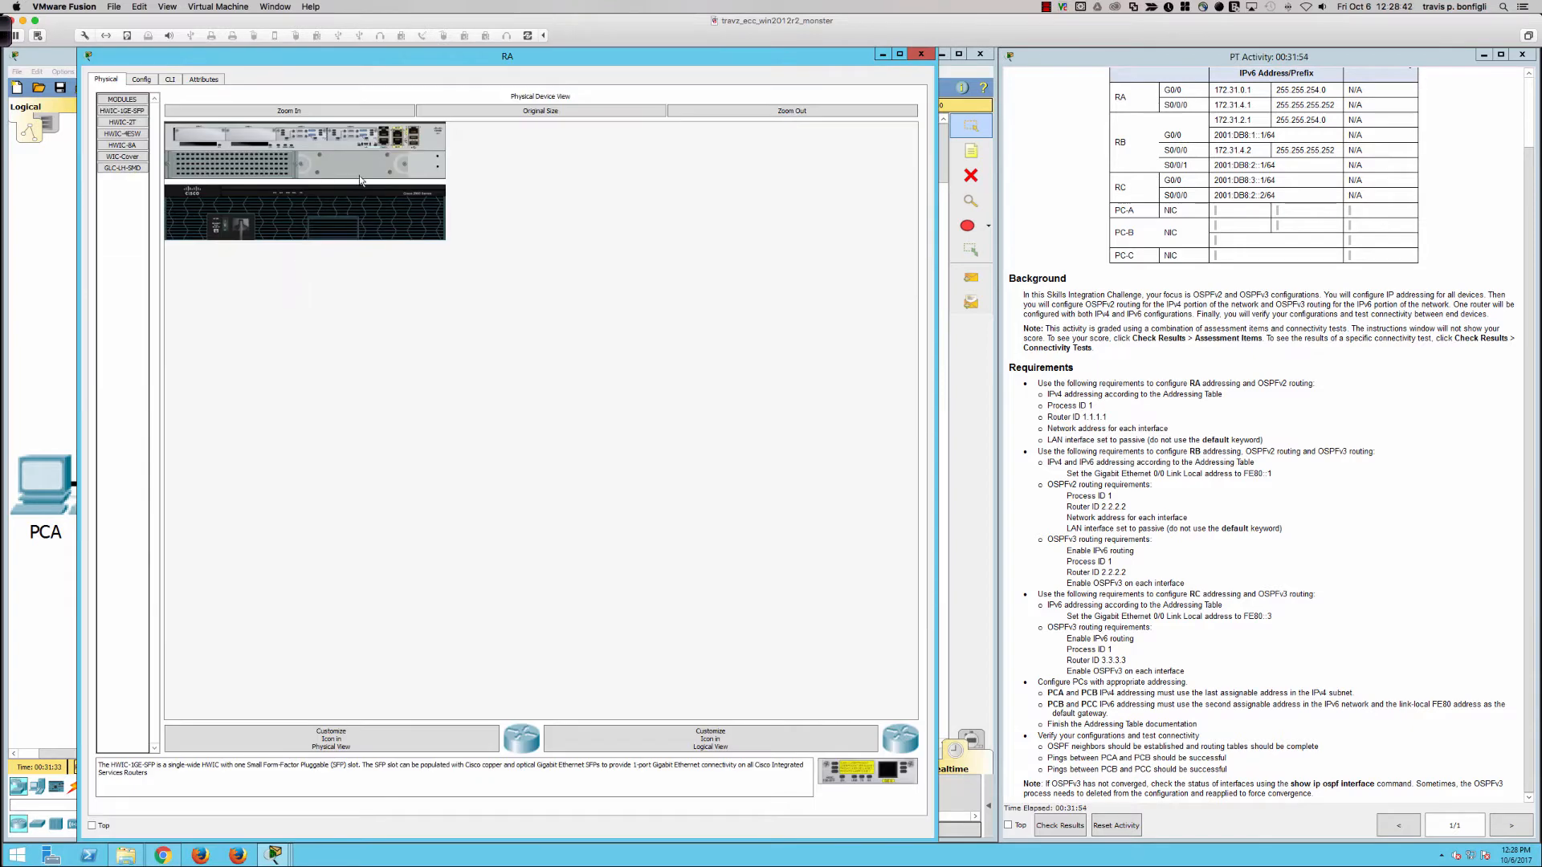
click(169, 79)
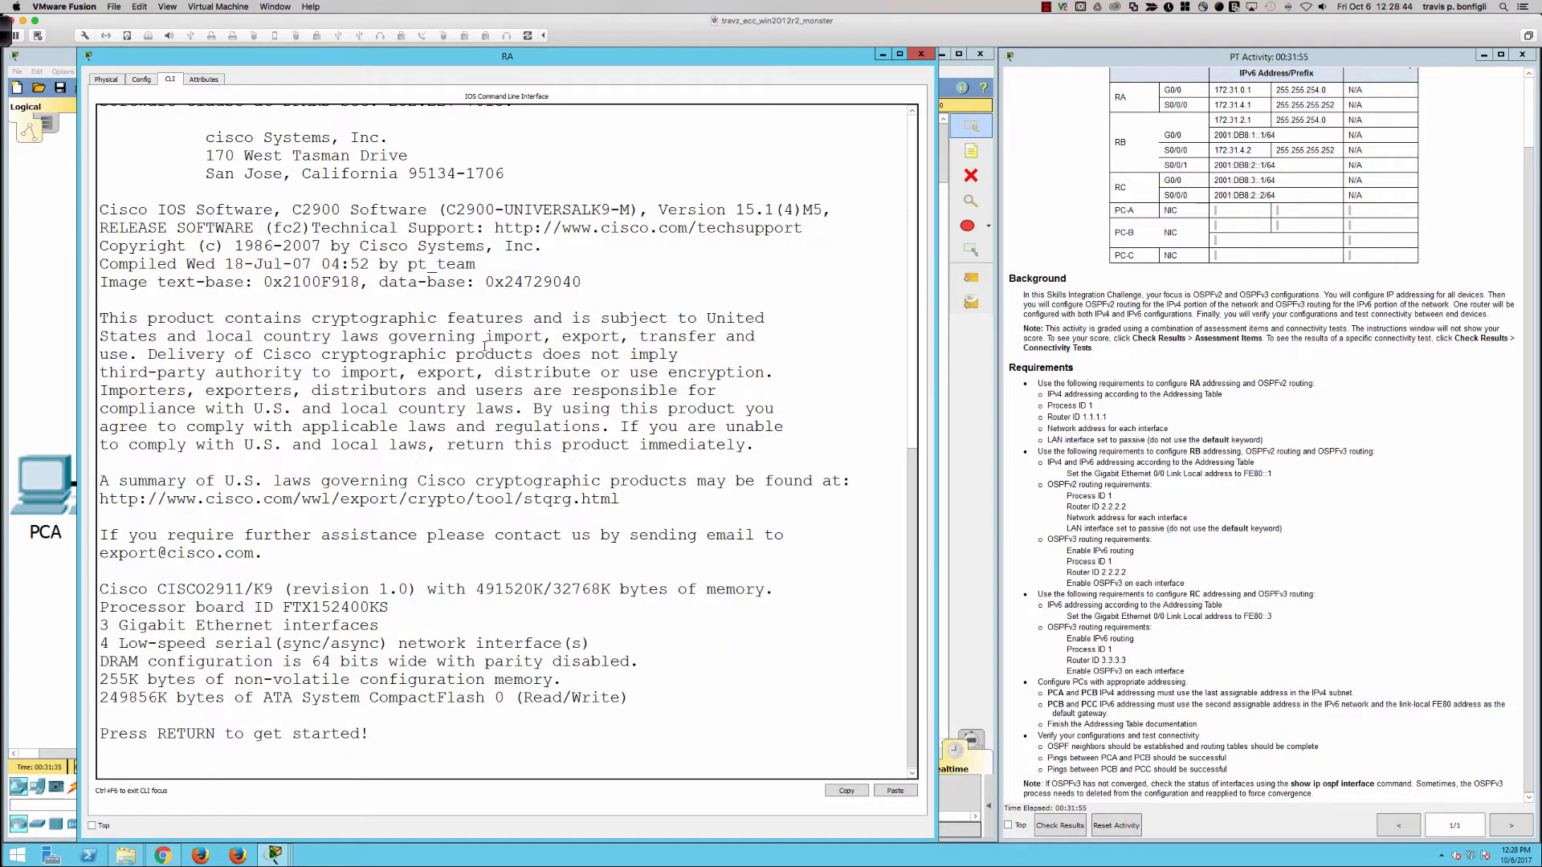
Enter privileged EXEC mode on RA and display the brief IP interface summary.
key(Return)
key(Return)
key(Return)
key(Return)
text(en)
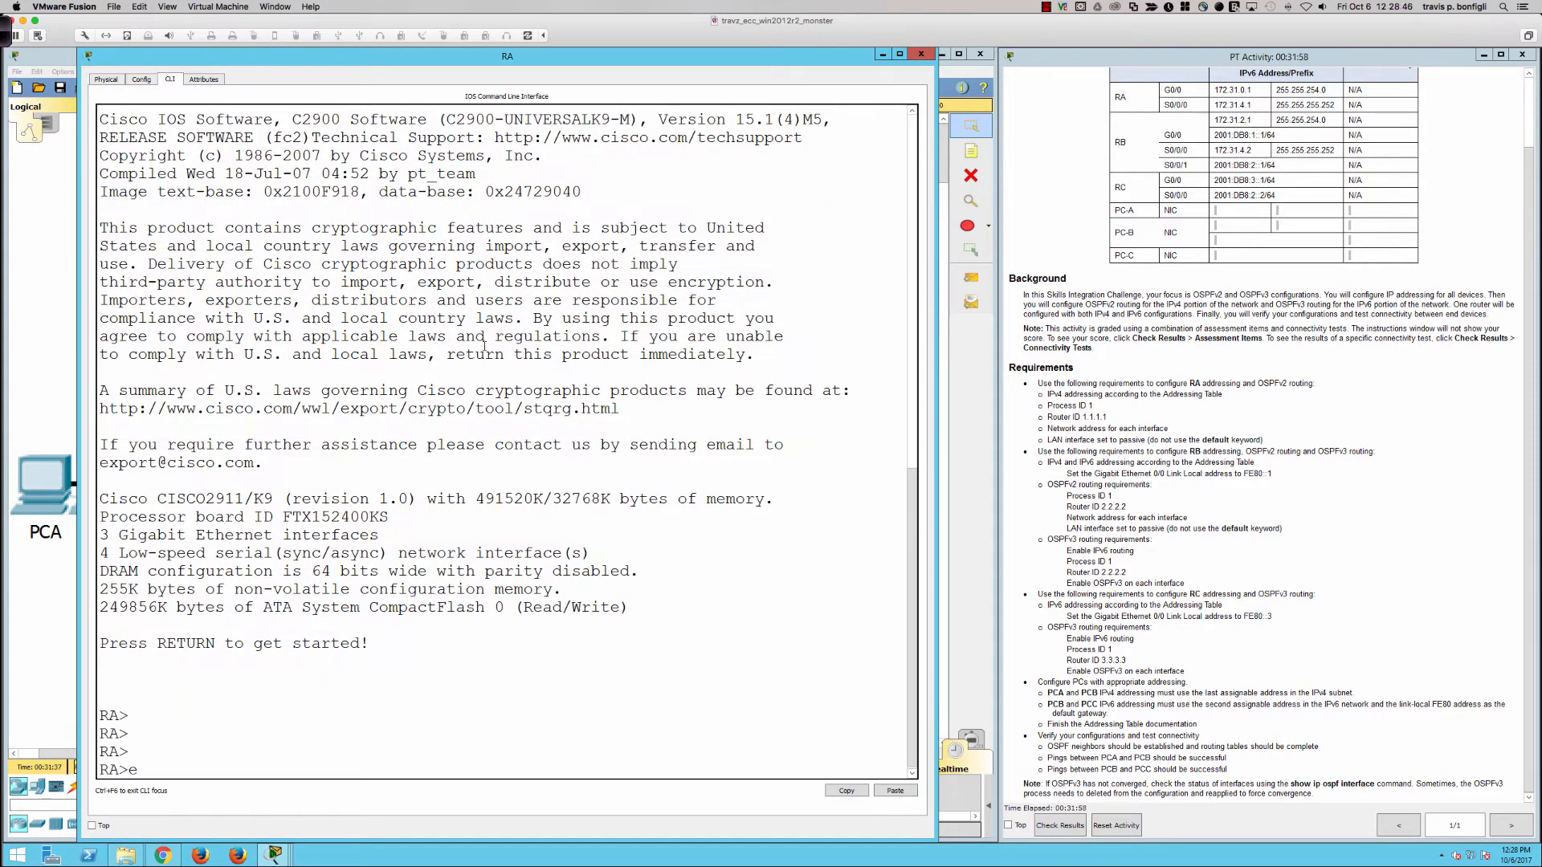
key(Return)
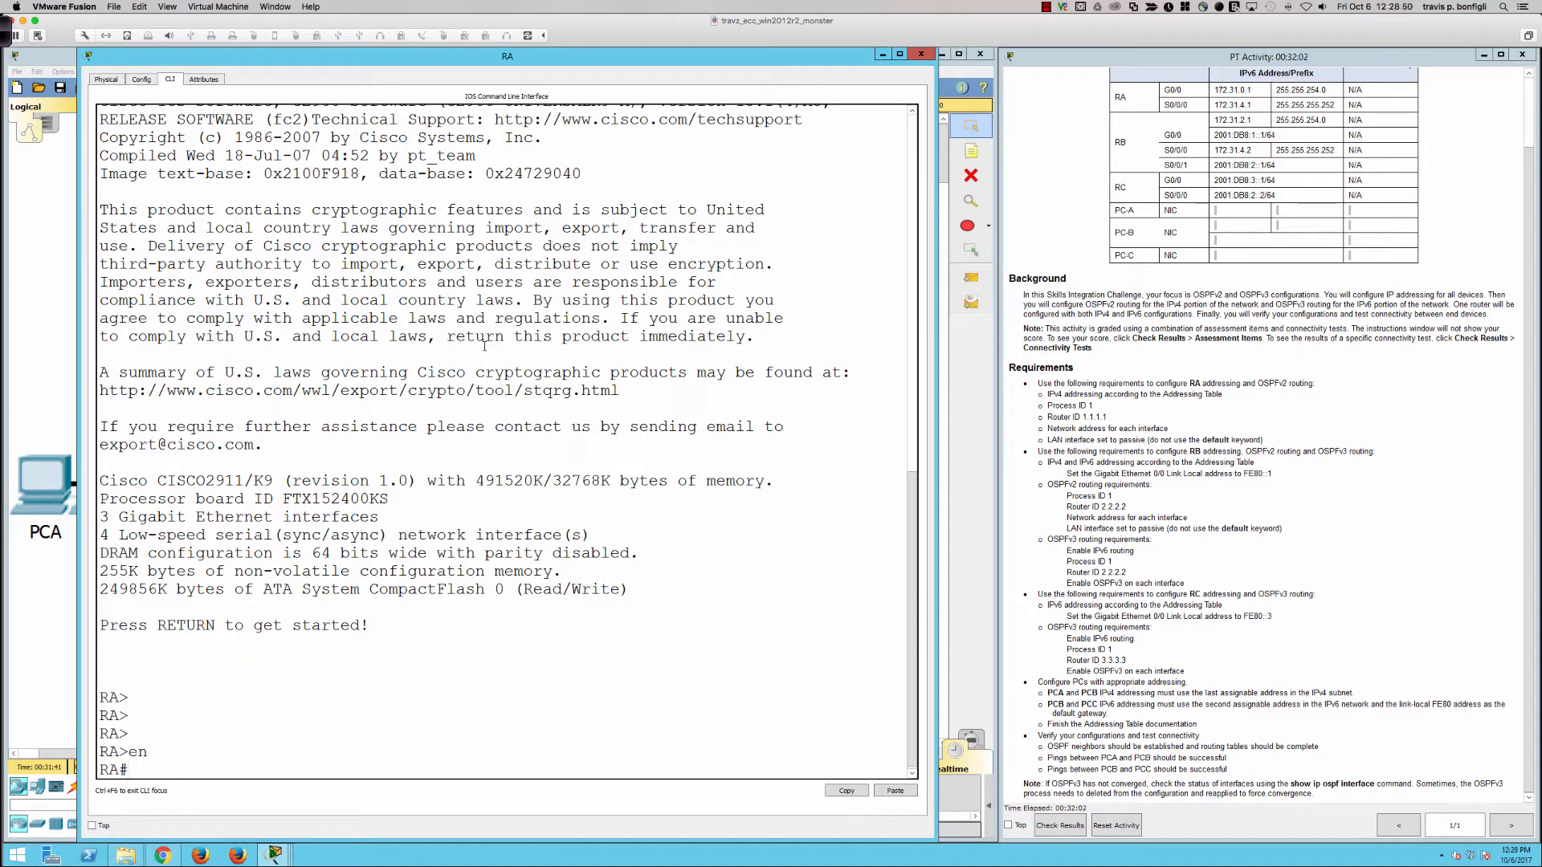
text(sh ip int bri)
key(Return)
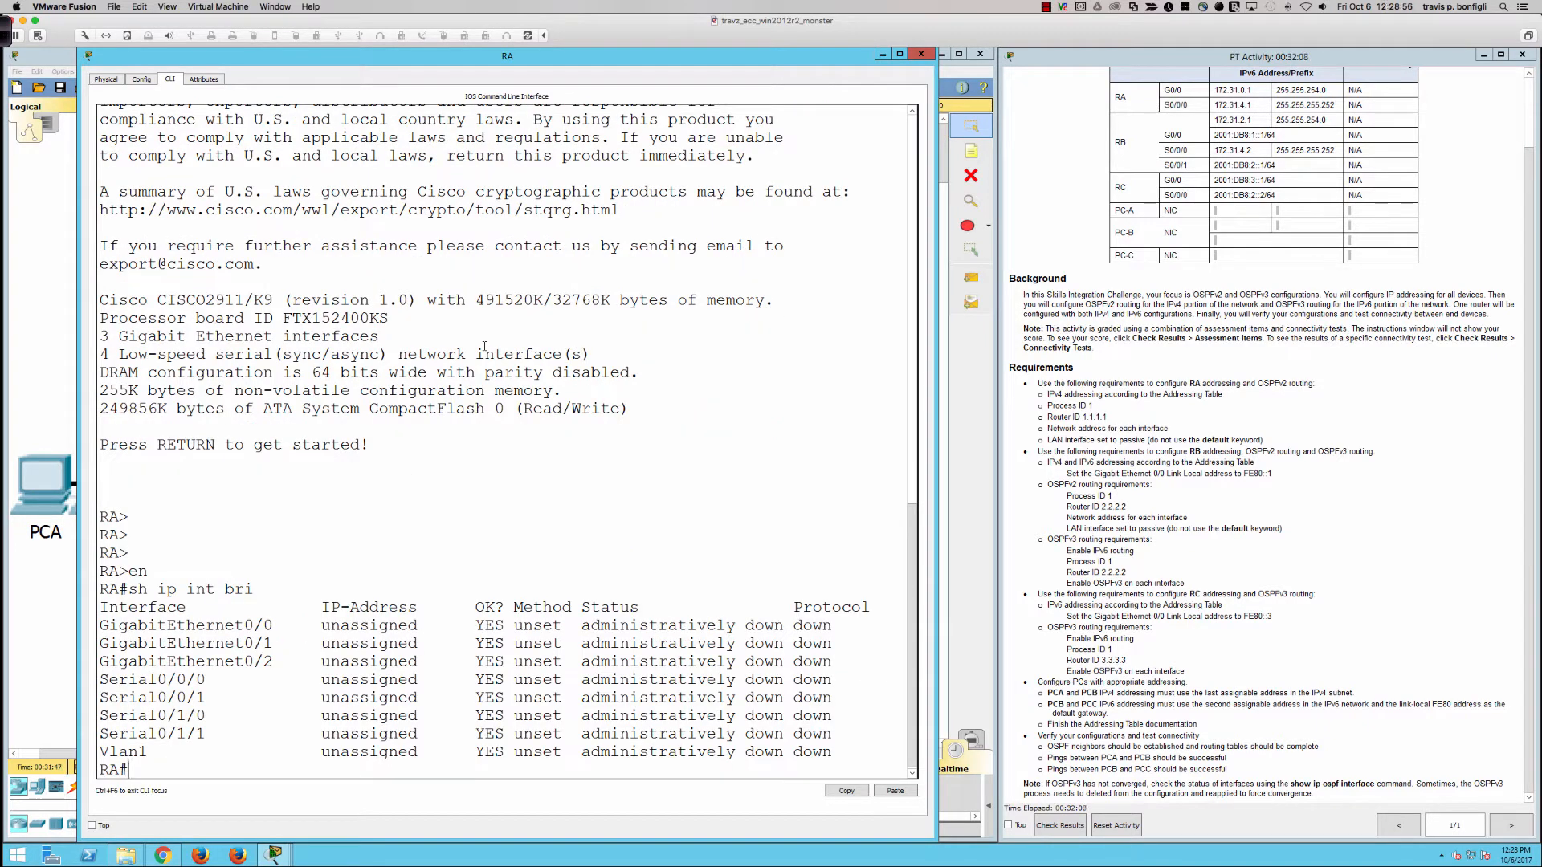
Configure RA's g0/0 interface with IP address 172.31.0.1 and mask 255.255.254.0, and enable it.
text(conf t)
key(Return)
key(Return)
key(Return)
key(Return)
text(int g0/0)
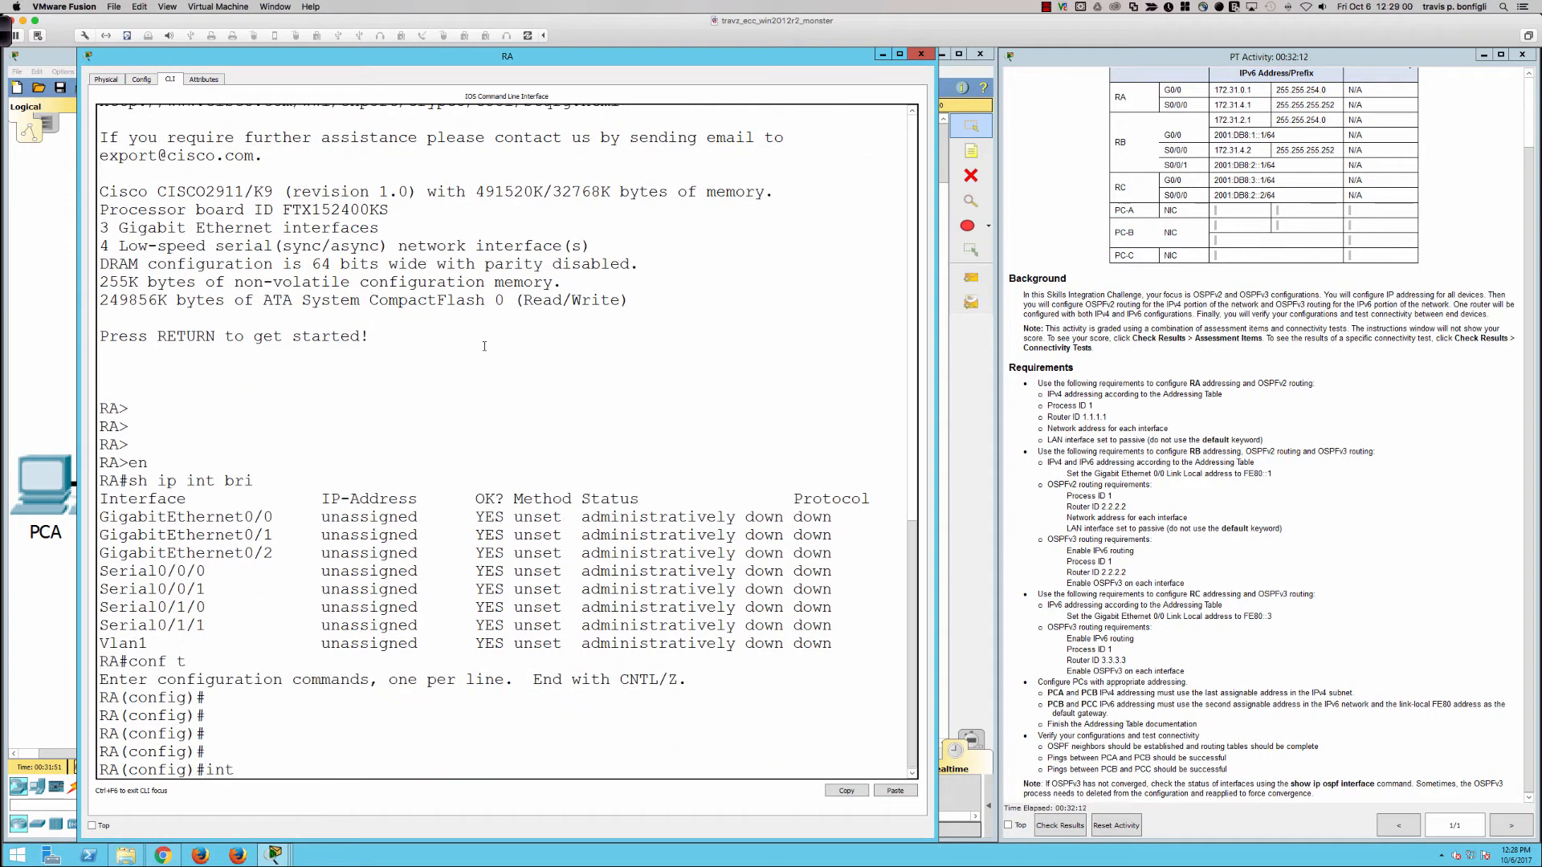
key(Return)
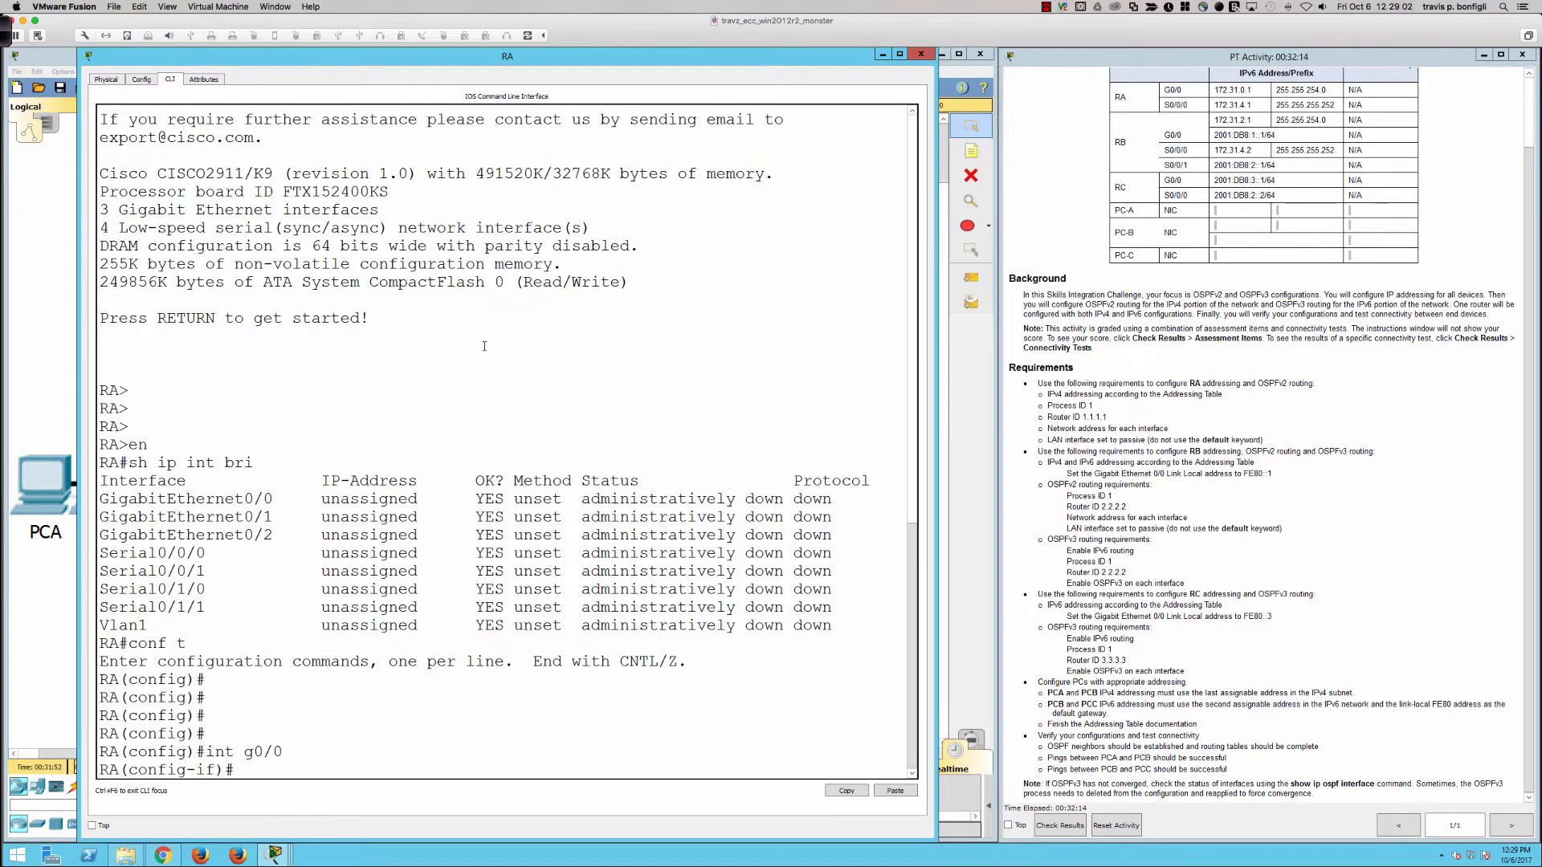
text(ip add 172.31.0.1 255.255.254.0)
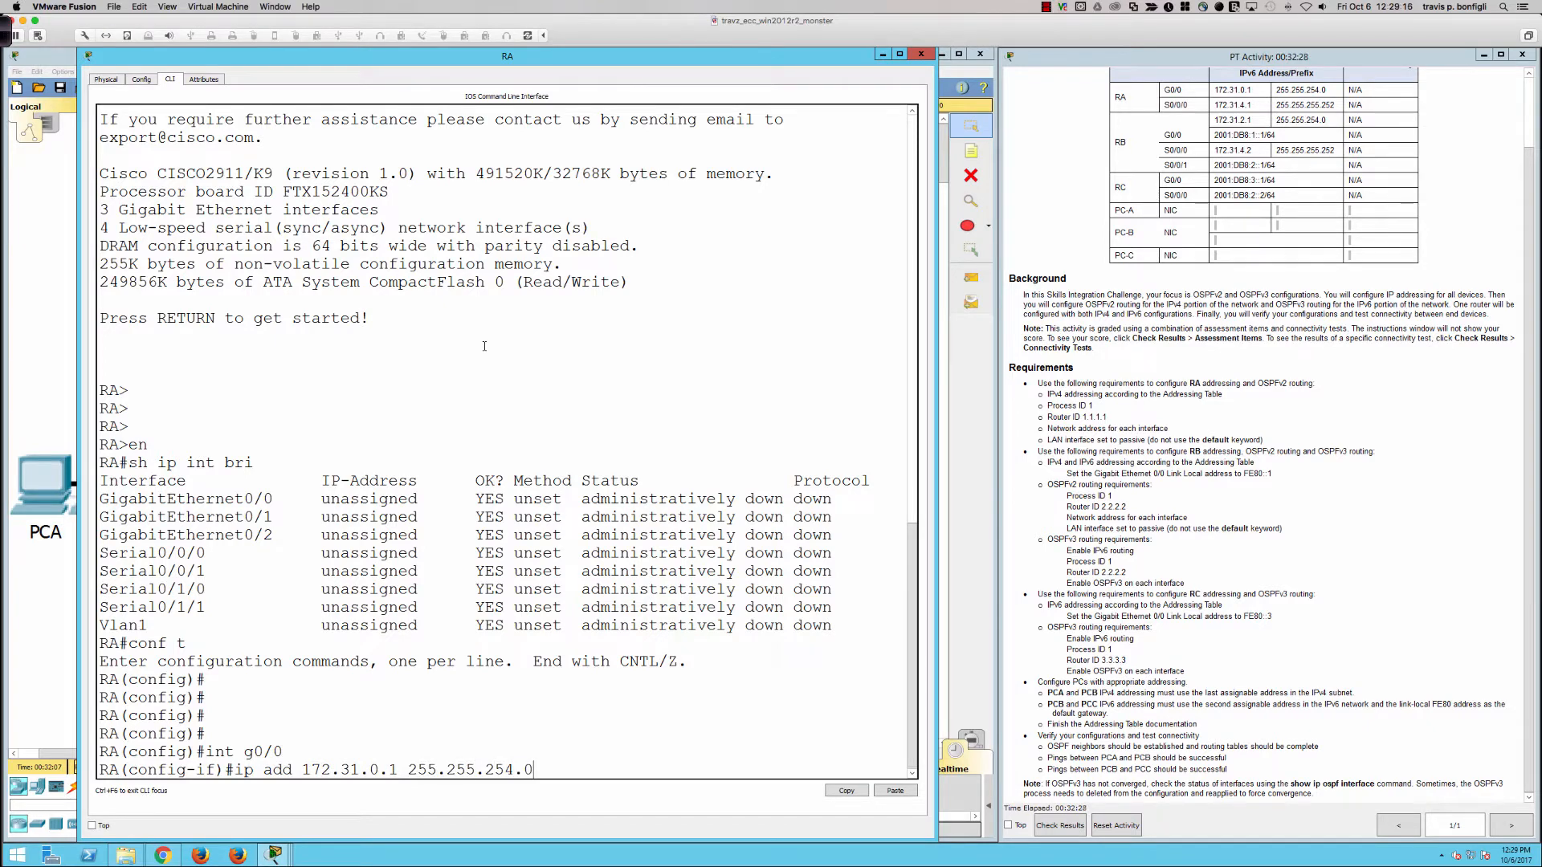
key(Return)
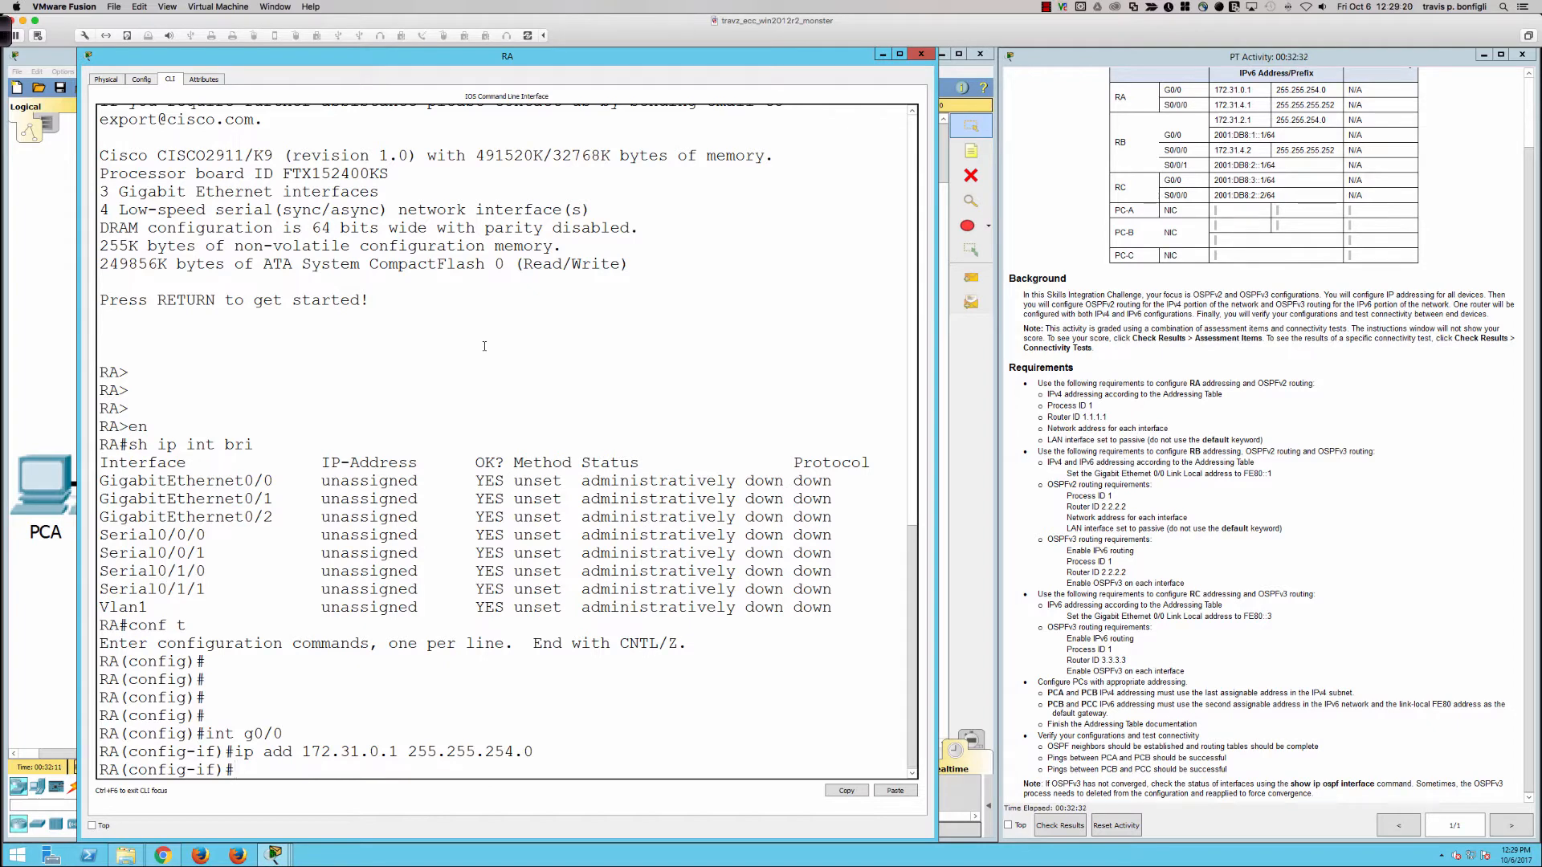
text(no shut)
key(Return)
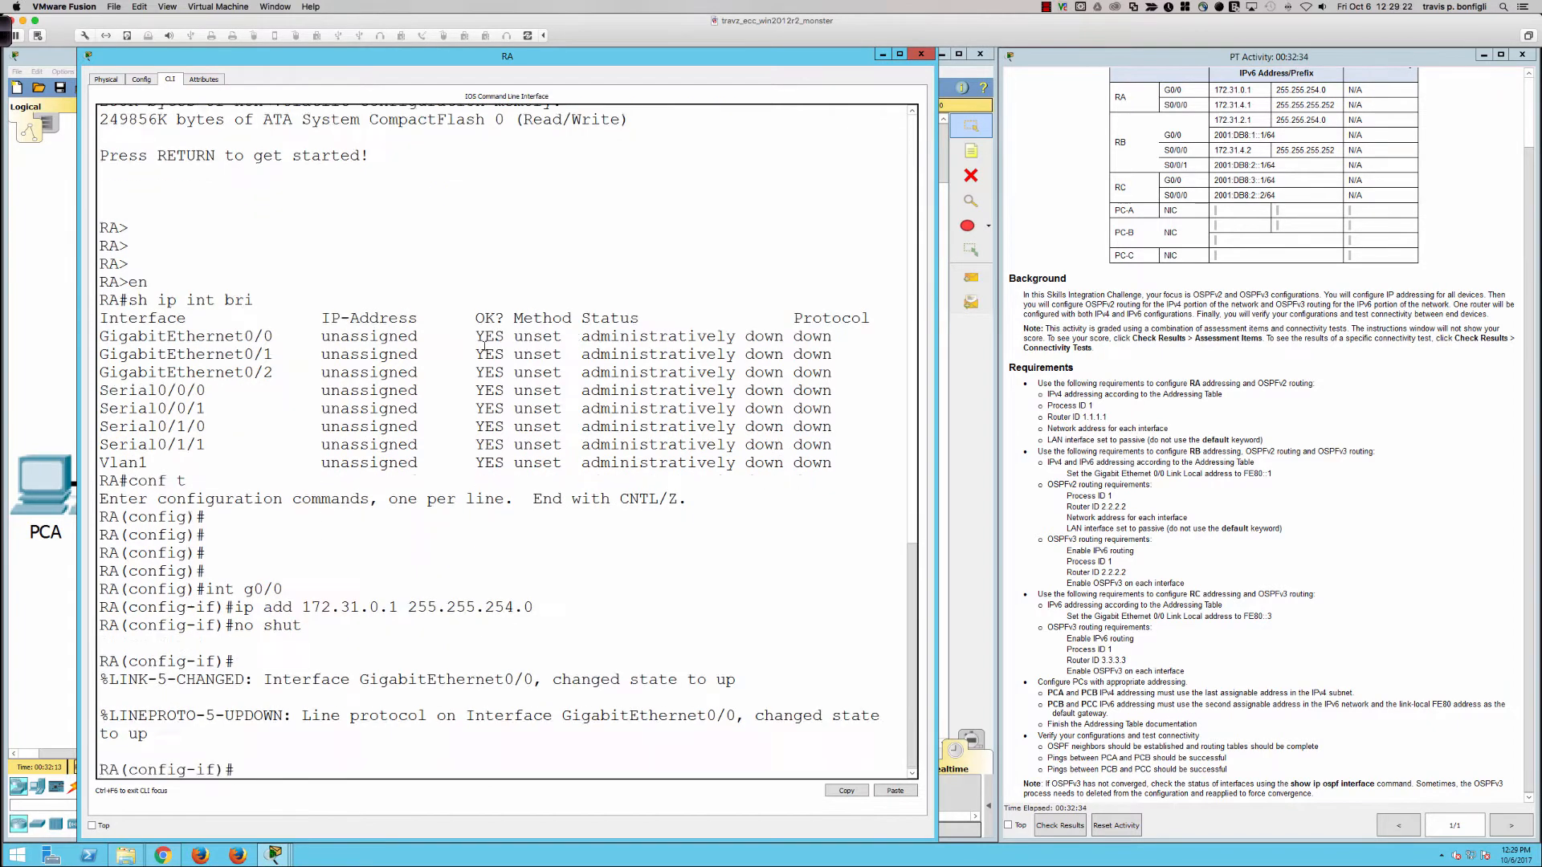
Configure RA's s0/0/0 interface with IP address 172.31.4.1 and mask 255.255.255.252, and enable it.
key(Return)
key(Return)
key(Return)
key(Return)
text(int s0/0/0)
key(Return)
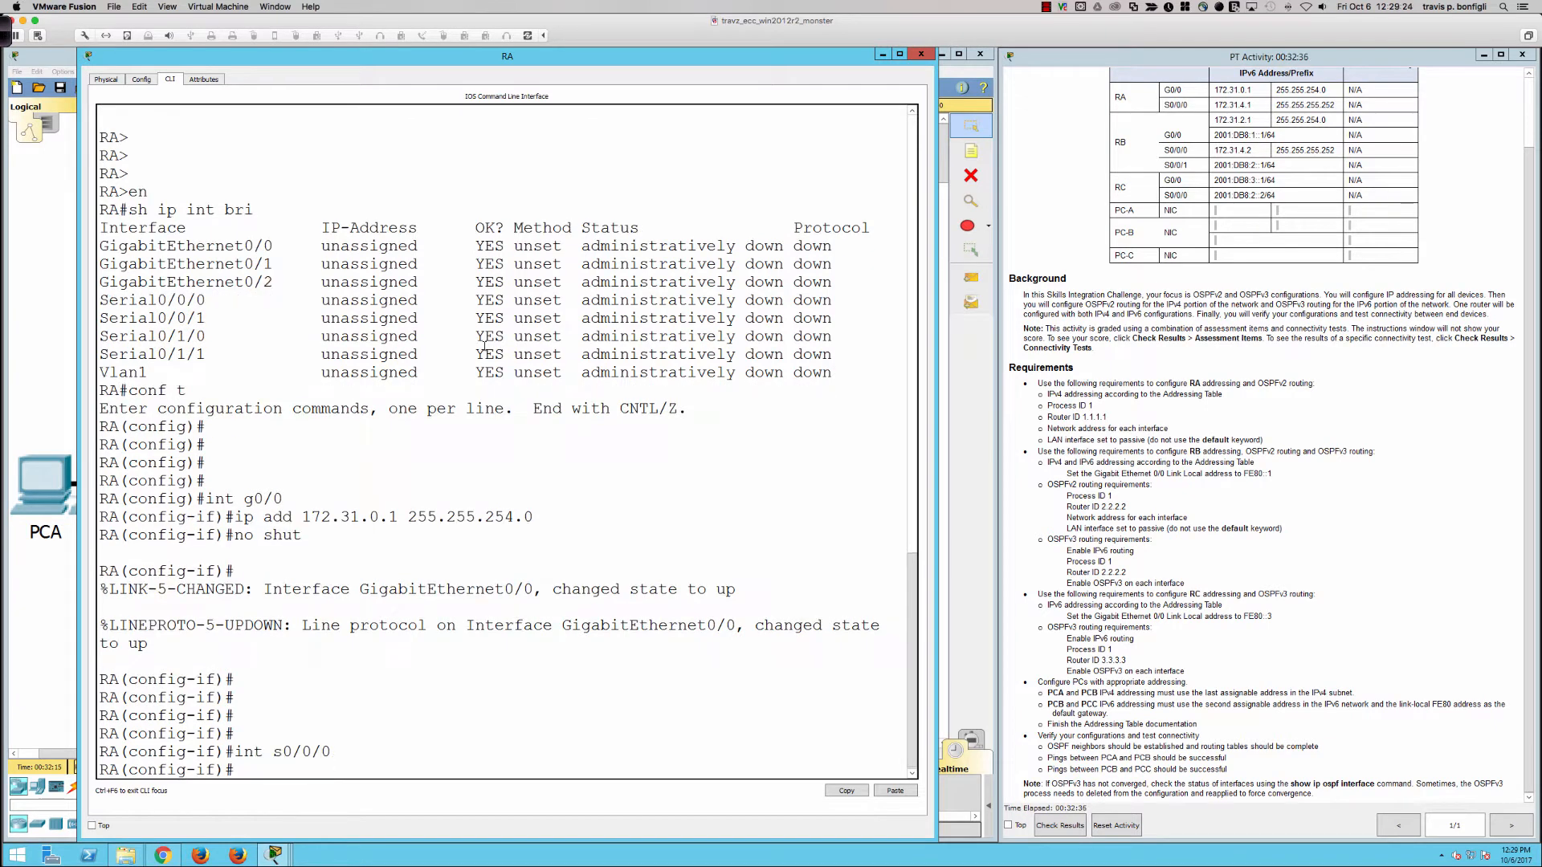
text(ip add 172.31.4.1 255.255.255.252)
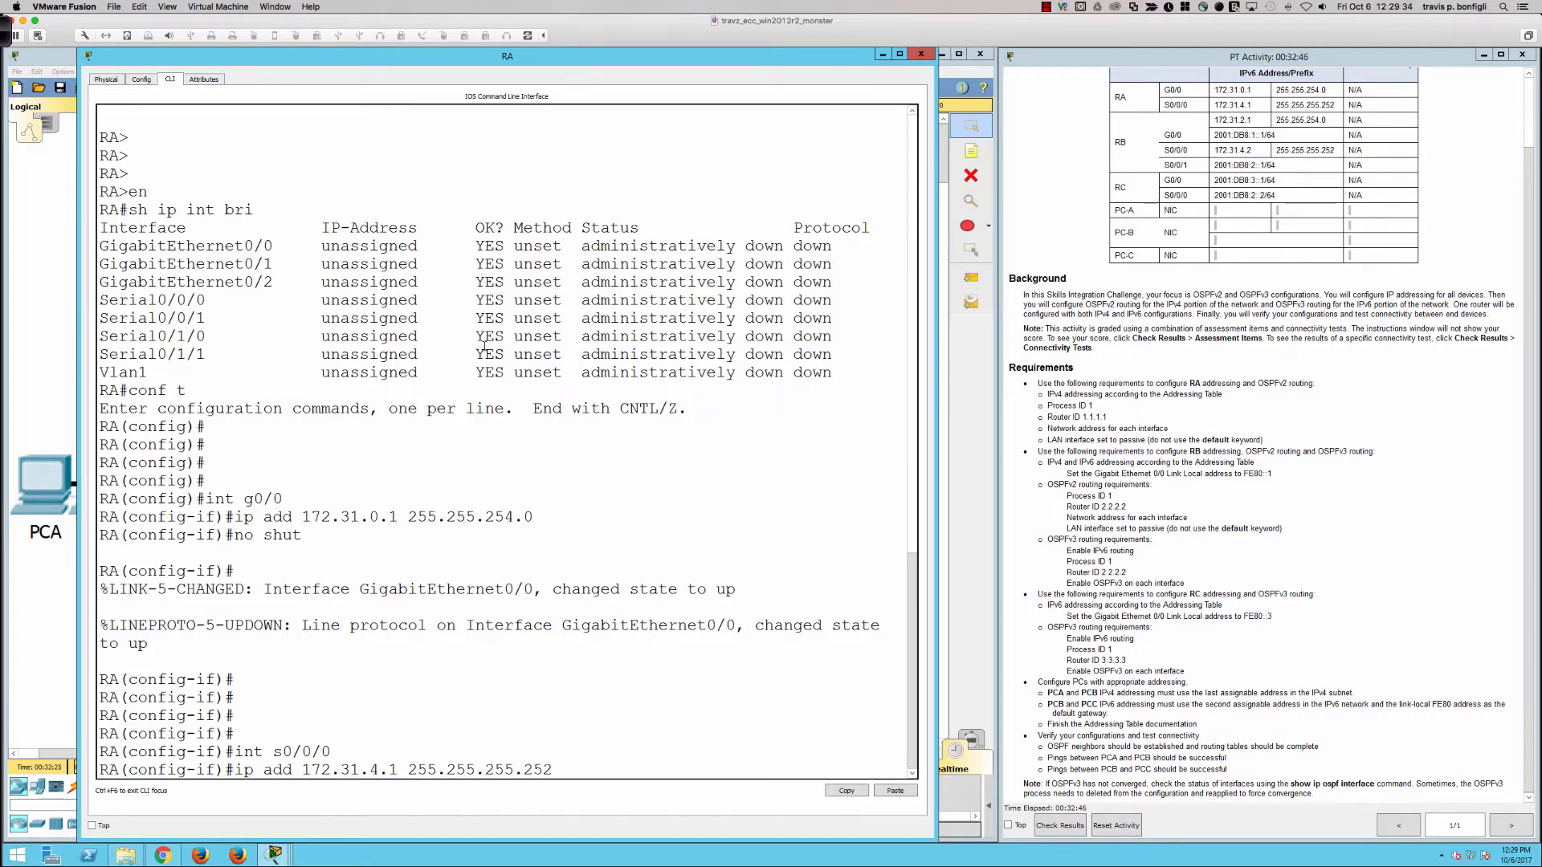
key(Return)
text(no shut)
key(Return)
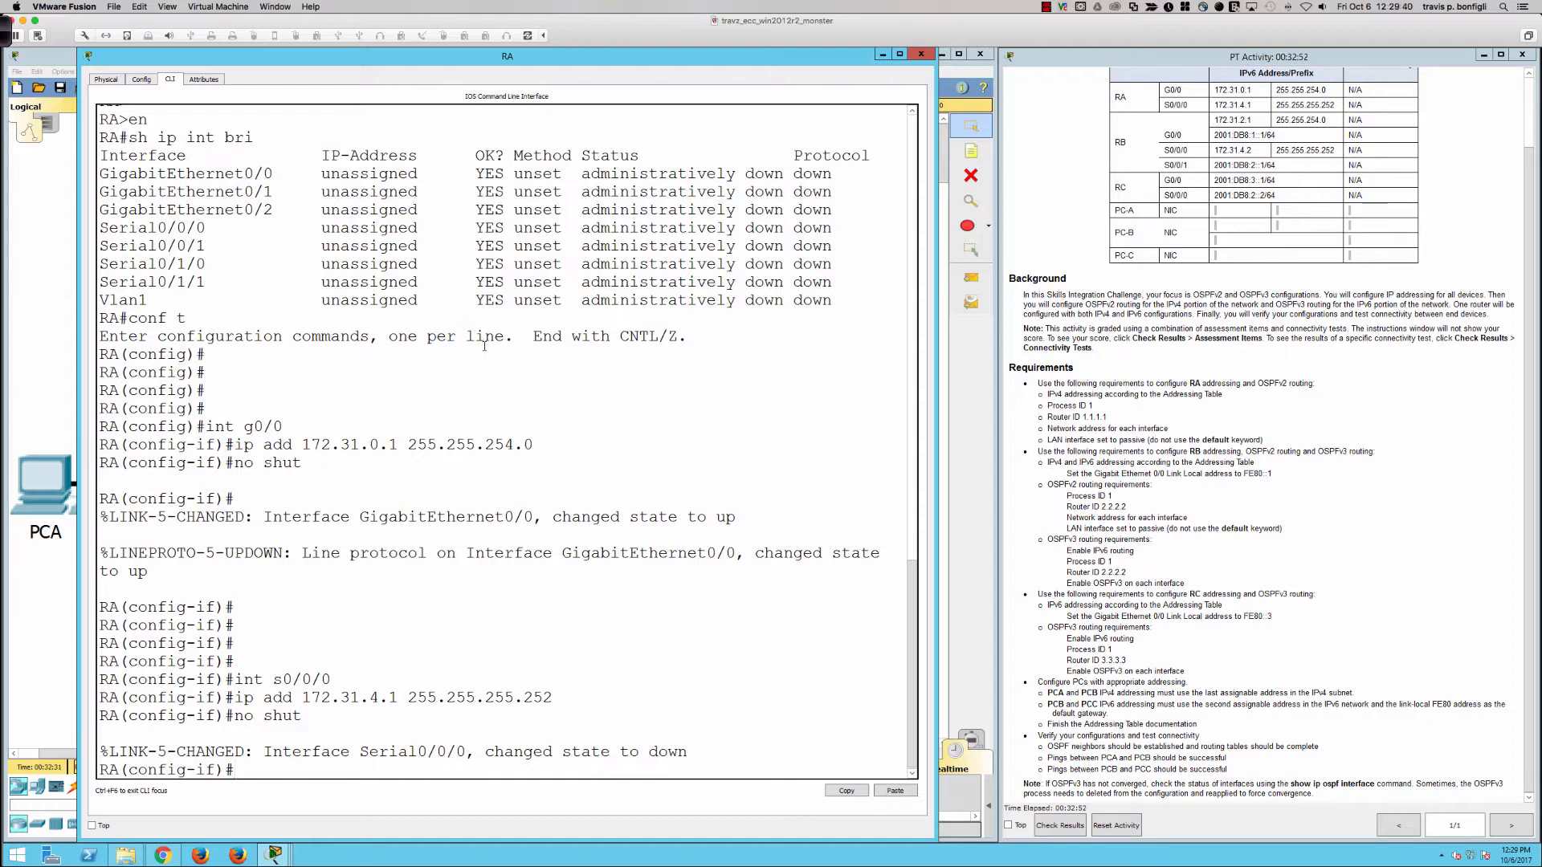
Start OSPF process 1 on RA and make the gi0/0 LAN interface passive.
key(Return)
key(Return)
key(Return)
key(Return)
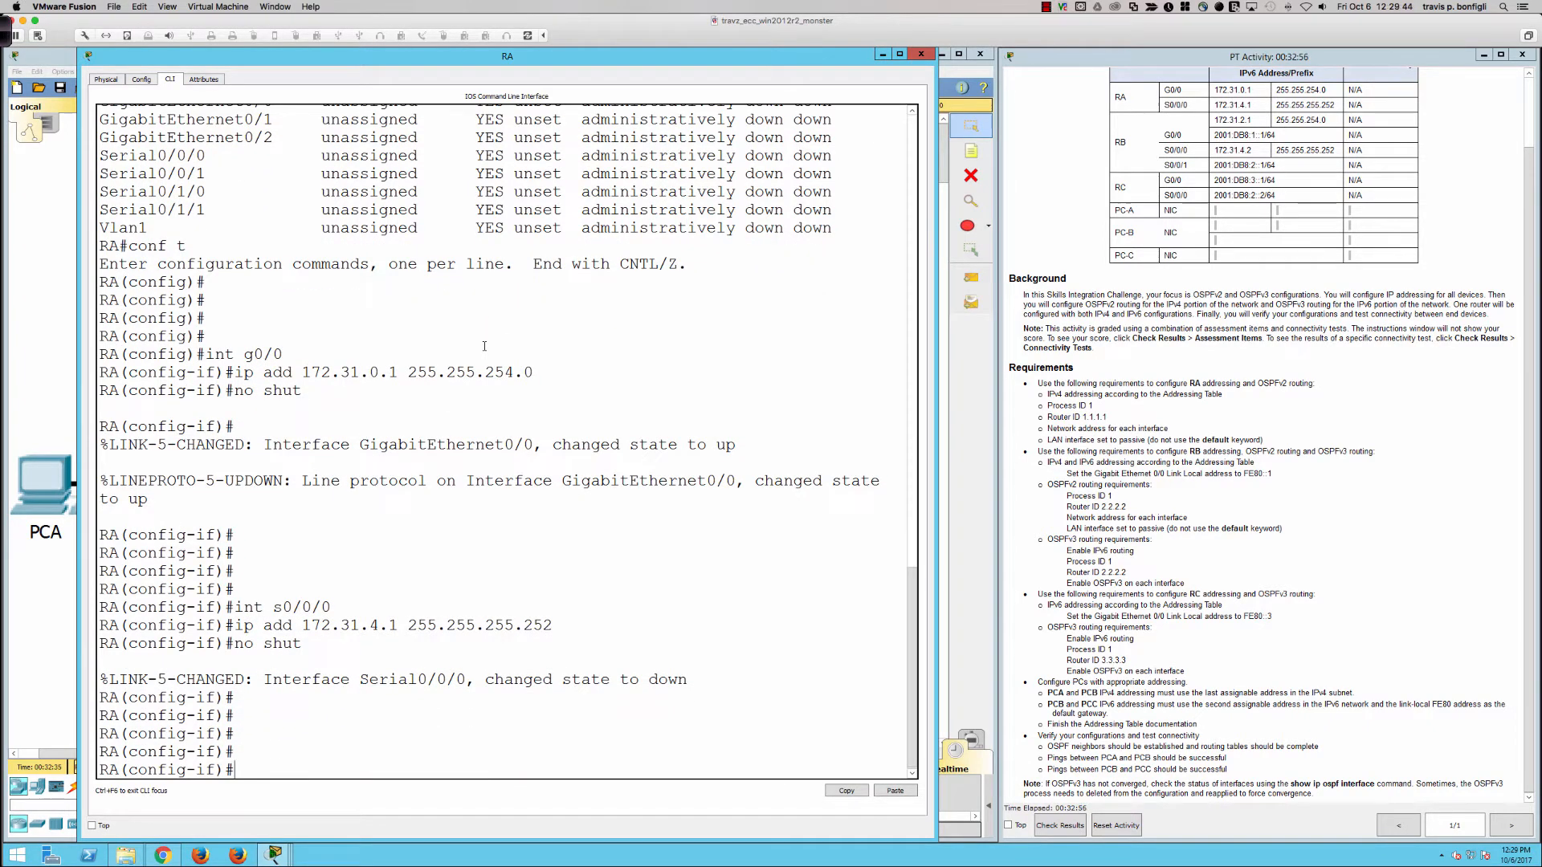
key(Return)
key(Return)
key(Return)
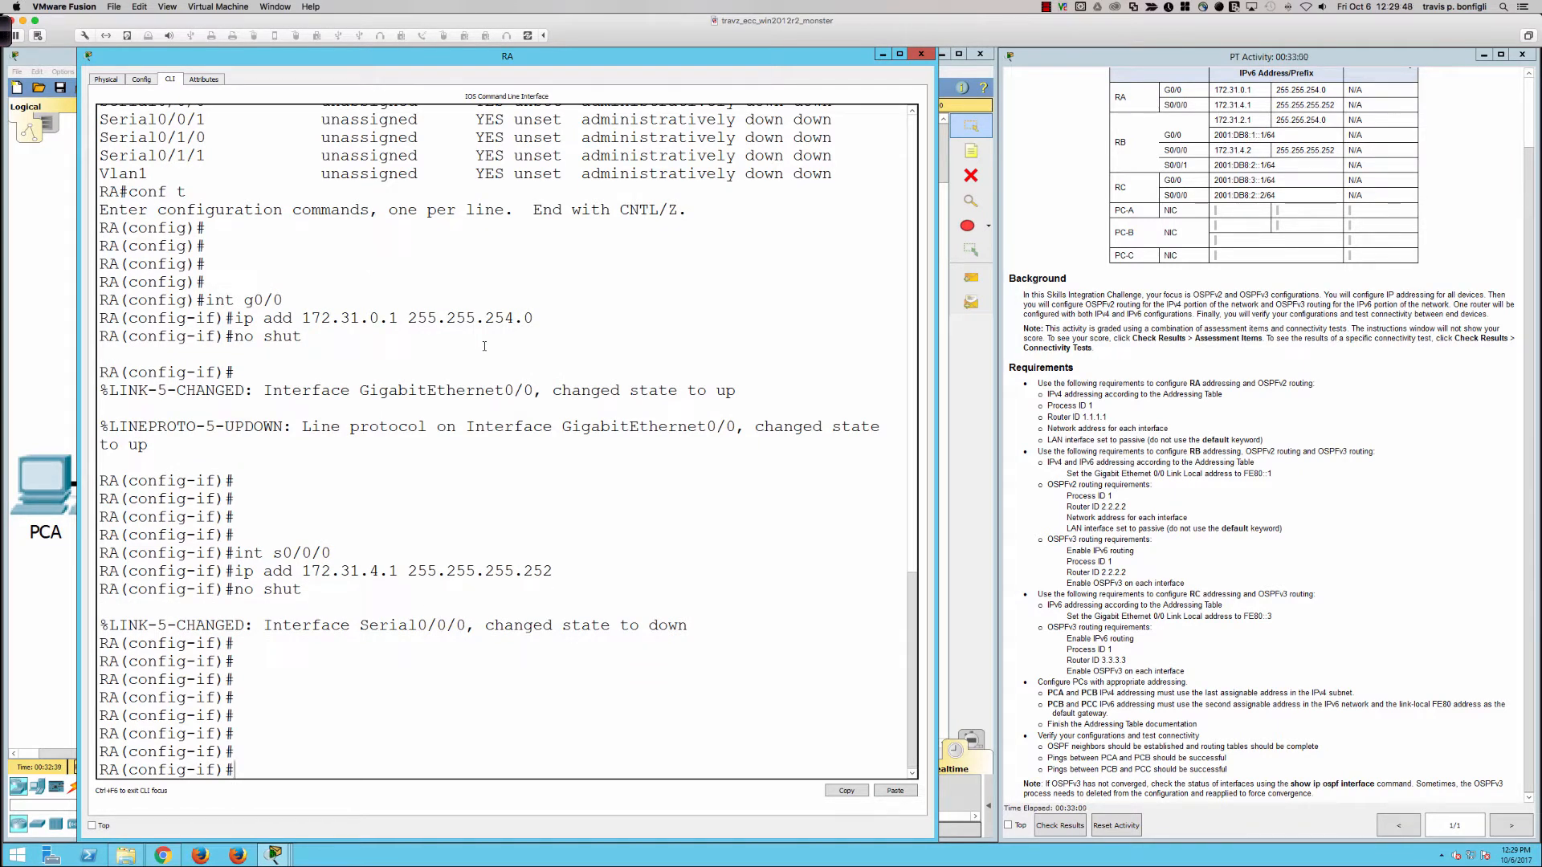
text(router ospf 1)
key(Return)
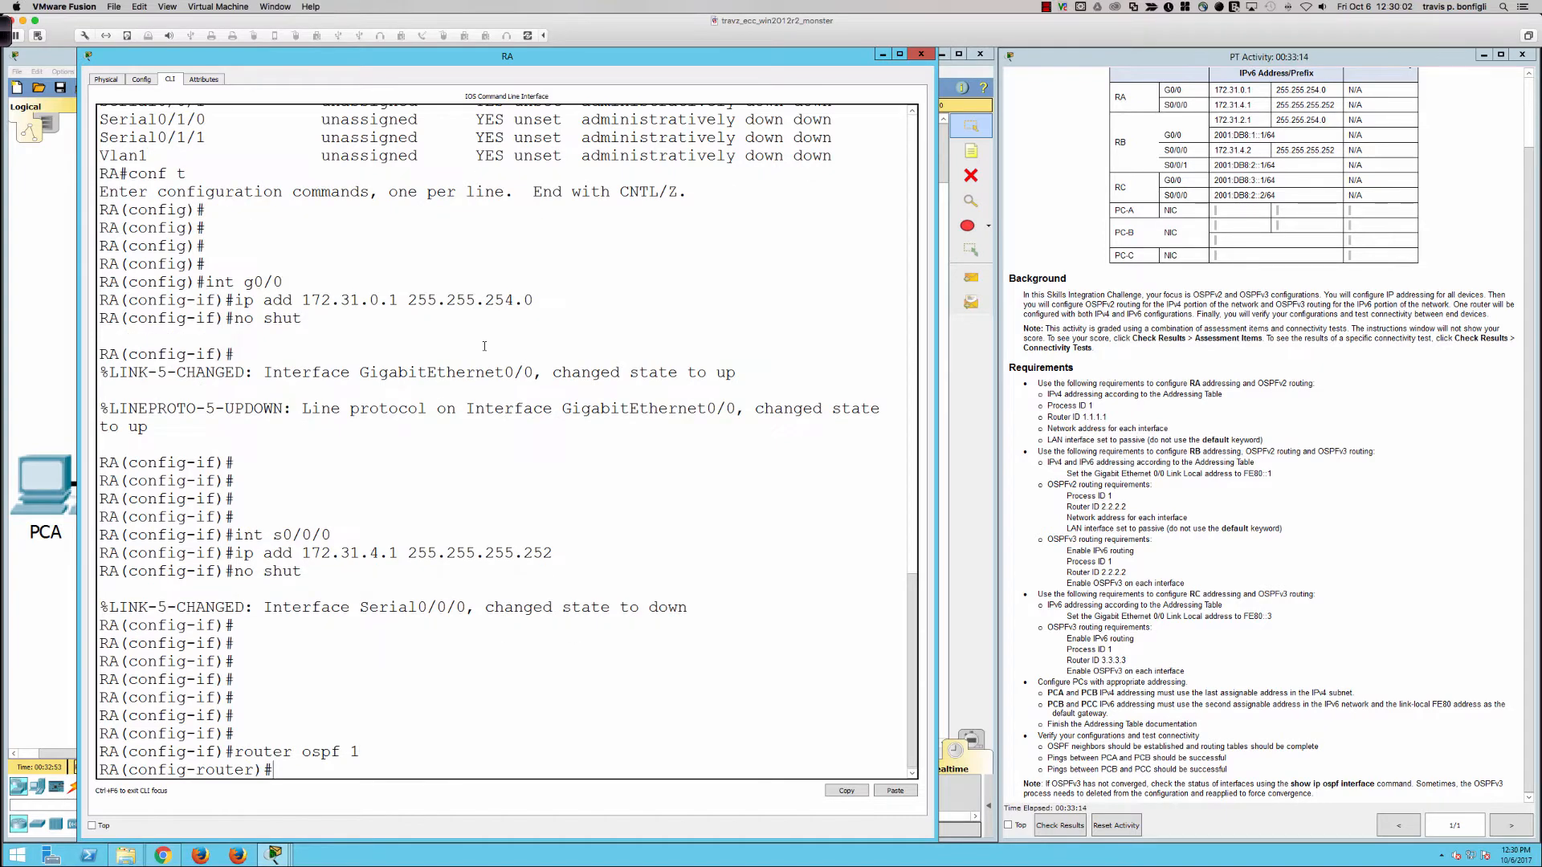
text(pas)
key(Tab)
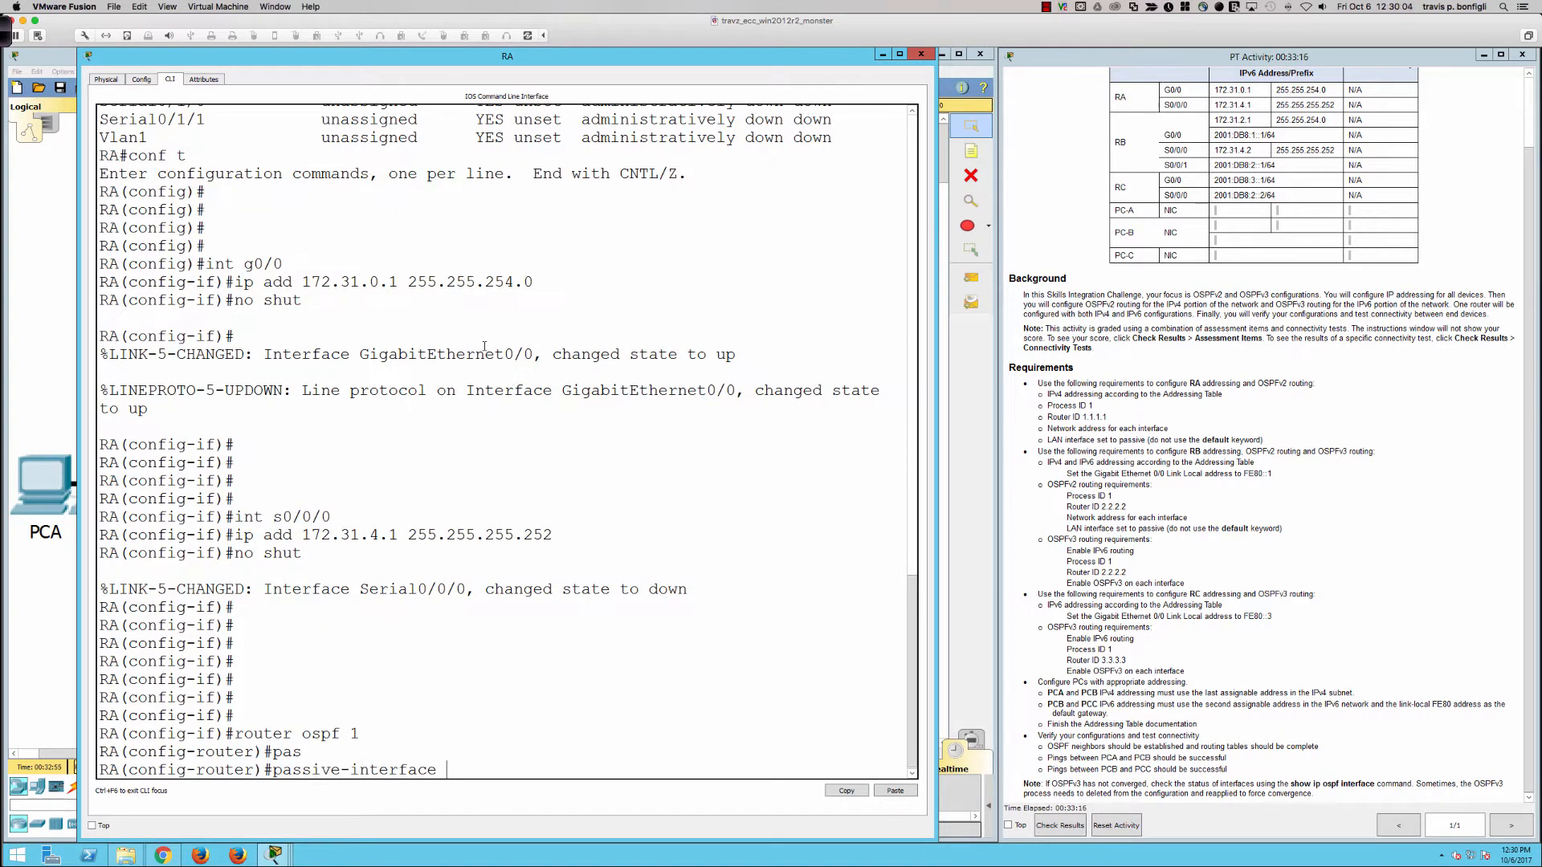
text(gi0/0)
key(Return)
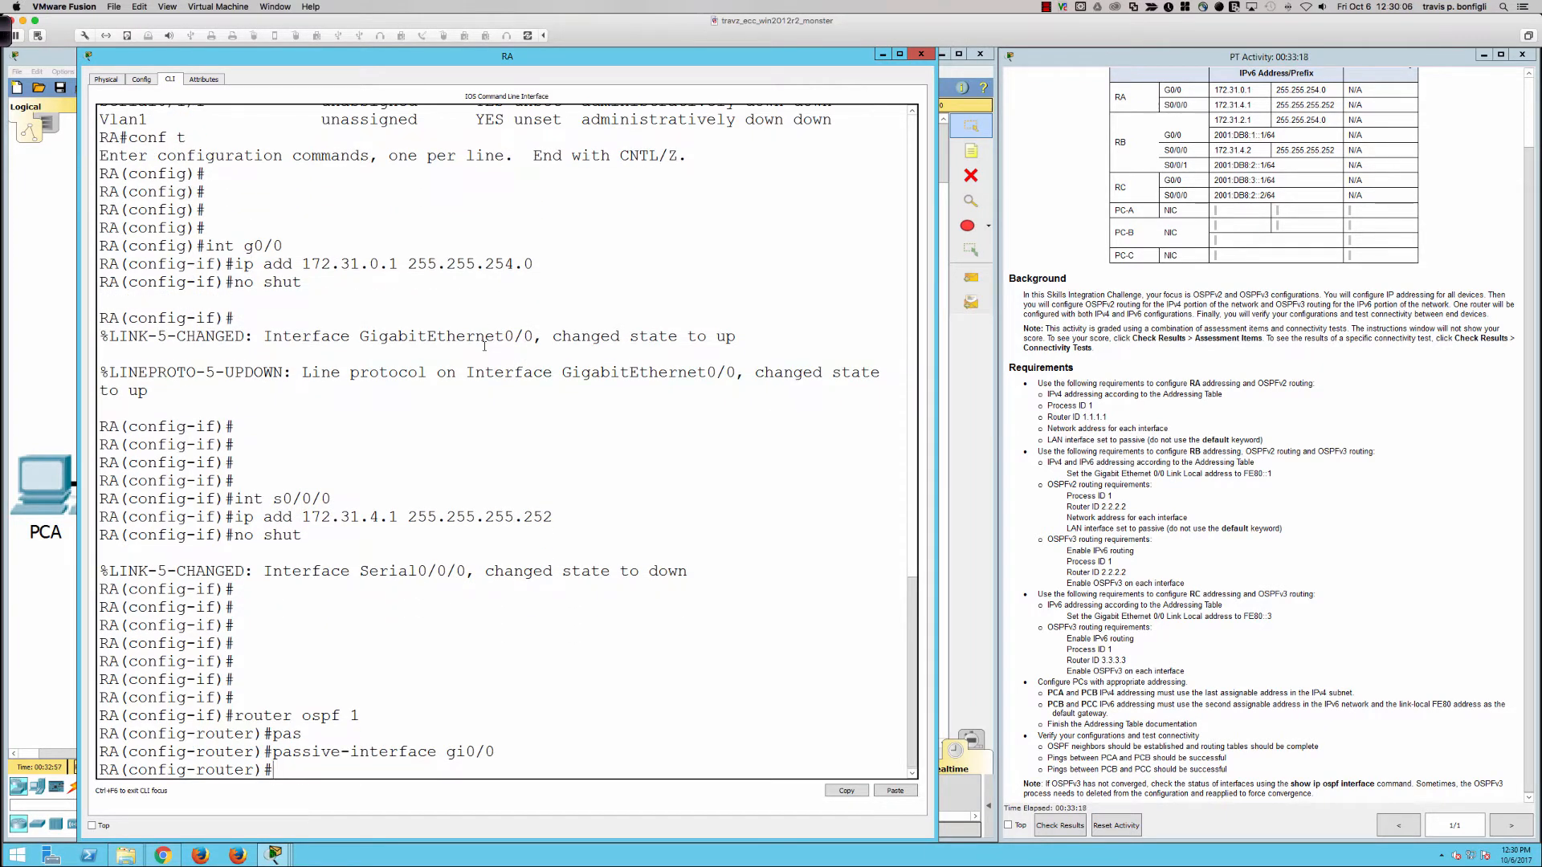
Set the OSPF router ID of RA to 1.1.1.1.
text(rout)
key(Tab)
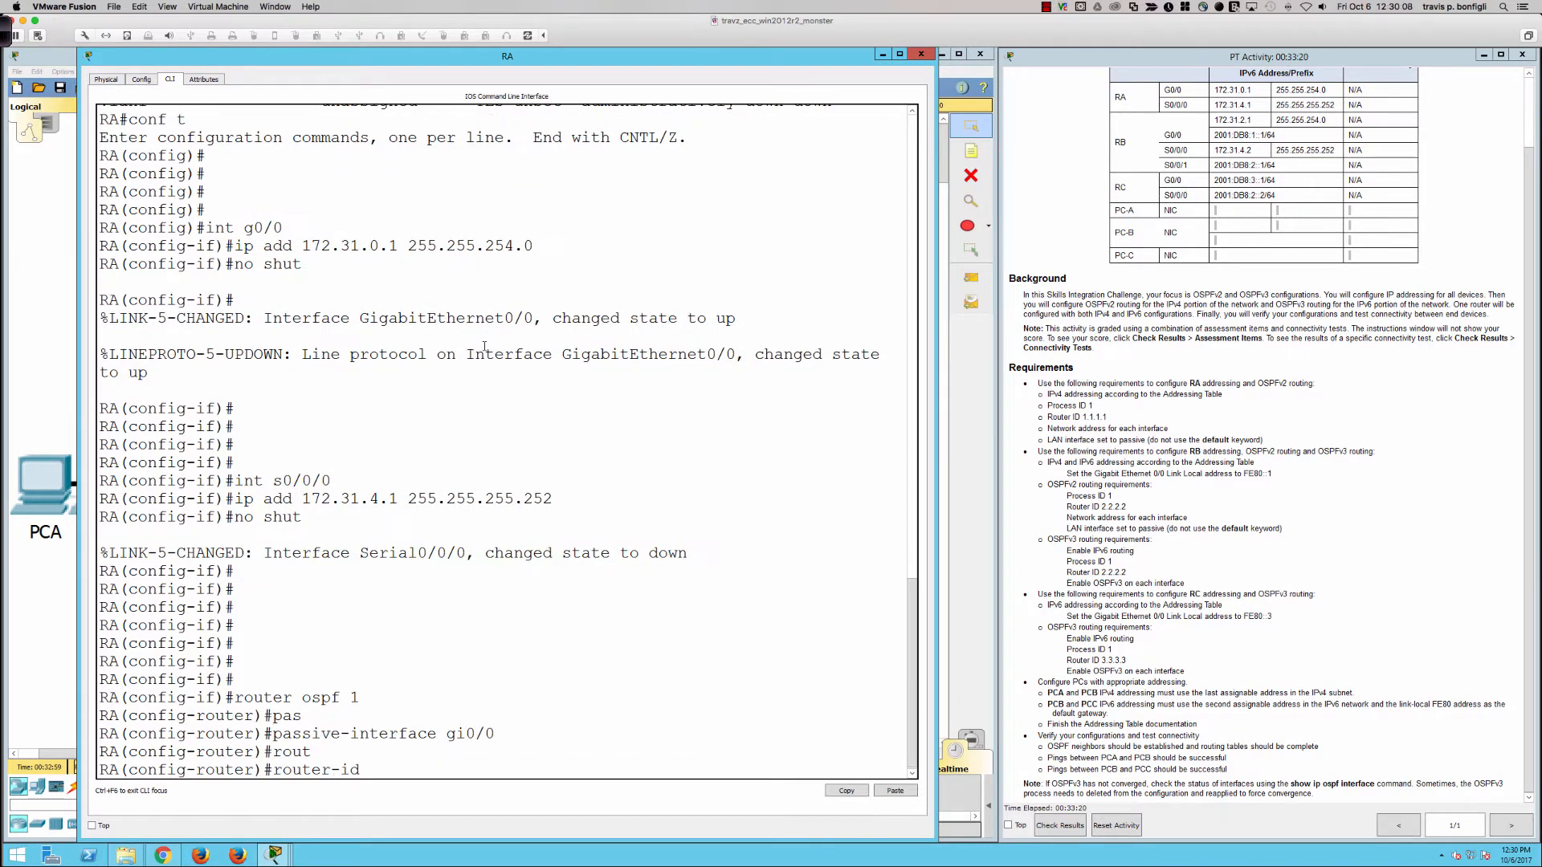
text(1.1.1.1)
key(Return)
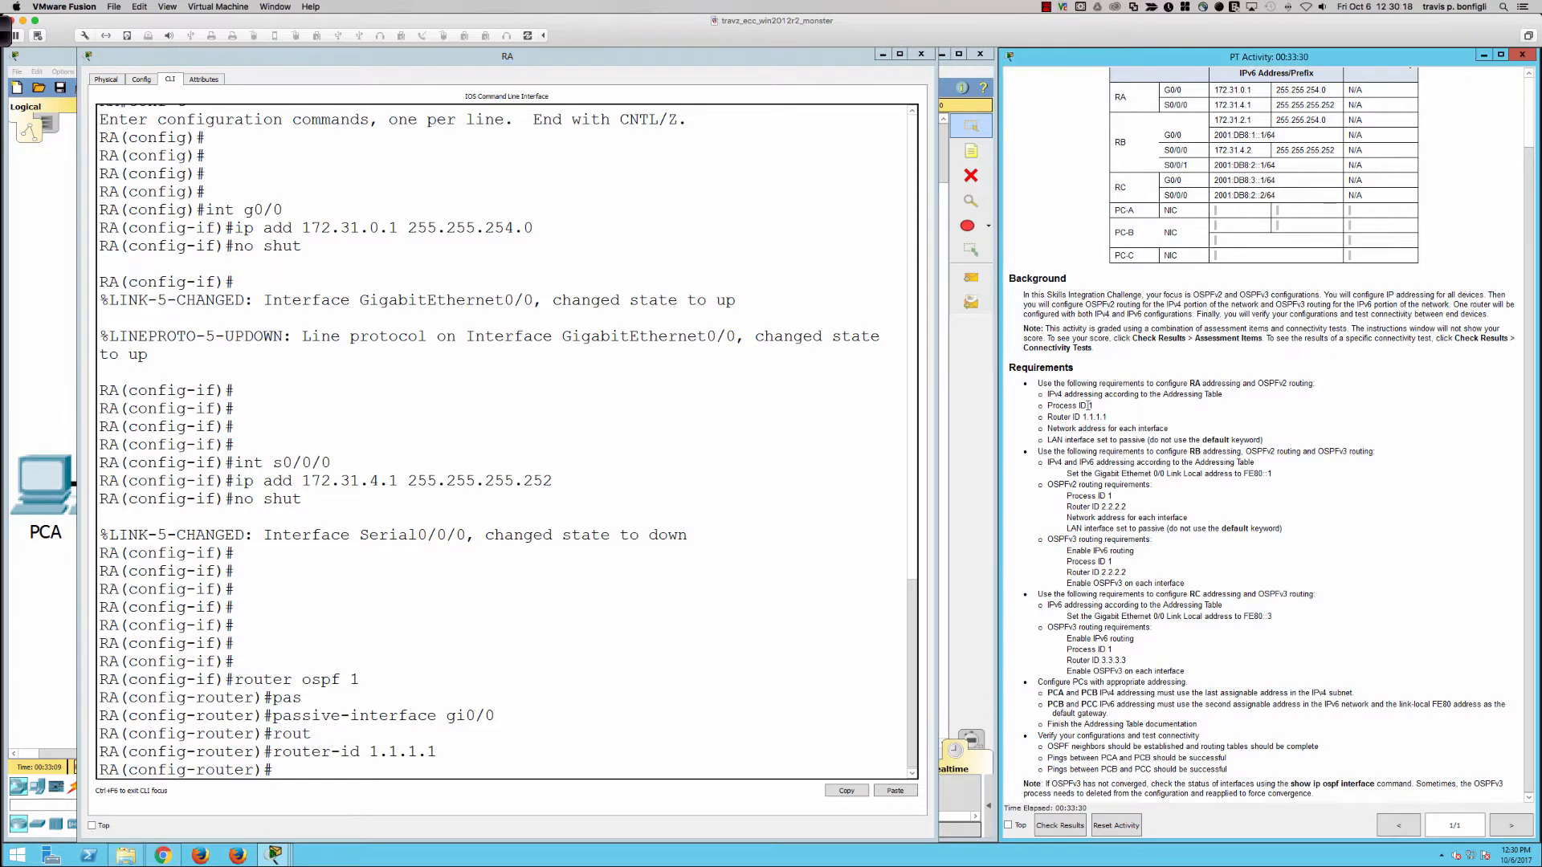
Advertise network 172.31.0.0 with wildcard mask 0.0.1.255 in OSPF area 0 on RA.
click(879, 575)
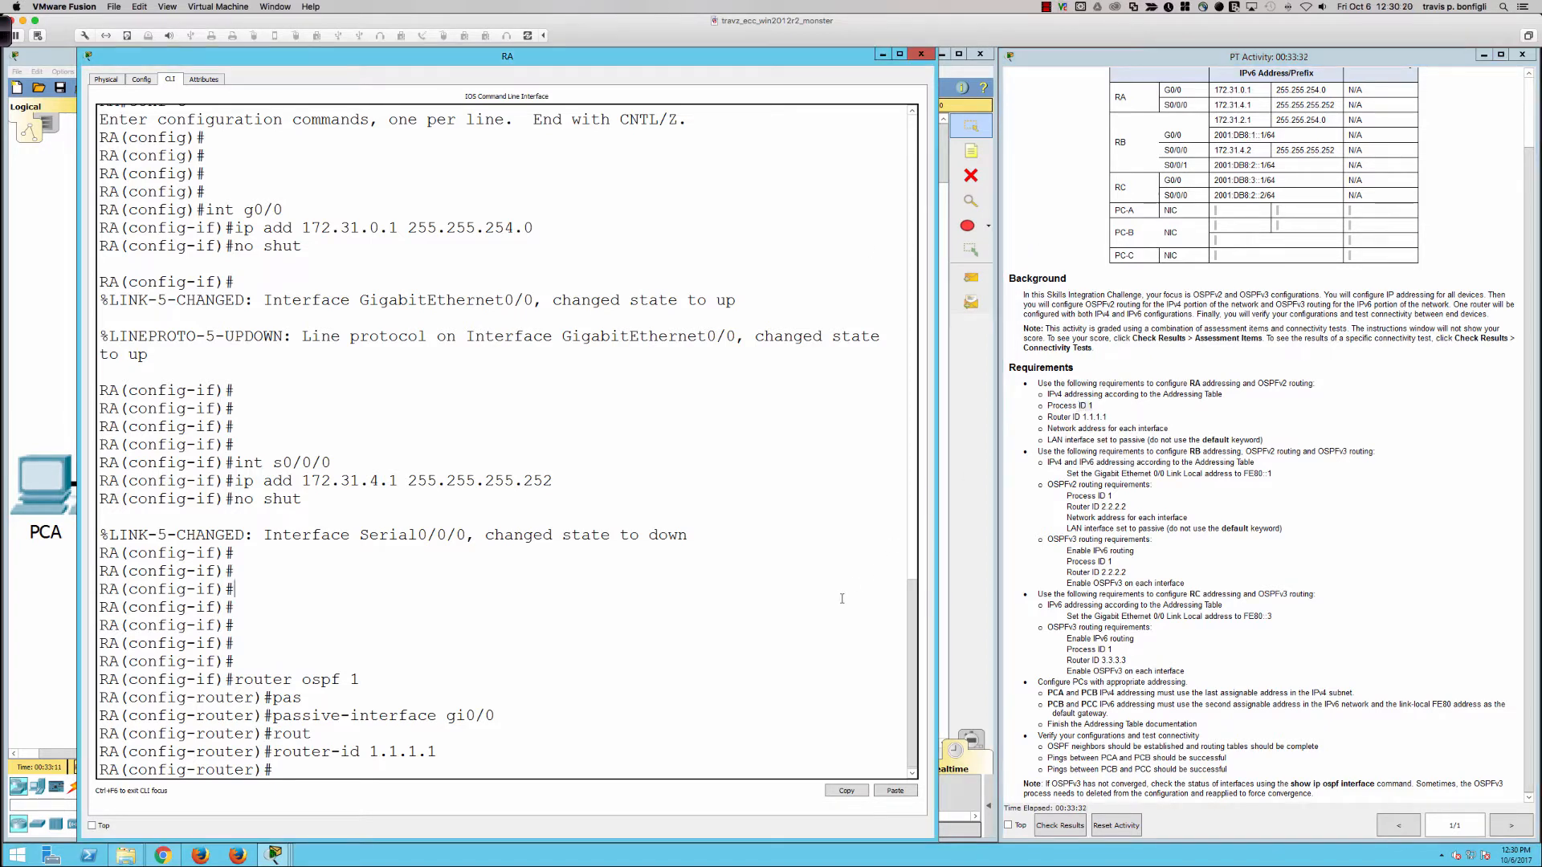
text(net)
key(Tab)
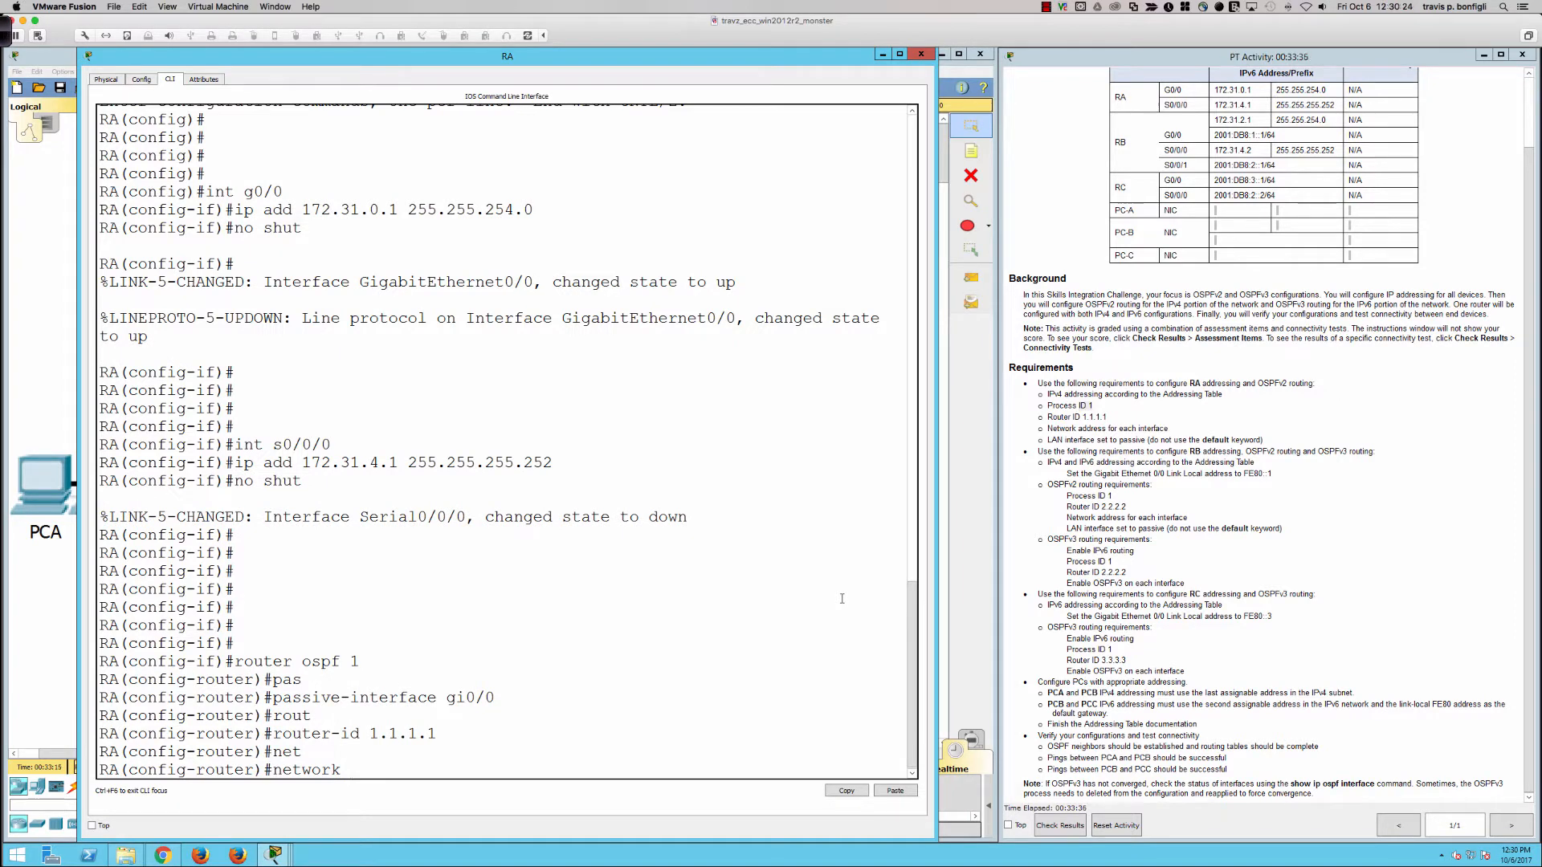
text(172.31)
text(.0.0 0.0.1.255)
key(Return)
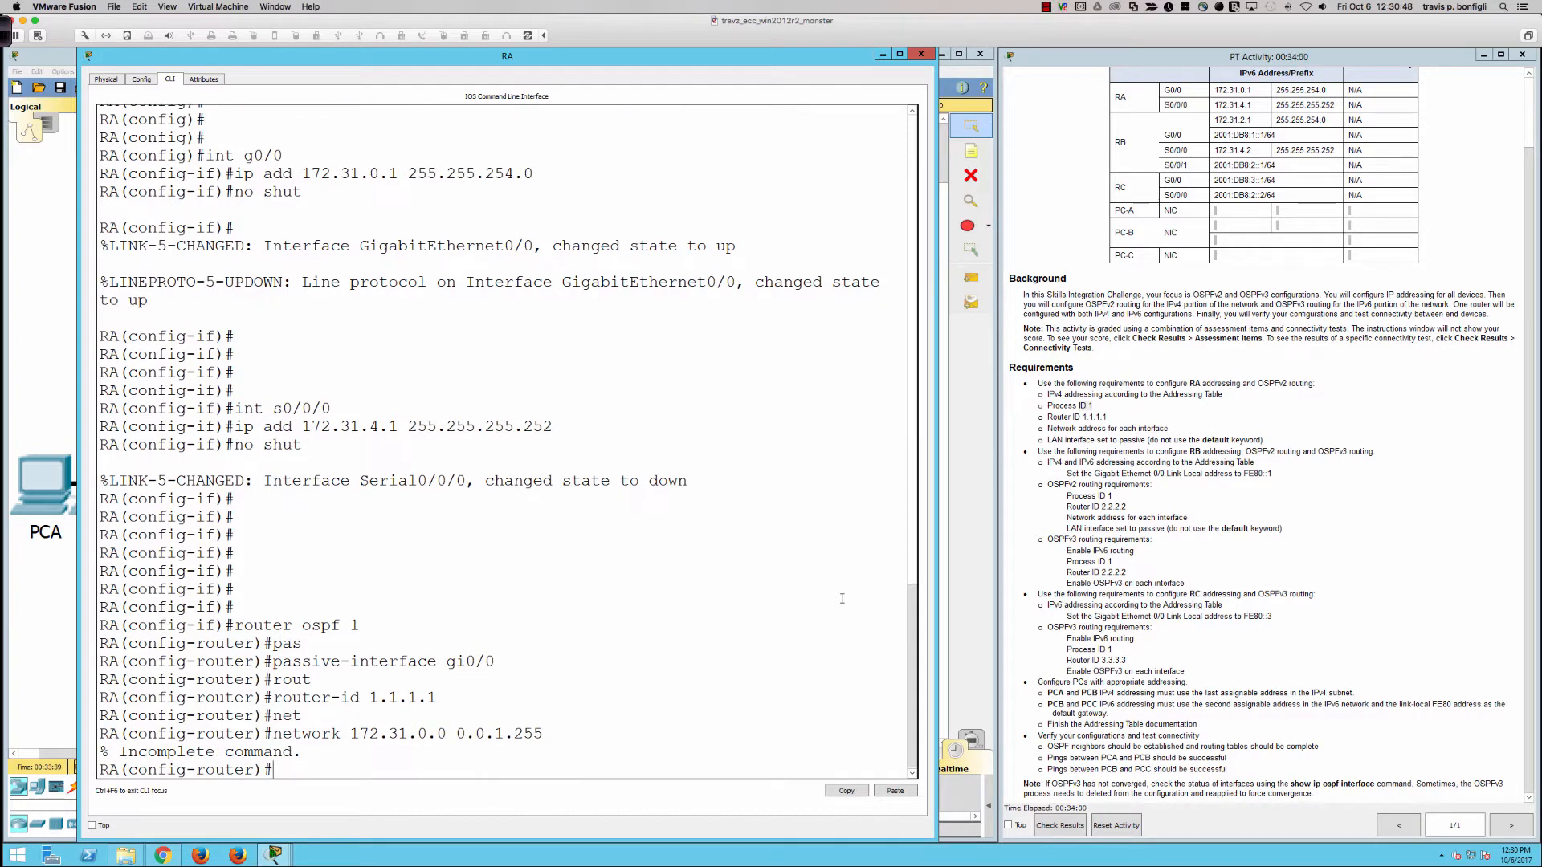
key(Up)
text(area 0)
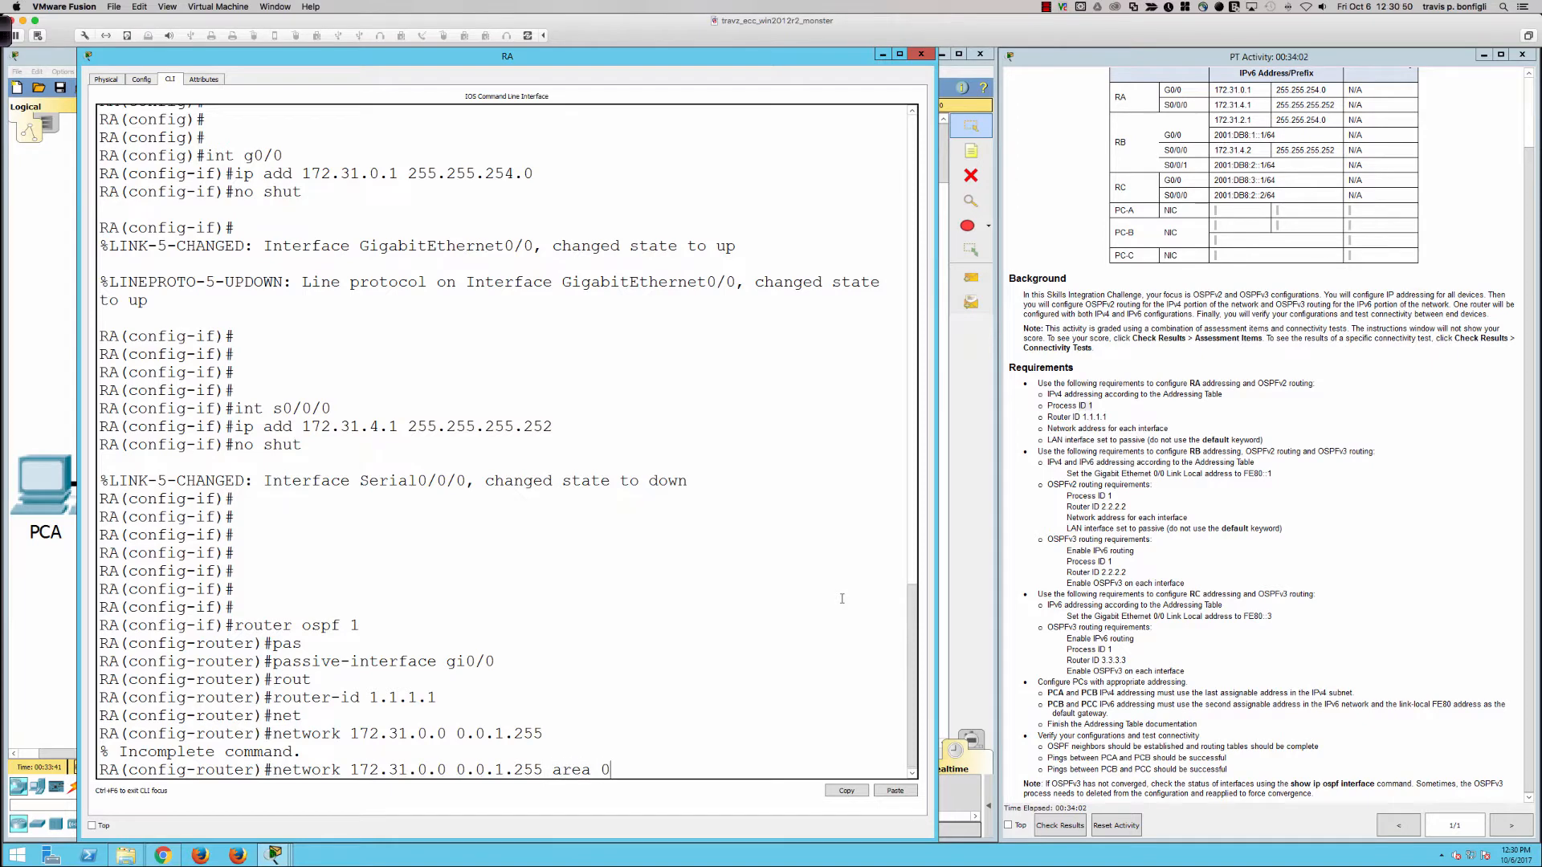
key(Return)
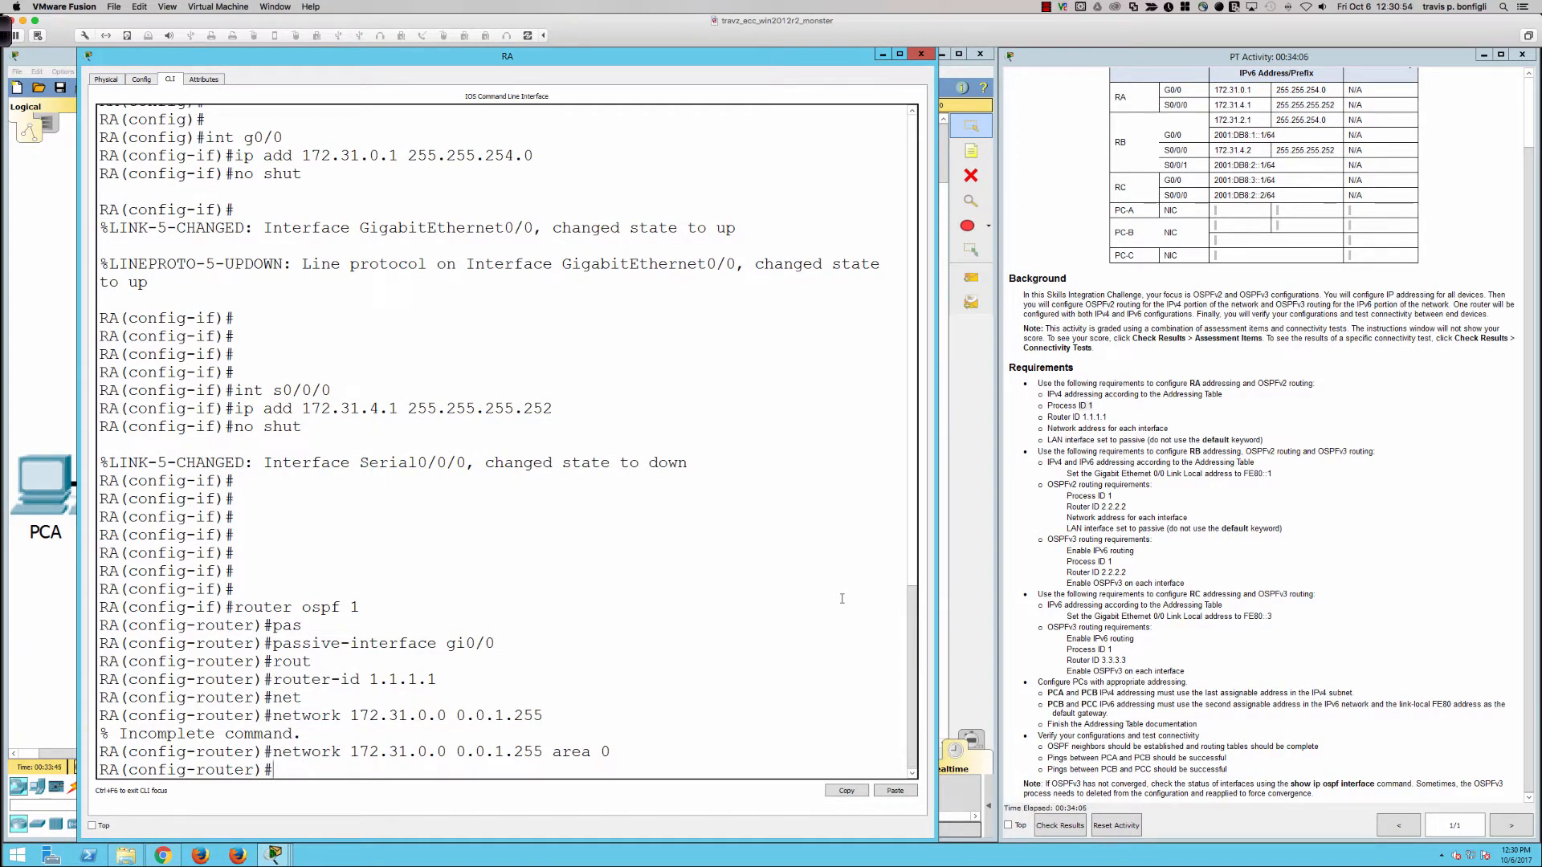
Add the OSPF network statement 172.131.4.0 with wildcard mask 0.0.0.3 in area 0 on RA.
text(net)
key(Tab)
text(172.1)
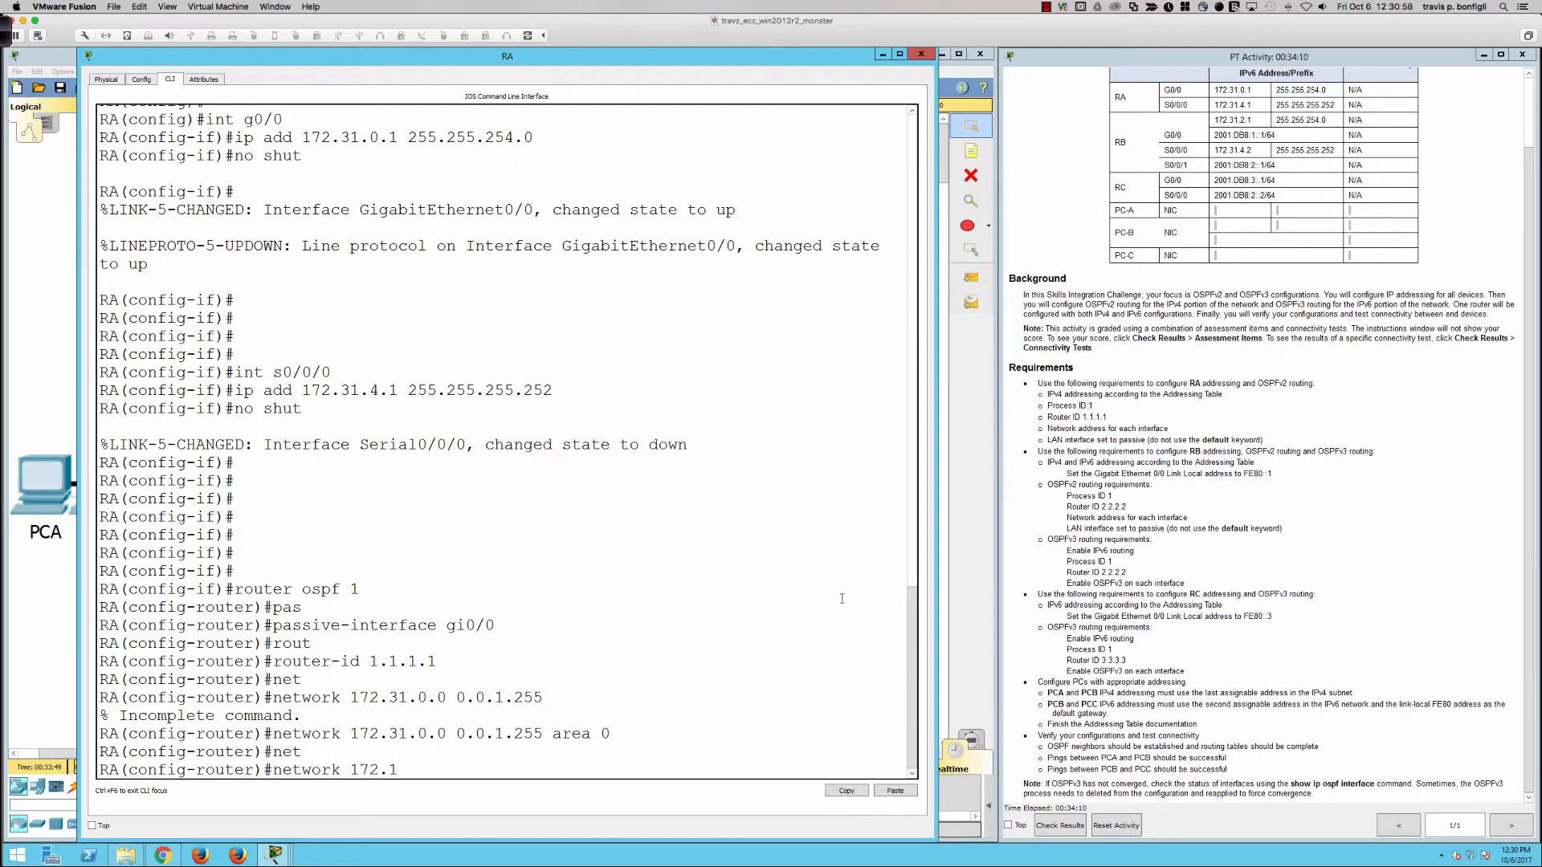
text(31.4.0 0.0.0.3 area 0)
key(Return)
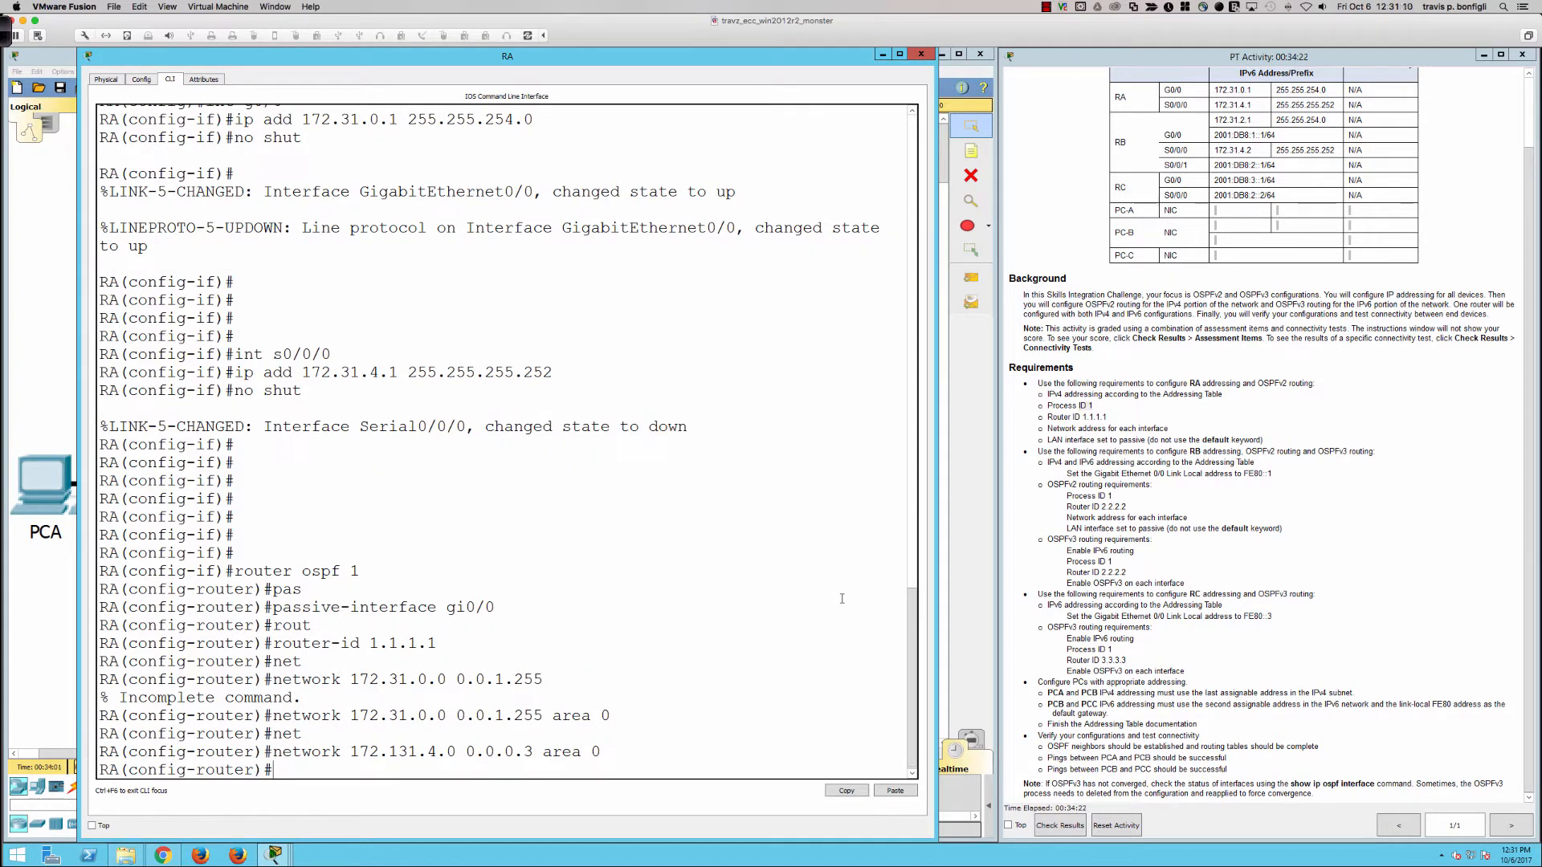
key(Return)
key(Return)
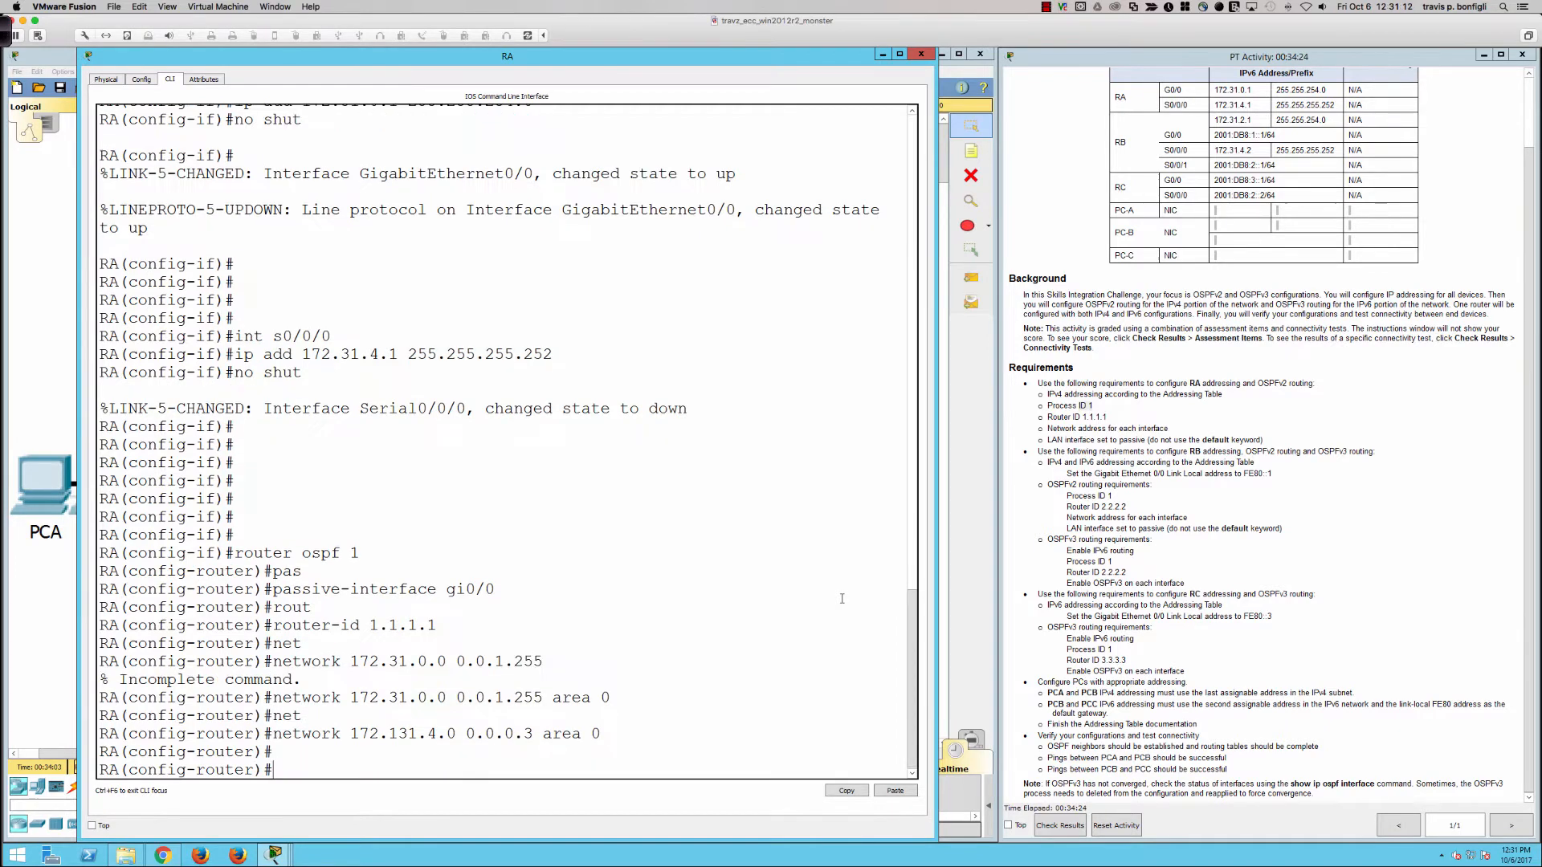
End RA's configuration session and return to privileged EXEC mode.
text(end)
key(Return)
key(Return)
key(Return)
key(Return)
key(Return)
key(Return)
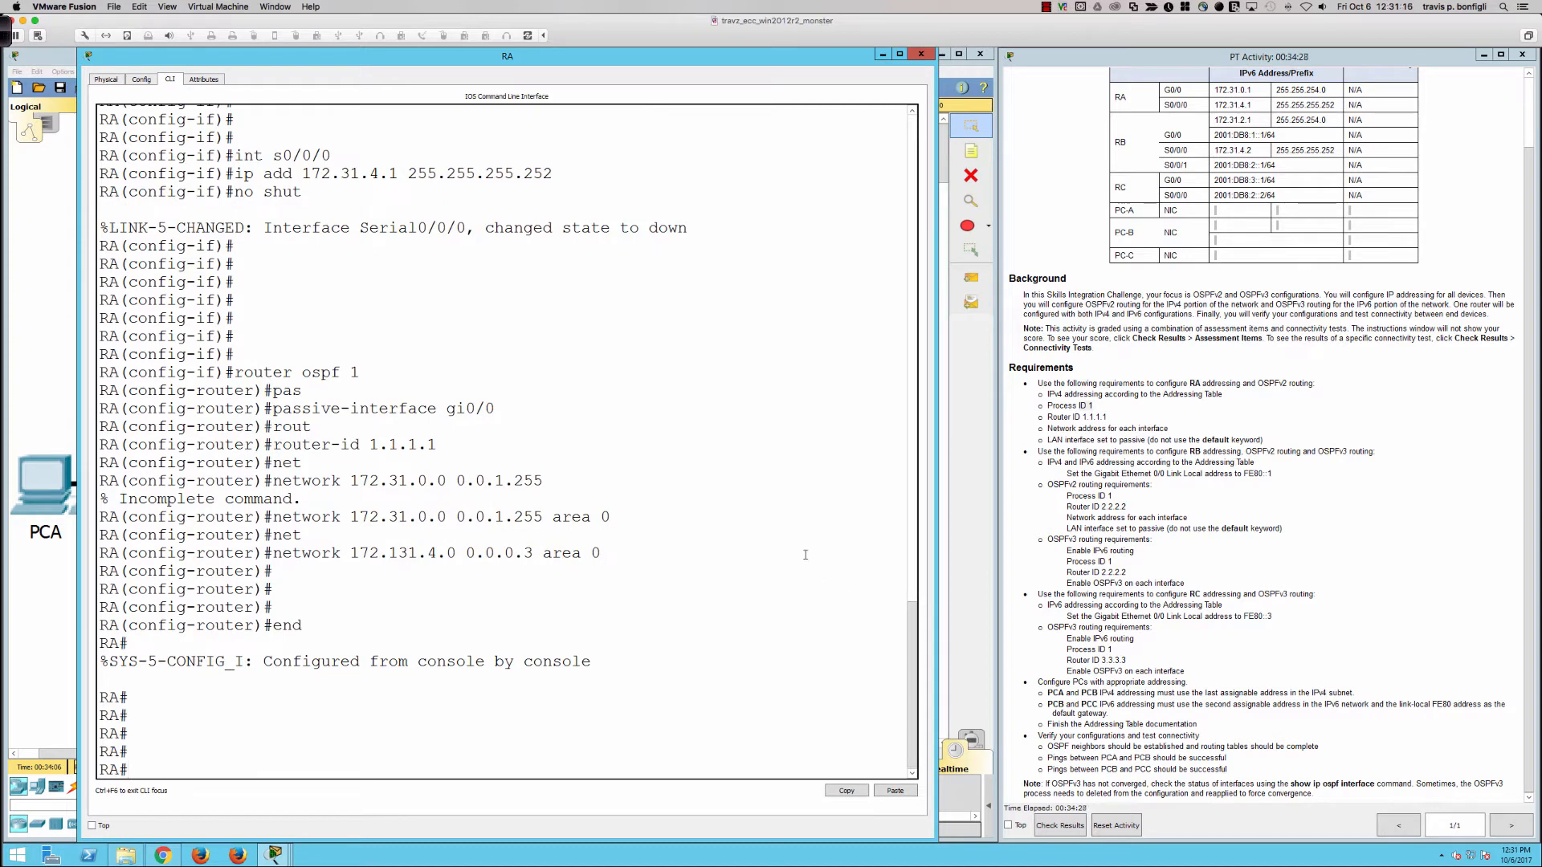
Open router RB's command line in an enlarged window and start its console session.
click(57, 393)
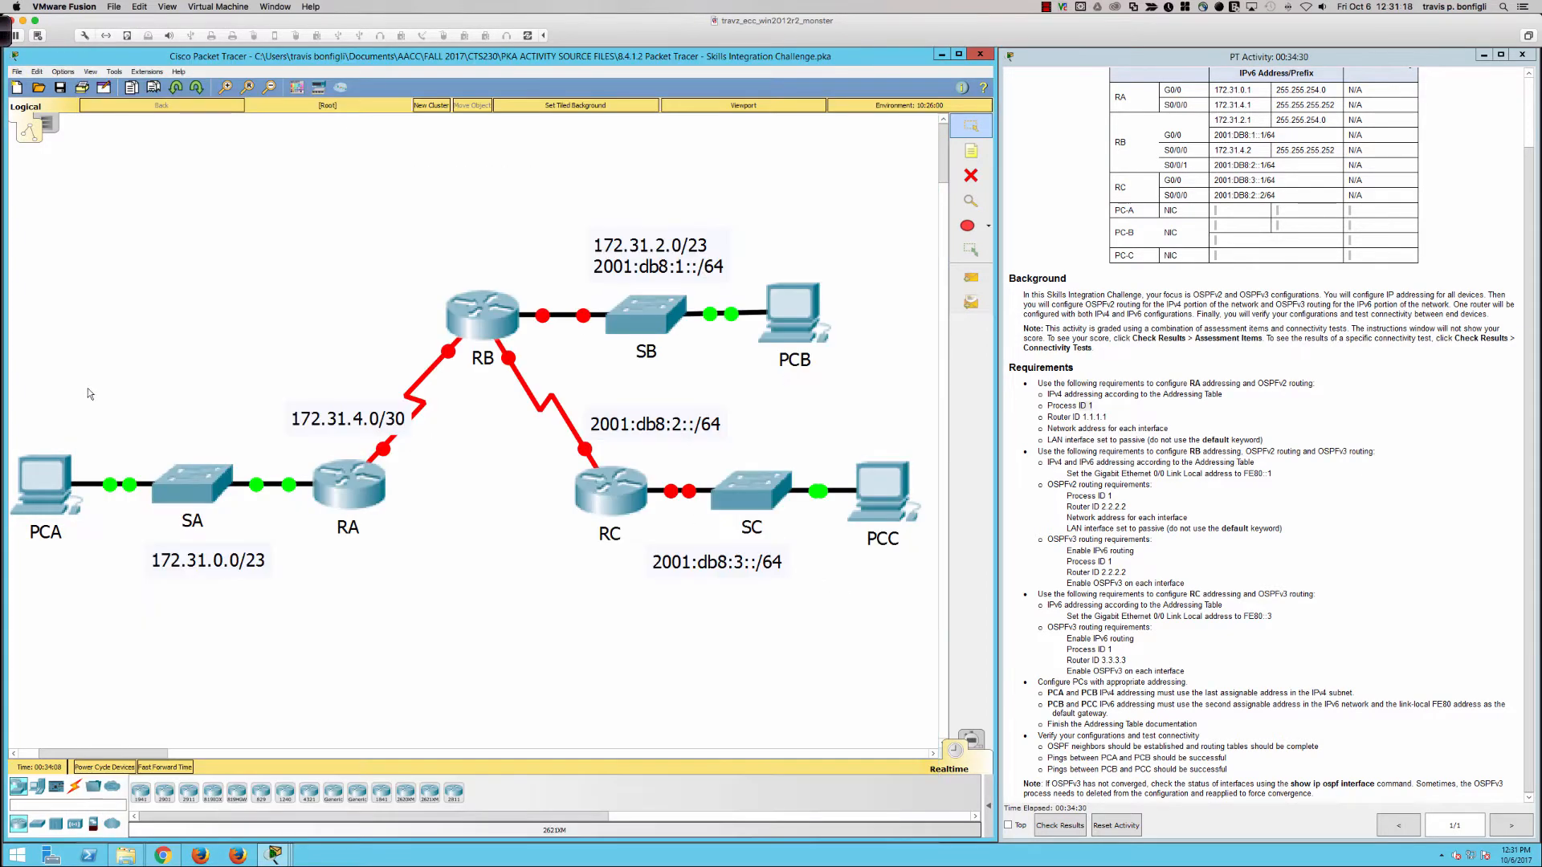
click(500, 325)
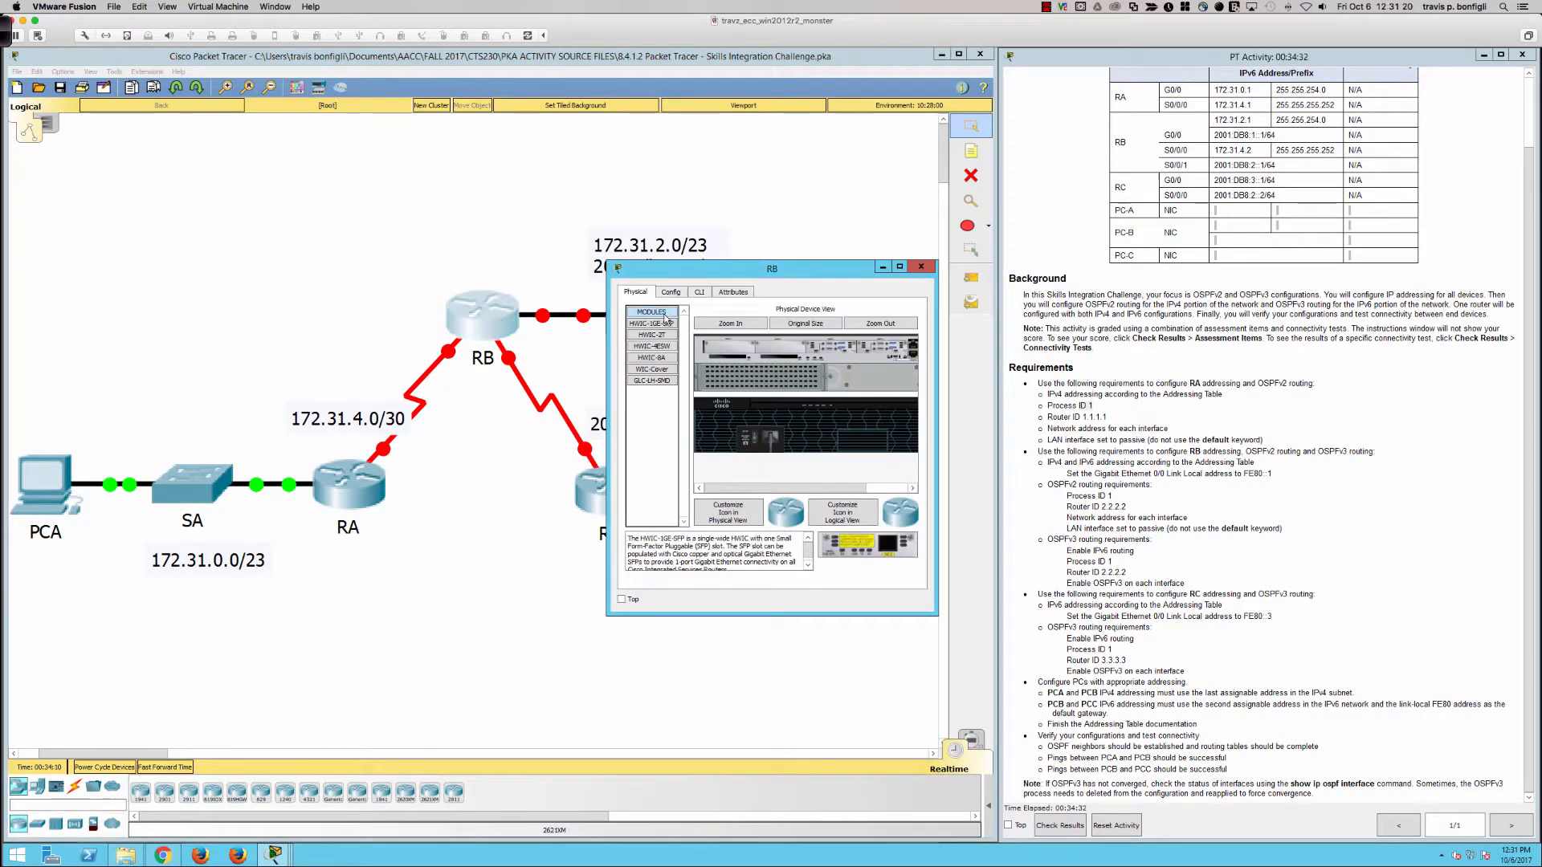
drag(673, 273, 100, 119)
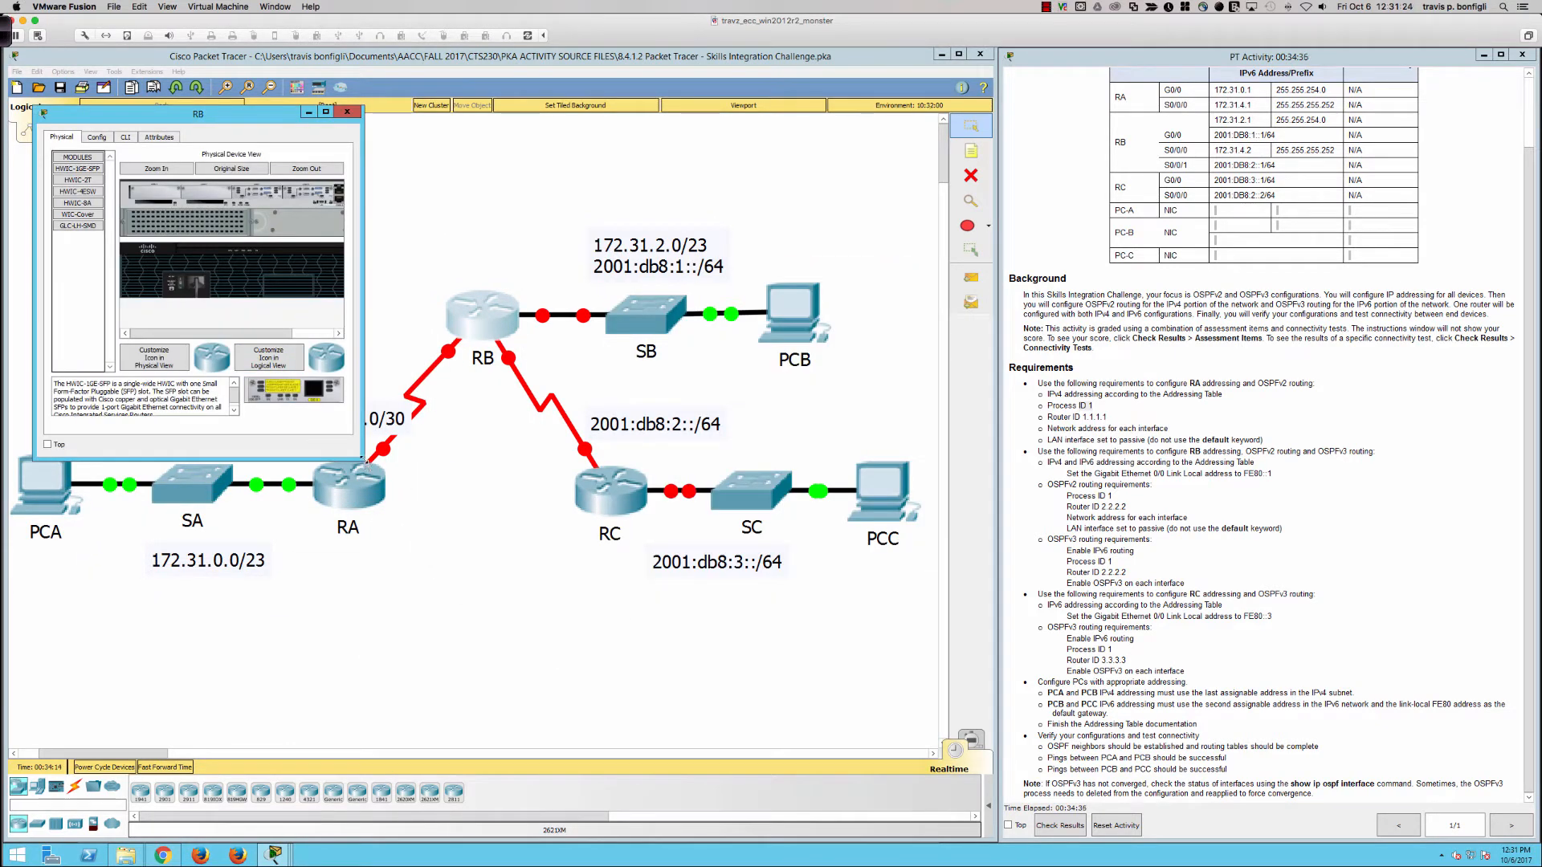
click(424, 511)
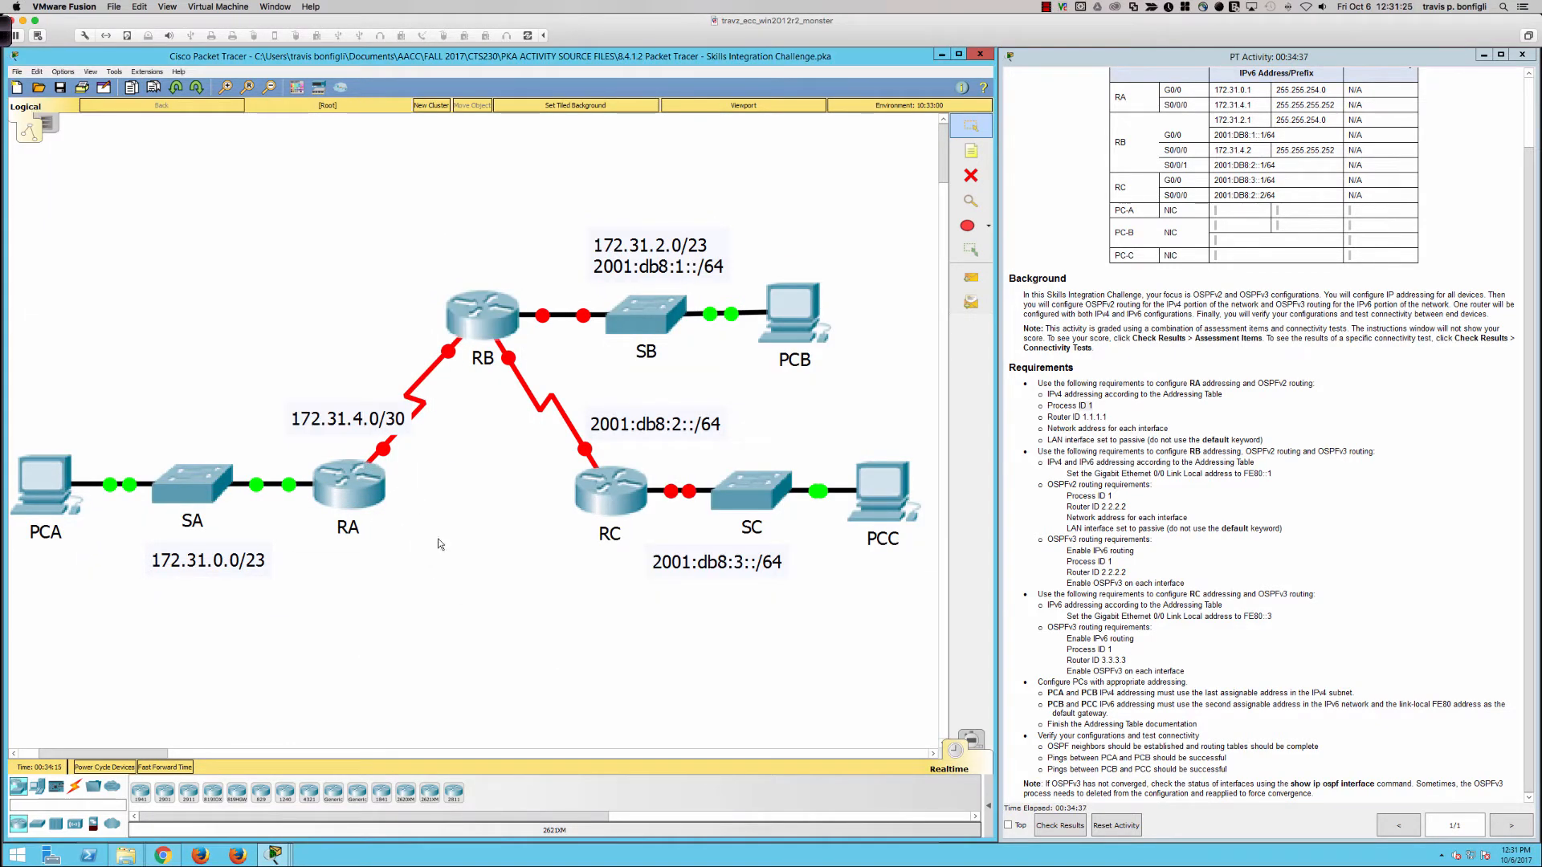
click(464, 339)
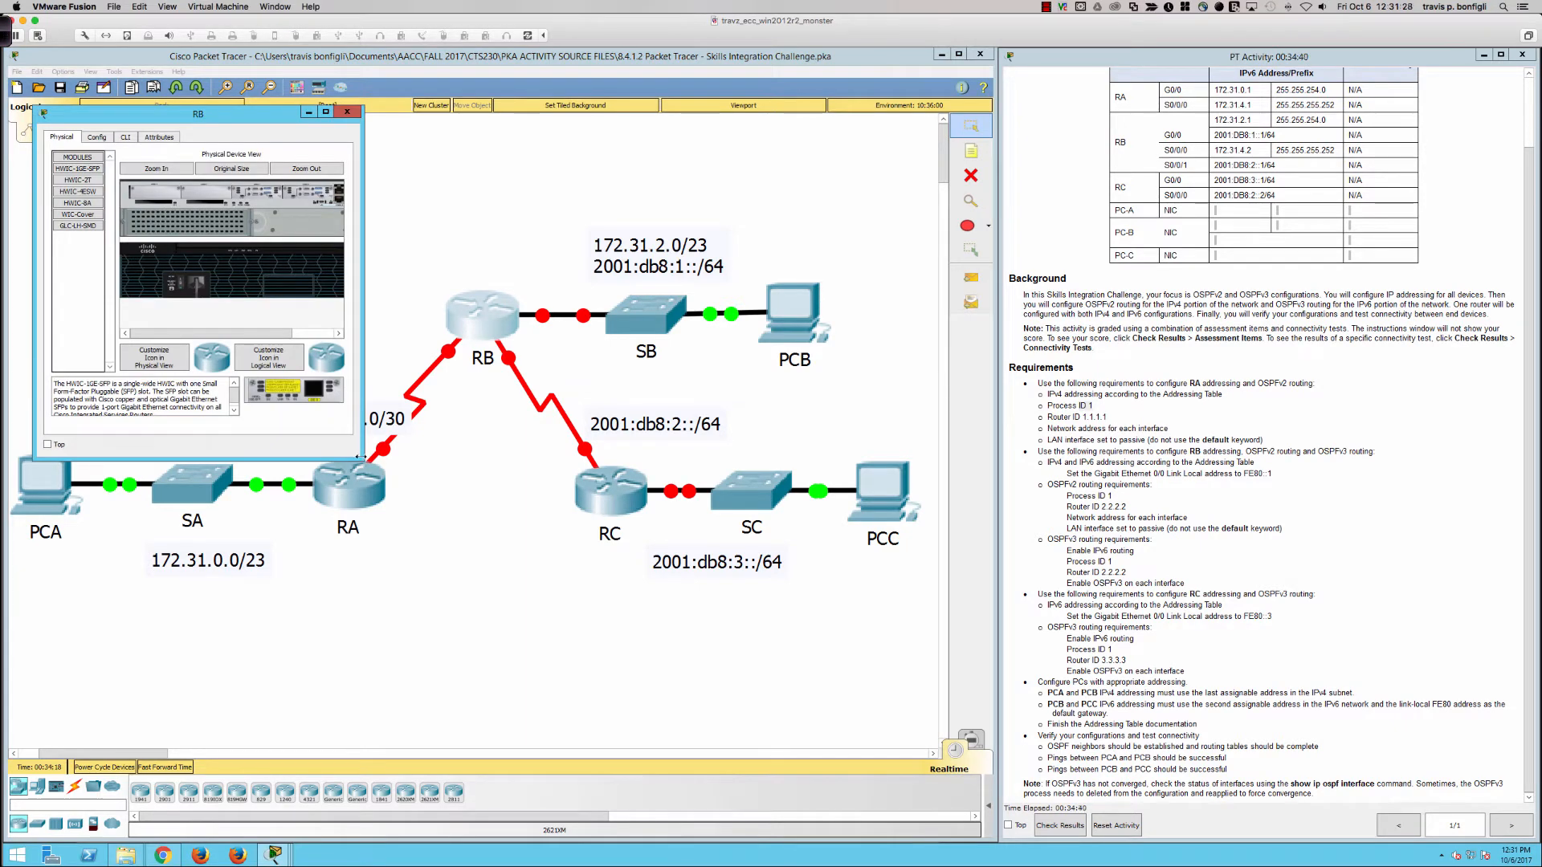
drag(362, 459, 531, 805)
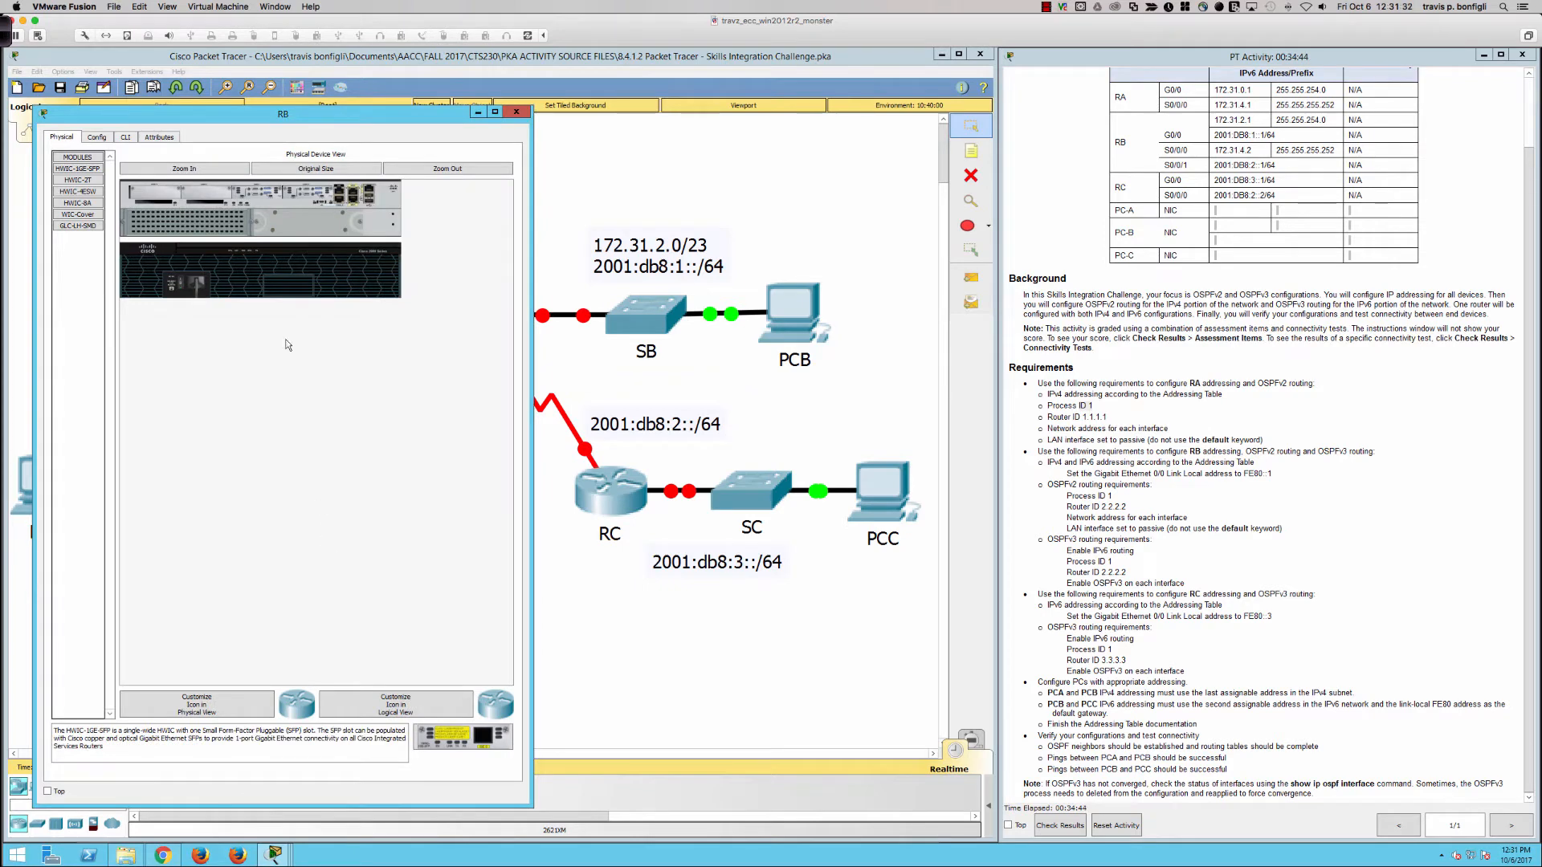
click(125, 137)
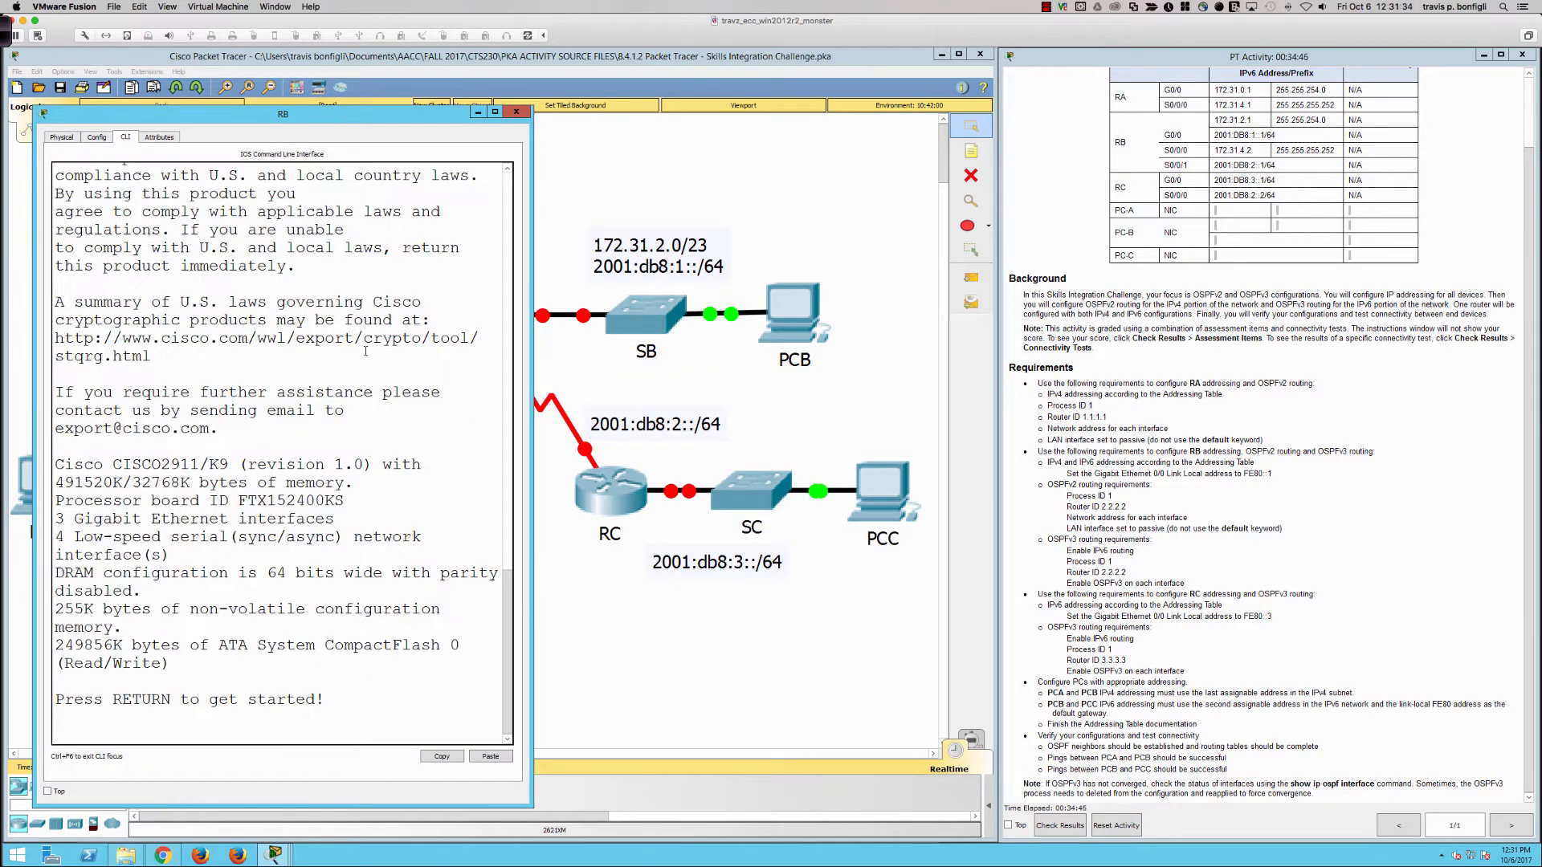
key(Return)
key(Return)
key(Return)
key(Return)
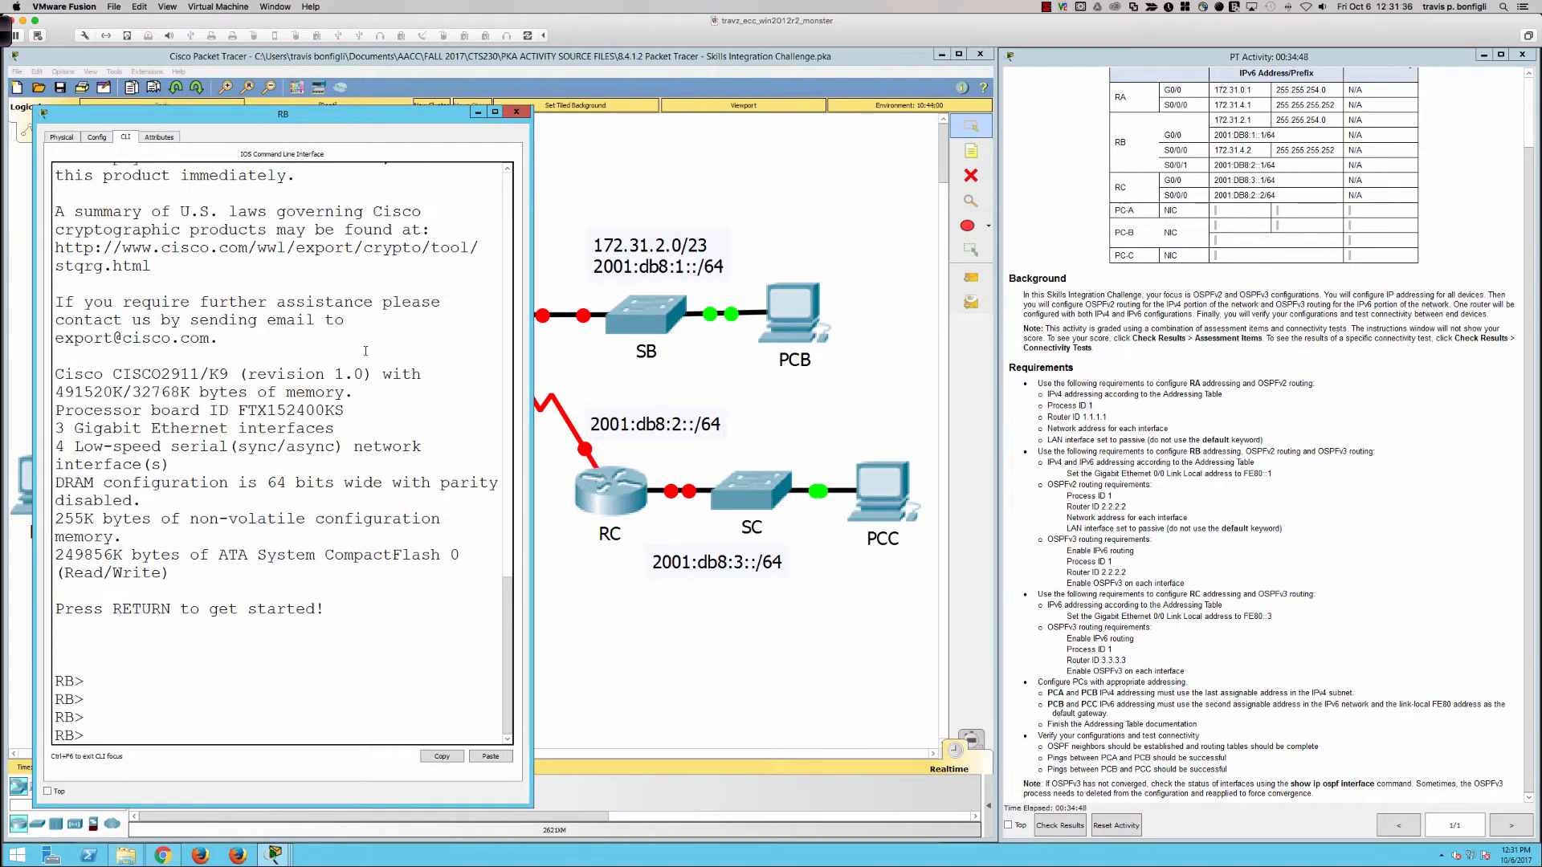
Enter privileged EXEC mode and then global configuration mode on RB.
text(en)
key(Tab)
key(Return)
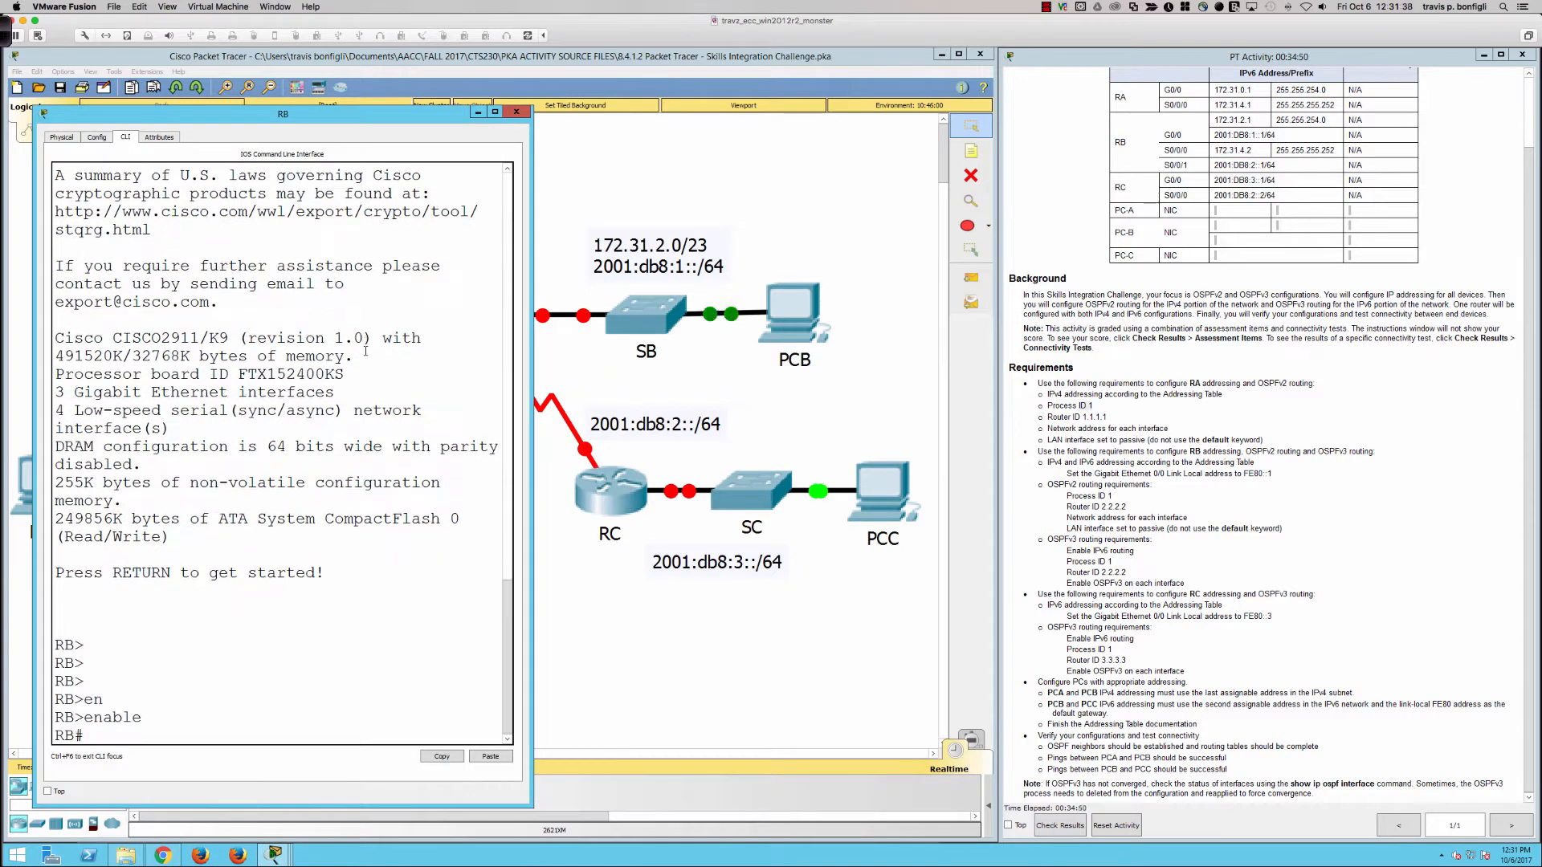
text(conft)
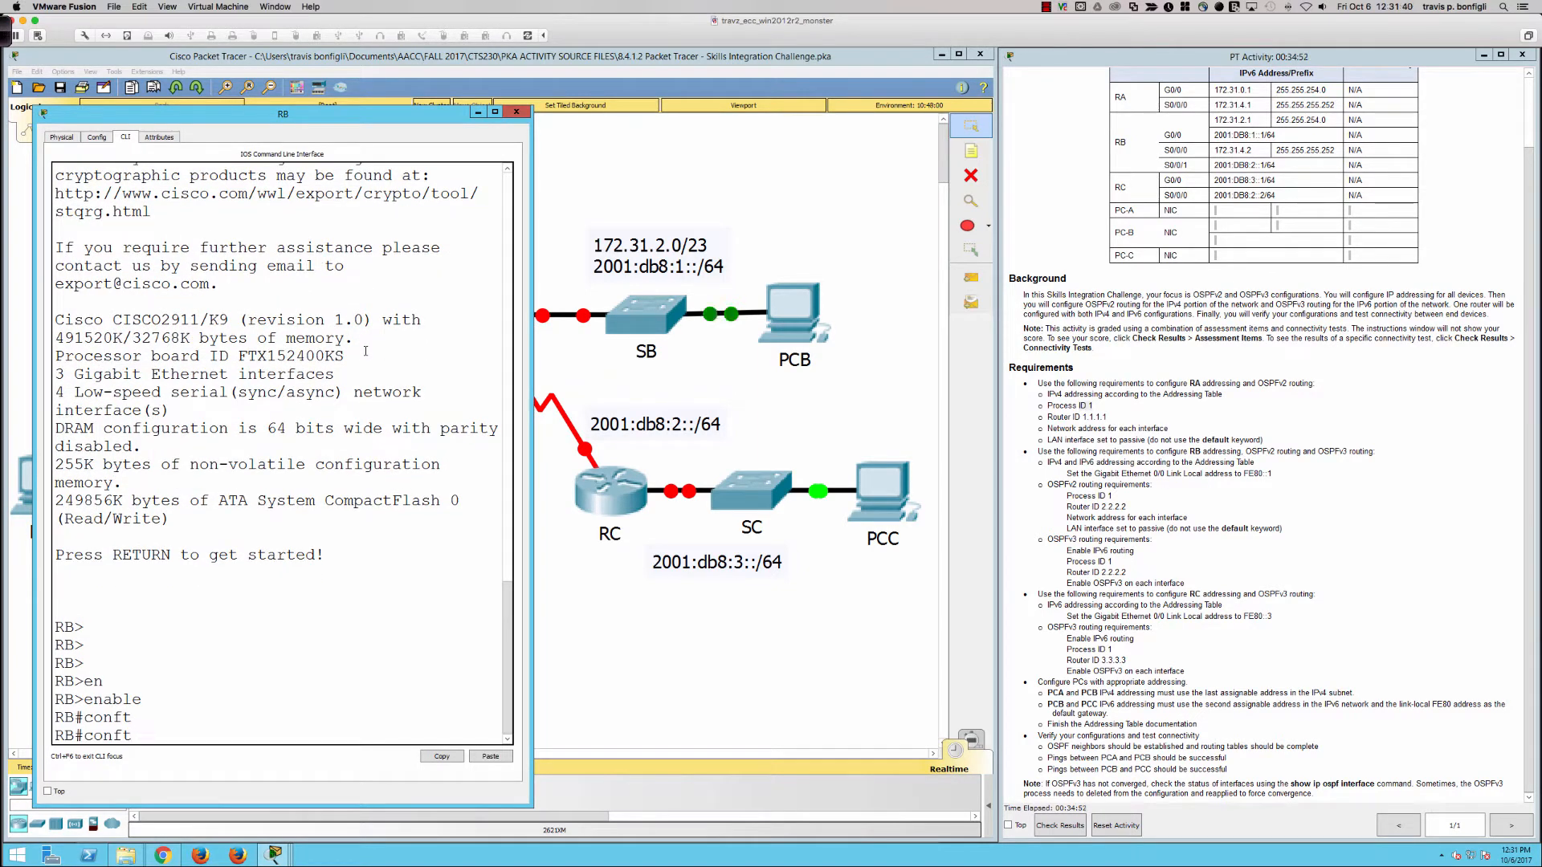
key(BackSpace)
text(t)
key(Tab)
key(Return)
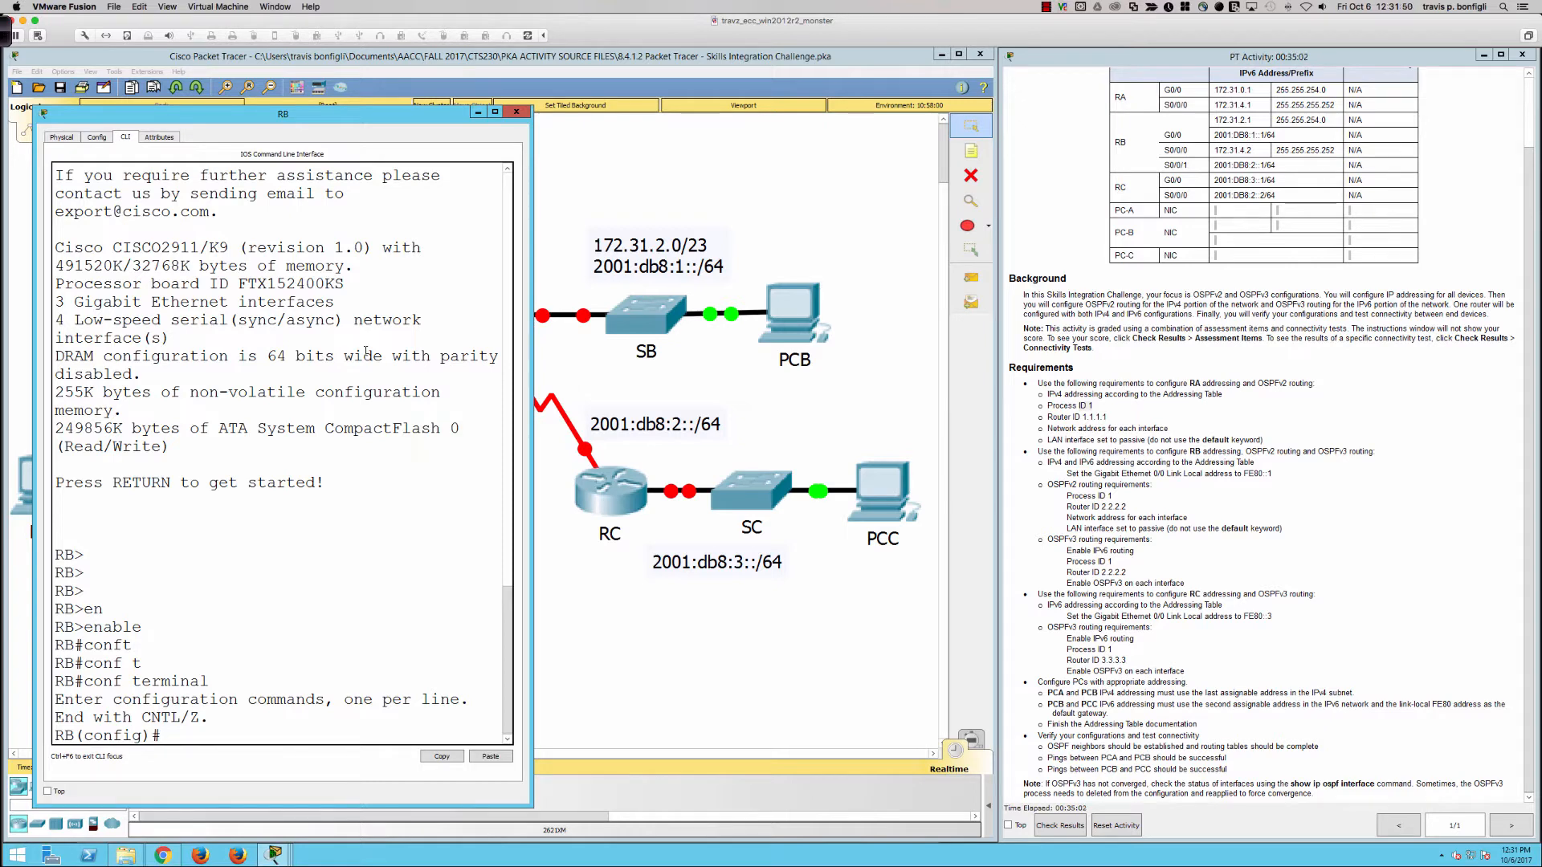
Enable IPv6 unicast routing on RB.
text(ipv6 uni)
key(Tab)
key(Return)
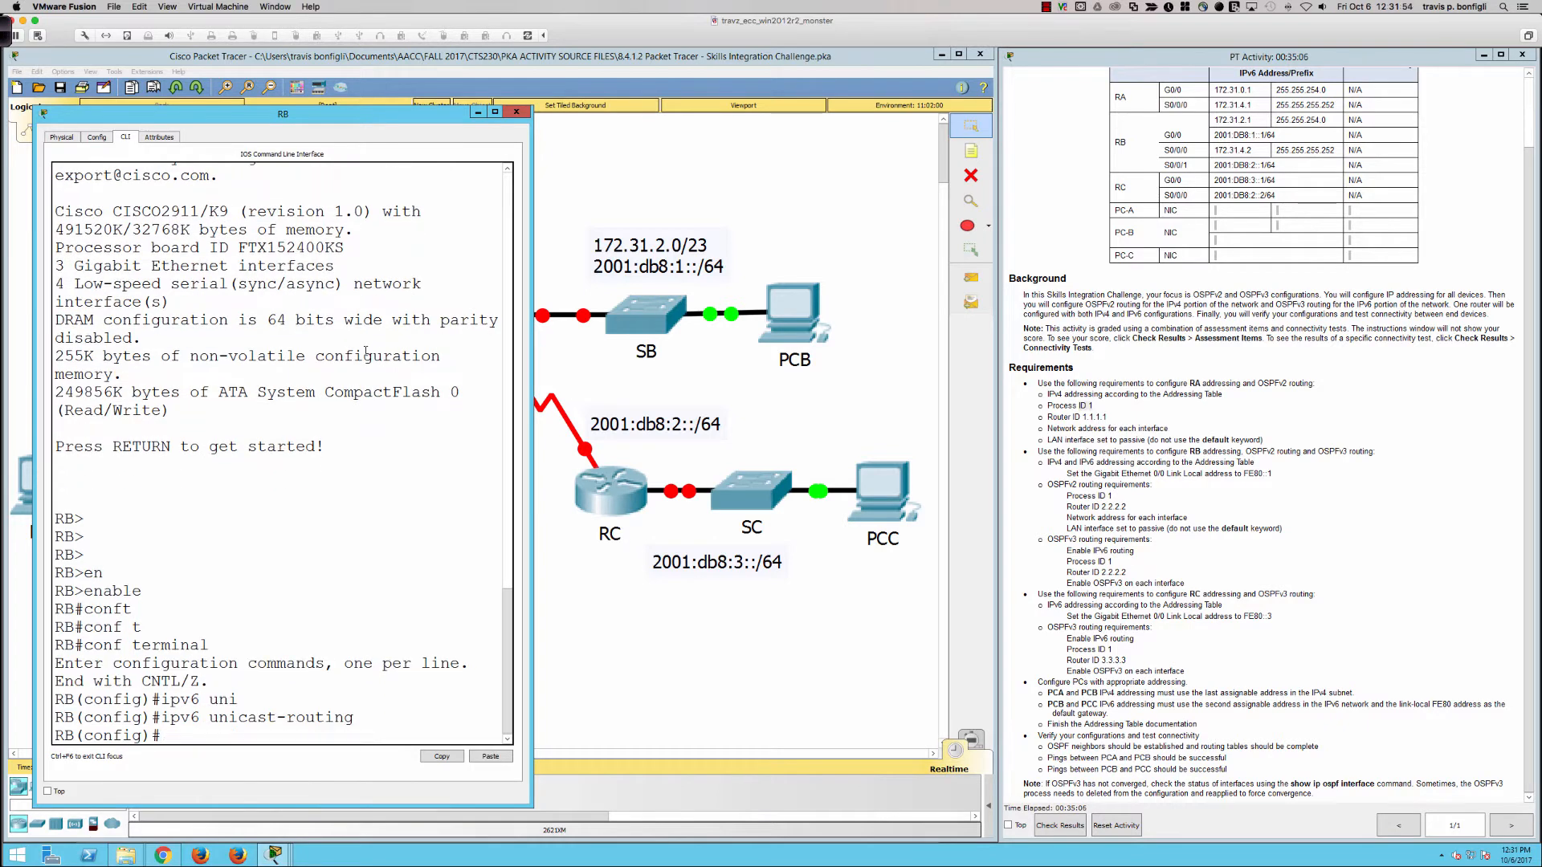
key(Return)
key(Return)
key(Return)
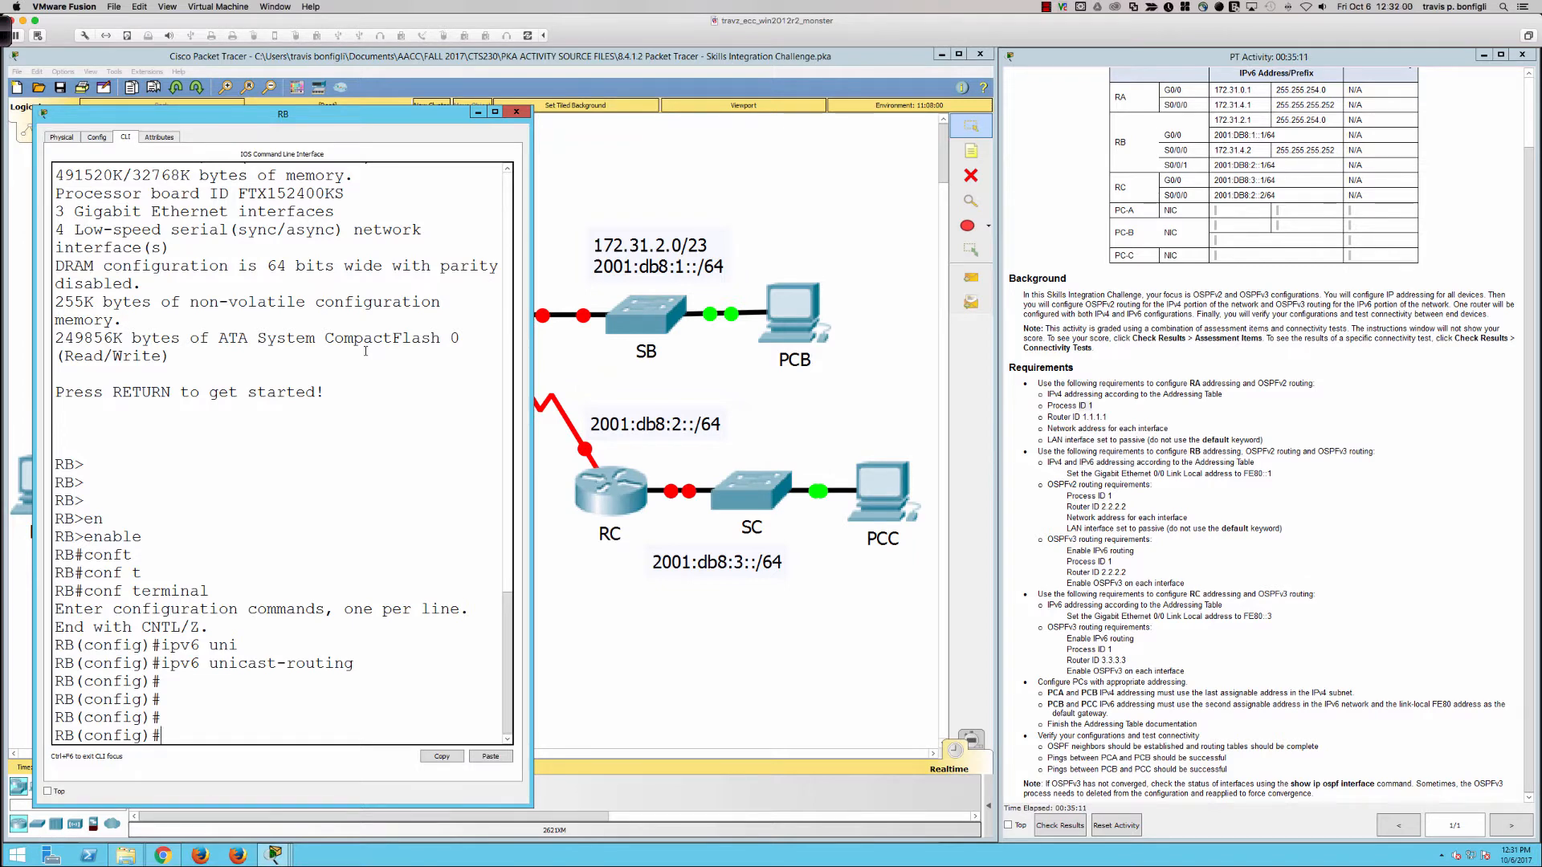
Show the brief IP interface summary of RB in a widened window to check its interface names and status.
text(do sh ip int bri)
key(Return)
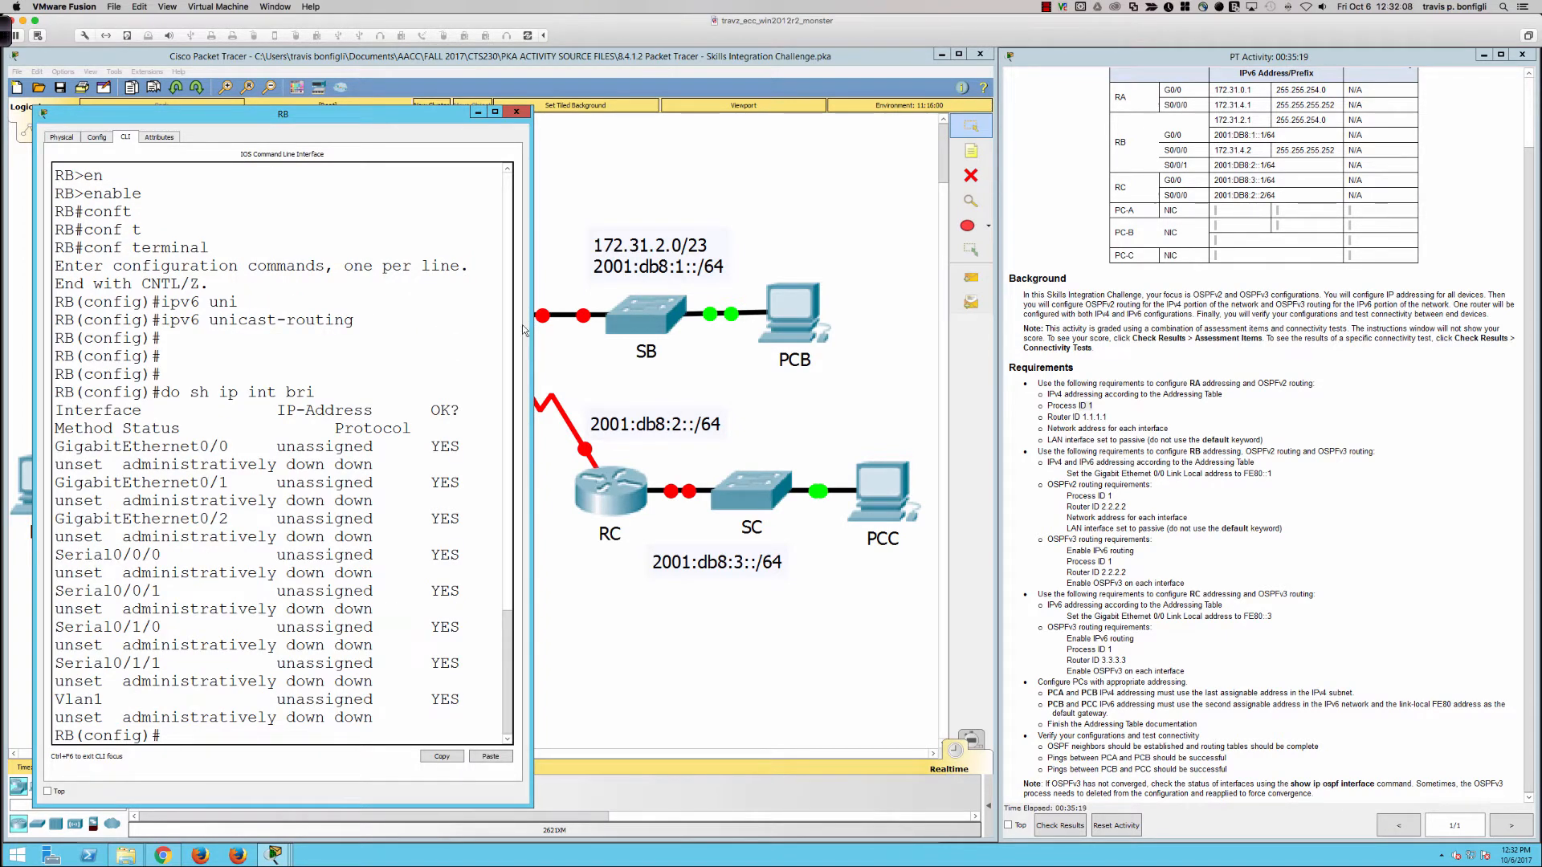
drag(531, 324, 657, 324)
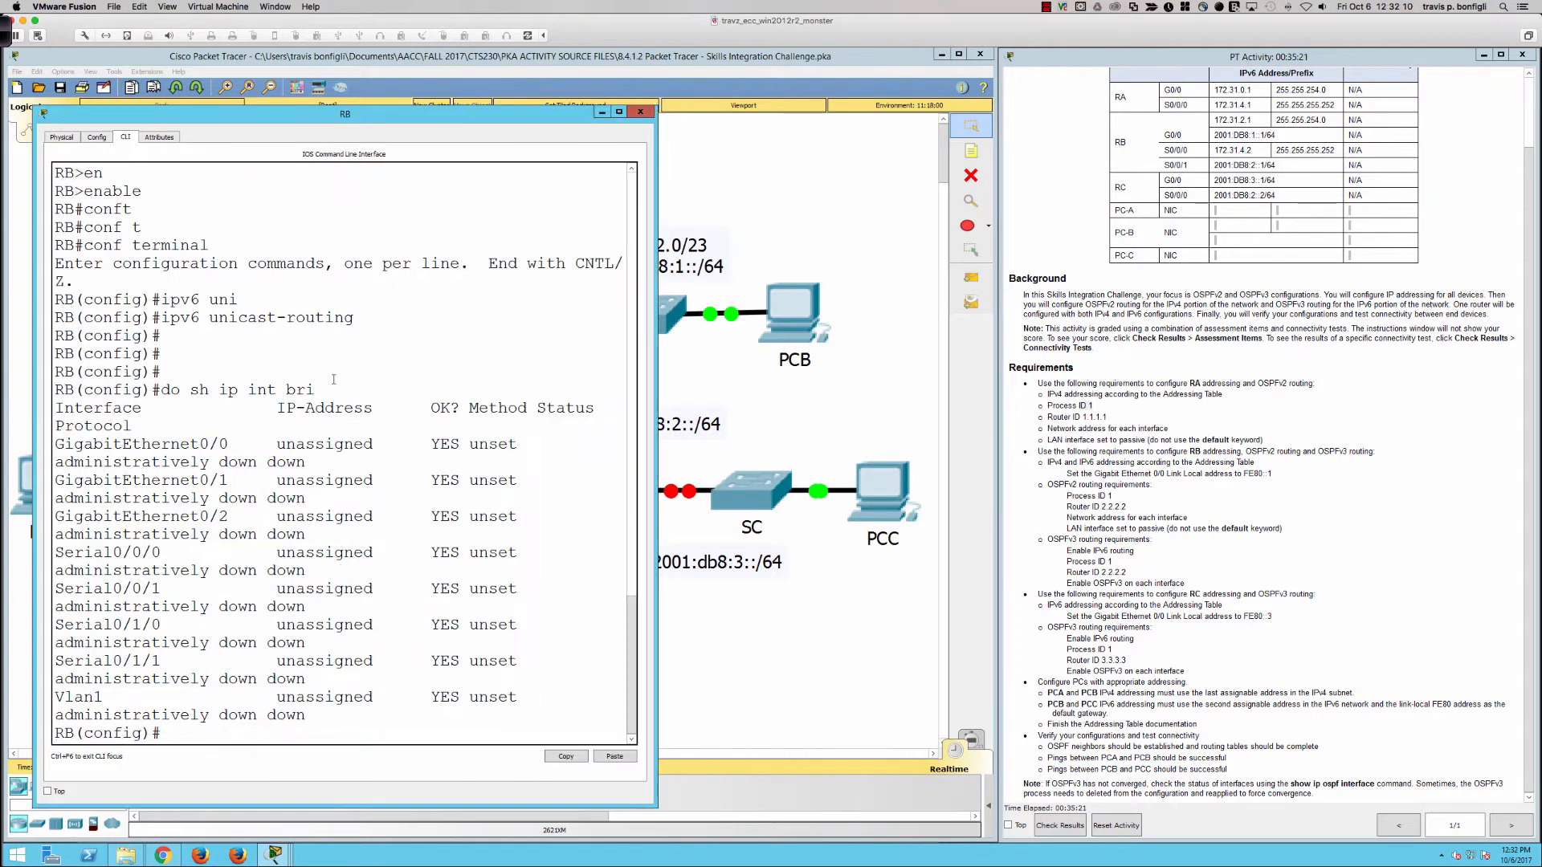
click(333, 379)
key(Return)
key(Return)
key(Return)
key(Return)
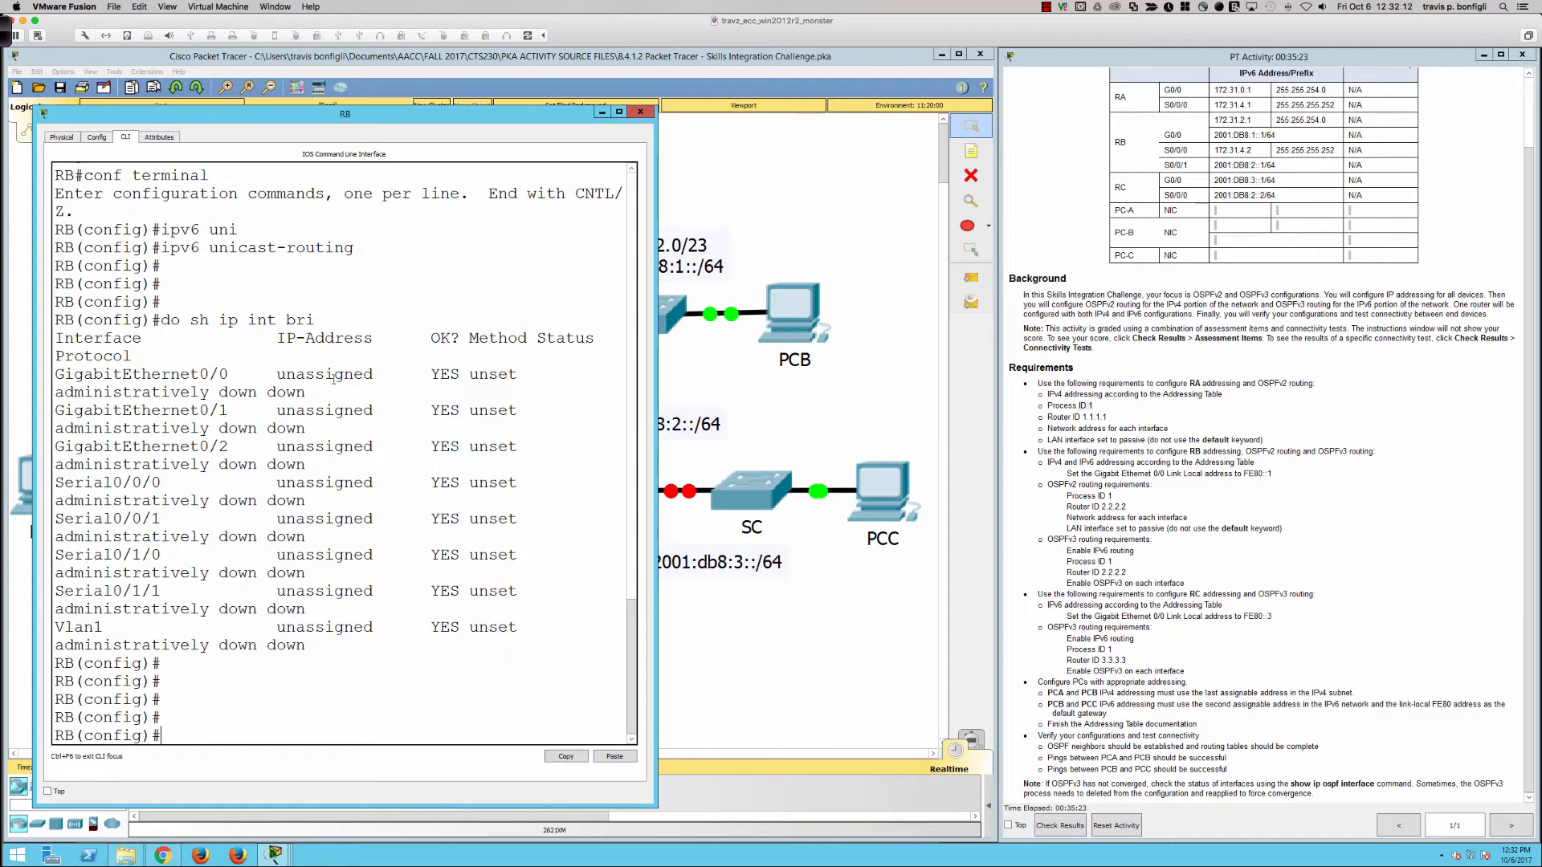
Assign IPv4 address 172.31.2.1 with mask 255.255.254.0 to RB's GigabitEthernet0/0 interface.
text(int gi0/0)
key(Return)
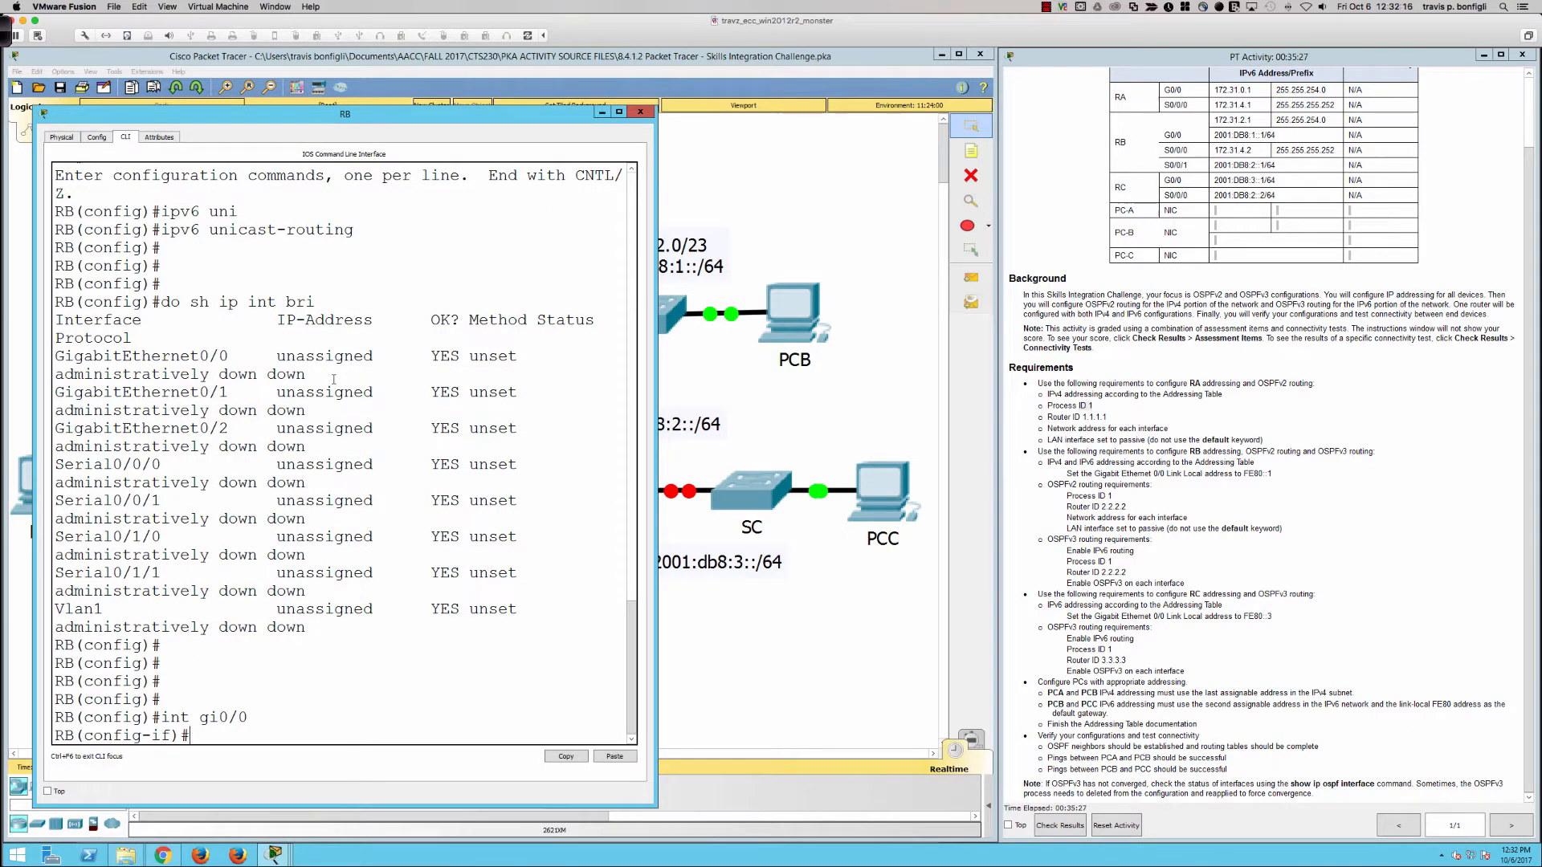
text(ip add 172.31.2.1)
text(255.255.255.25)
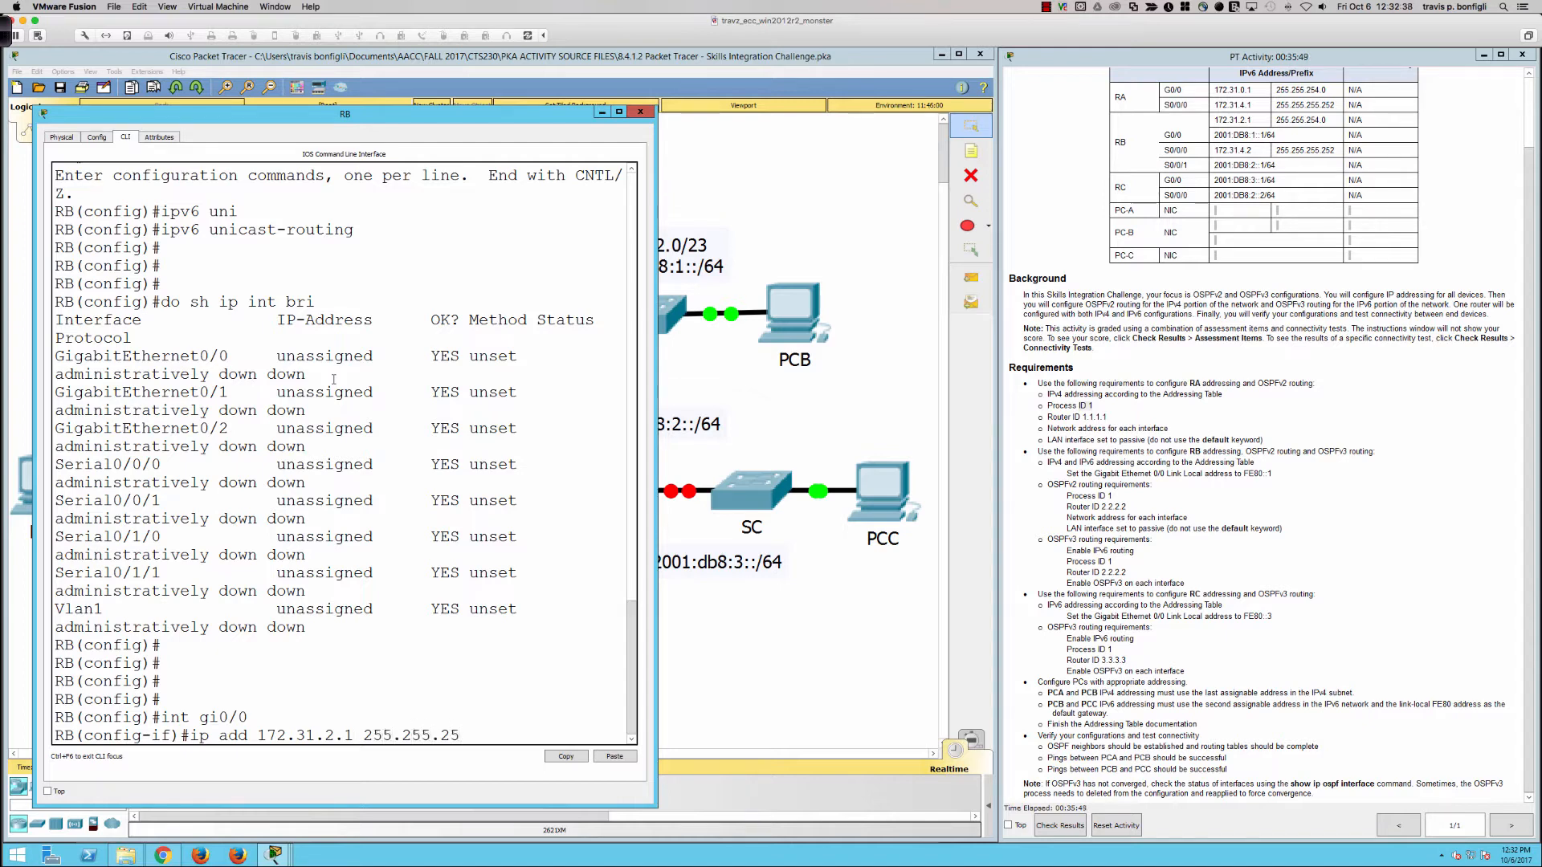
key(BackSpace)
key(BackSpace)
key(BackSpace)
key(BackSpace)
text(4.0)
key(Return)
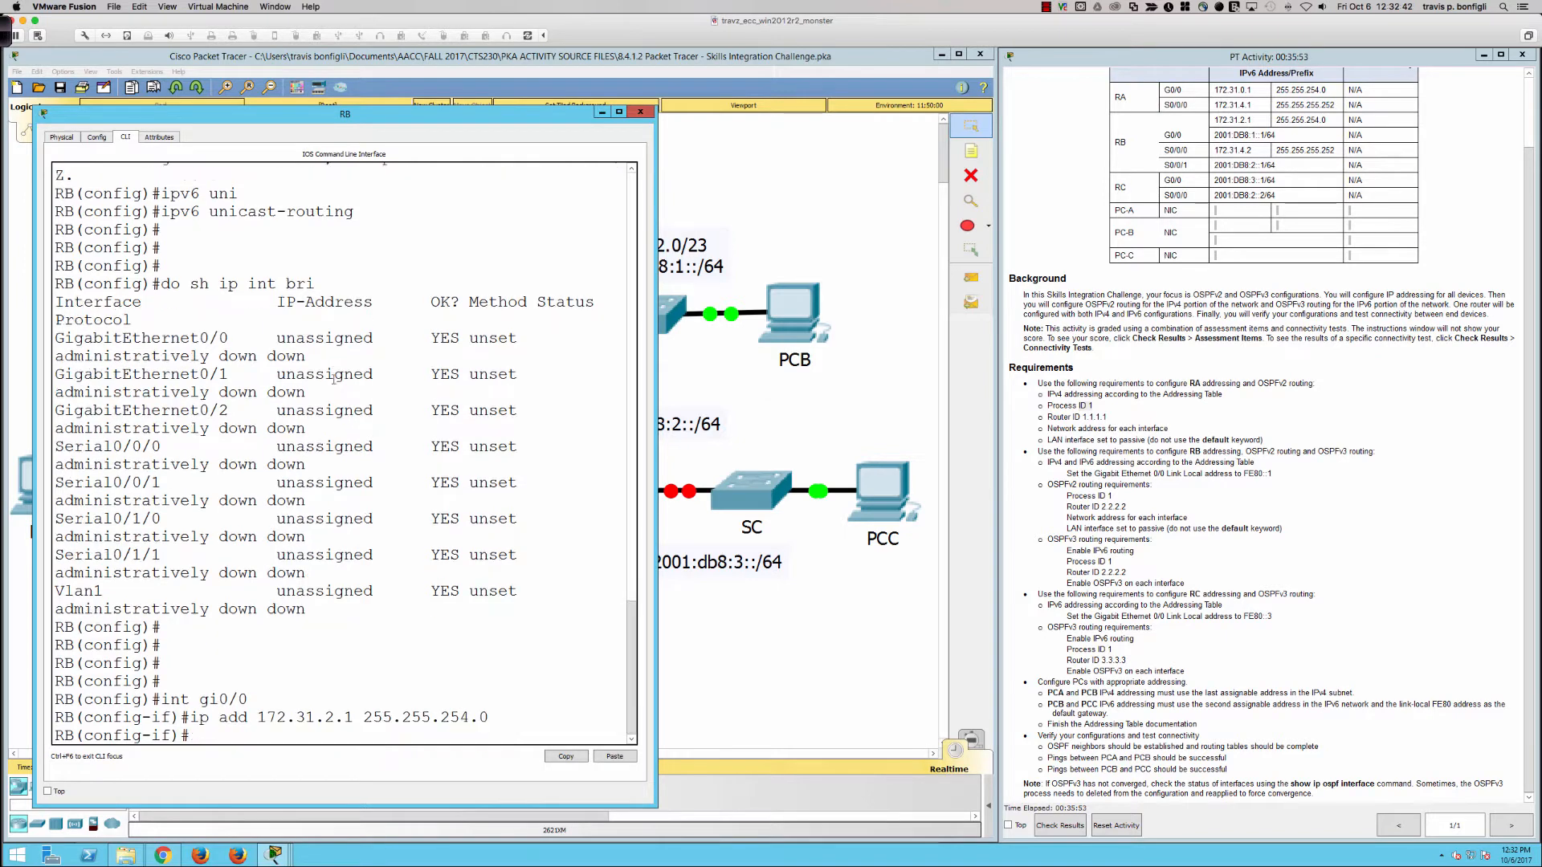
Bring up RB's GigabitEthernet0/0 interface with no shutdown.
text(no shut)
key(Return)
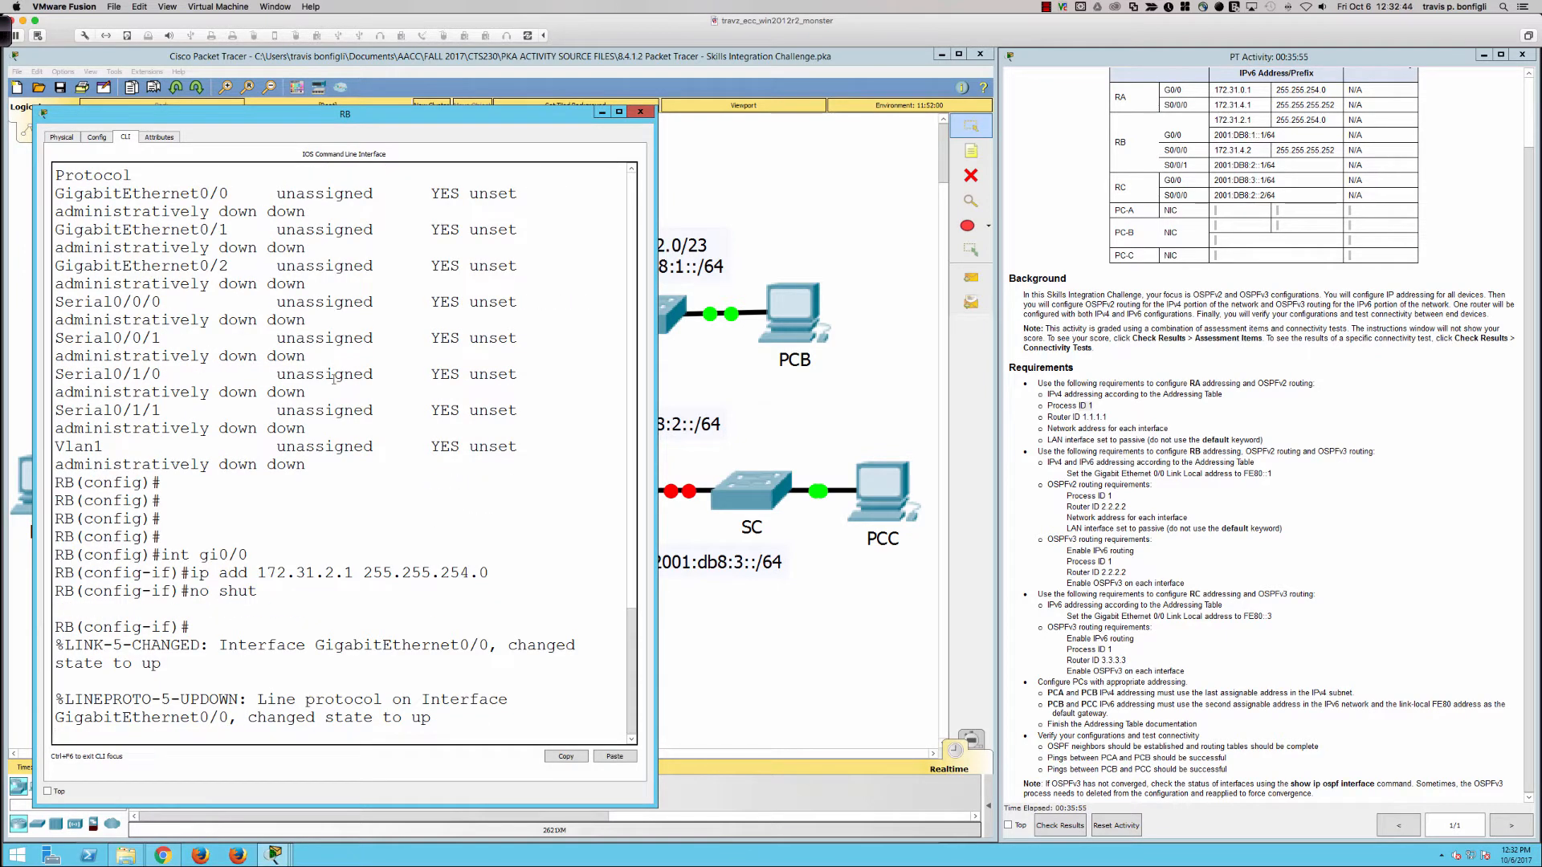
key(Return)
key(Return)
key(Return)
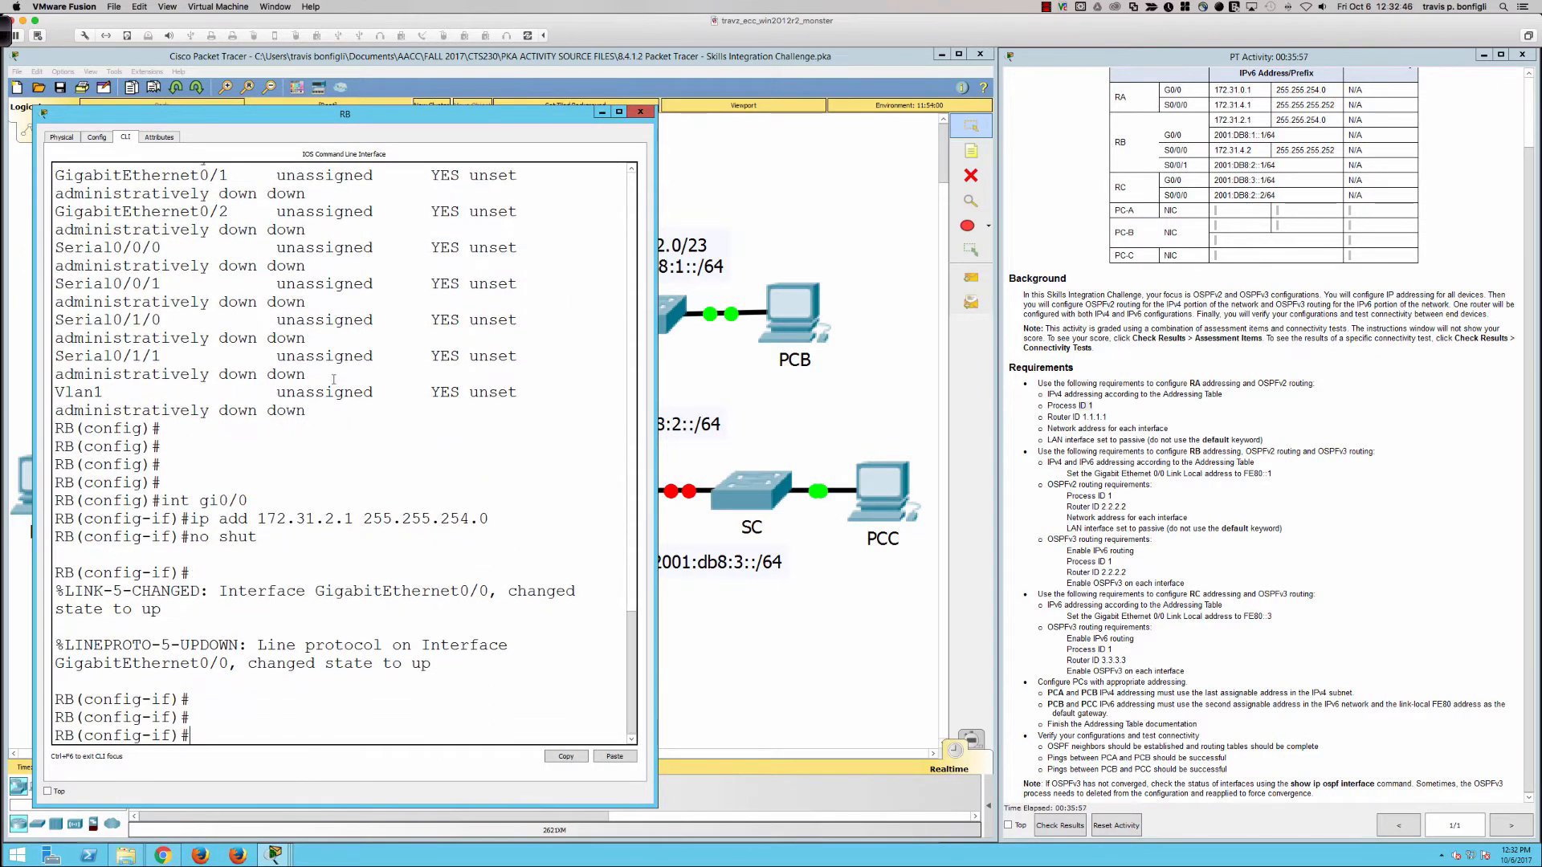
Set the IPv6 link-local address of RB's GigabitEthernet0/0 interface to fe80::1.
text(ipv6 add fe80::1 link)
key(Return)
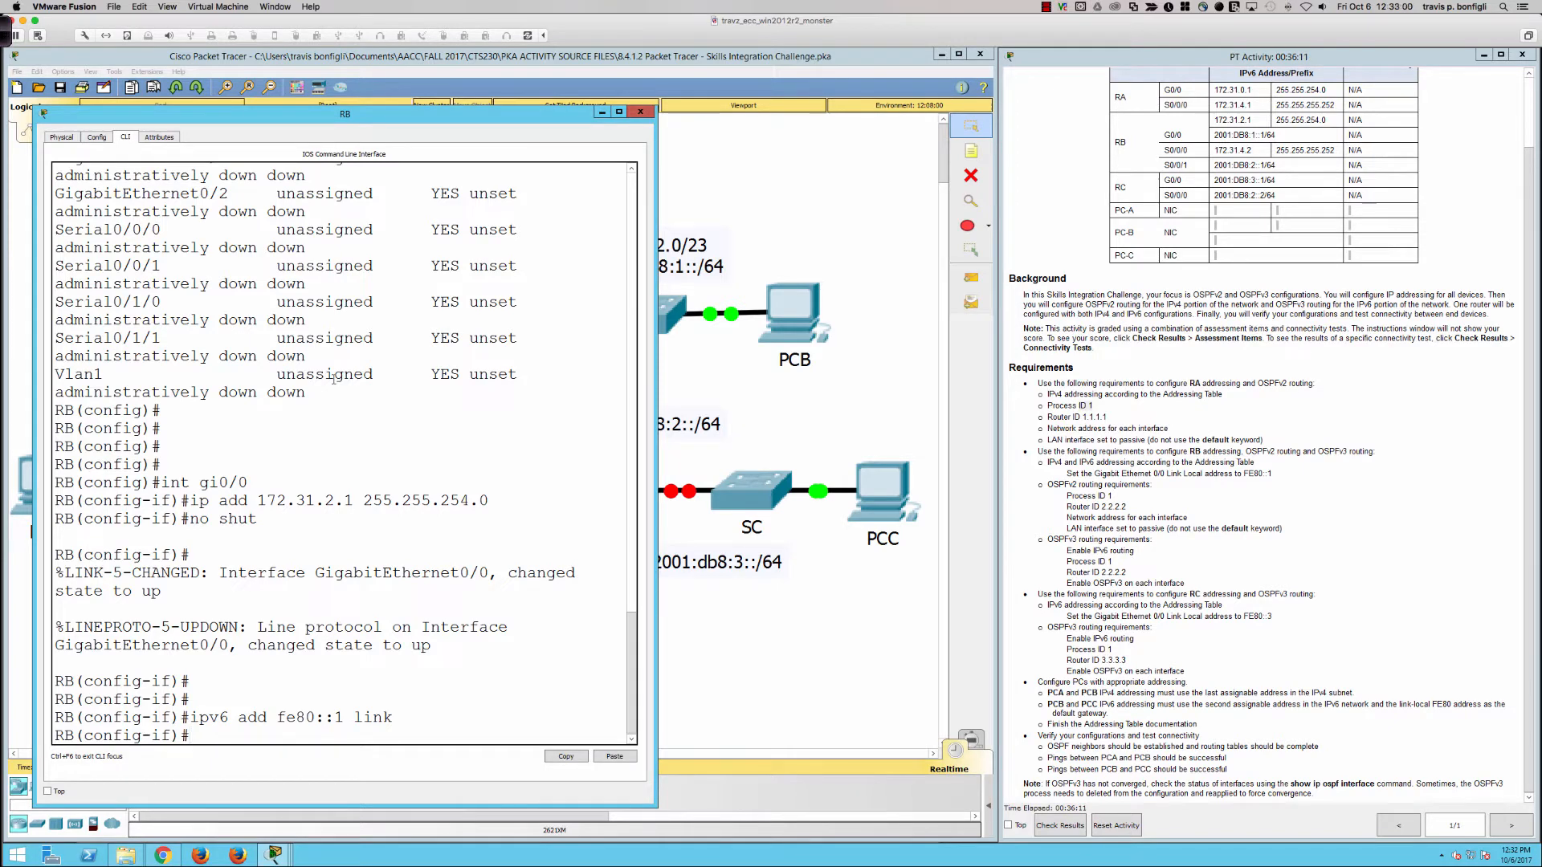
key(Return)
key(Return)
Assign IPv6 address 2001:db8:1::1/64 to RB's GigabitEthernet0/0 interface.
text(ipv)
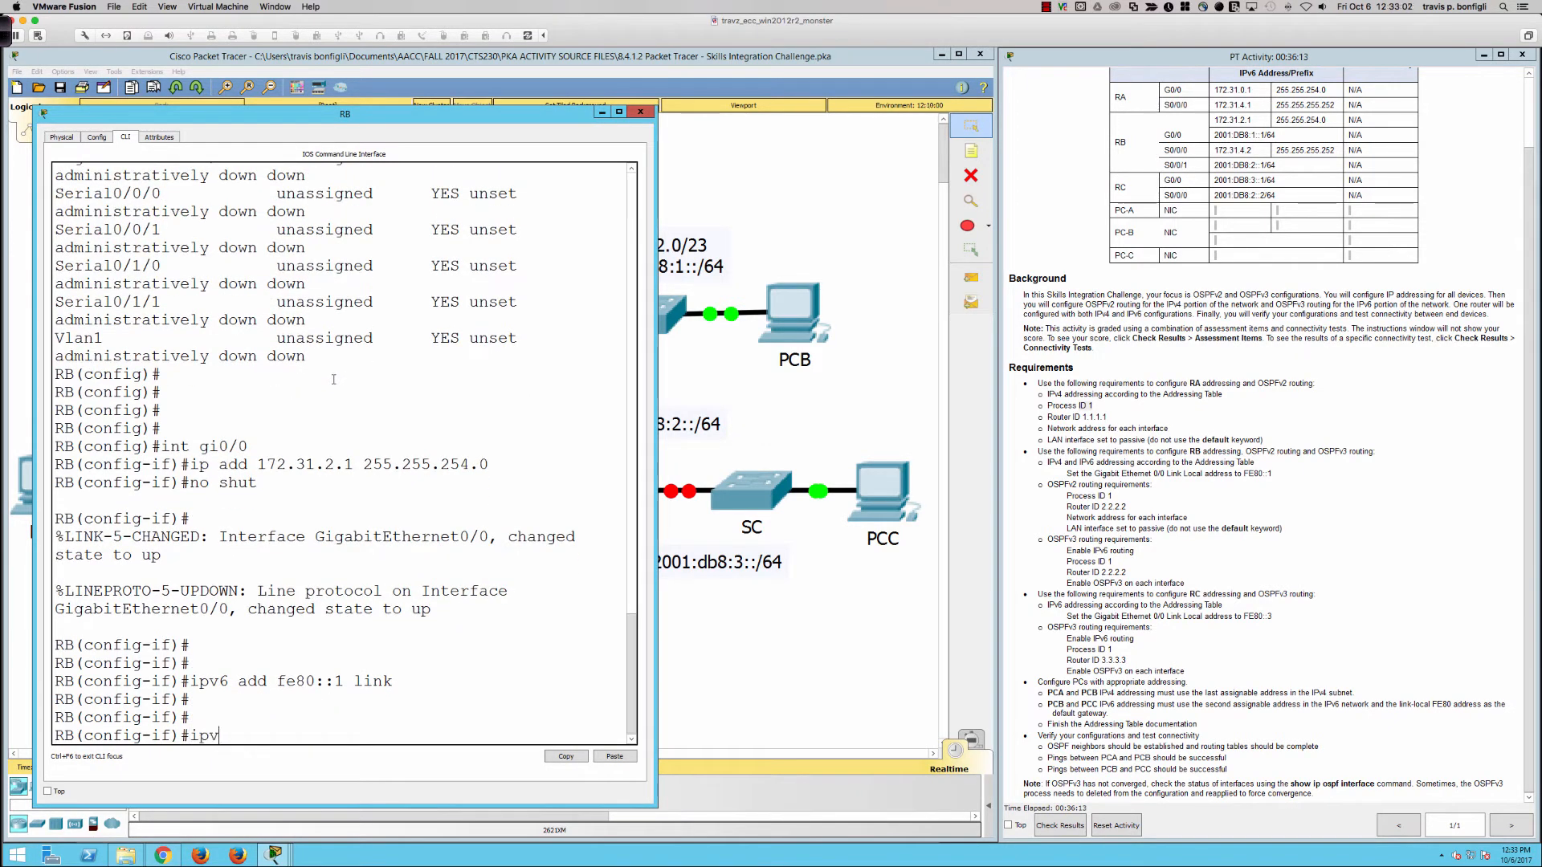
text(6 add 2001:db8:1::1/64)
key(Return)
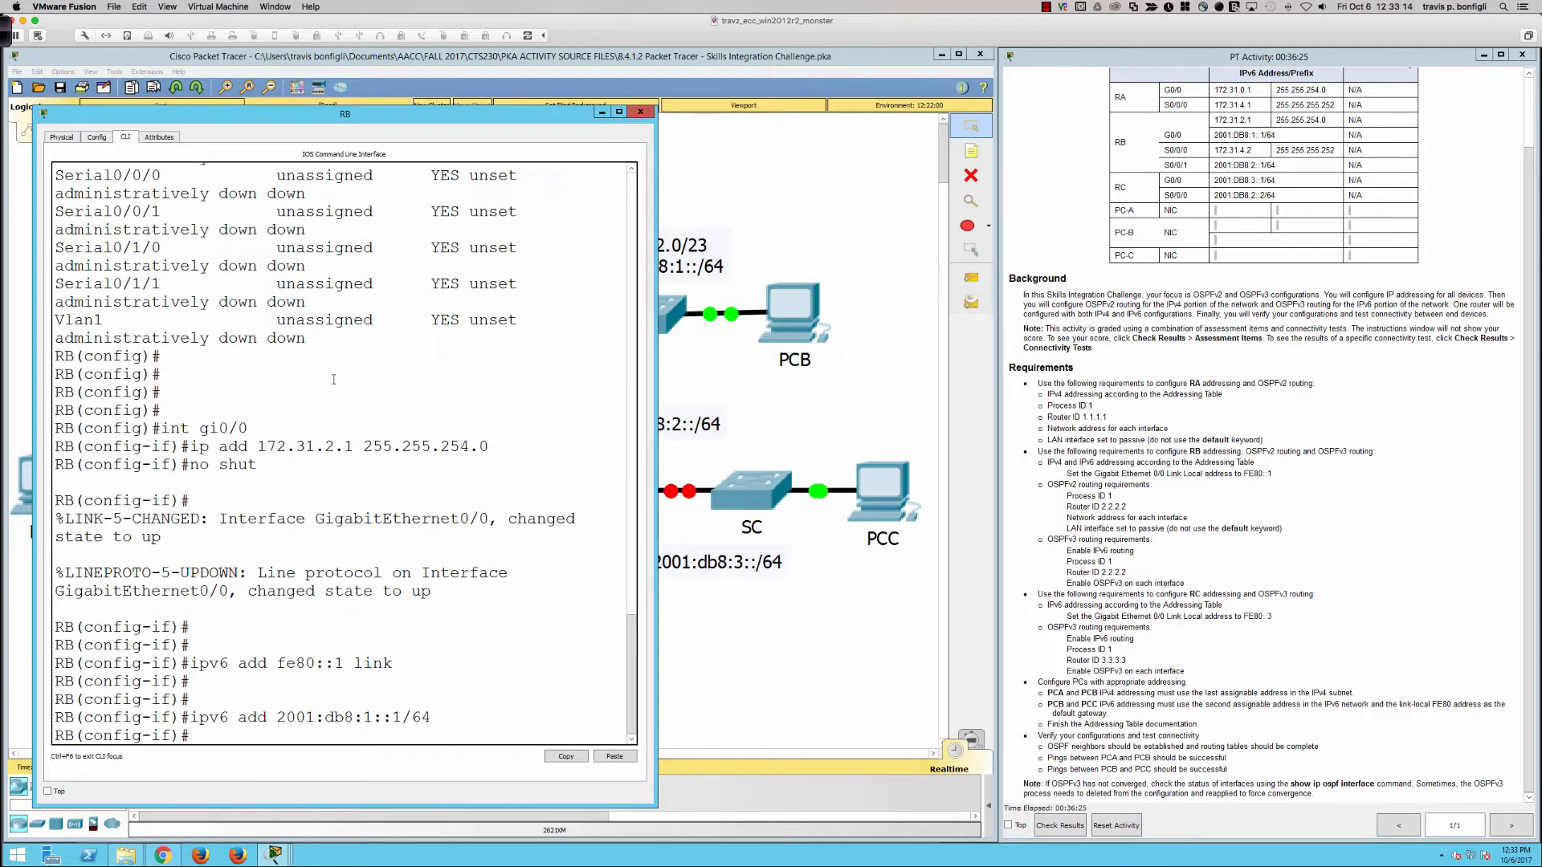
key(Return)
key(Return)
key(Return)
key(Return)
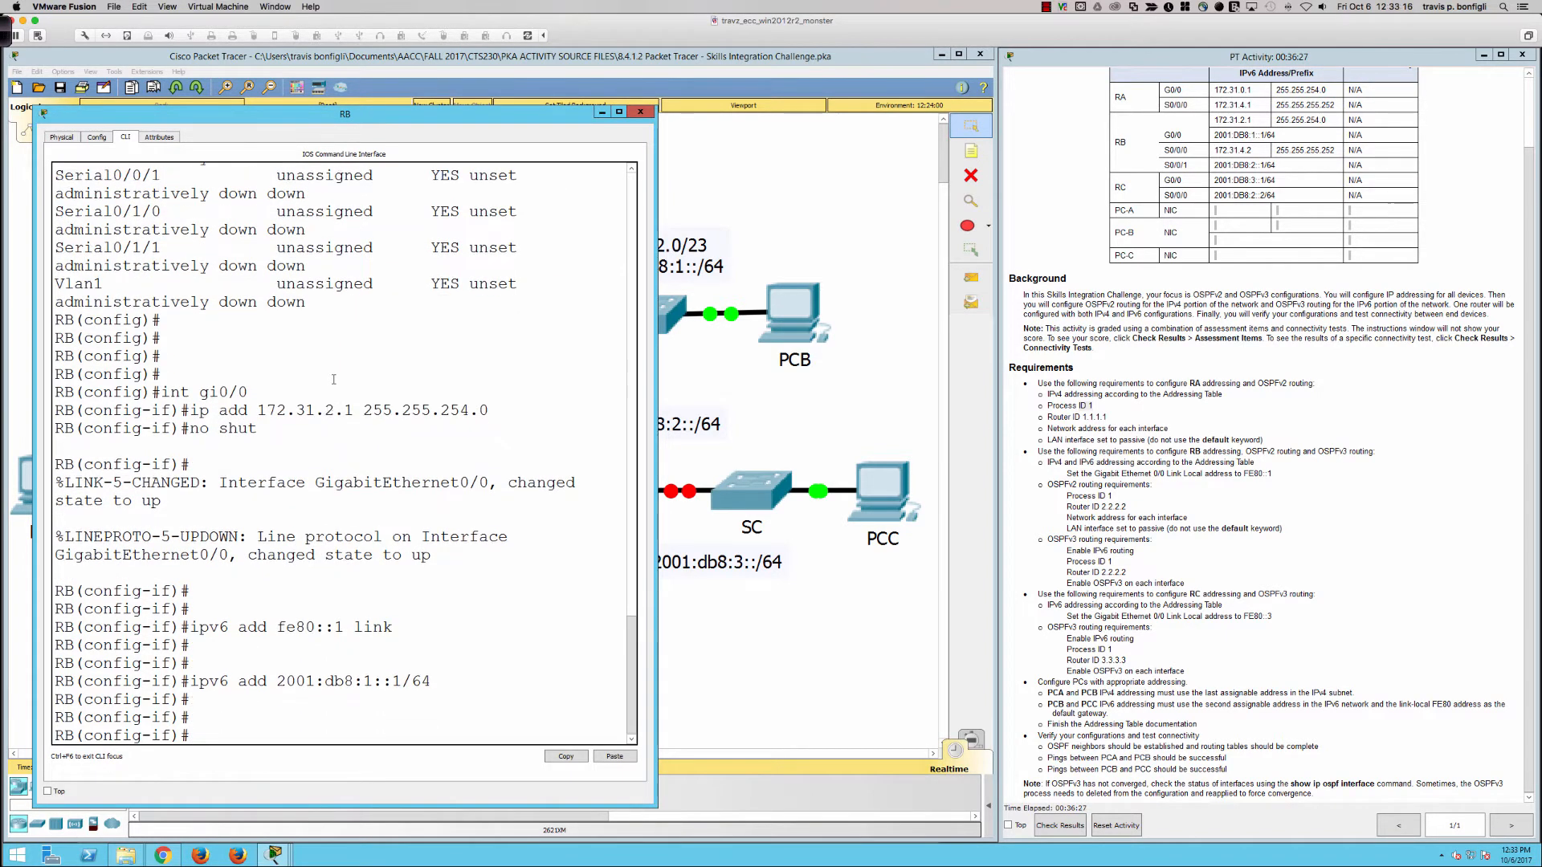
Assign IPv4 address 172.31.4.2 with mask 255.255.255.252 to RB's Serial0/0/0 interface.
text(int s0/0/0)
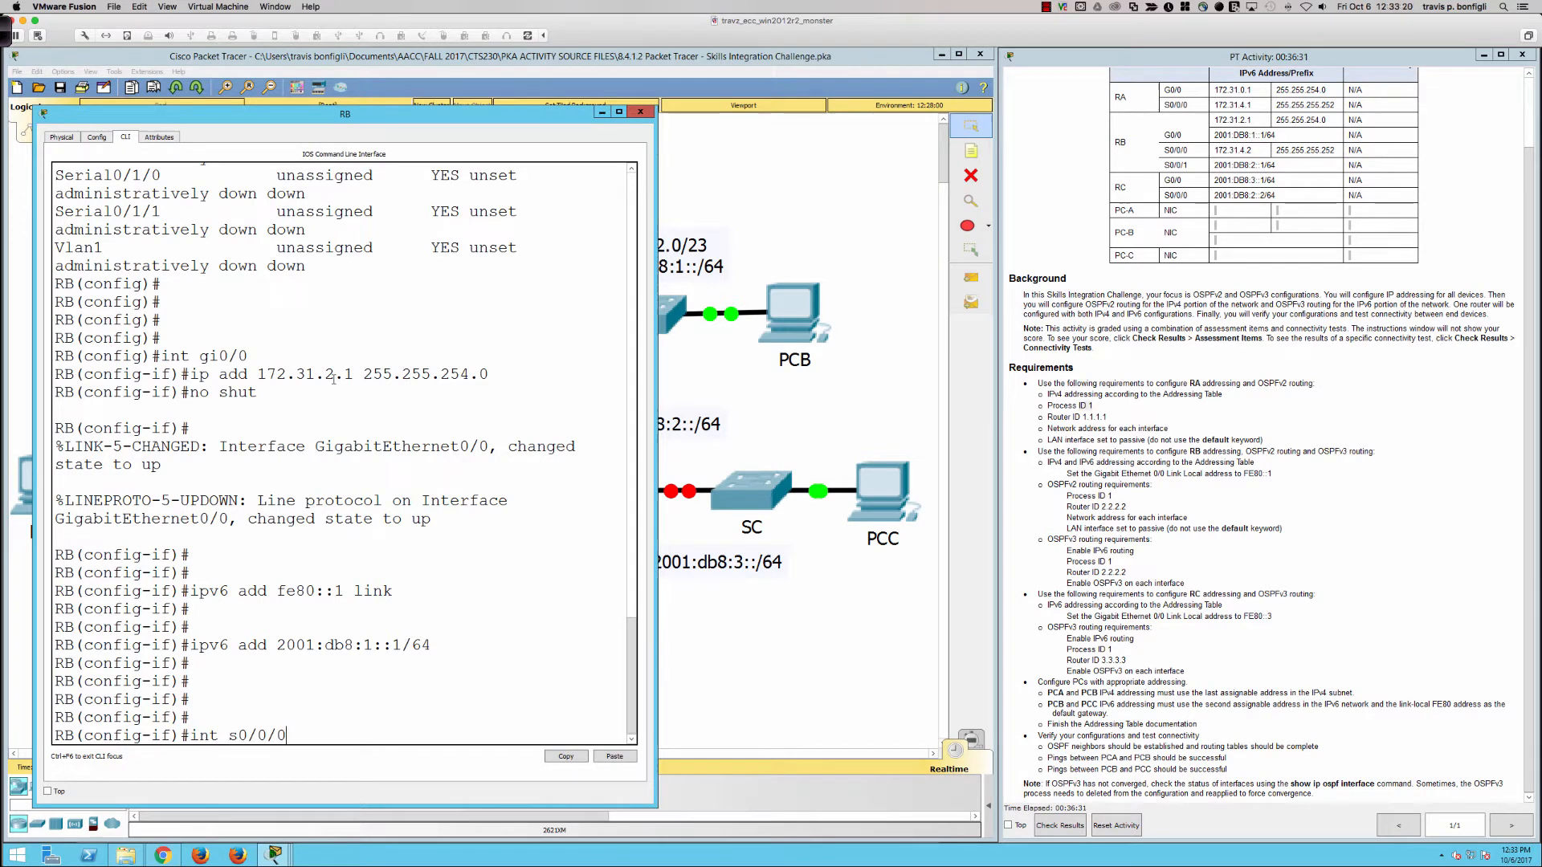
key(Return)
key(Return)
key(Return)
key(Return)
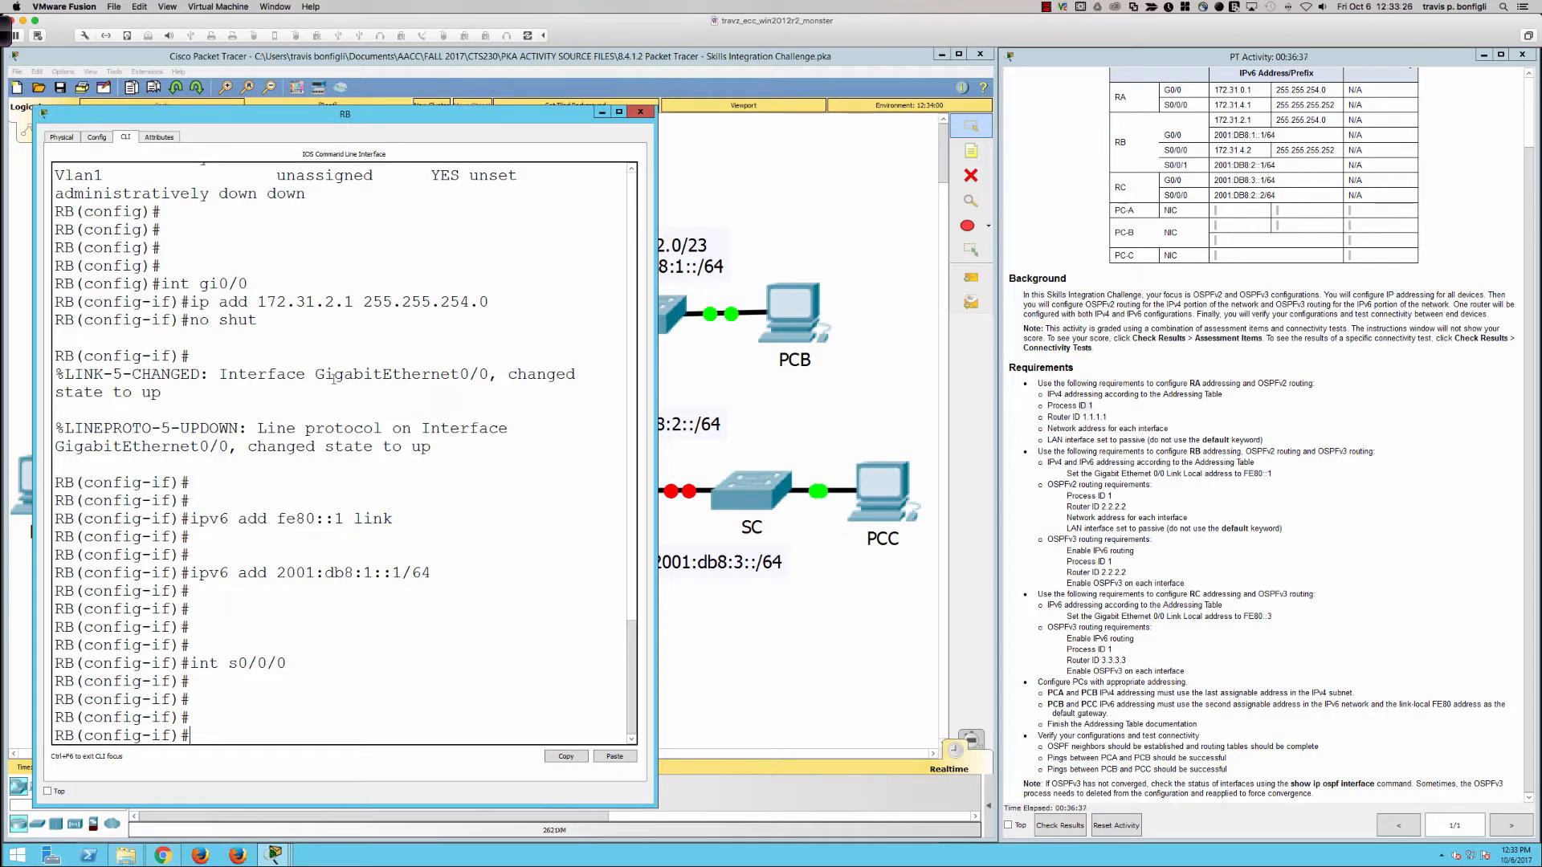
text(ip add 172.31.4.2 255.255.255.252)
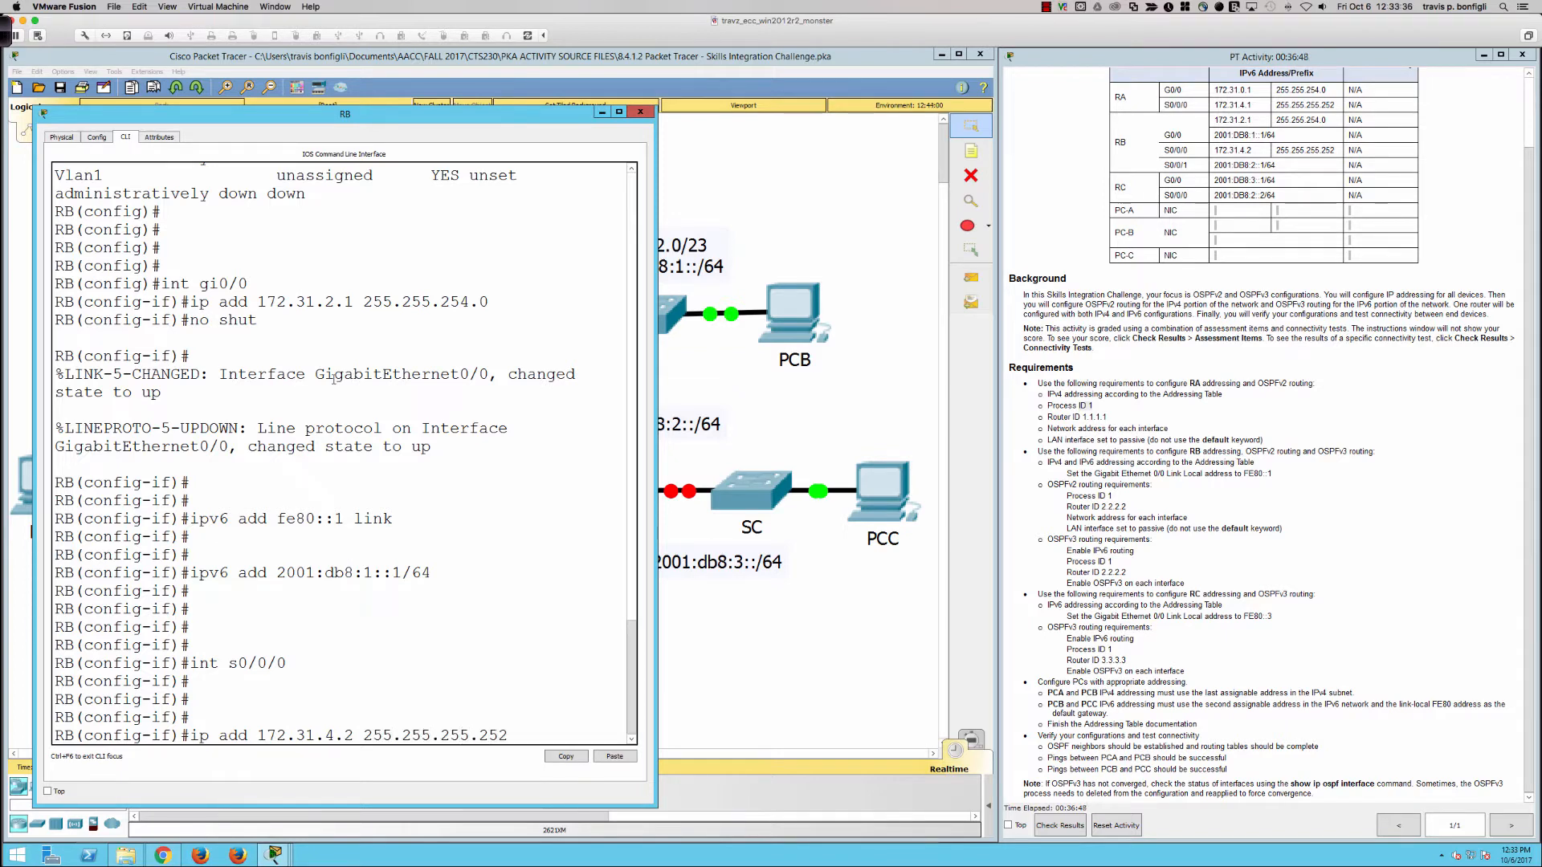
key(Return)
Bring up RB's Serial0/0/0 interface with no shutdown.
text(no shut)
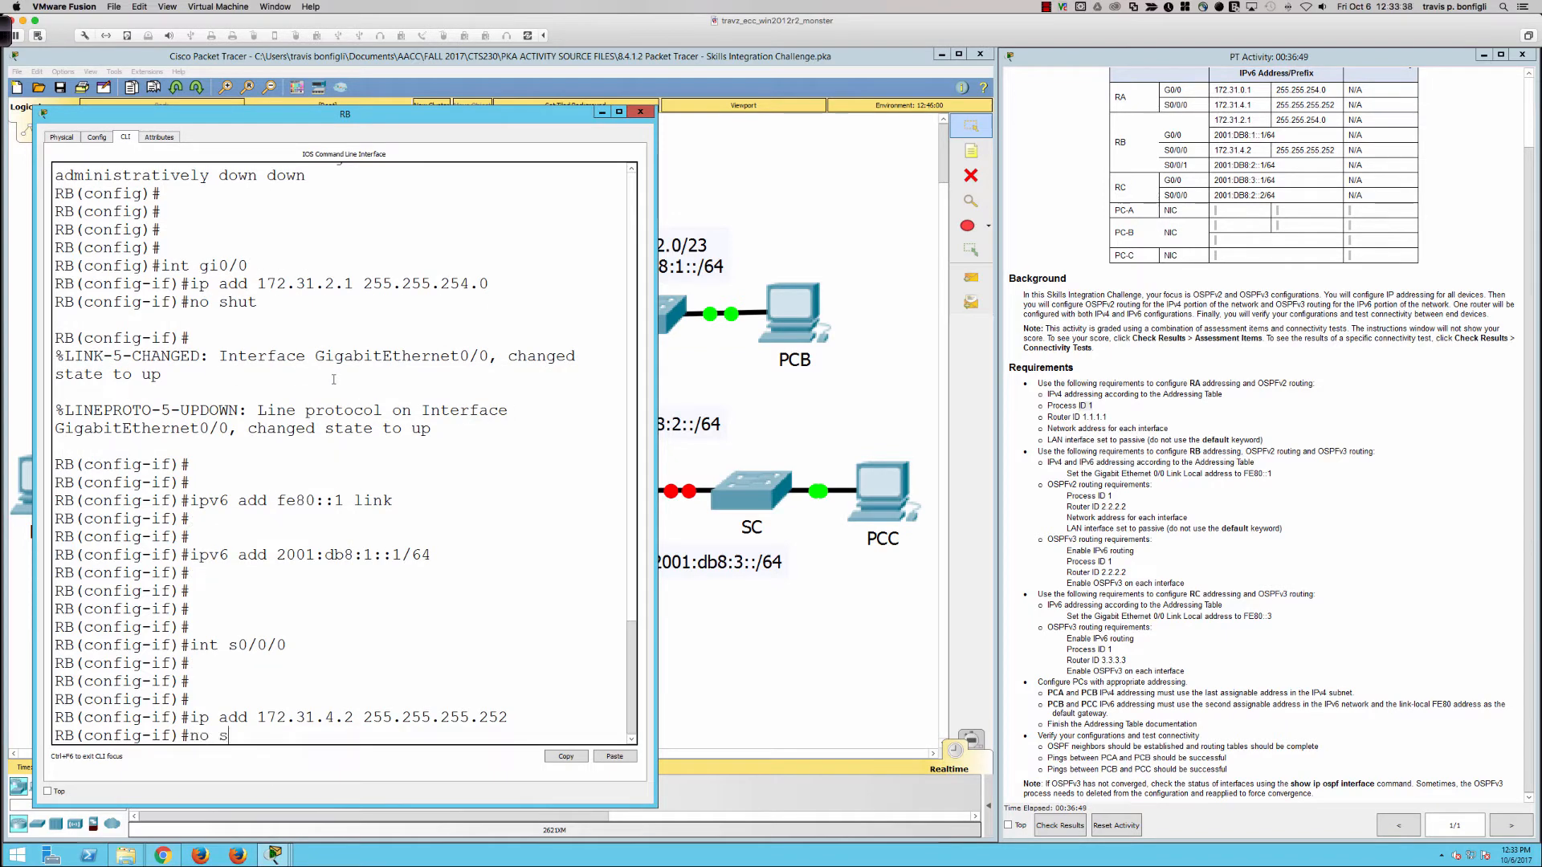
key(Return)
key(Return)
key(Return)
key(Return)
key(Return)
key(Return)
key(Return)
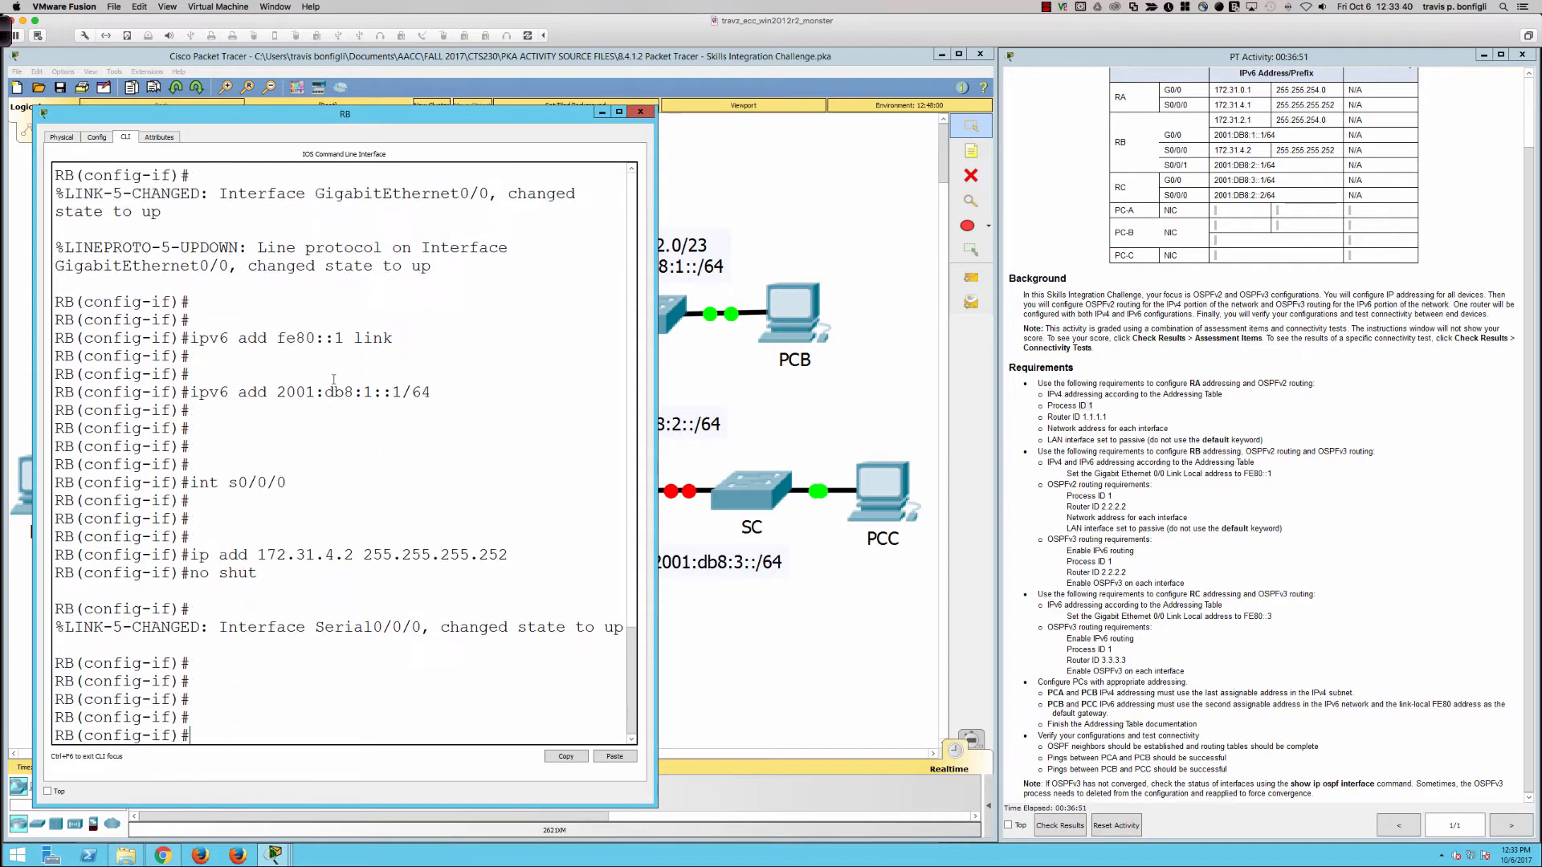
Ping RA's serial address 172.31.4.1 from RB to test the link between the two routers.
text(do ping 1)
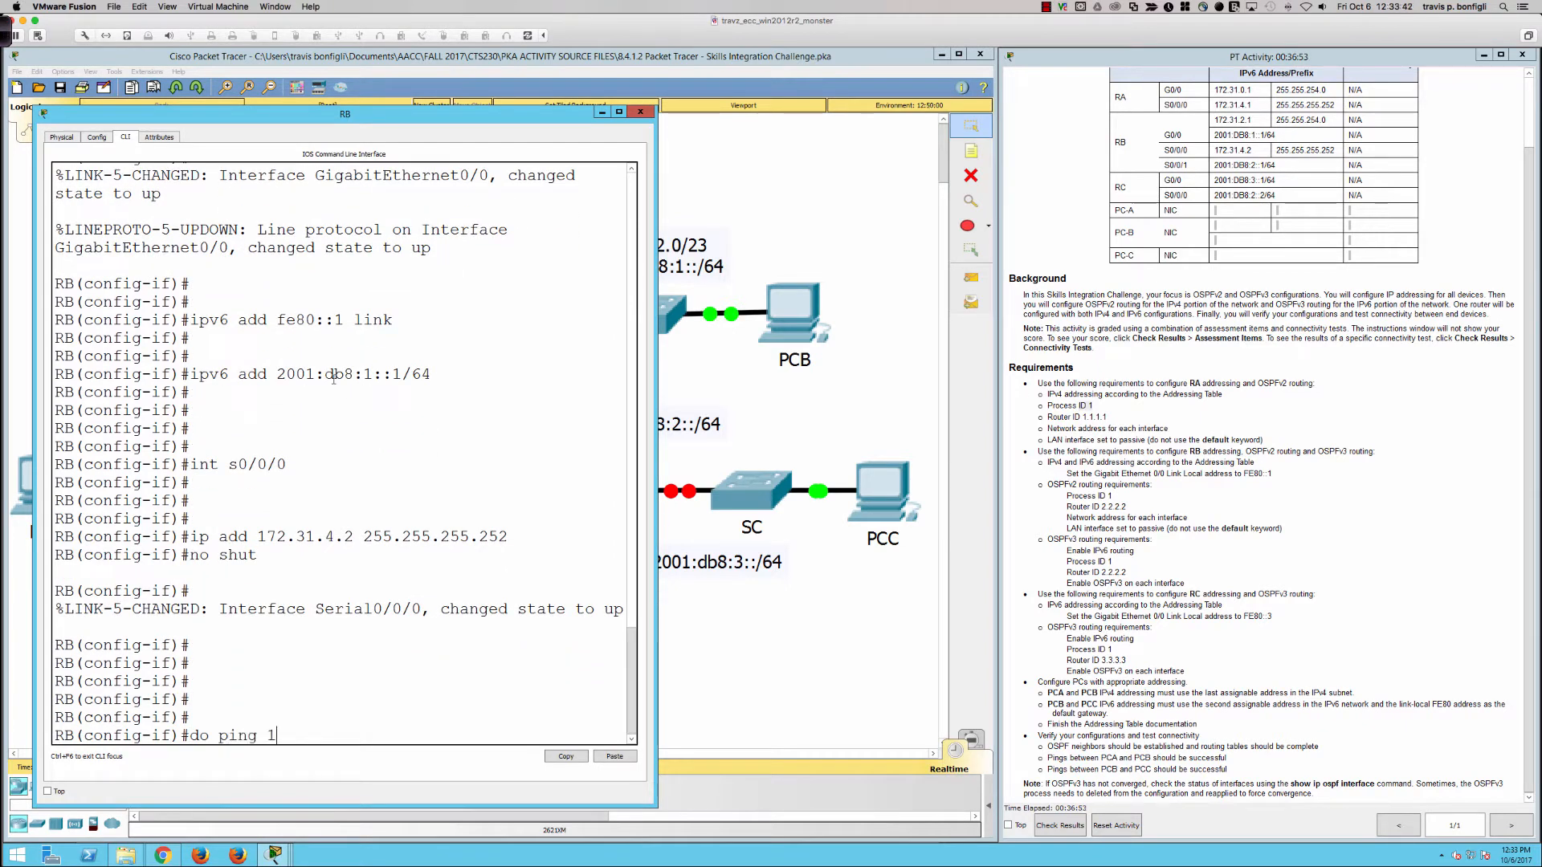
text(72.3)
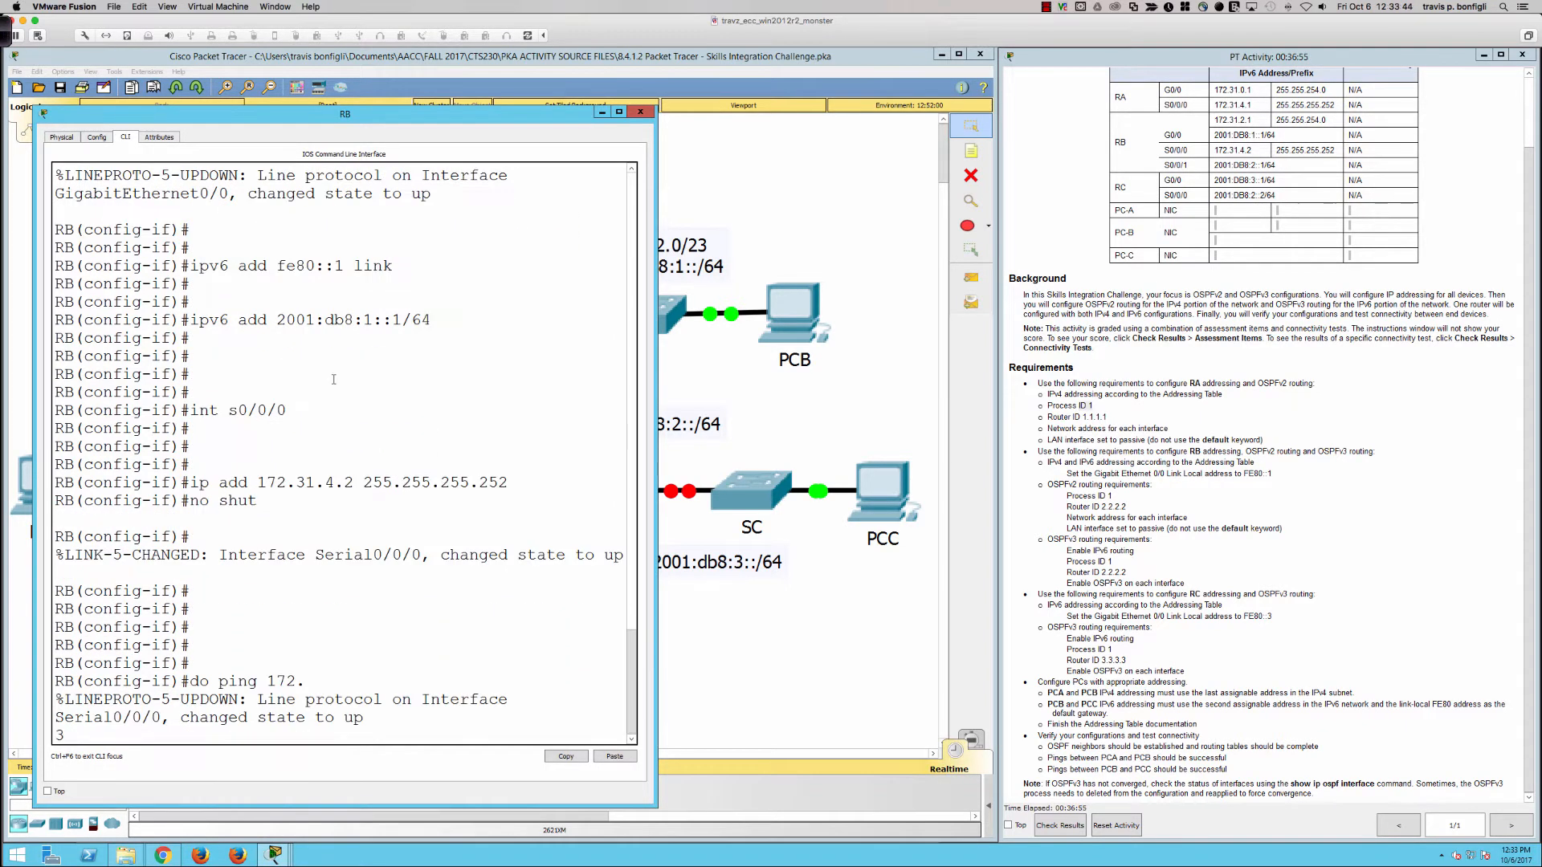
text(1.4.1)
key(Return)
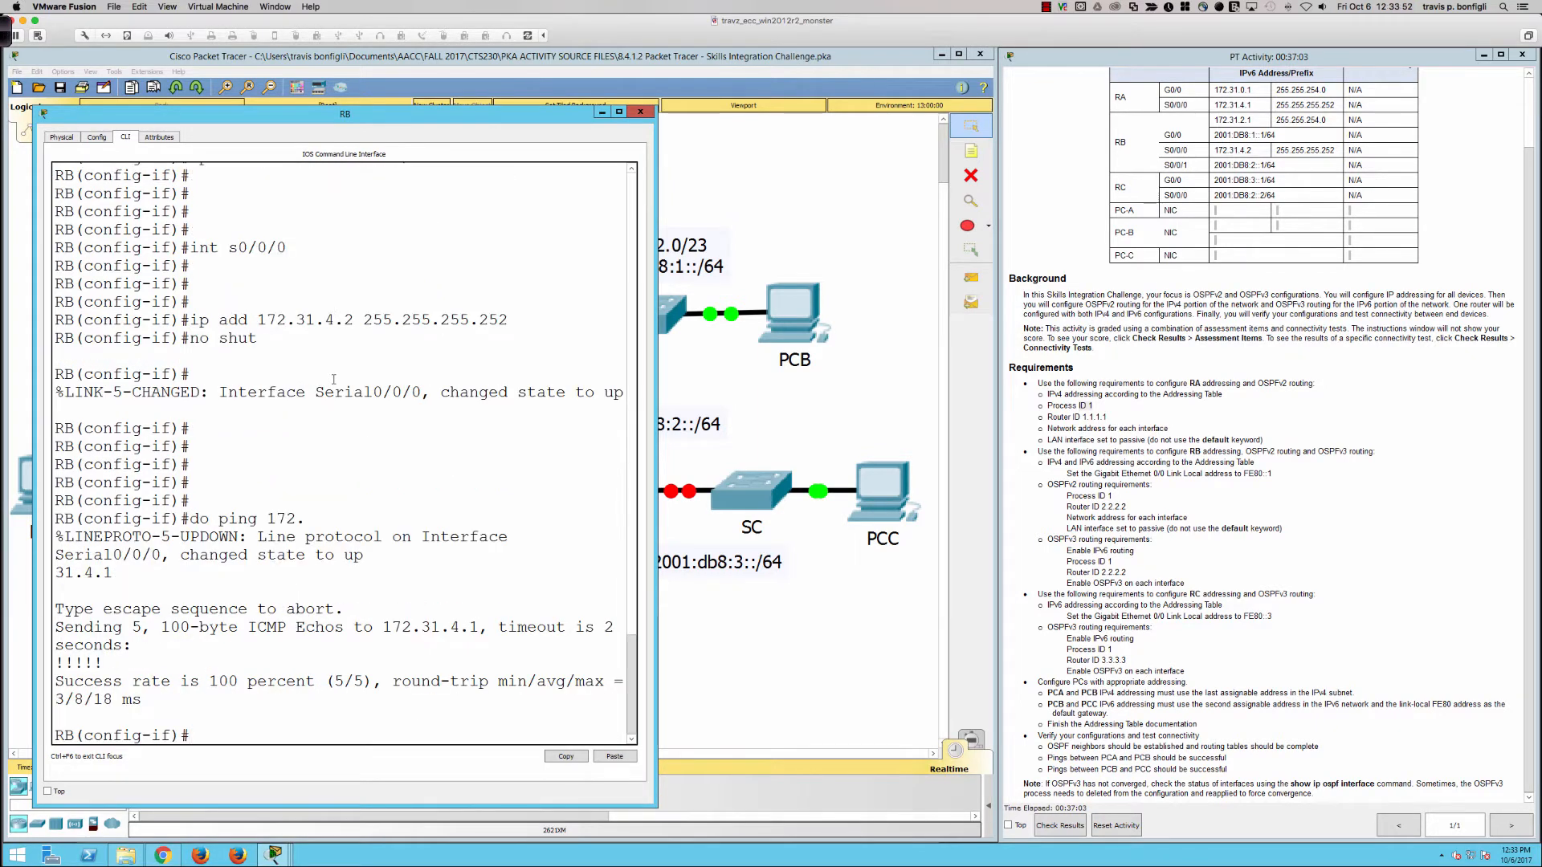
key(Return)
key(Return)
key(Return)
key(Return)
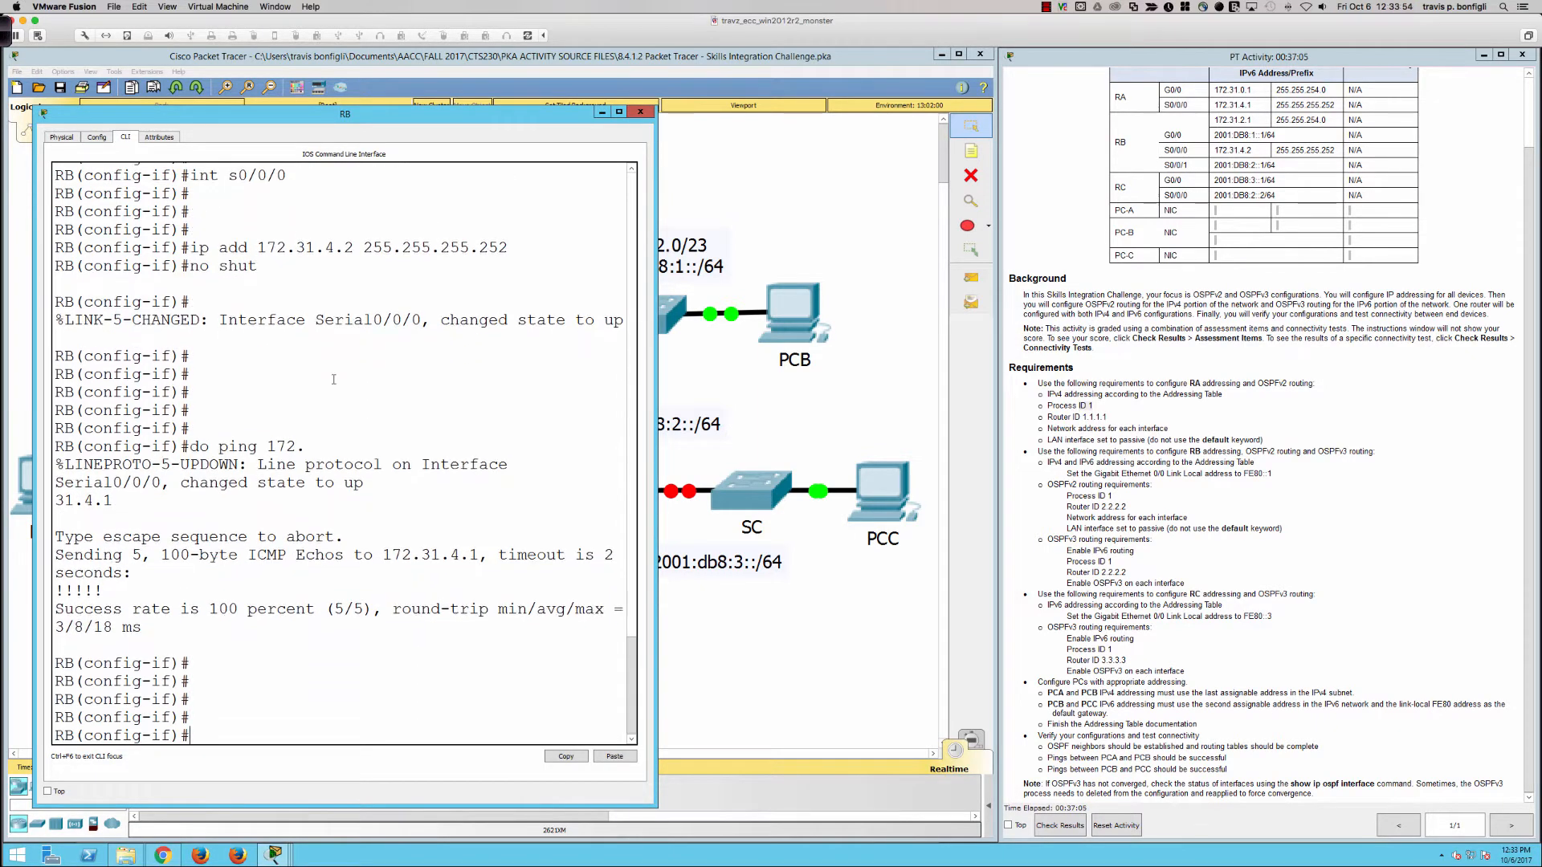
Bring up RB's Serial0/0/1 interface with no shutdown.
text(int s0/0/1)
key(Return)
key(Return)
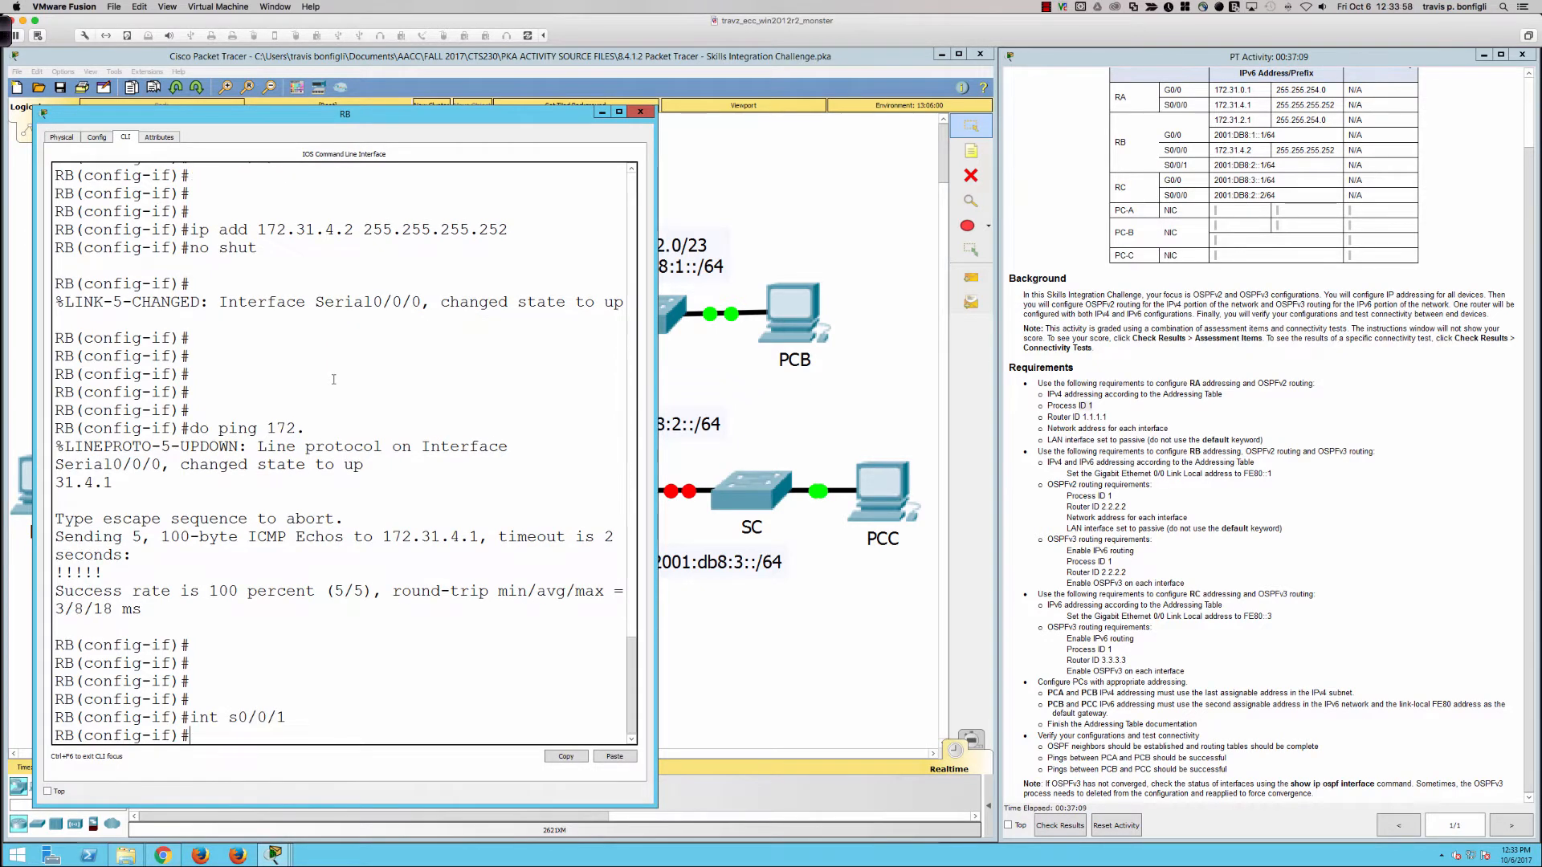
key(Return)
text(no shut)
key(Return)
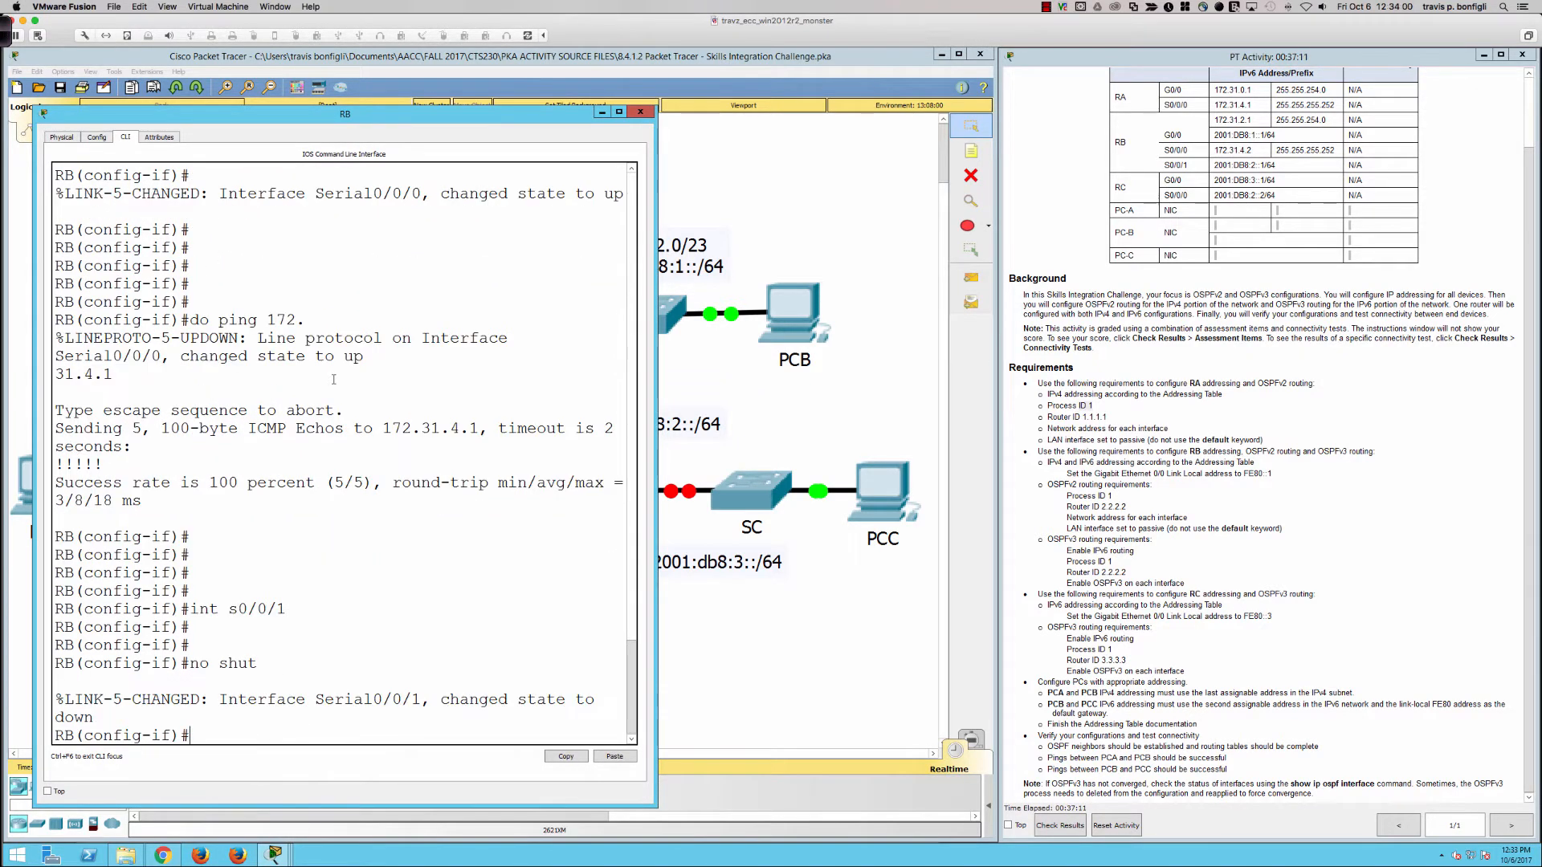
key(Return)
key(Return)
key(Return)
key(Return)
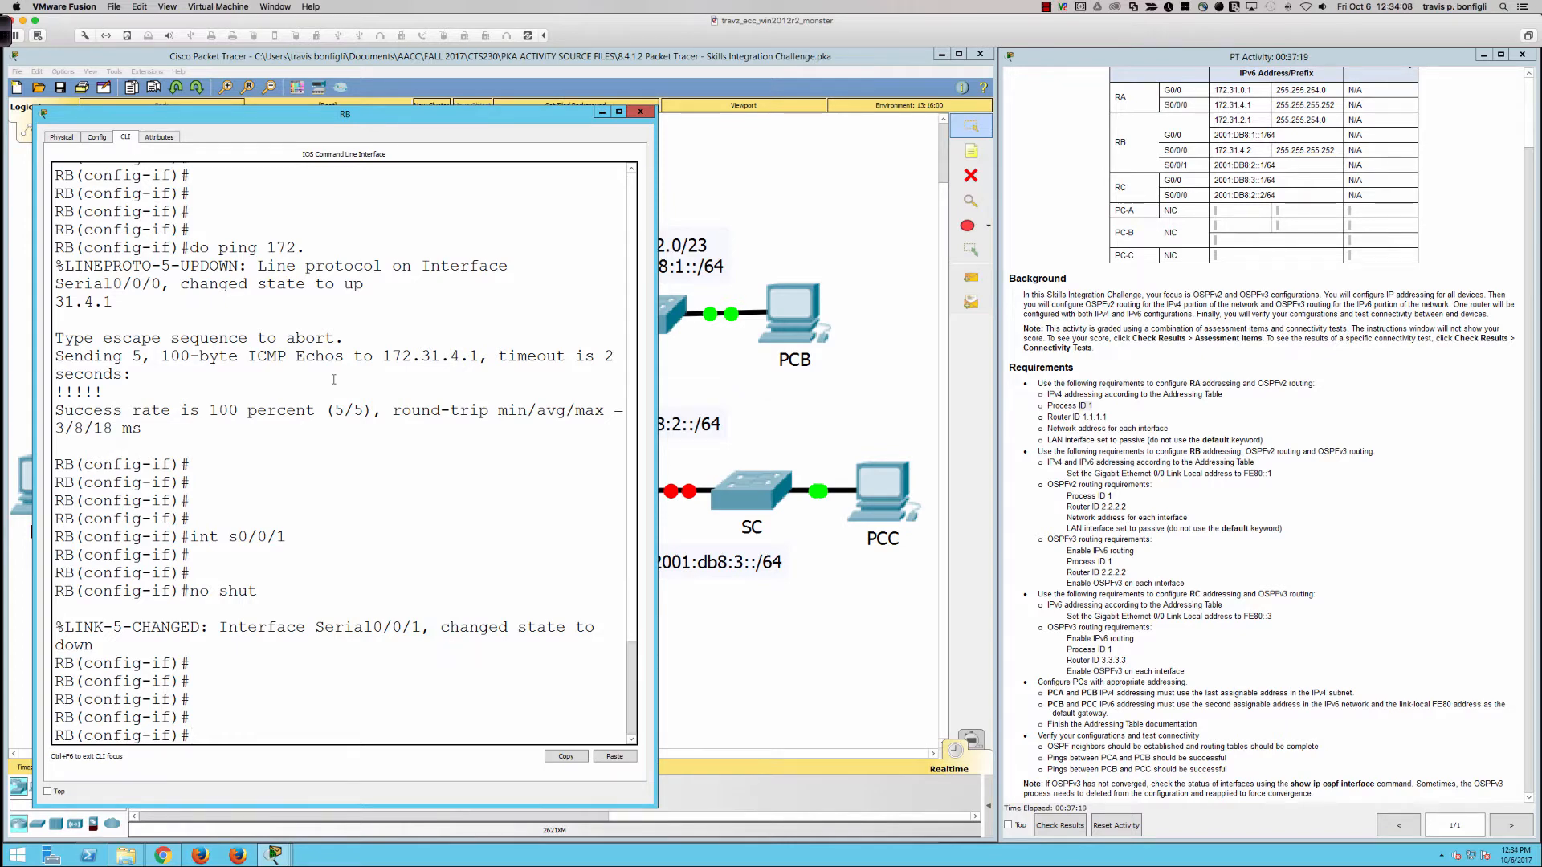
Assign link-local address fe80::1 and IPv6 address 2001:db8:2::1/64 to RB's Serial0/0/1 interface.
text(ipv6 add fe80::1 li)
key(Return)
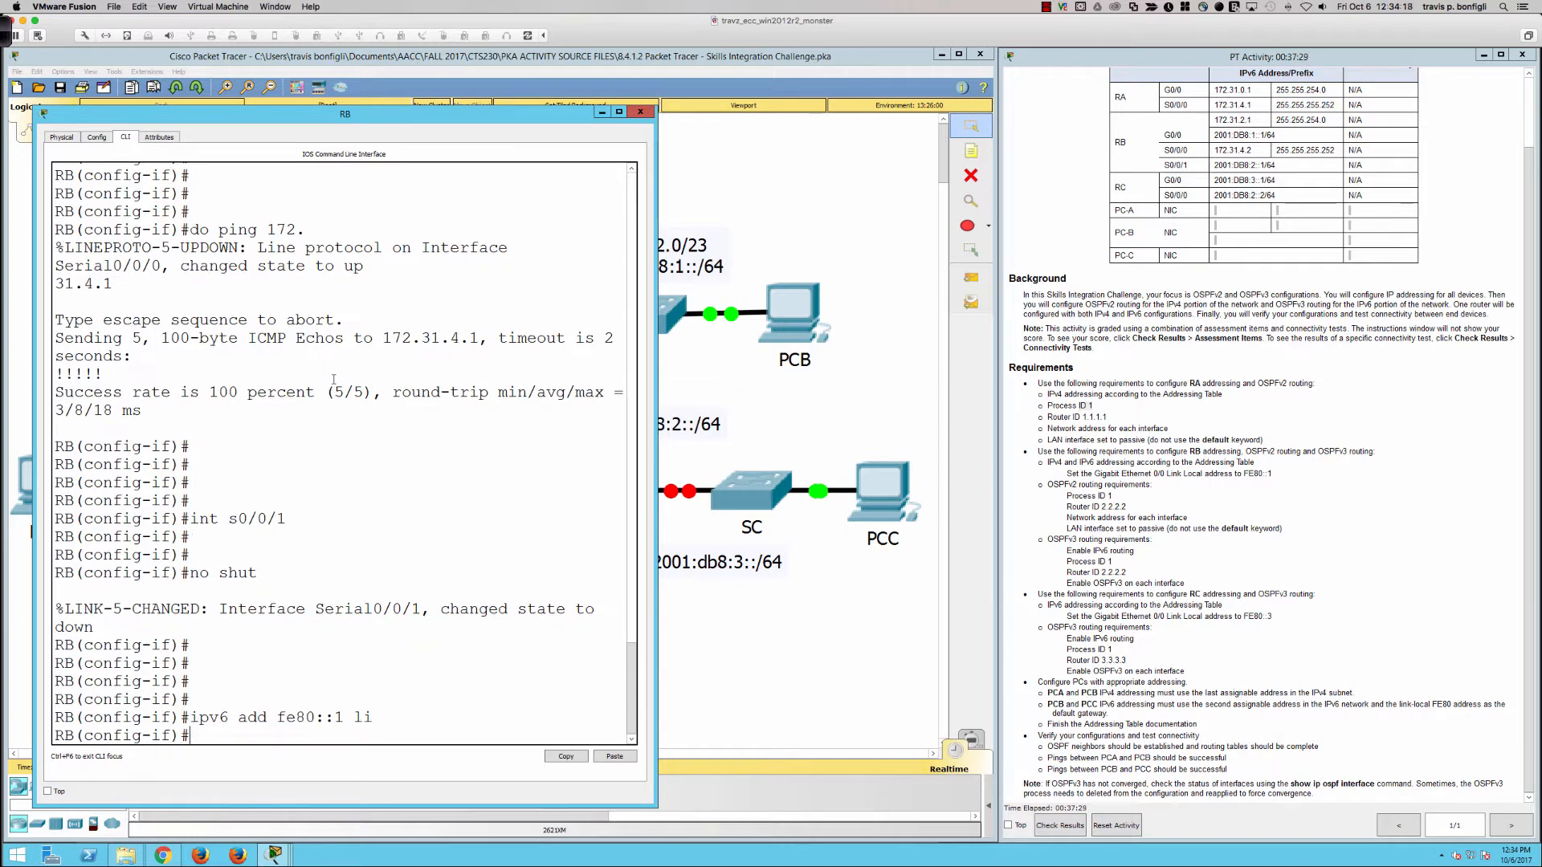
text(ipv6 2001:db8:2::1/64)
key(Return)
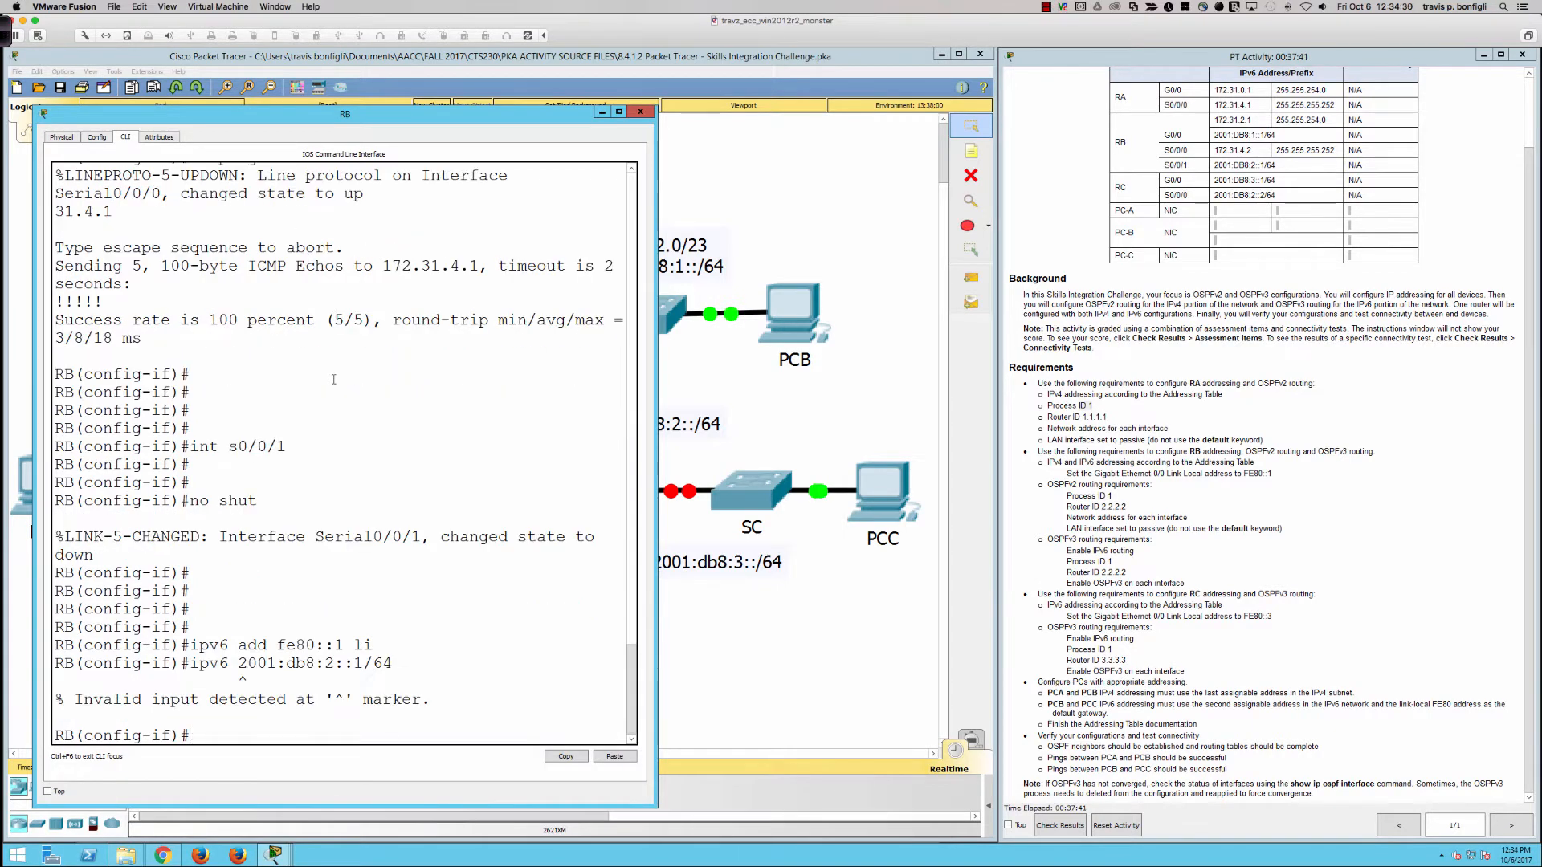
key(Up)
key(Left)
key(Left)
key(Left)
key(Left)
key(Left)
key(Left)
key(Left)
key(Left)
key(Left)
key(Left)
text(add)
key(Return)
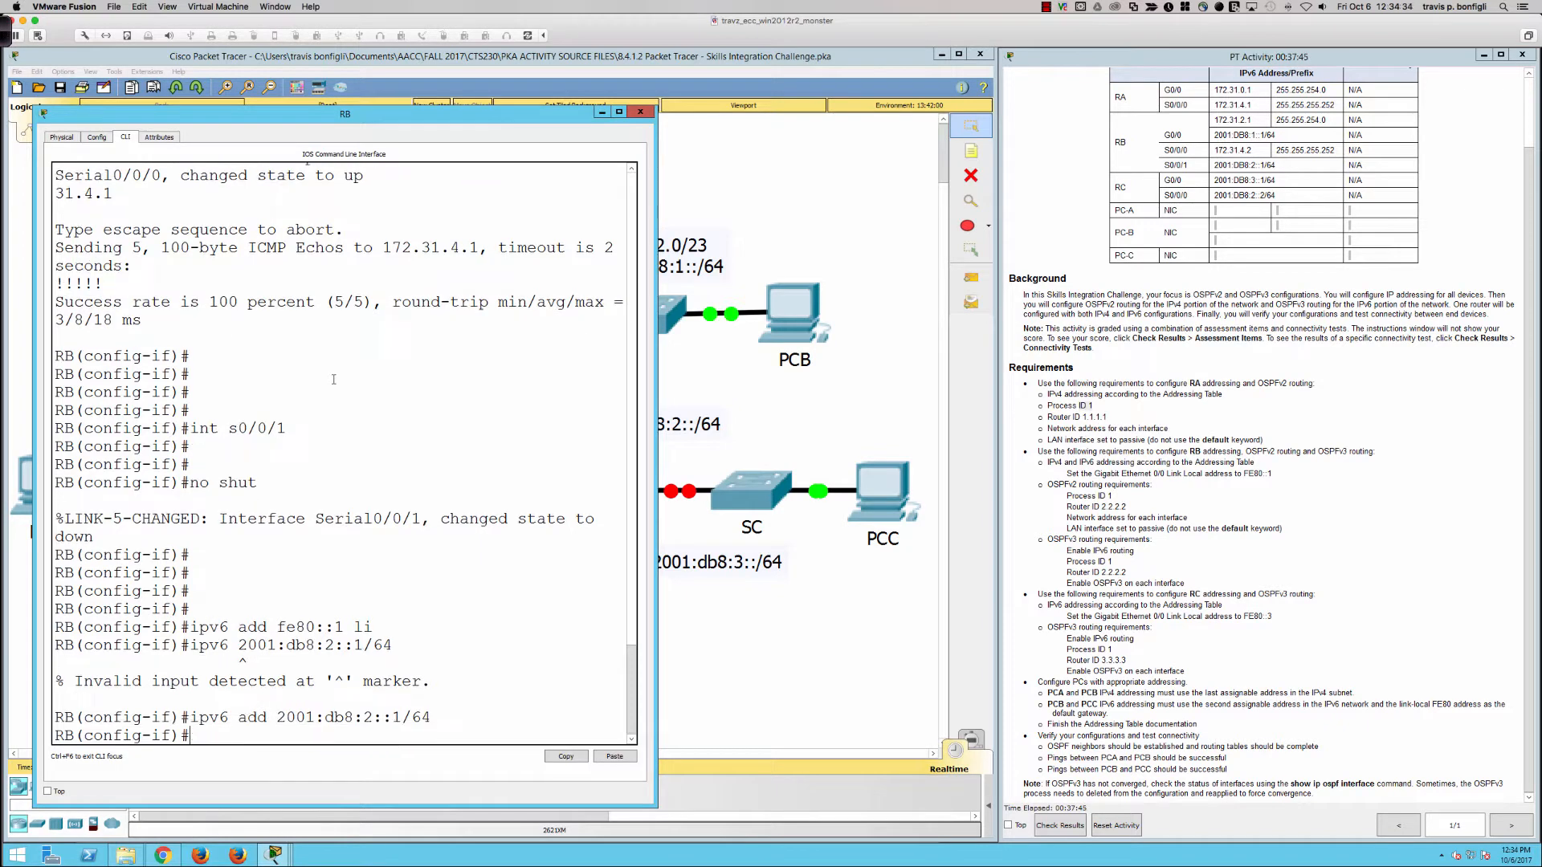
Check RB's Serial0/0/1 IPv6 address against the RB–RC link in the topology.
click(683, 605)
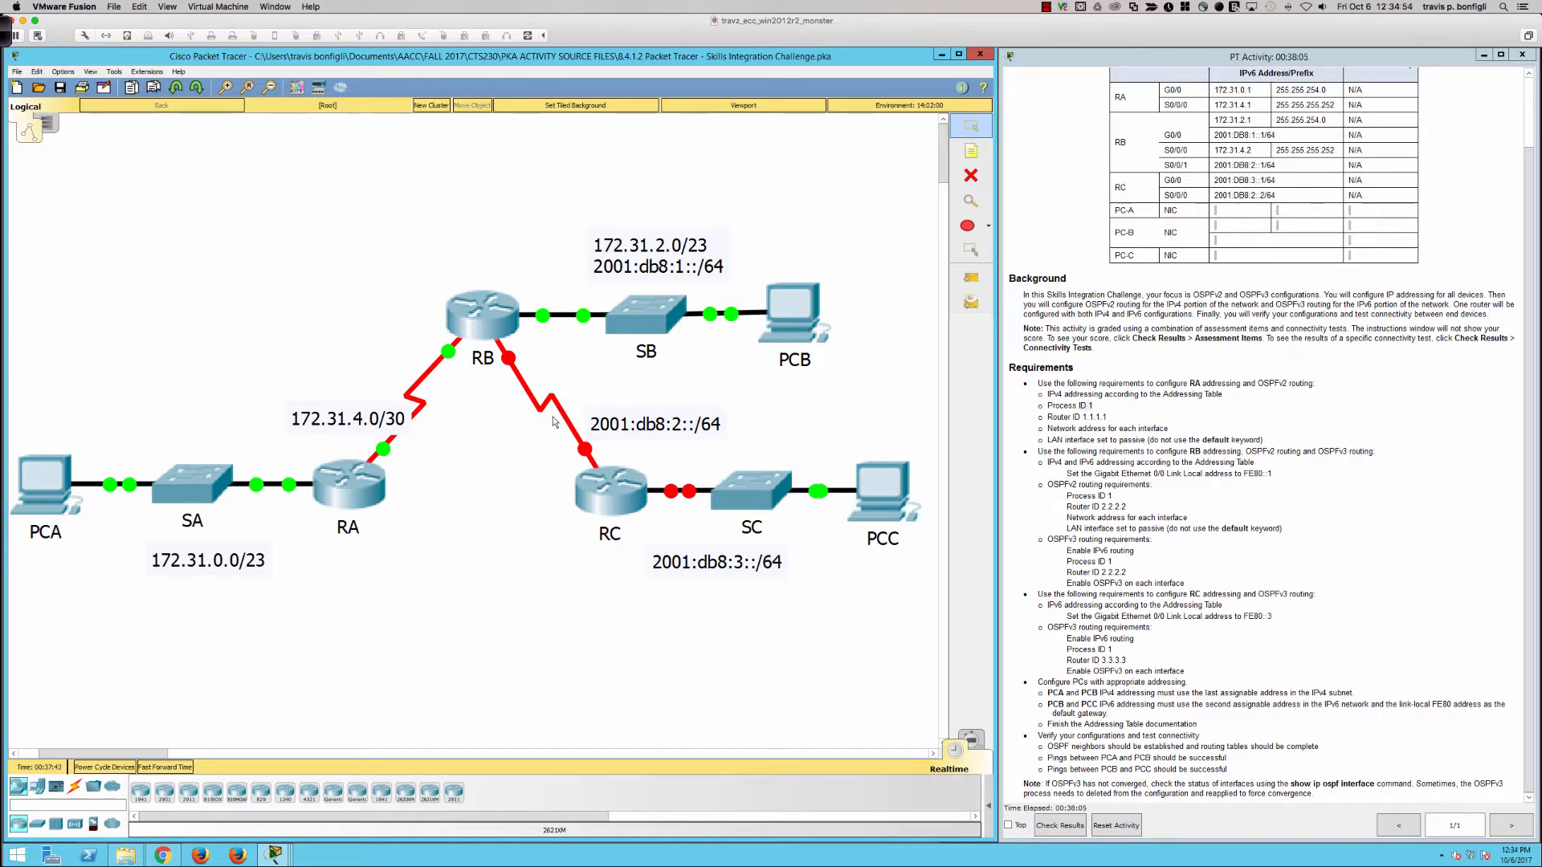
click(493, 332)
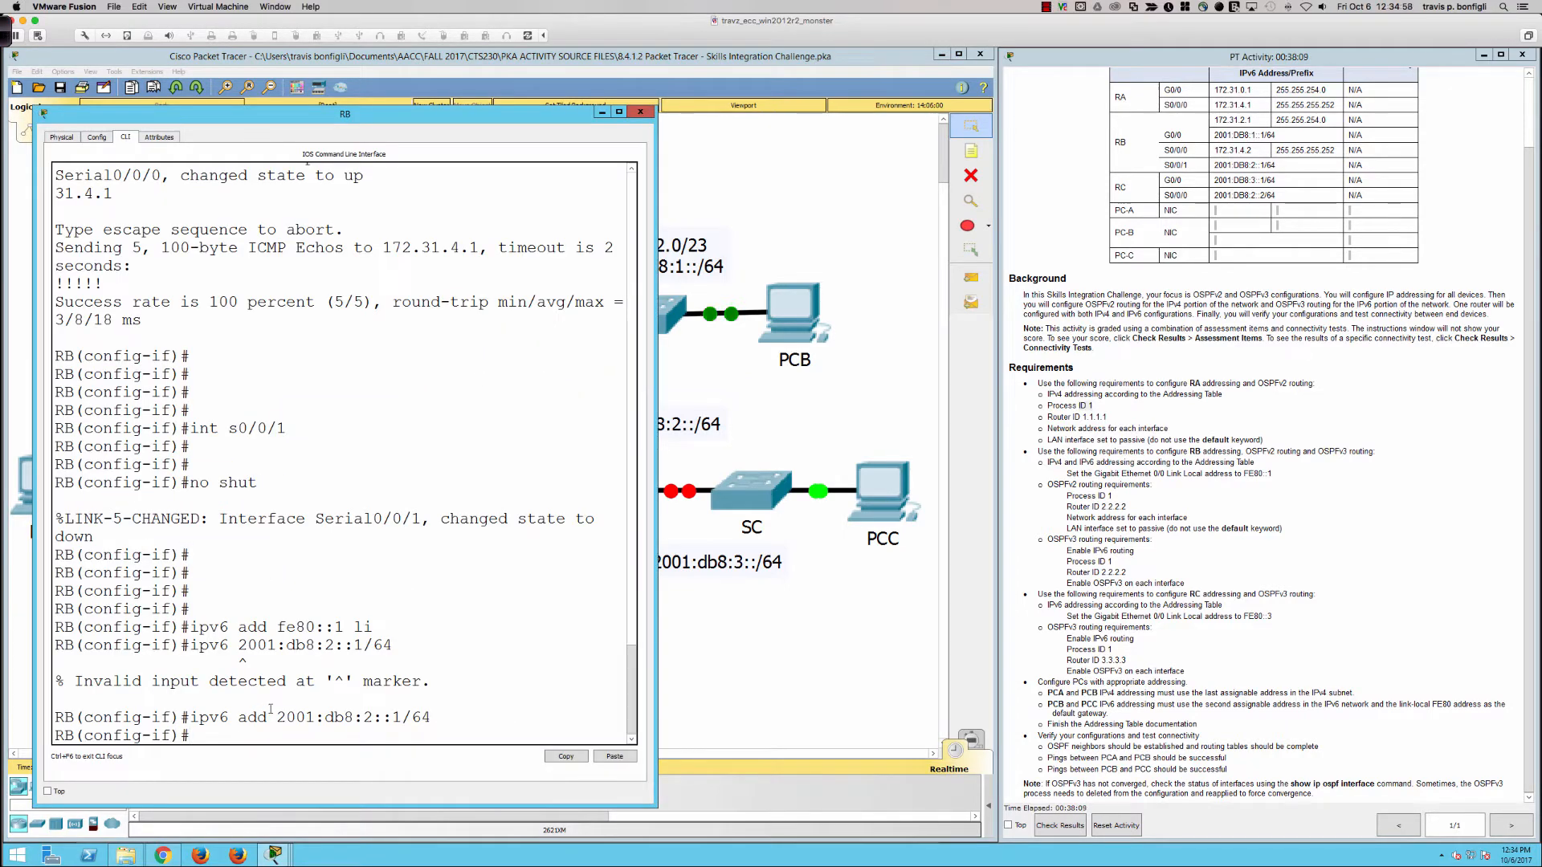
drag(278, 716, 414, 718)
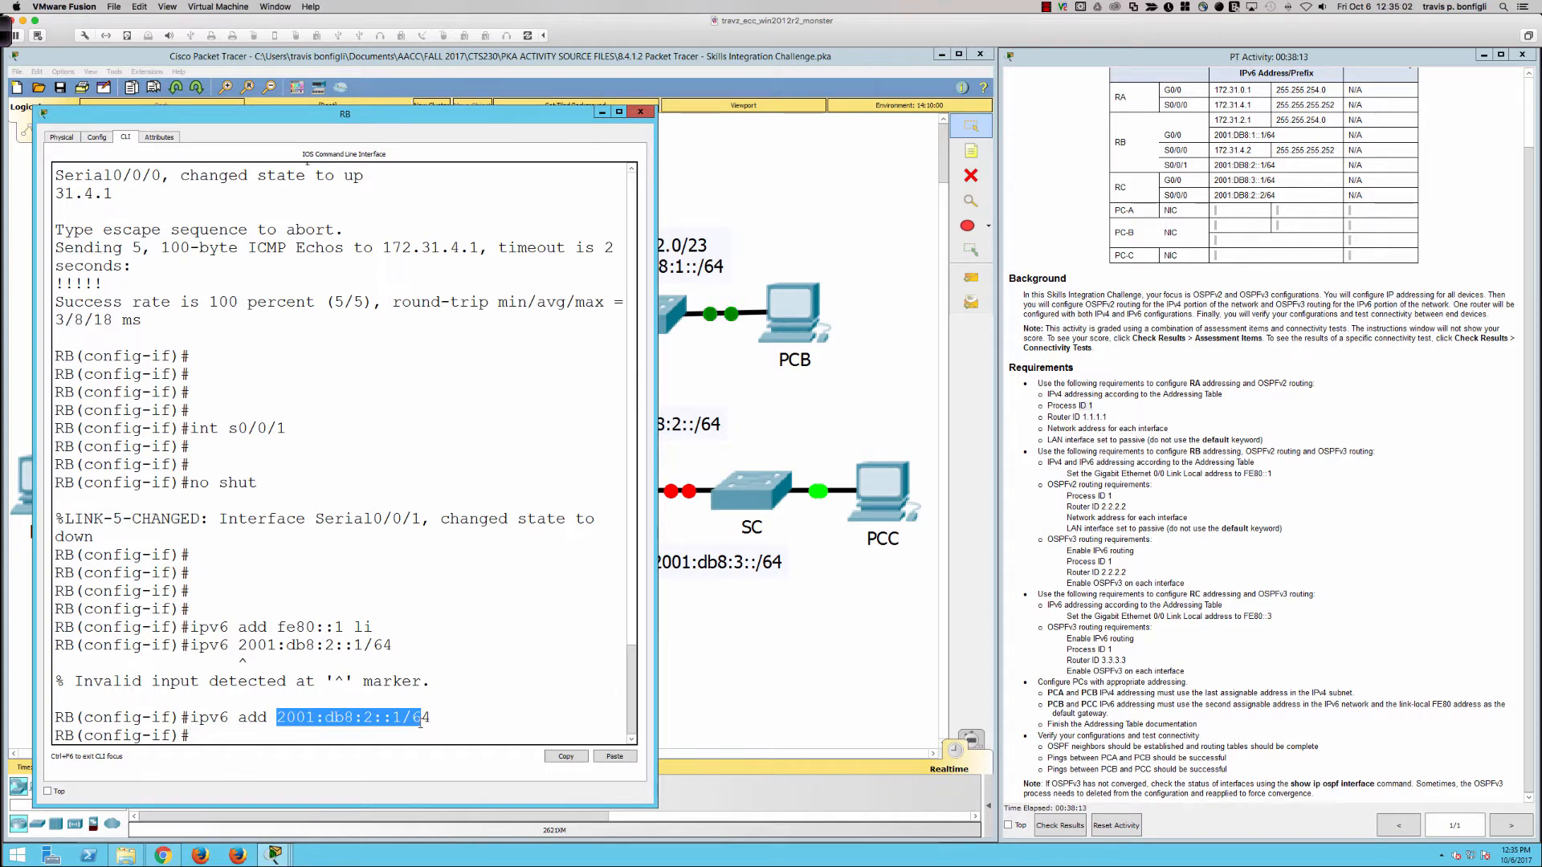
click(479, 724)
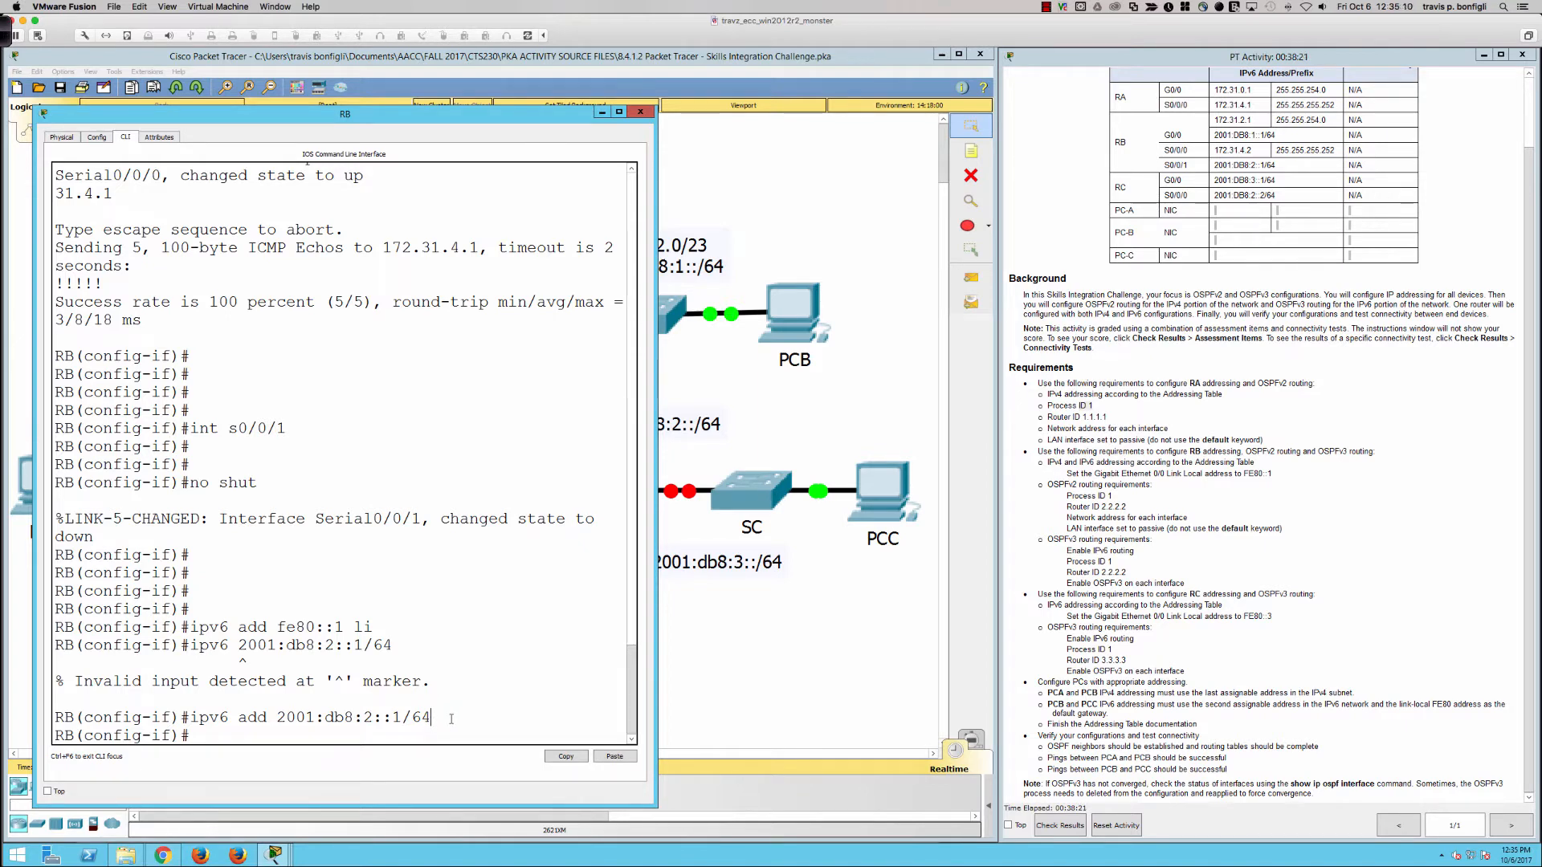
Issue no shutdown again on RB's Serial0/0/1 interface.
text(no shut)
key(Return)
key(Return)
key(Return)
key(Return)
key(Return)
key(Return)
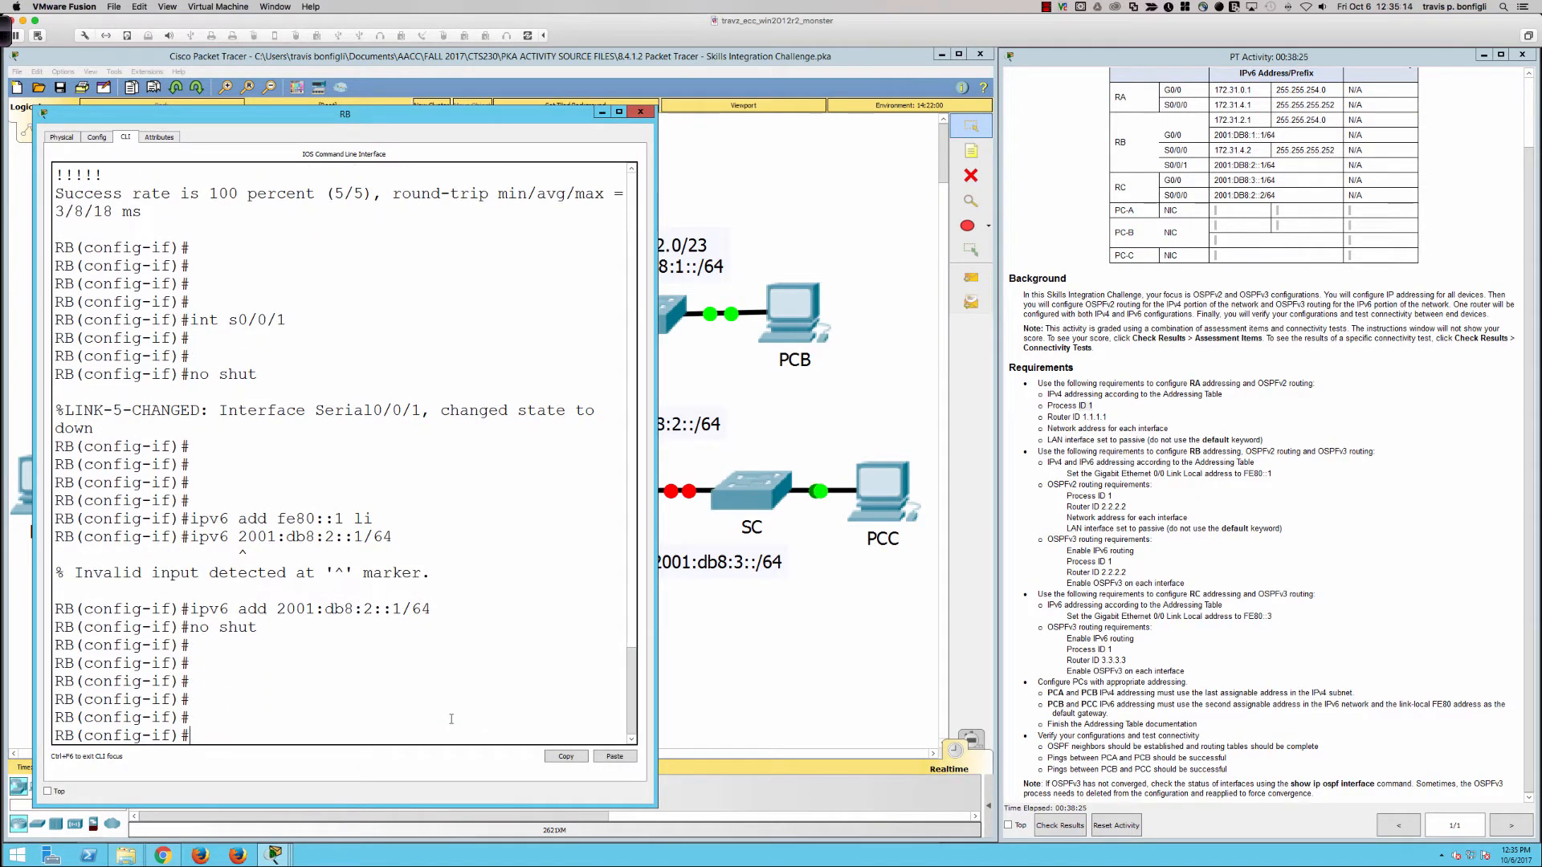
Start OSPFv2 process 1 on RB and set its router ID to 2.2.2.2.
text(router ospf 1)
key(Return)
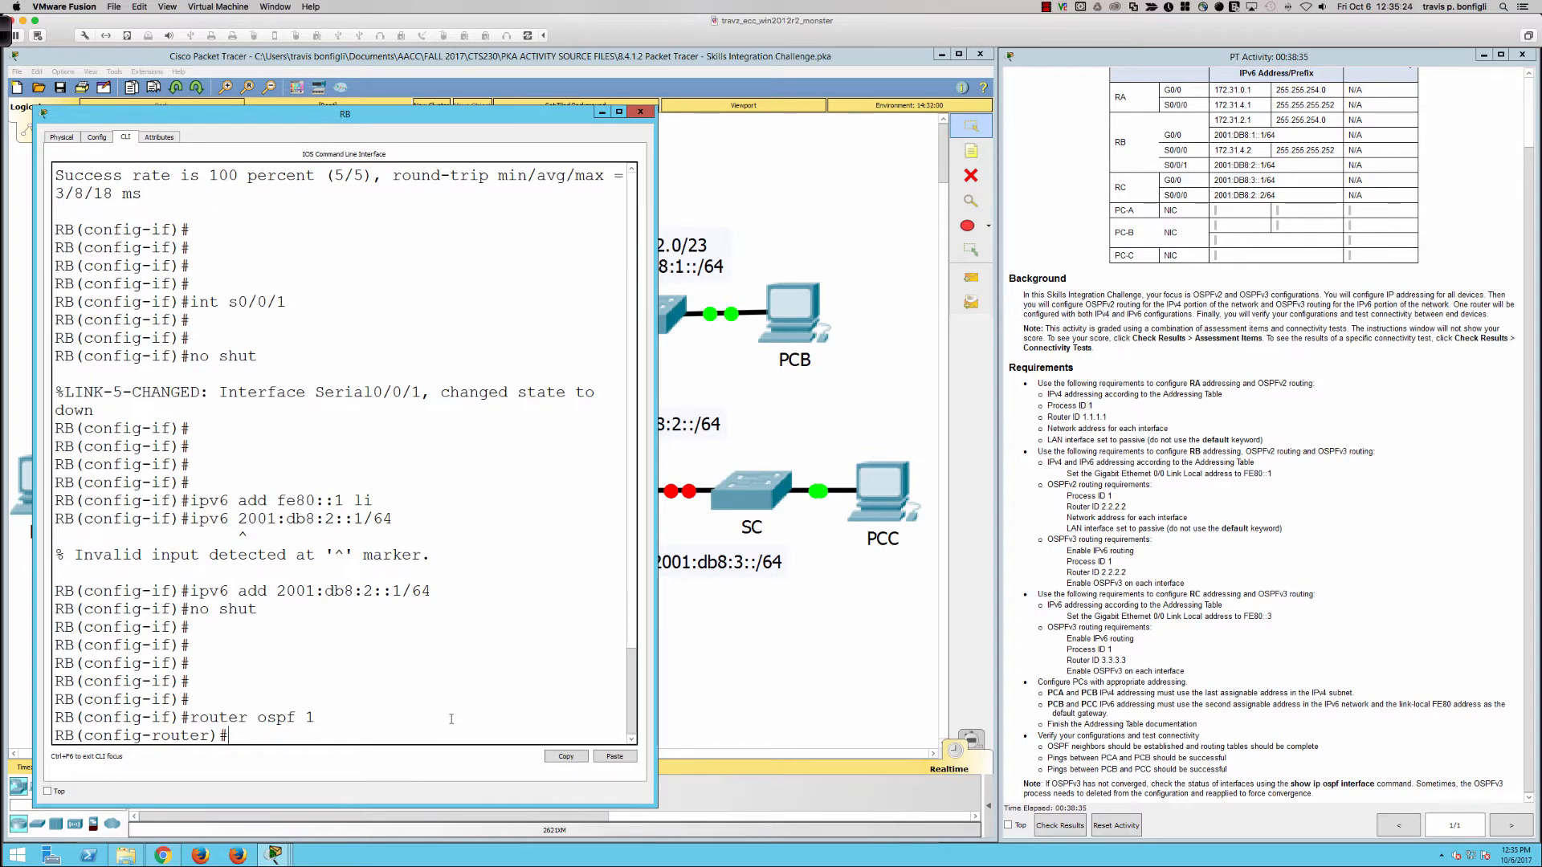
text(rout)
key(Return)
text(router-id 2.2.2.2)
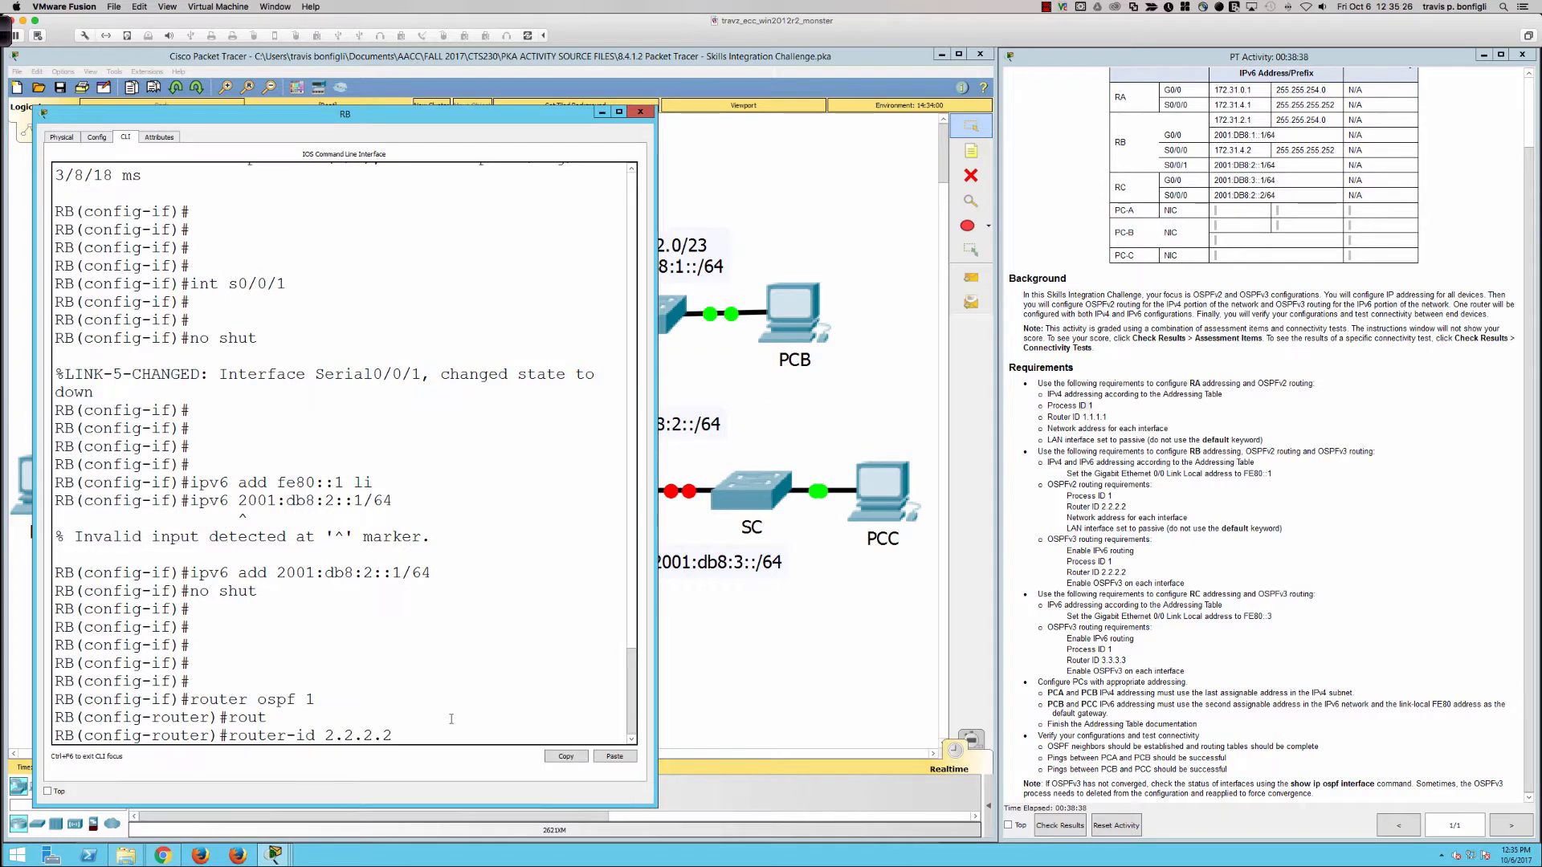
key(Return)
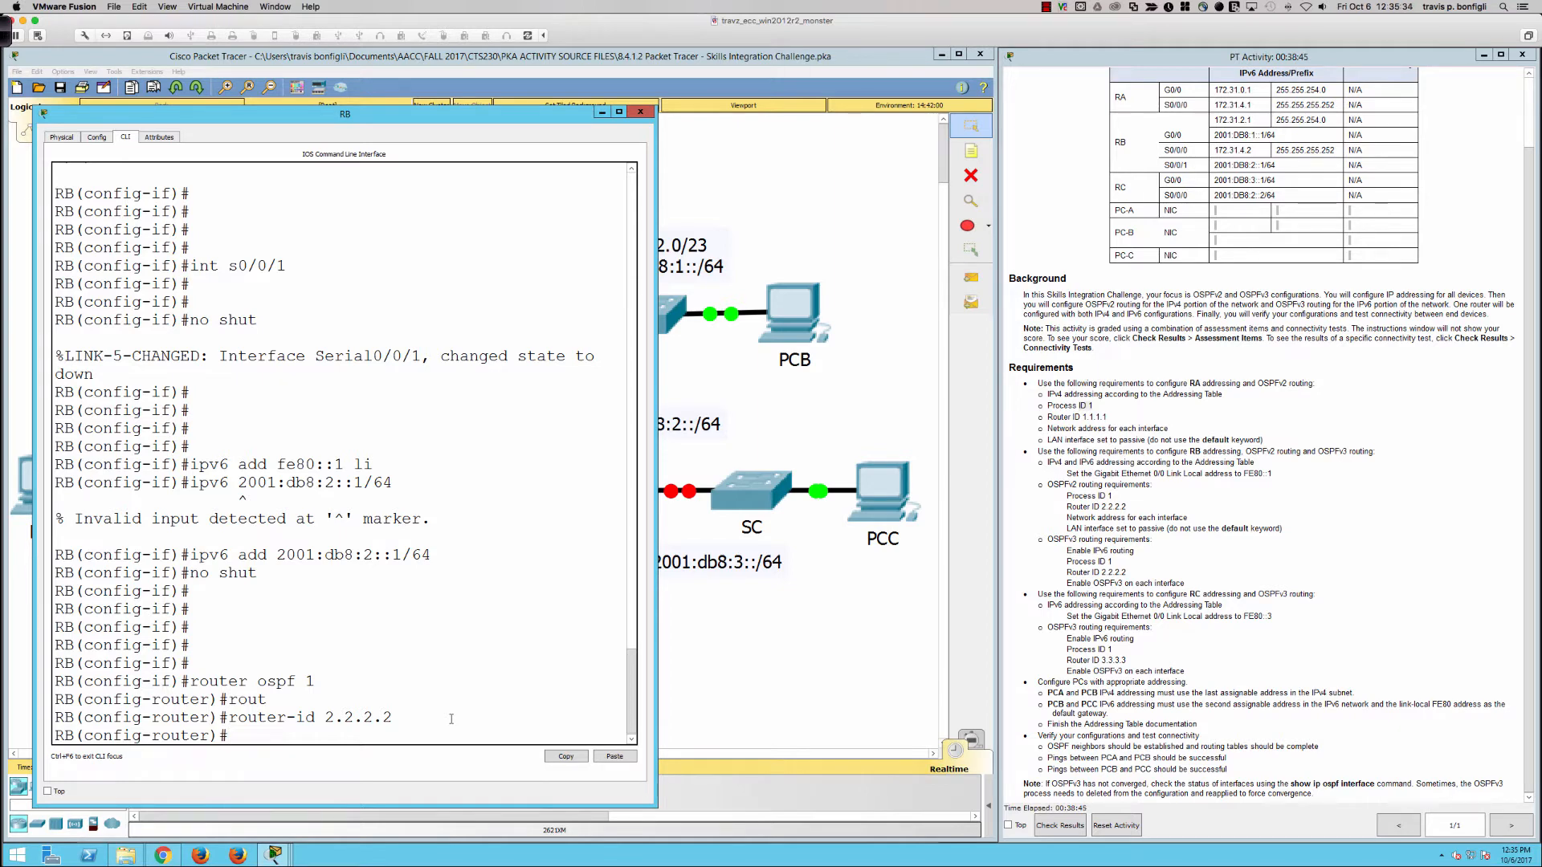
Make RB's LAN interface gi0/0 passive in the OSPFv2 process.
text(ps)
key(Return)
text(pas)
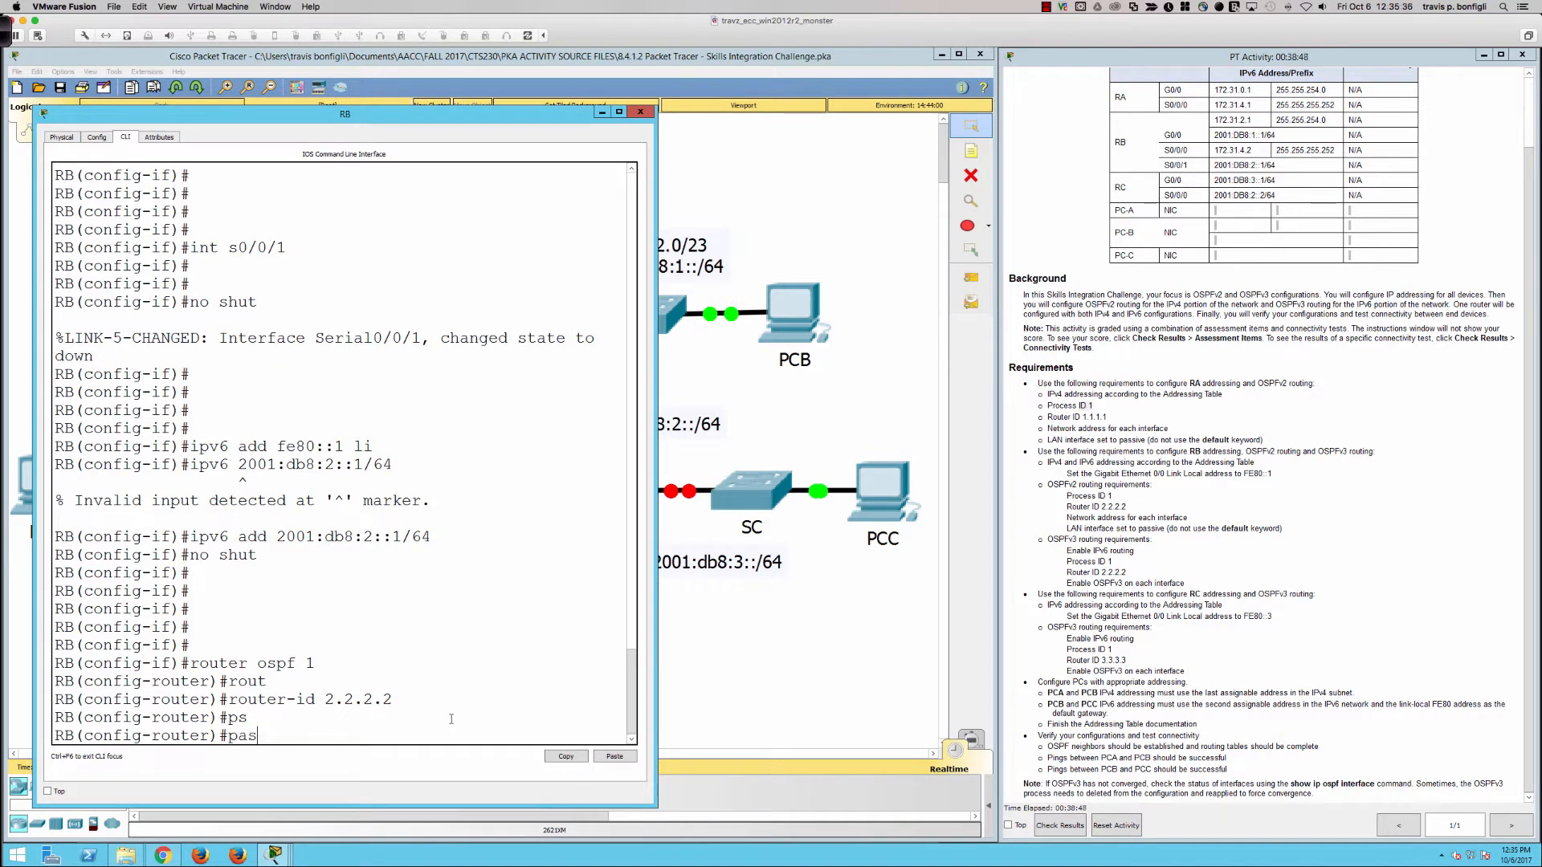
key(Tab)
text(gi0/0)
key(Return)
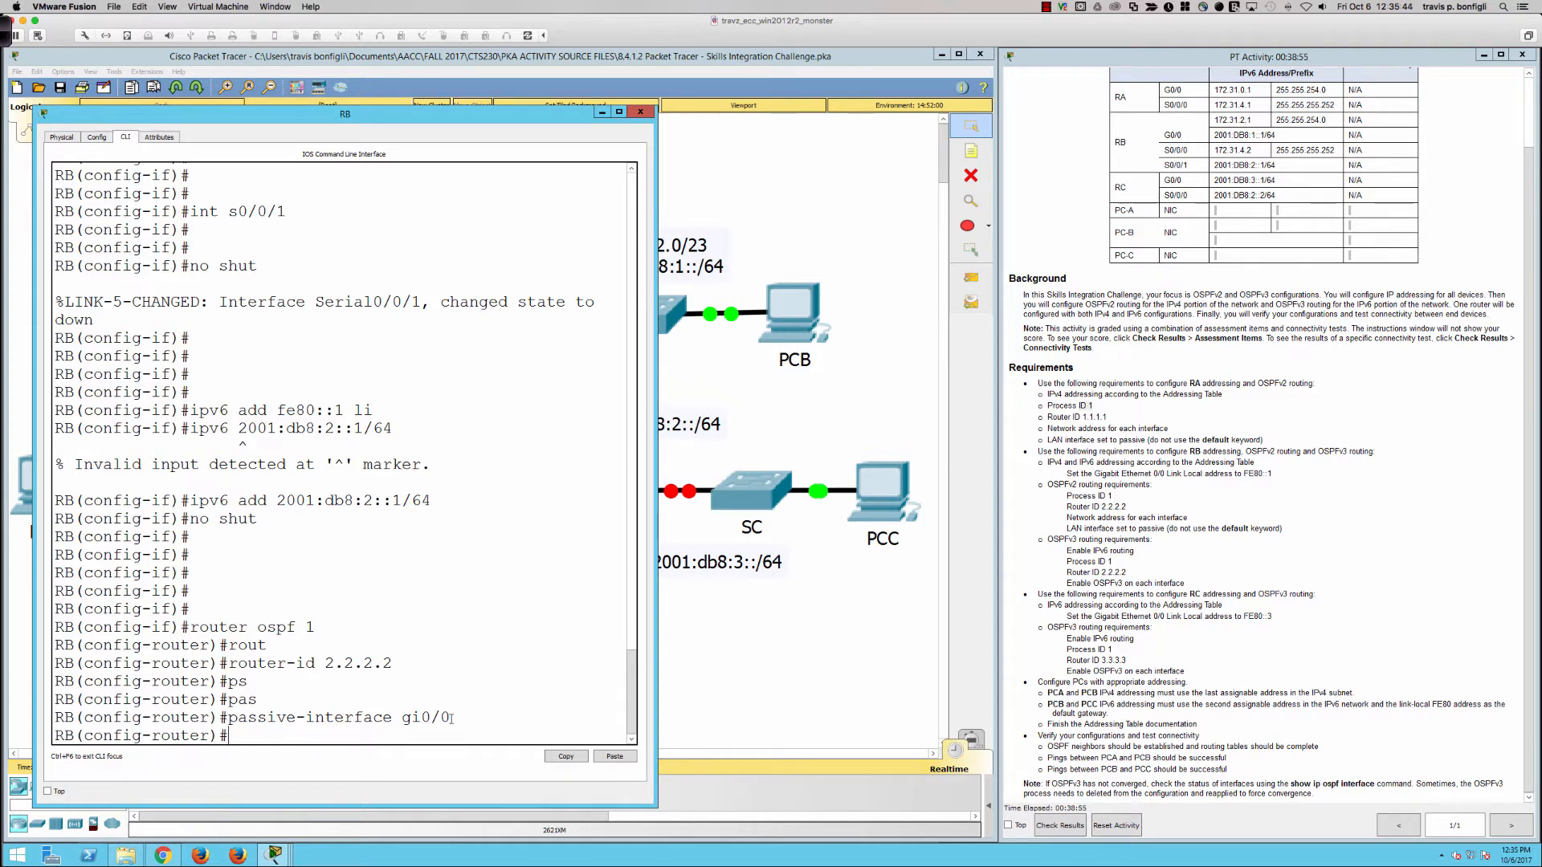
Advertise network 172.31.4.0 with wildcard 0.0.0.3 in area 0 in RB's OSPFv2 process.
text(net)
key(Tab)
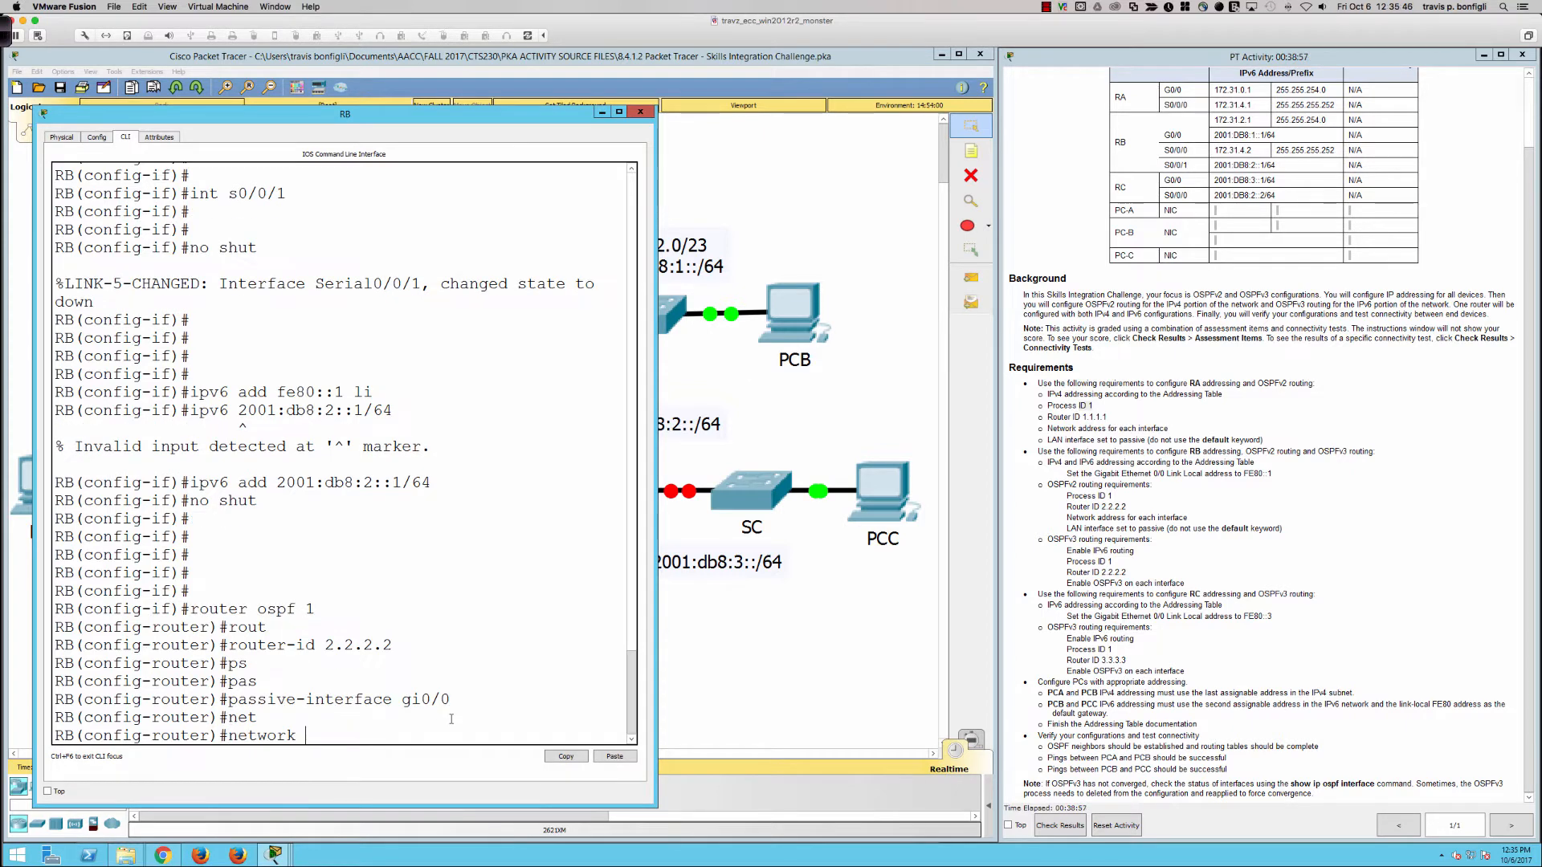
text(172.31.4.0 0.0.0.3 area 0)
key(Return)
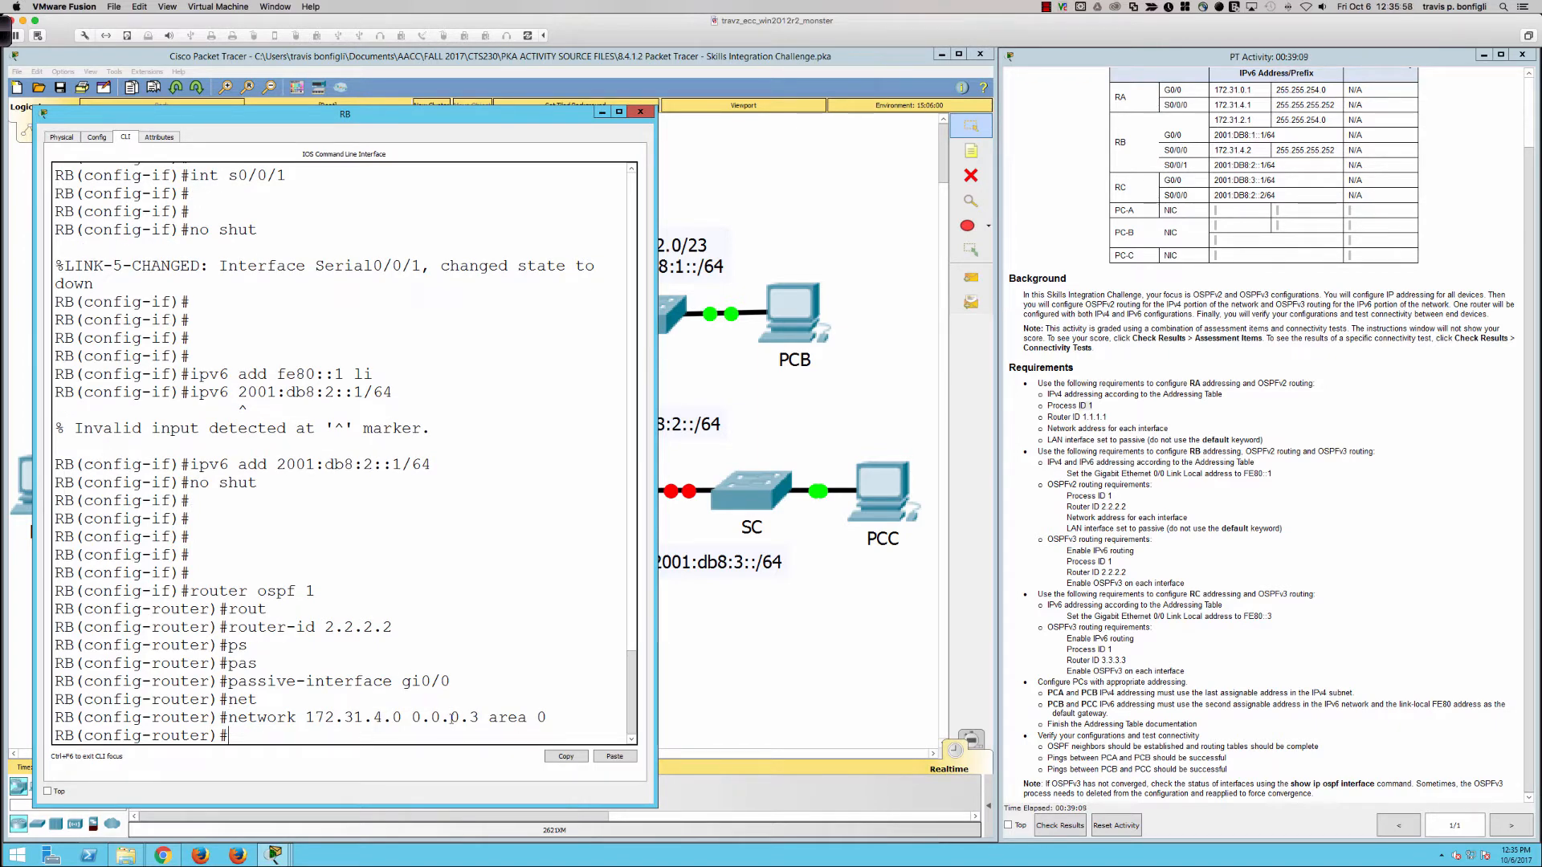
key(Return)
key(Return)
key(Return)
key(Return)
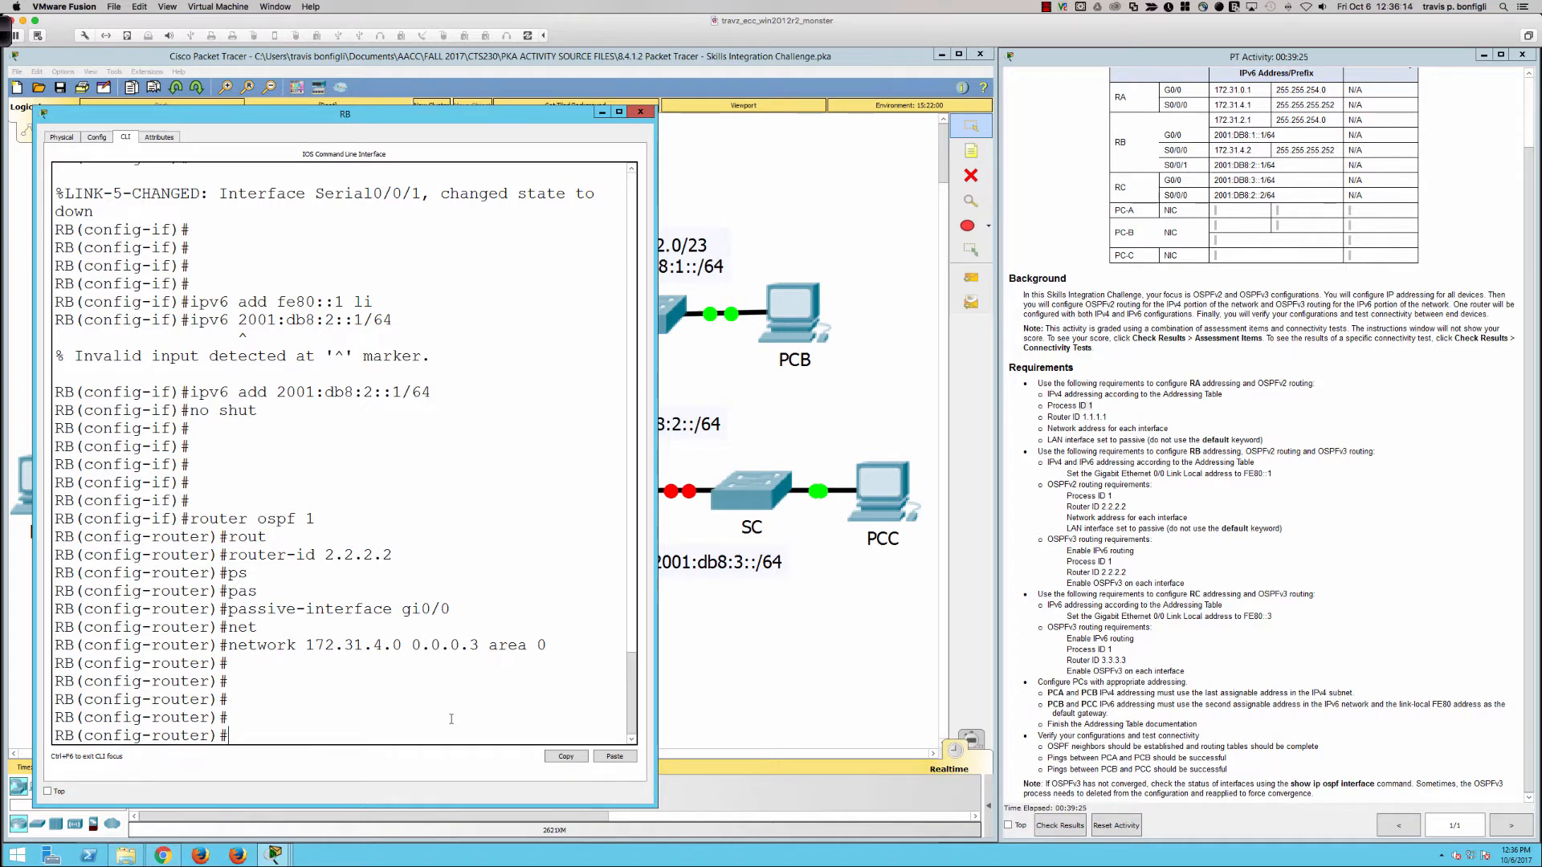
Display RB's IPv4 interface summary from router configuration mode with do sh ip int bri.
text(no )
text(do sh ip int bri)
key(Return)
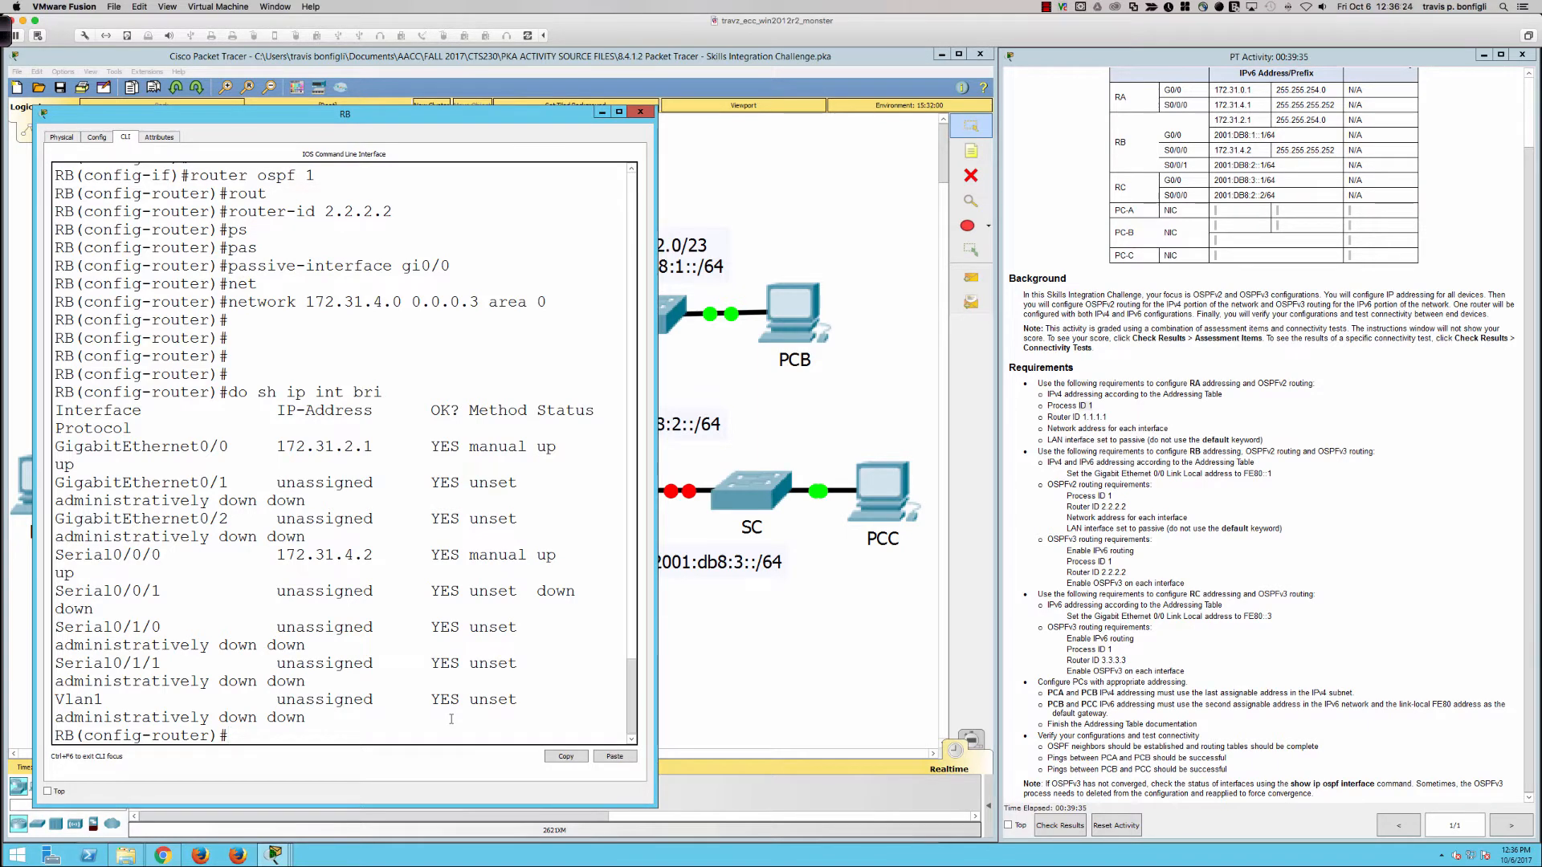
Reset all OSPF processes on RA with clear ip ospf proc and accept the reset.
click(712, 699)
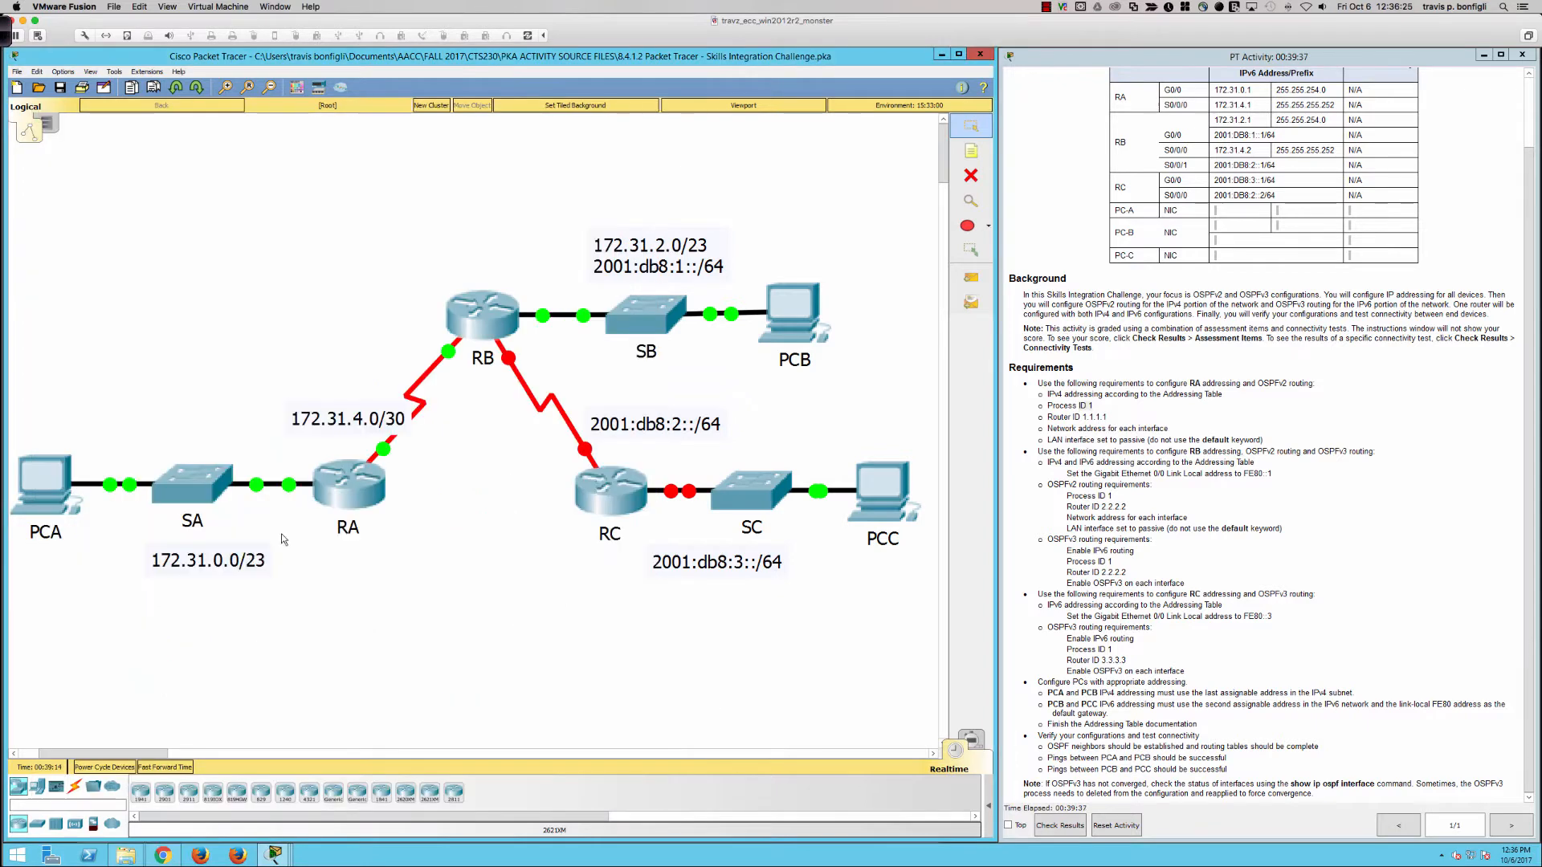
click(351, 490)
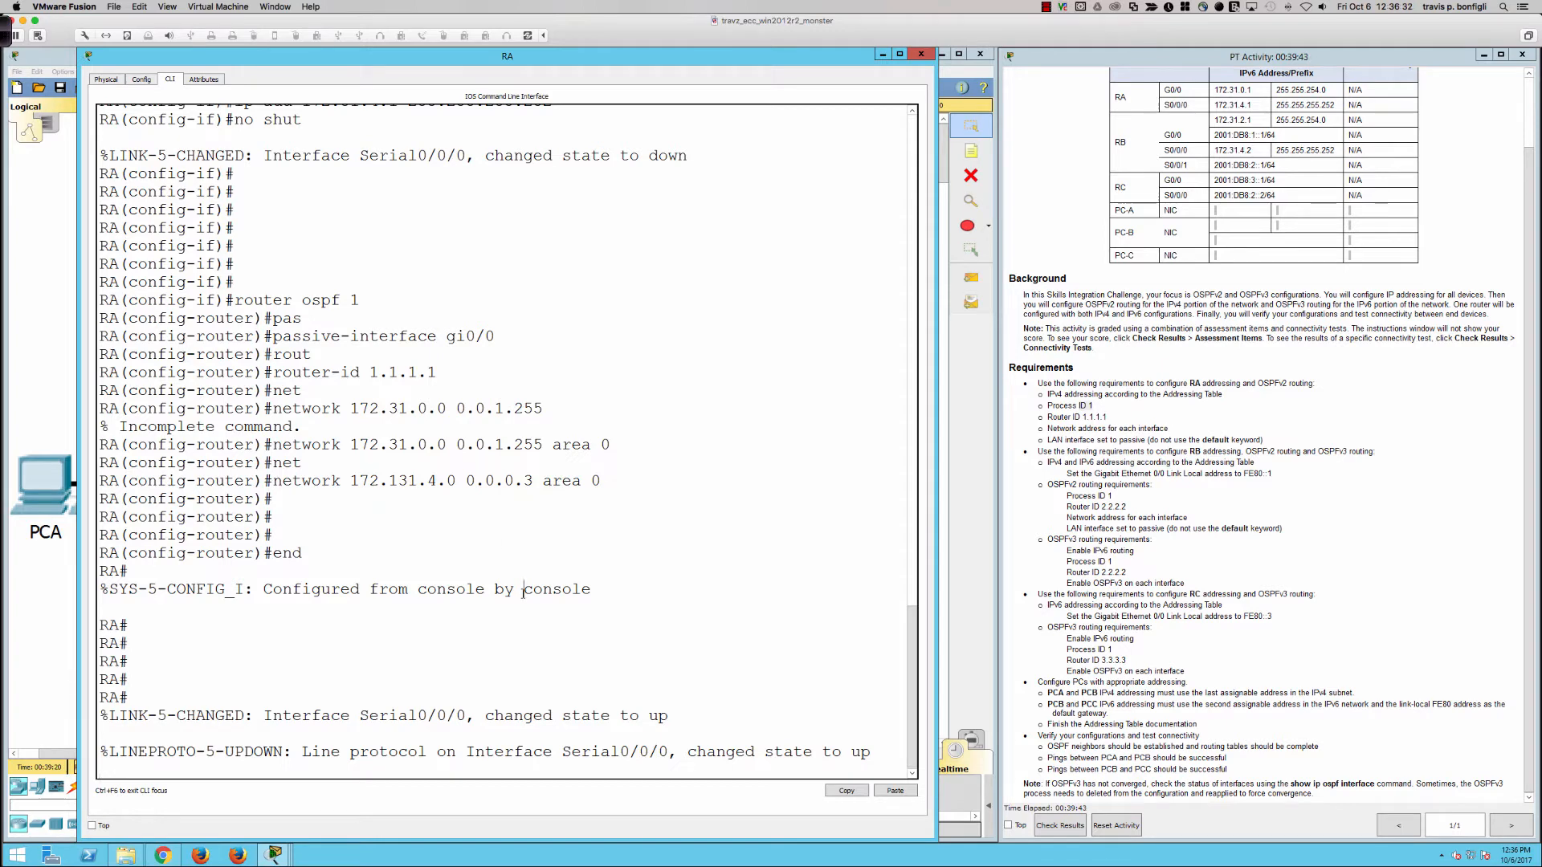
key(Return)
key(Return)
key(Return)
key(Return)
key(Return)
key(Return)
text(c)
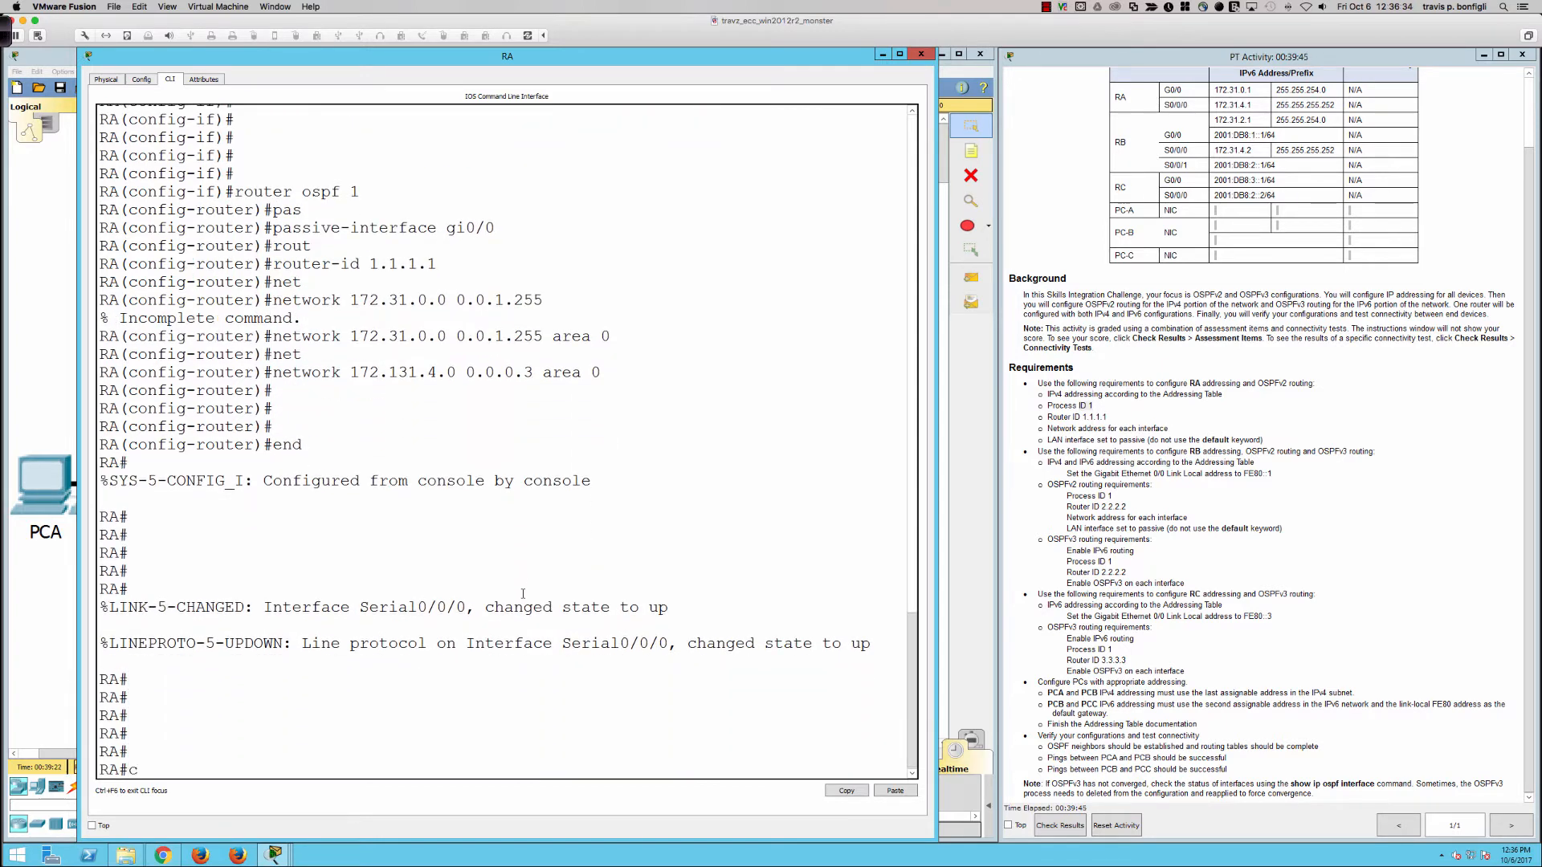
text(lear ip ospf proc)
key(Return)
text(yes)
key(Return)
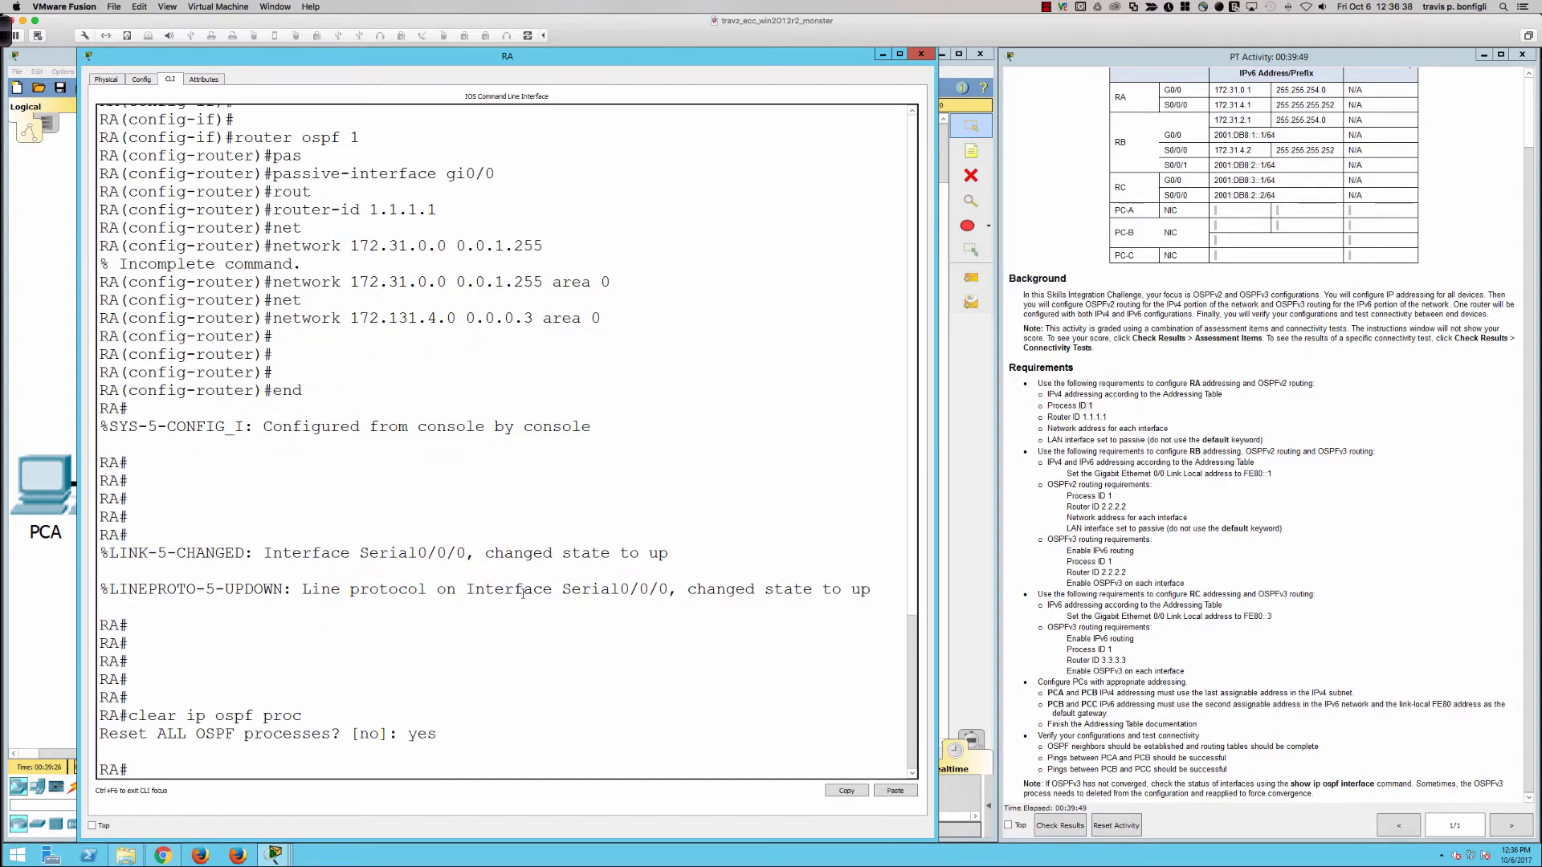
key(Return)
key(Return)
key(Return)
key(Return)
key(Return)
key(Return)
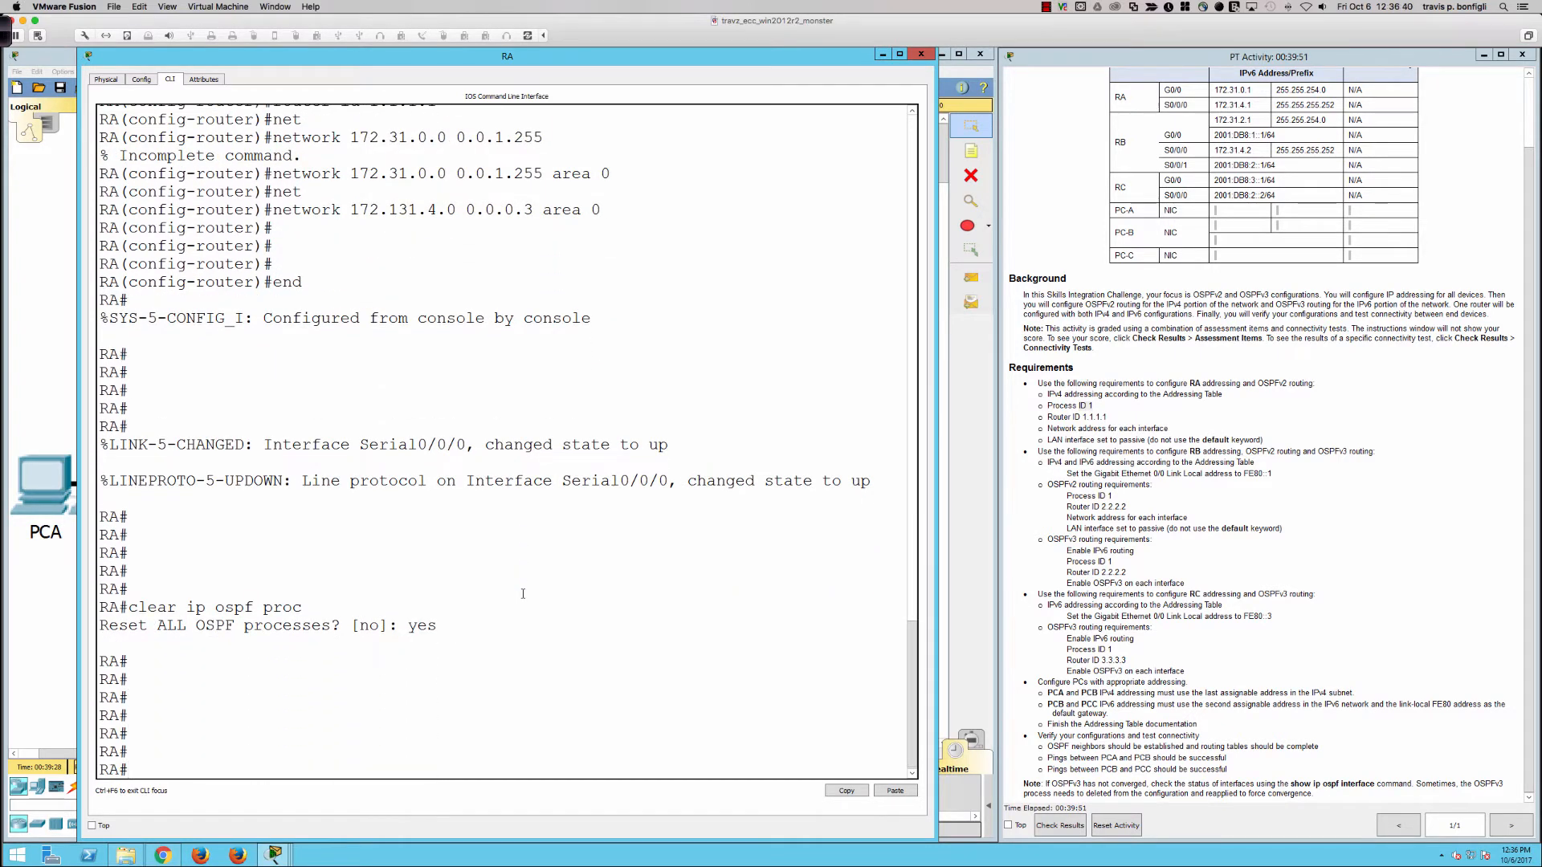
Display RA's IPv4 interface summary and ping RB's serial address 172.31.4.2 from RA.
text(sh ip int bri)
key(Return)
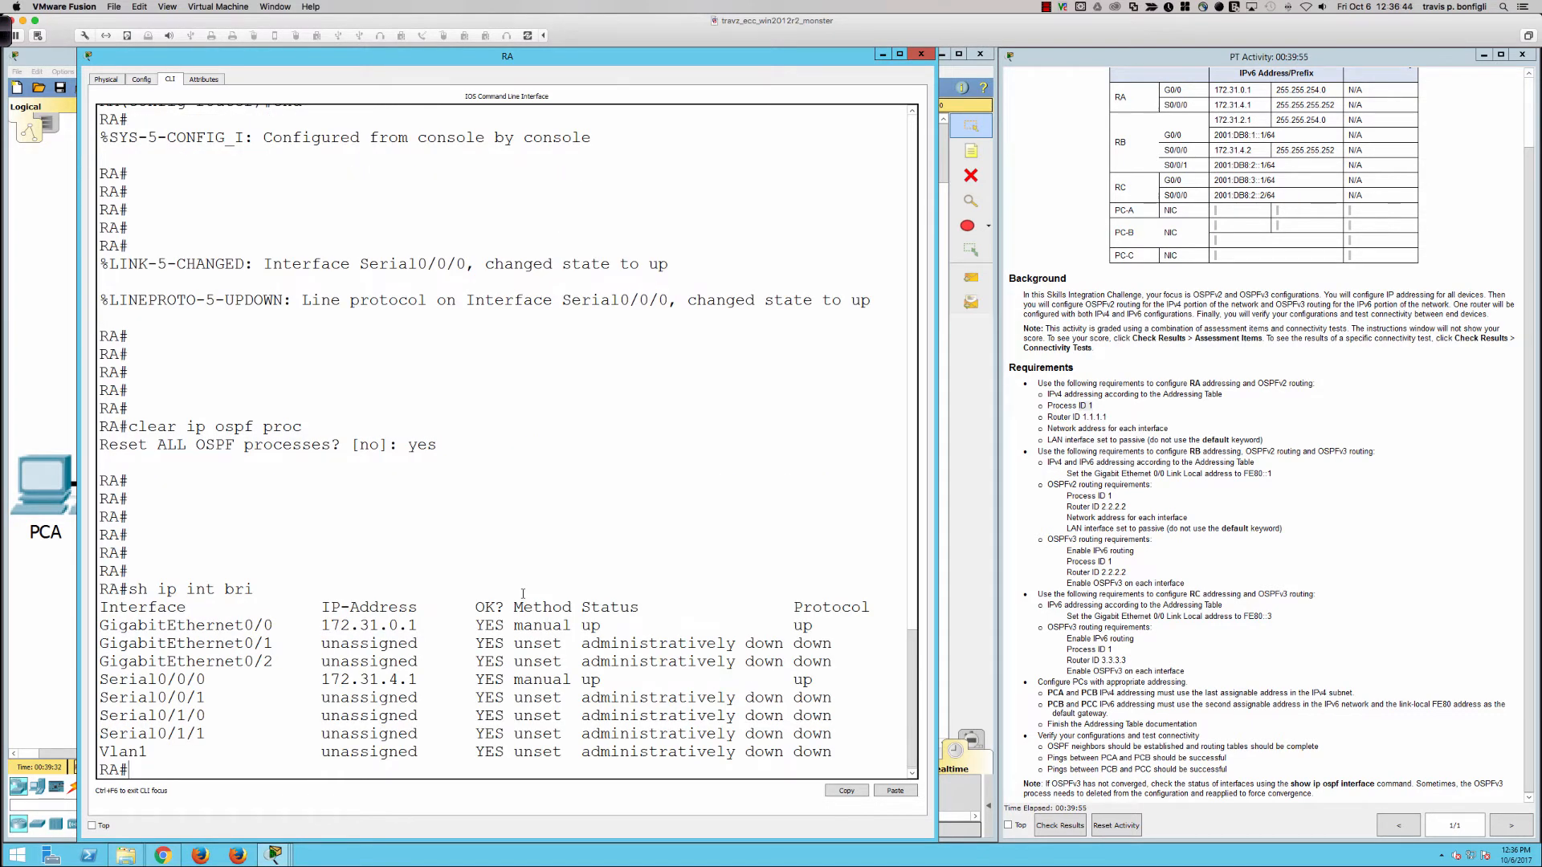
text(ping 172.31.4.2)
key(Return)
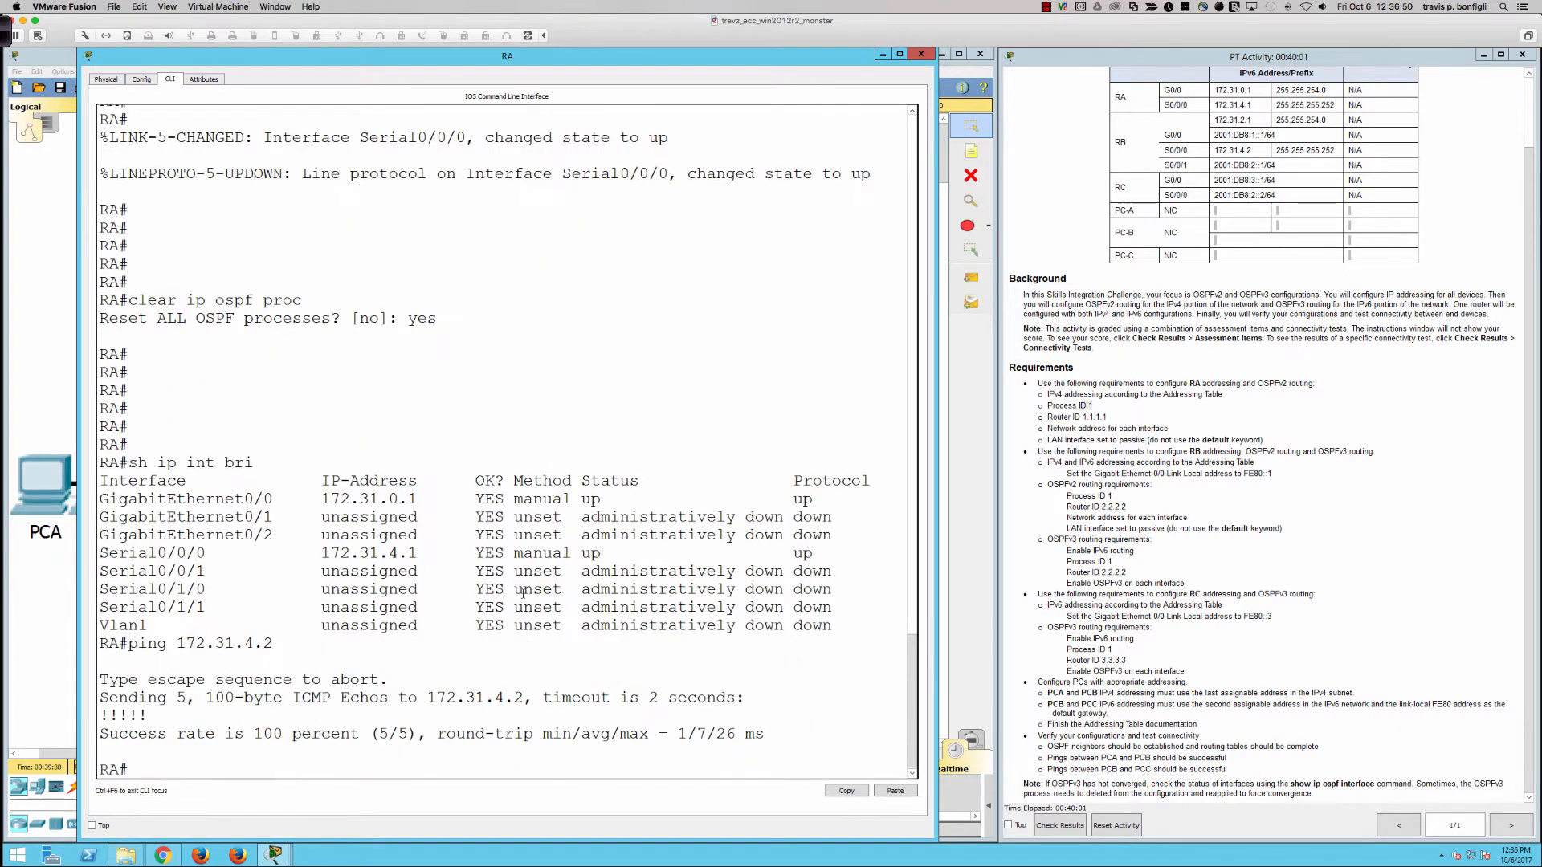
Review the Serial0/0/0 and OSPF sections of RA's running configuration, then list RA's OSPF neighbors.
text(sh run)
key(Return)
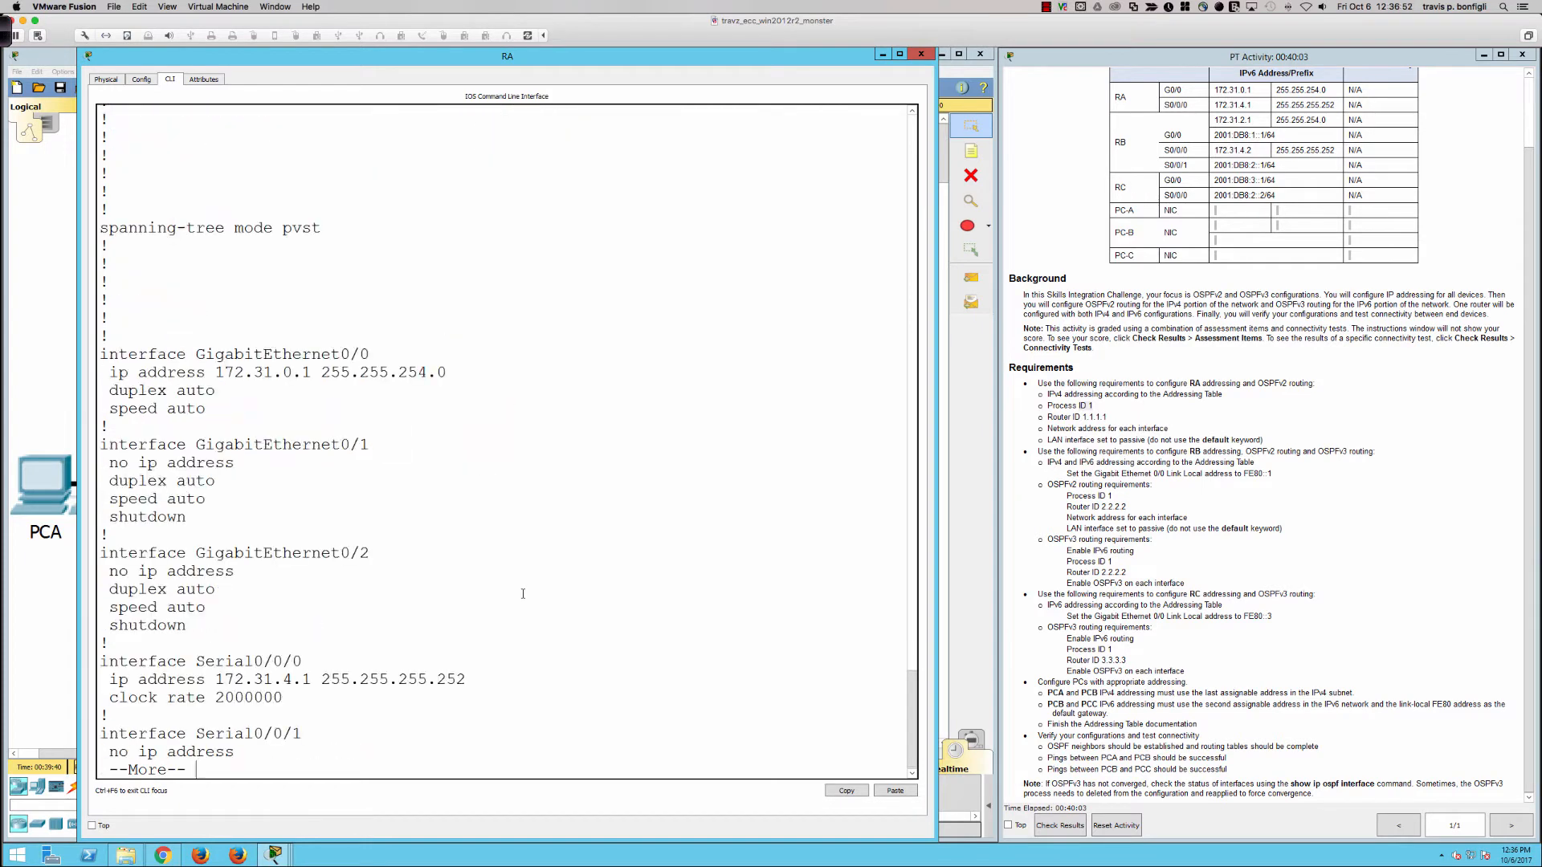
key(space)
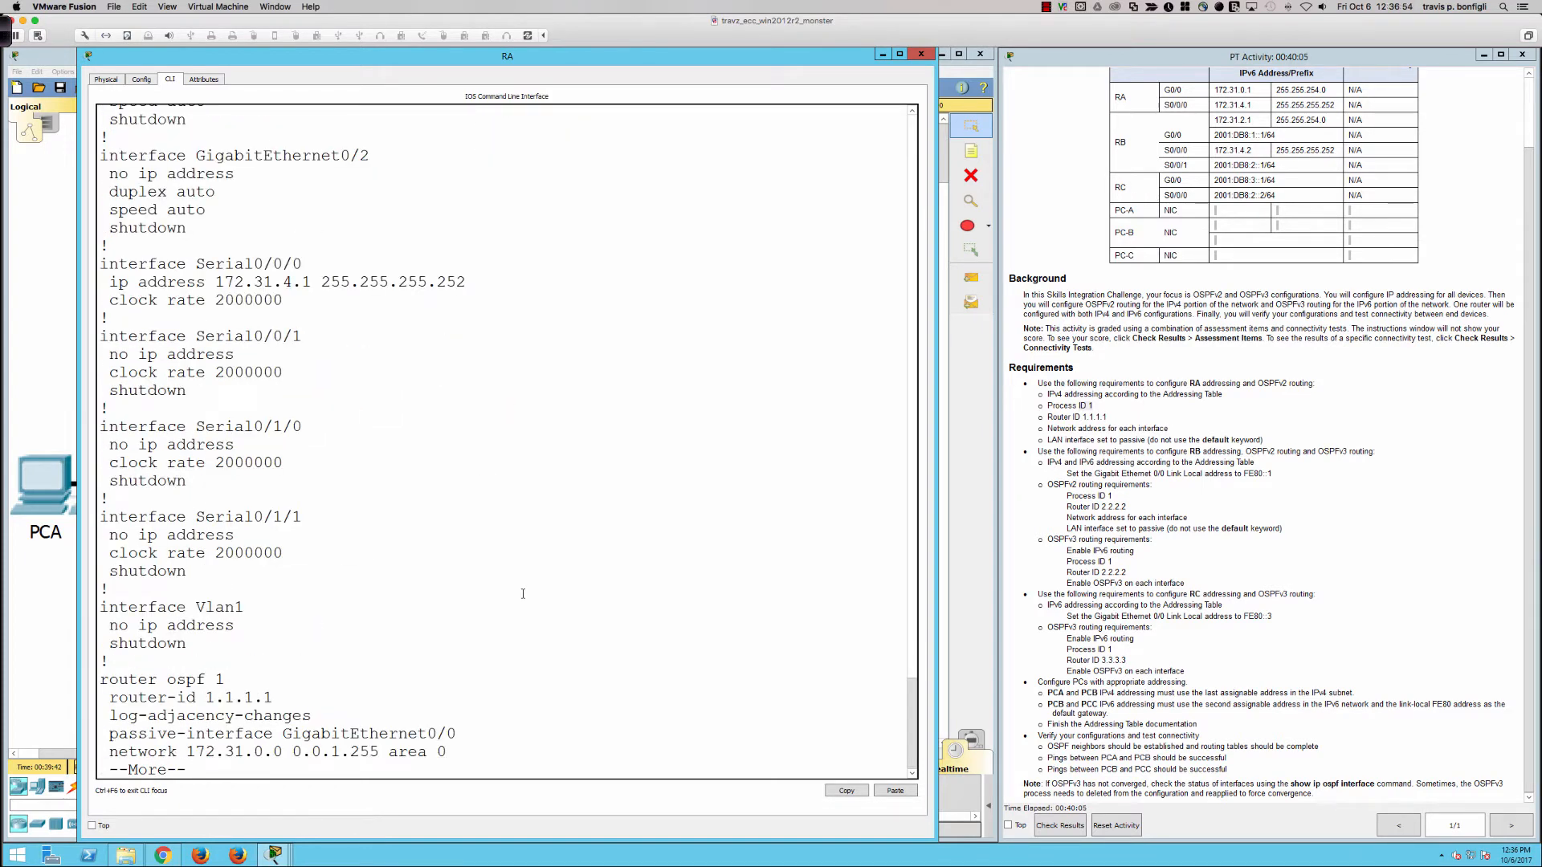
key(Return)
key(Return)
key(Return)
key(Return)
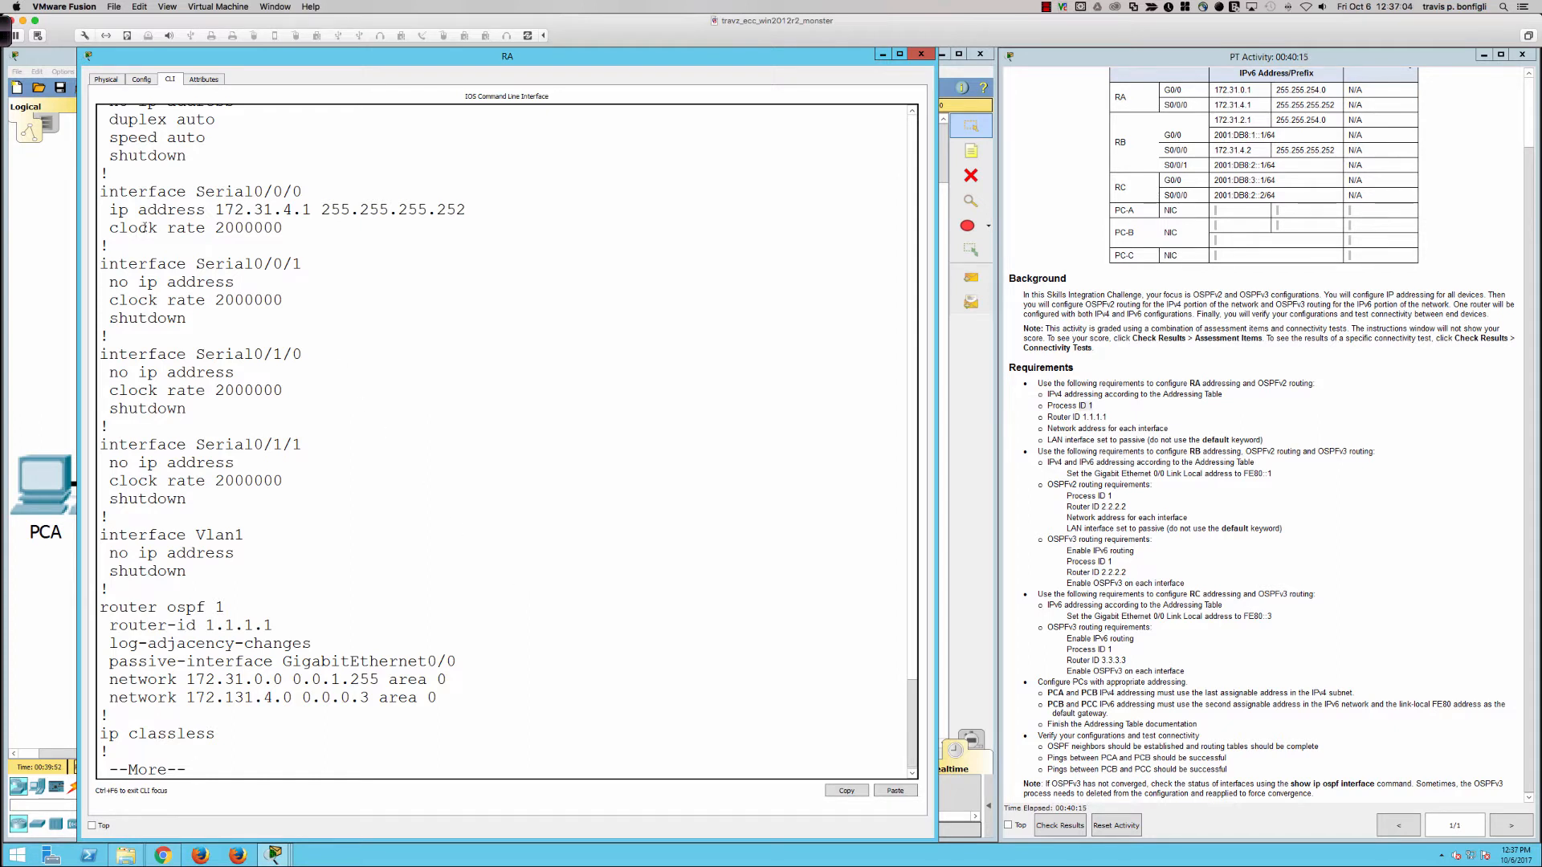
drag(176, 191, 317, 233)
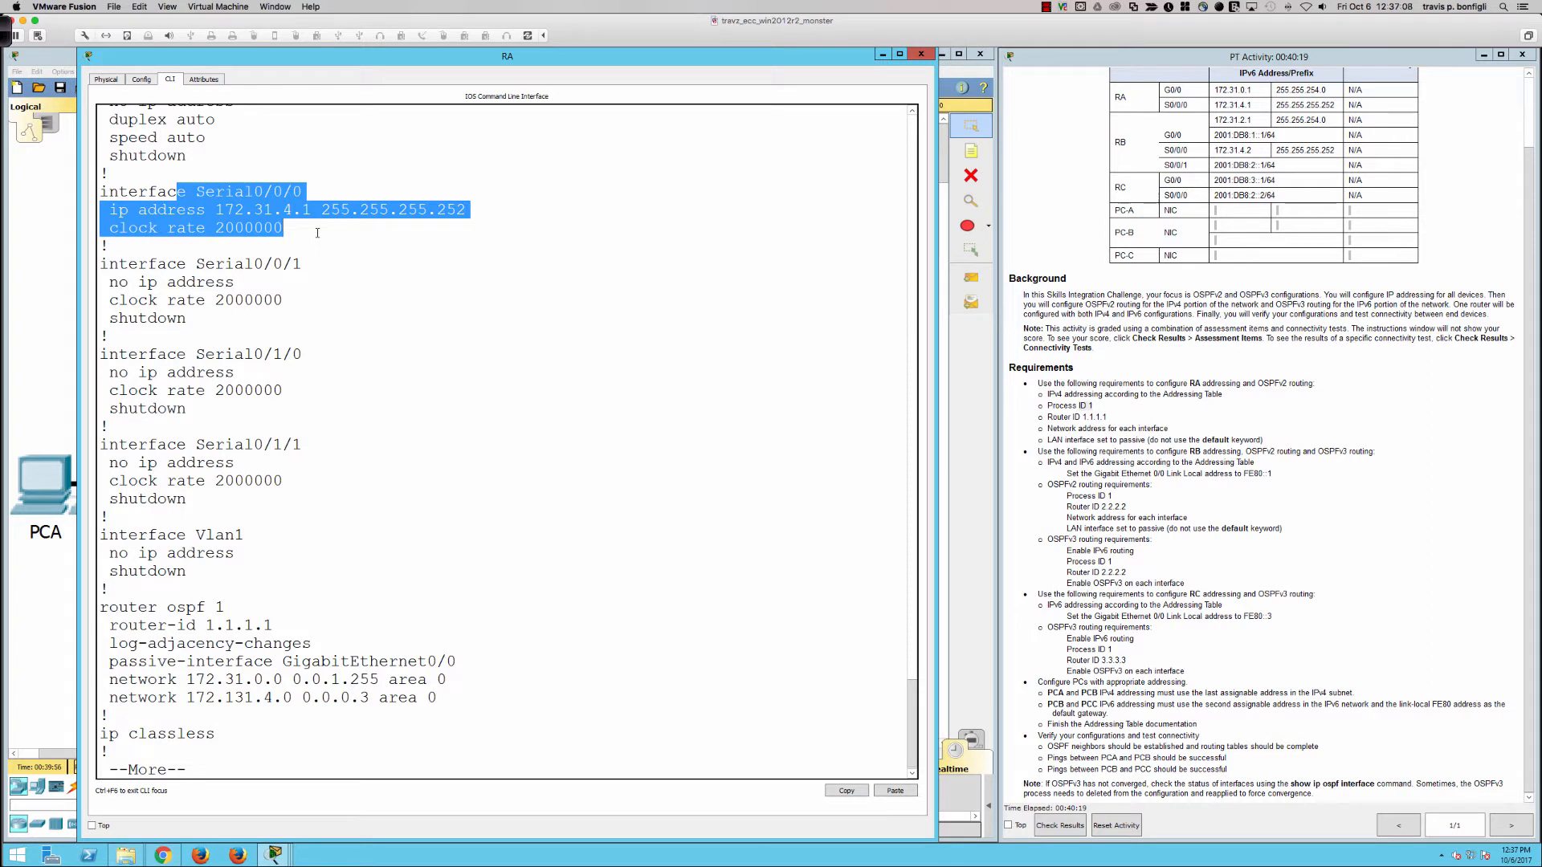
click(504, 468)
key(q)
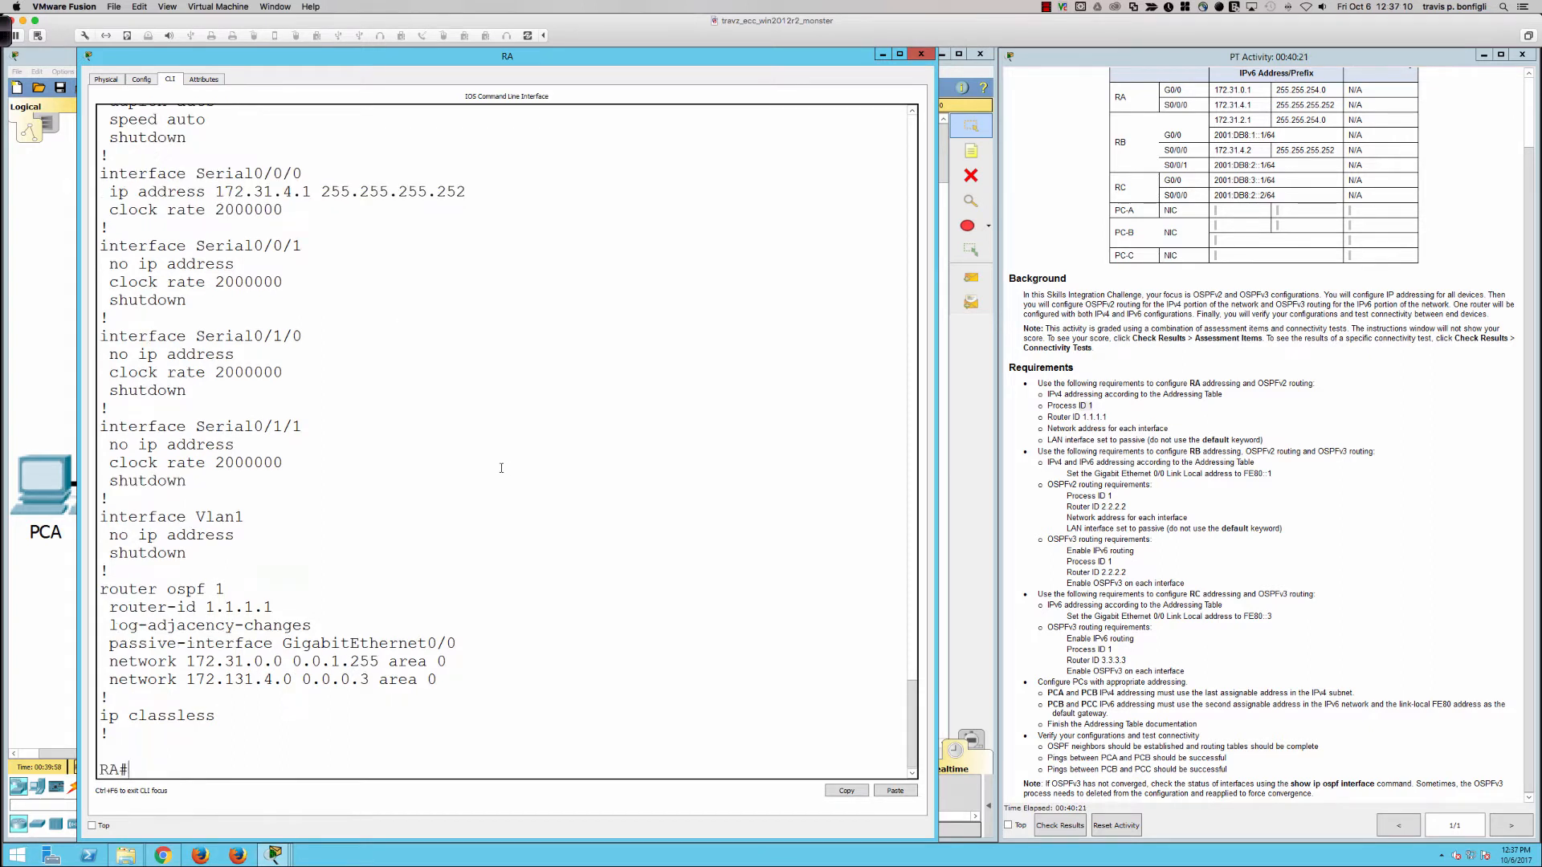
text(sh ip ospf neigh)
key(Return)
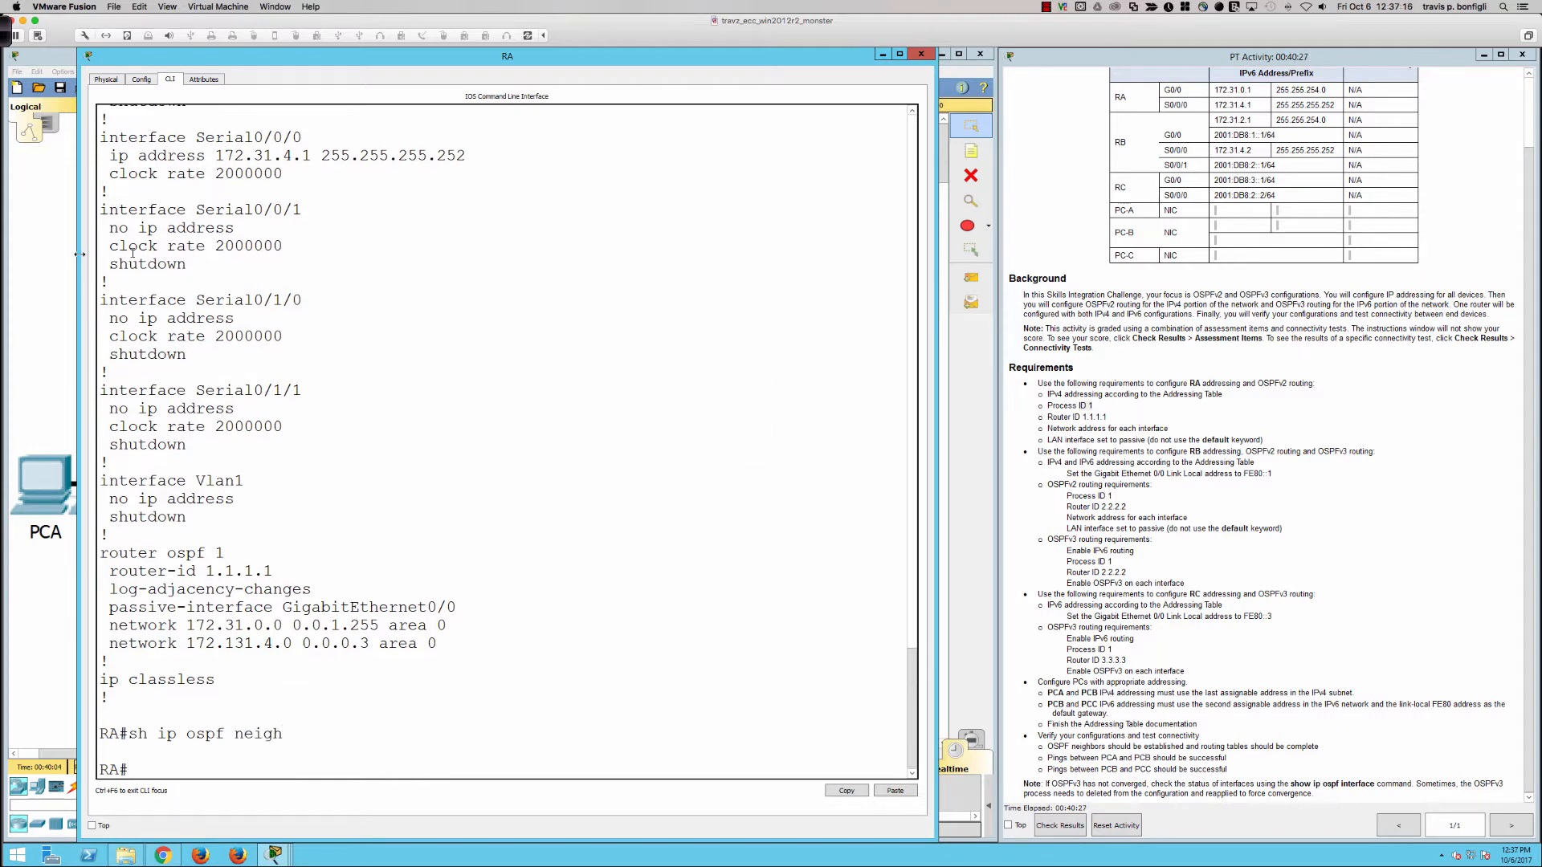
Return to RB's command line and widen its window to fit full output lines.
click(40, 254)
click(478, 309)
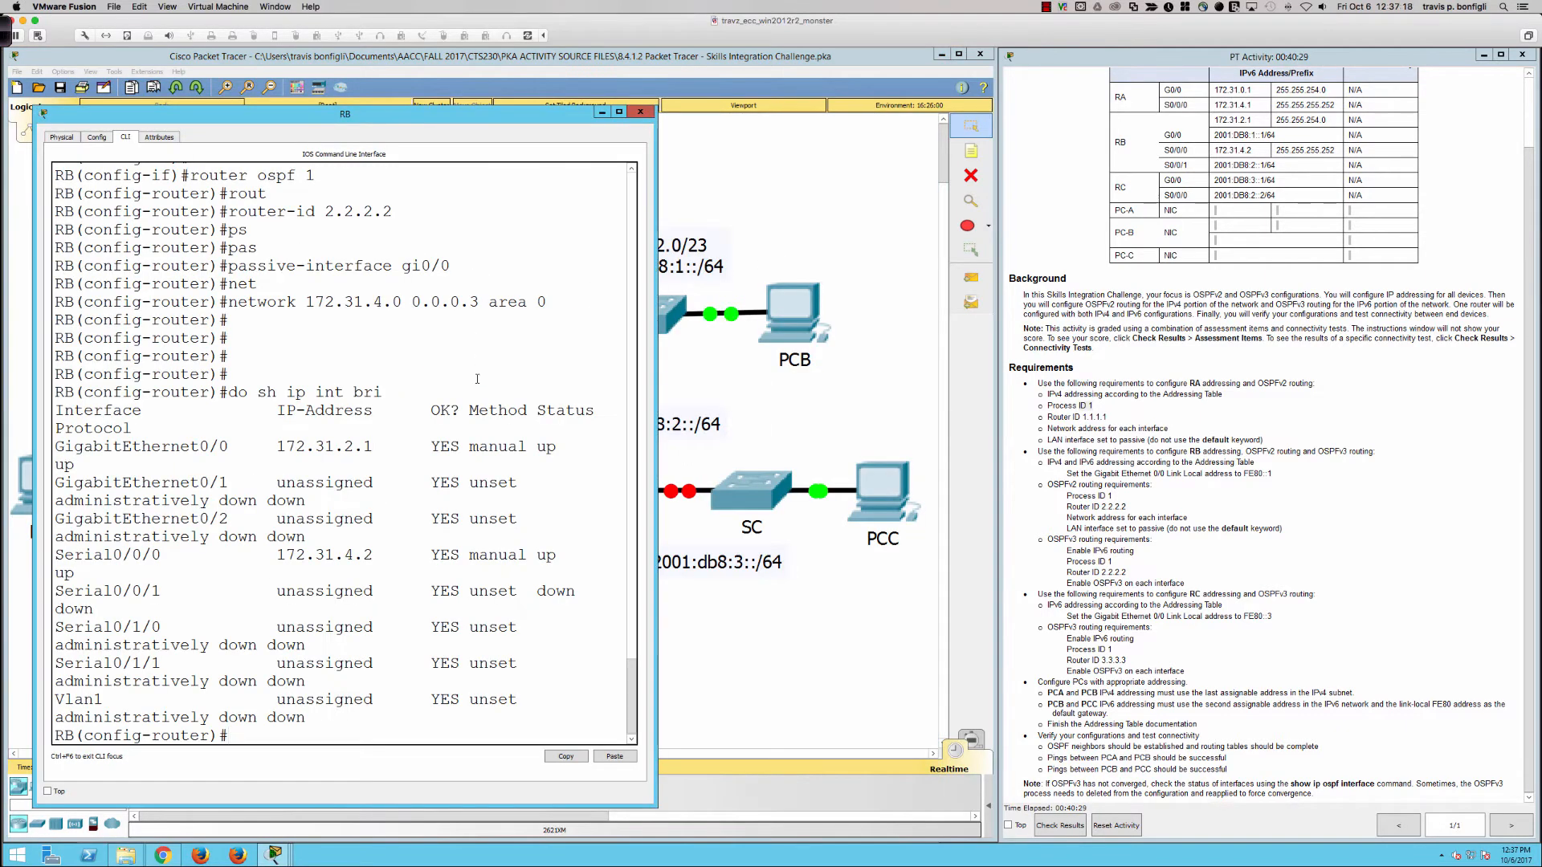
drag(657, 399, 908, 399)
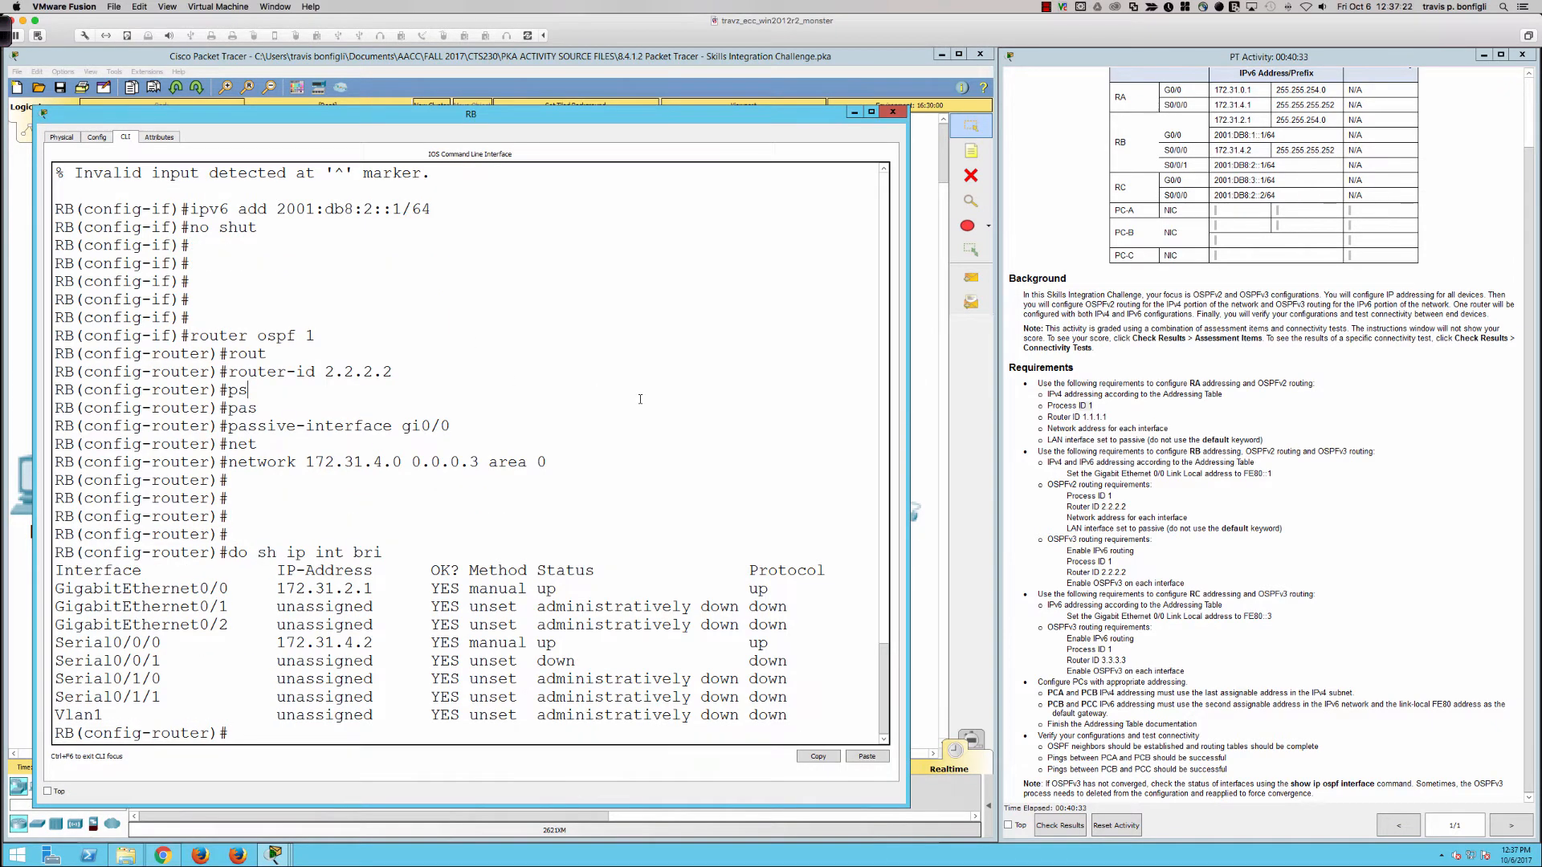
Review the interface and OSPF sections of RB's running configuration, then display its IPv4 routing protocol settings.
text(do sh run)
key(Return)
key(space)
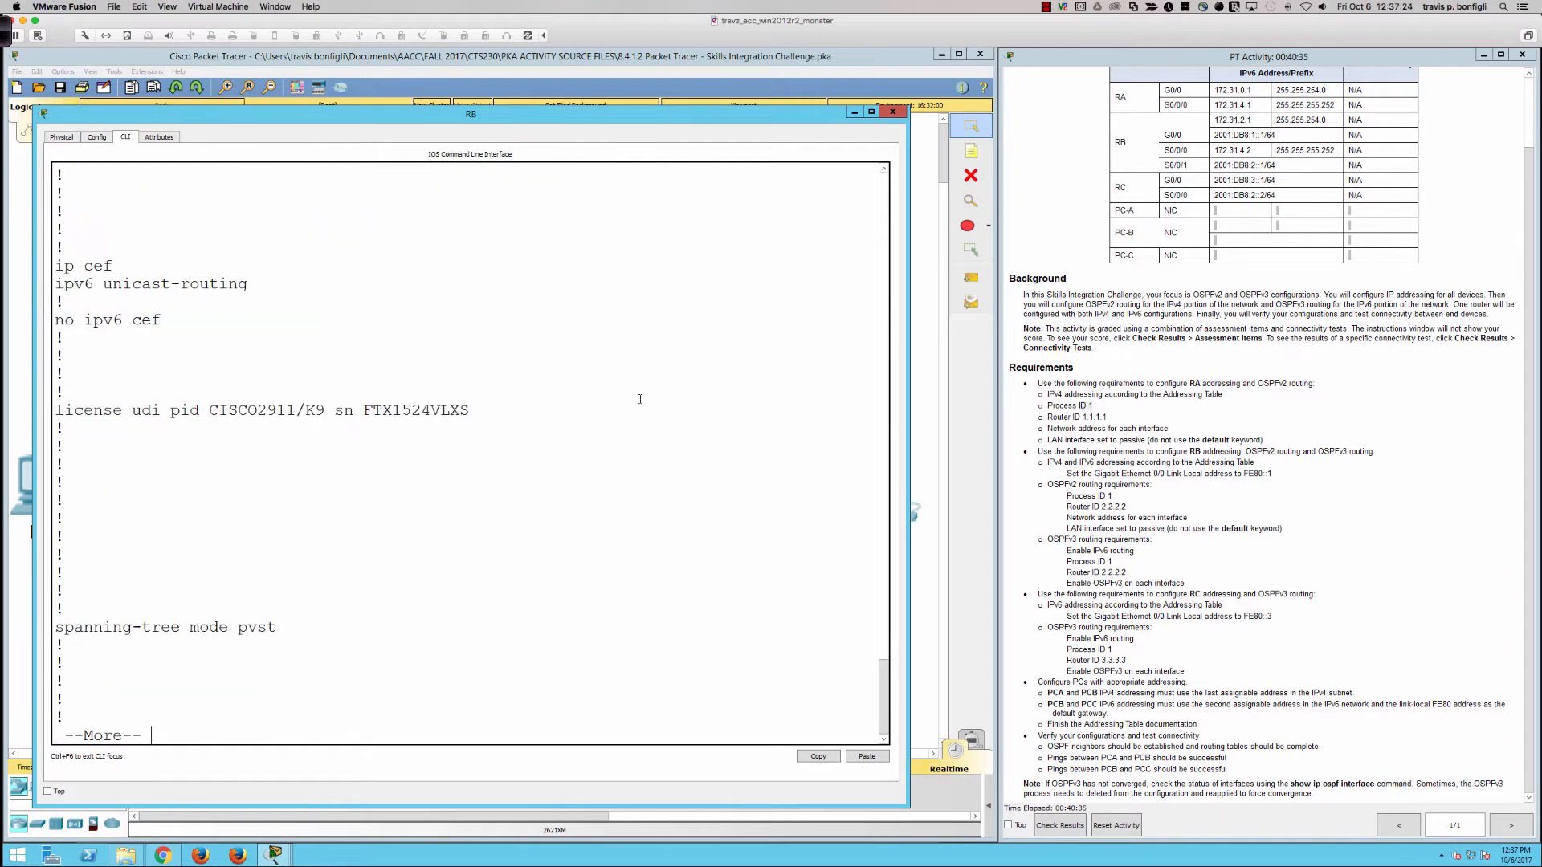
key(space)
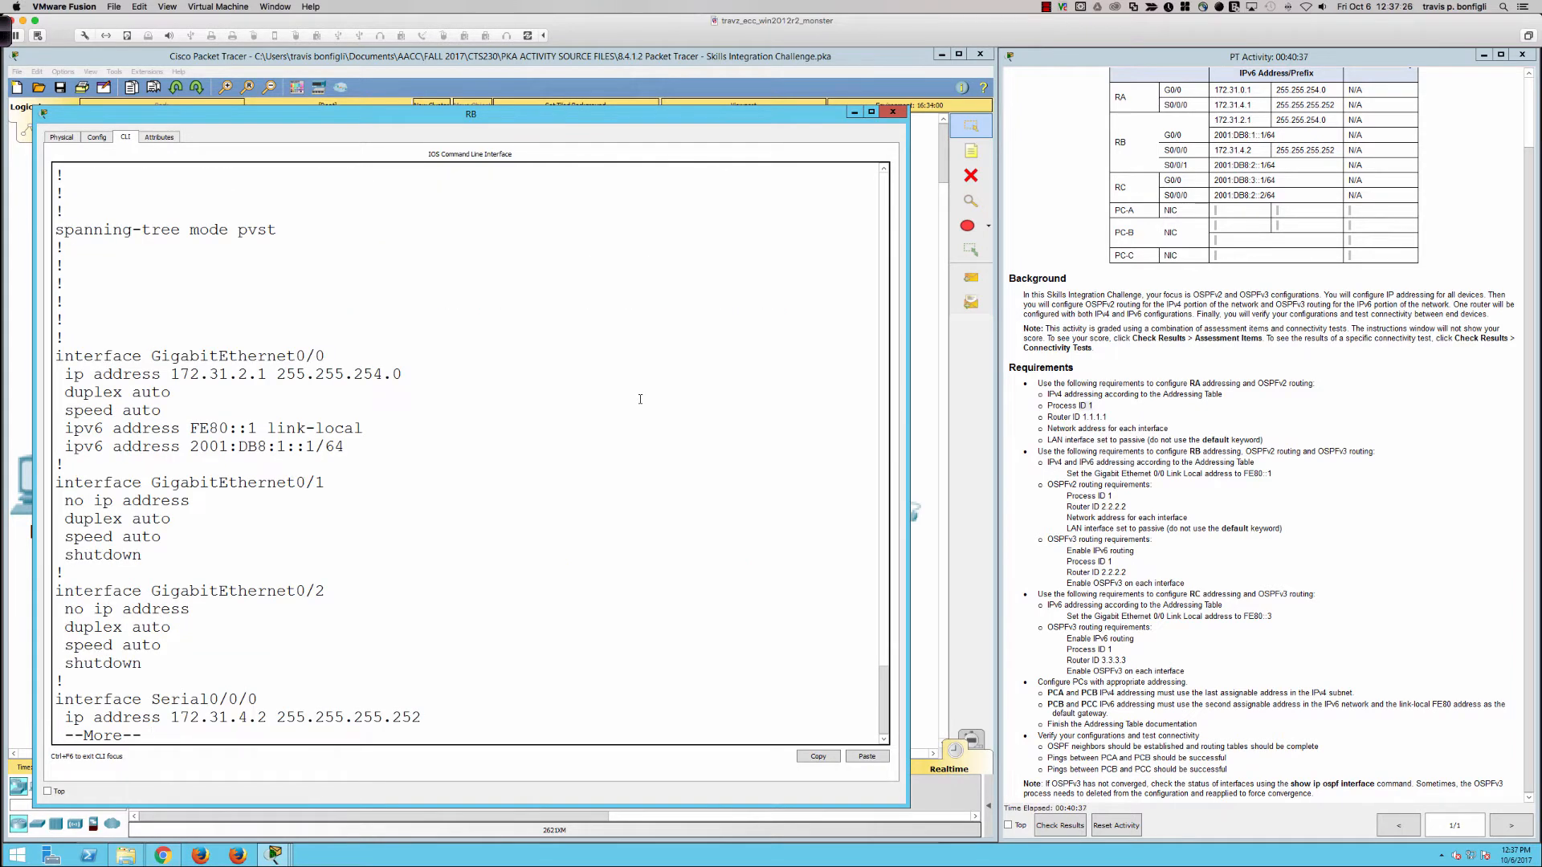
key(Return)
key(Return)
key(Return)
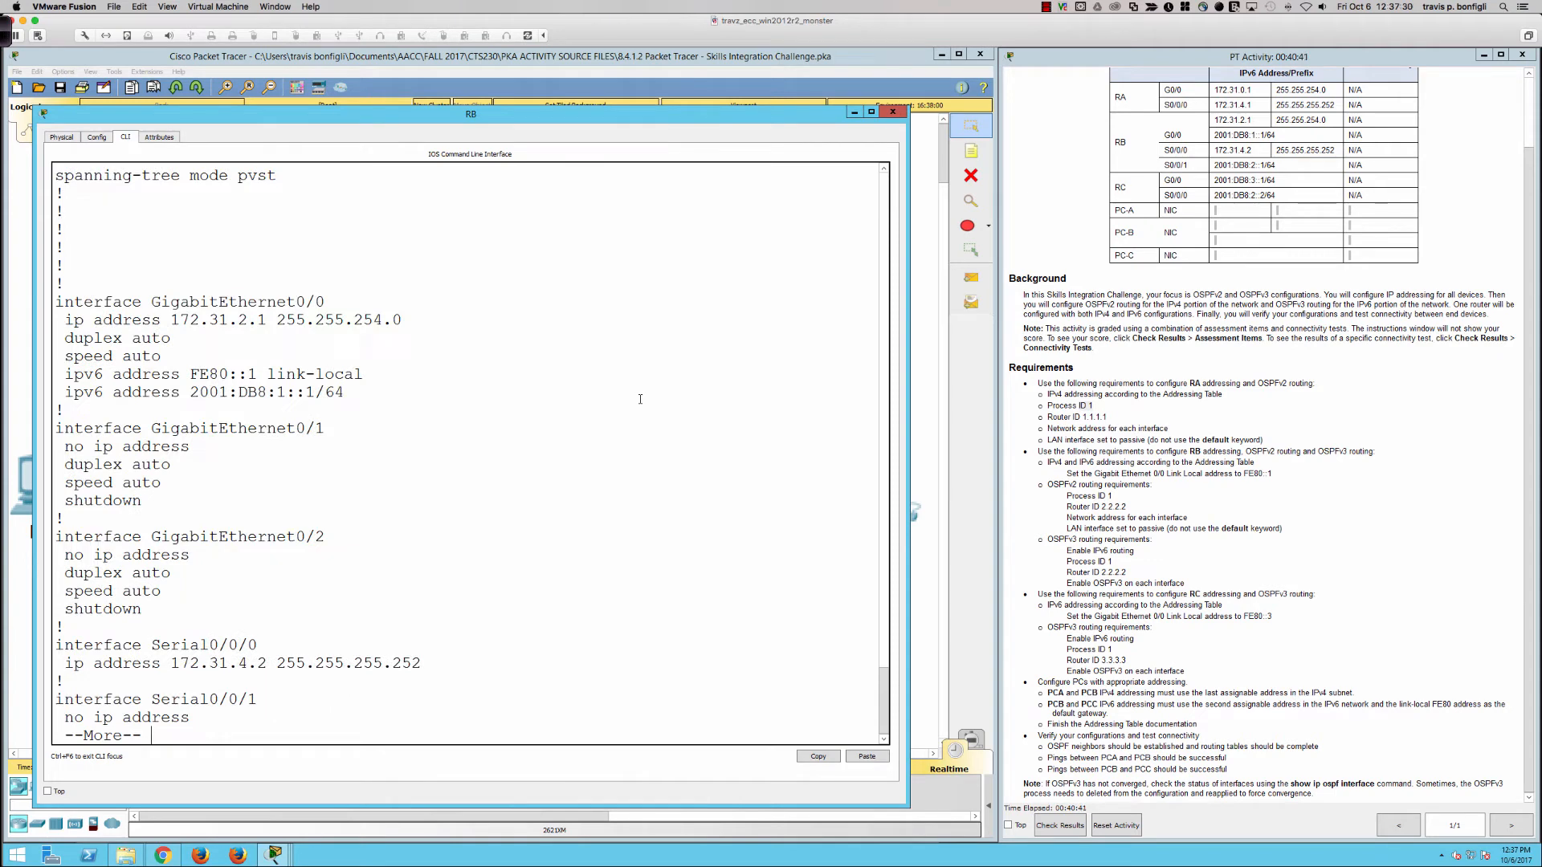
key(Return)
key(Return)
key(Return)
key(Return)
key(Return)
key(Return)
key(Return)
key(Return)
key(Return)
key(Return)
key(Return)
key(Return)
key(Return)
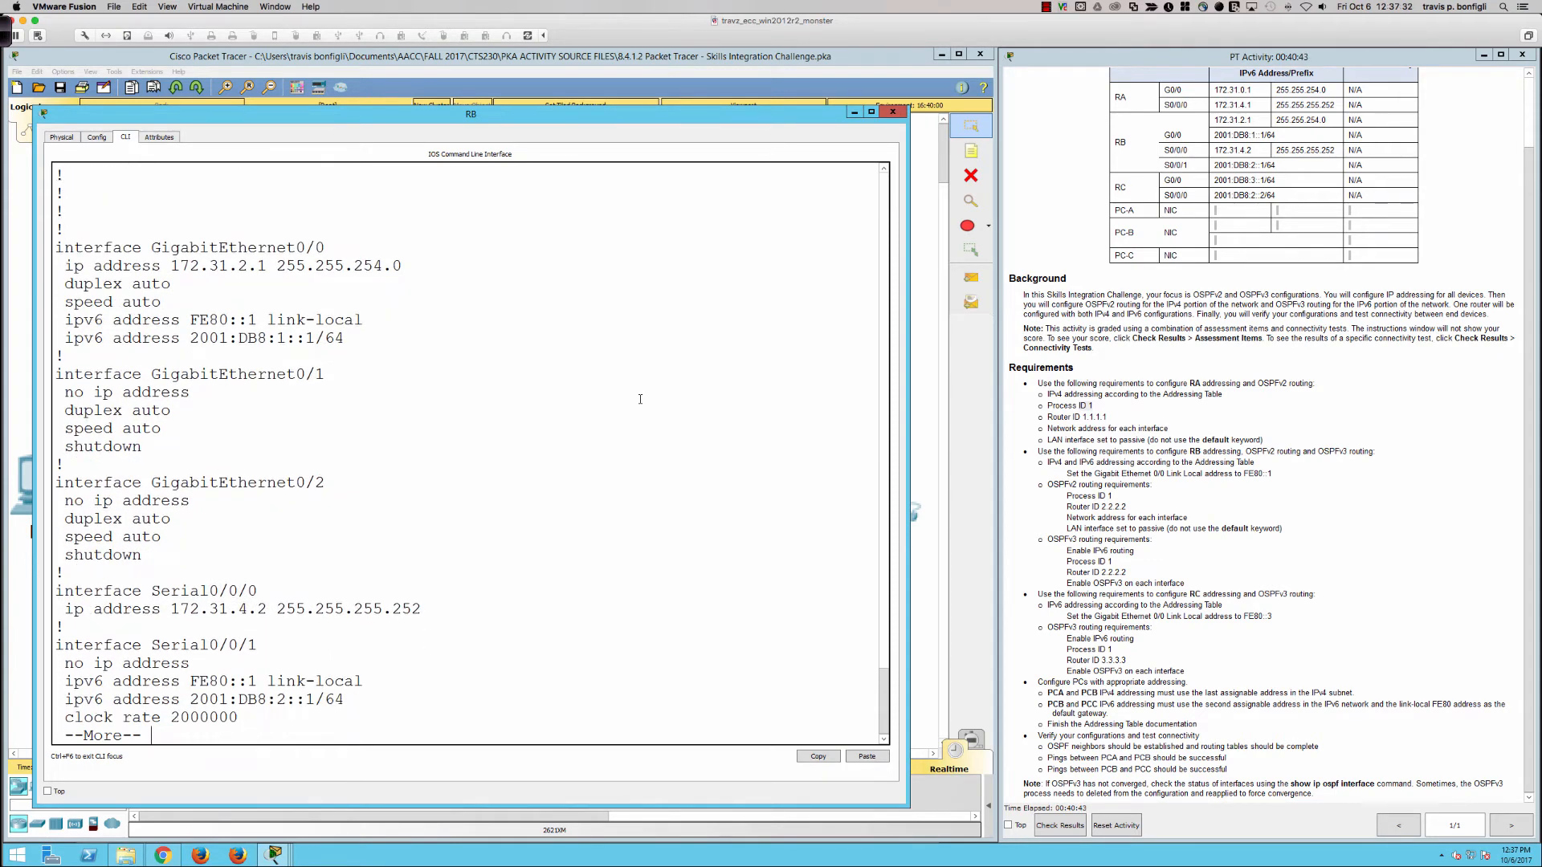
key(Return)
key(Return)
key(Return)
key(Return)
key(Return)
key(Return)
key(Return)
key(Return)
key(Return)
key(Return)
key(Return)
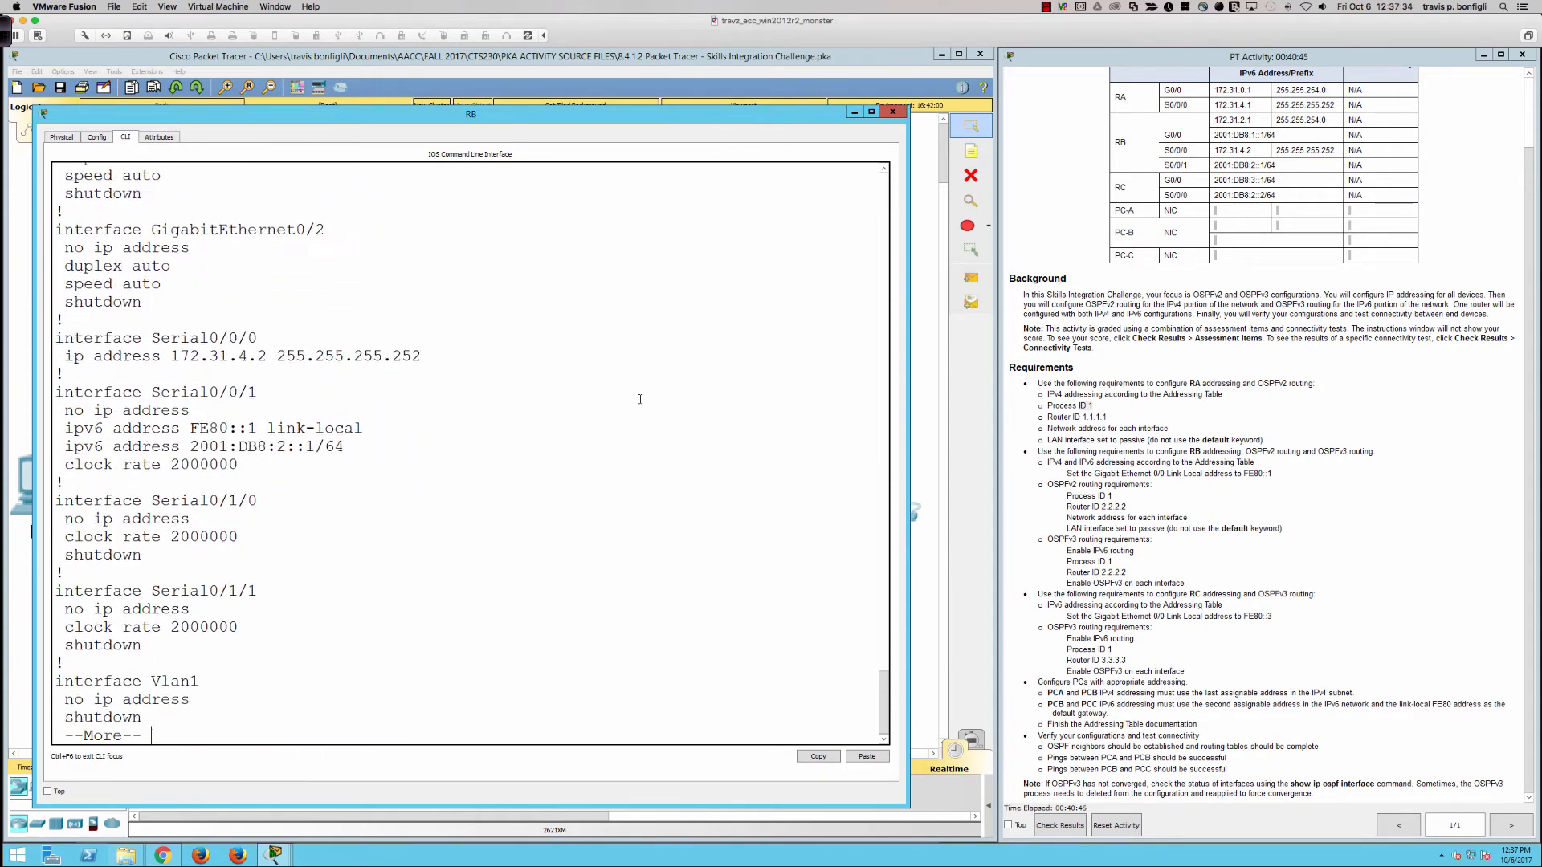
key(Return)
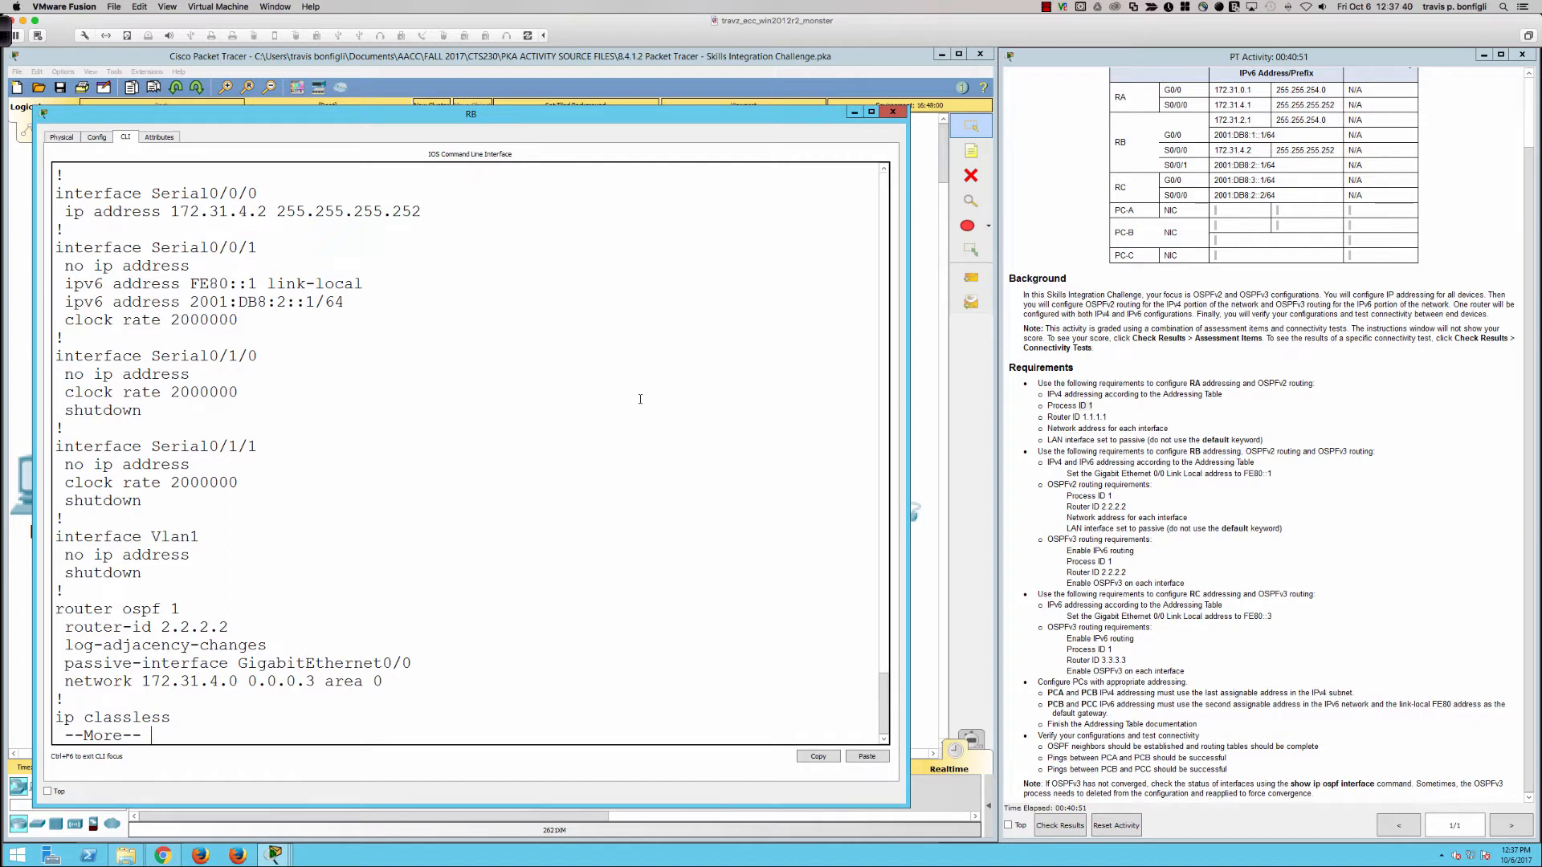
key(q)
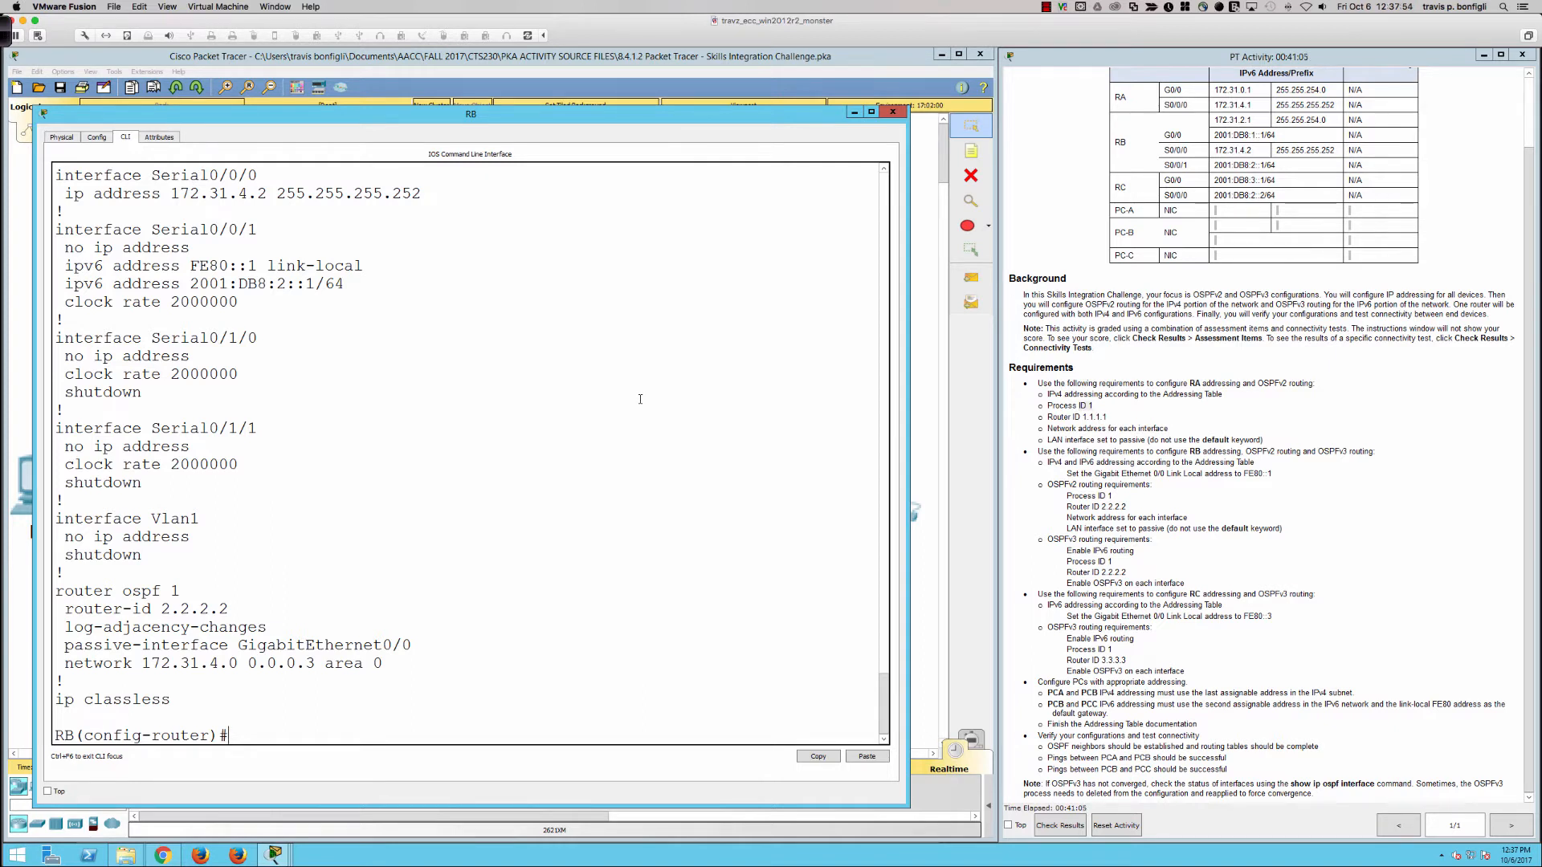
text(do sh ip proto)
key(Return)
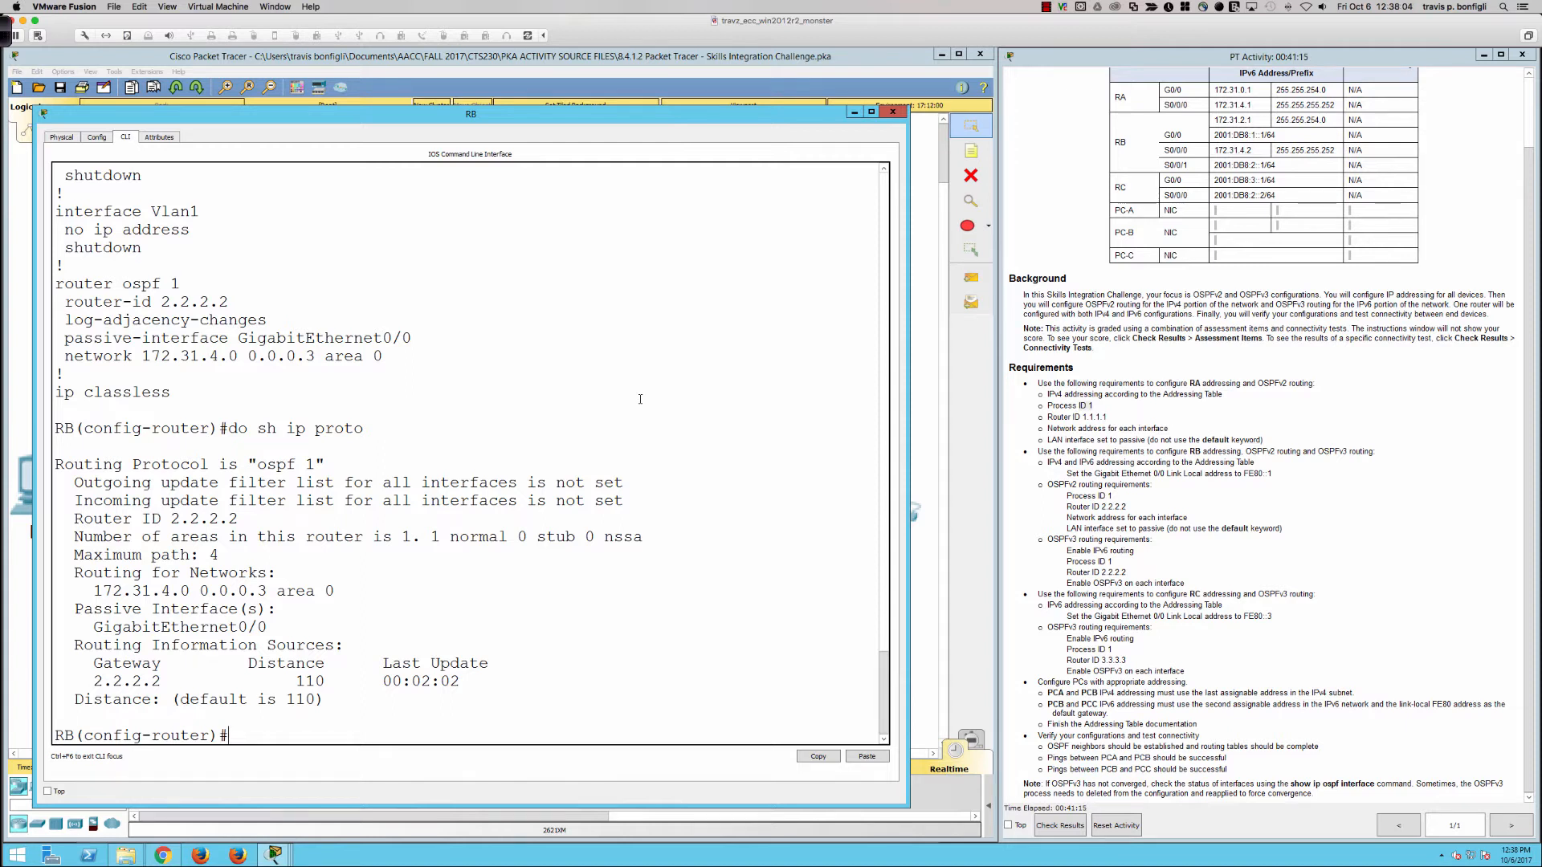
Return to RA's command line and check the second OSPF network statement in its running configuration output.
click(31, 368)
click(335, 472)
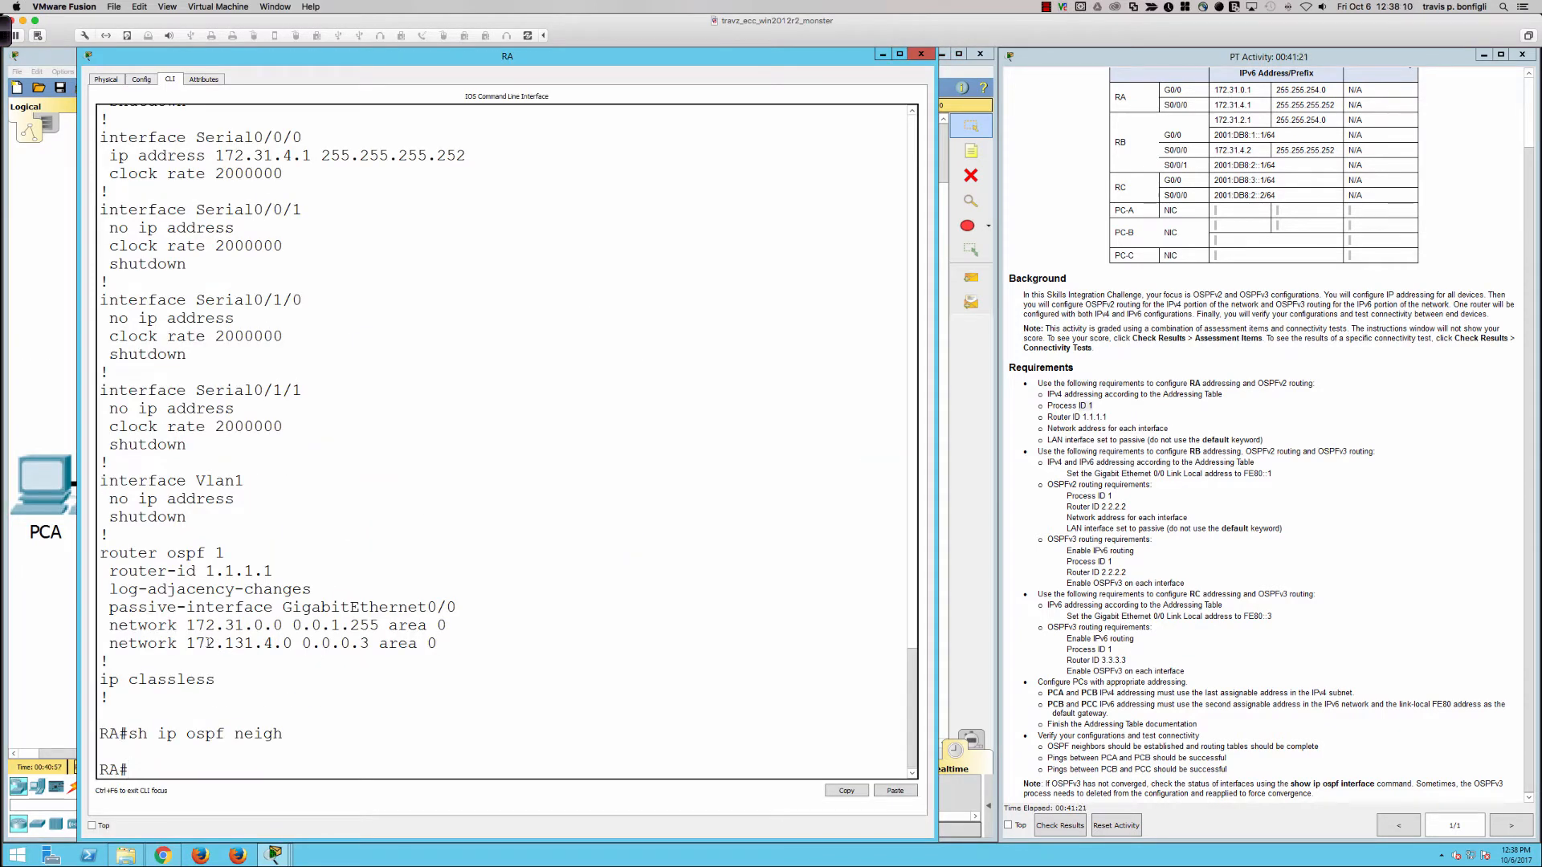
drag(227, 643, 255, 644)
click(455, 690)
Remove the network 172.131.4.0 0.0.0.3 area 0 statement from OSPF process 1 on RA.
text(conf t)
key(Return)
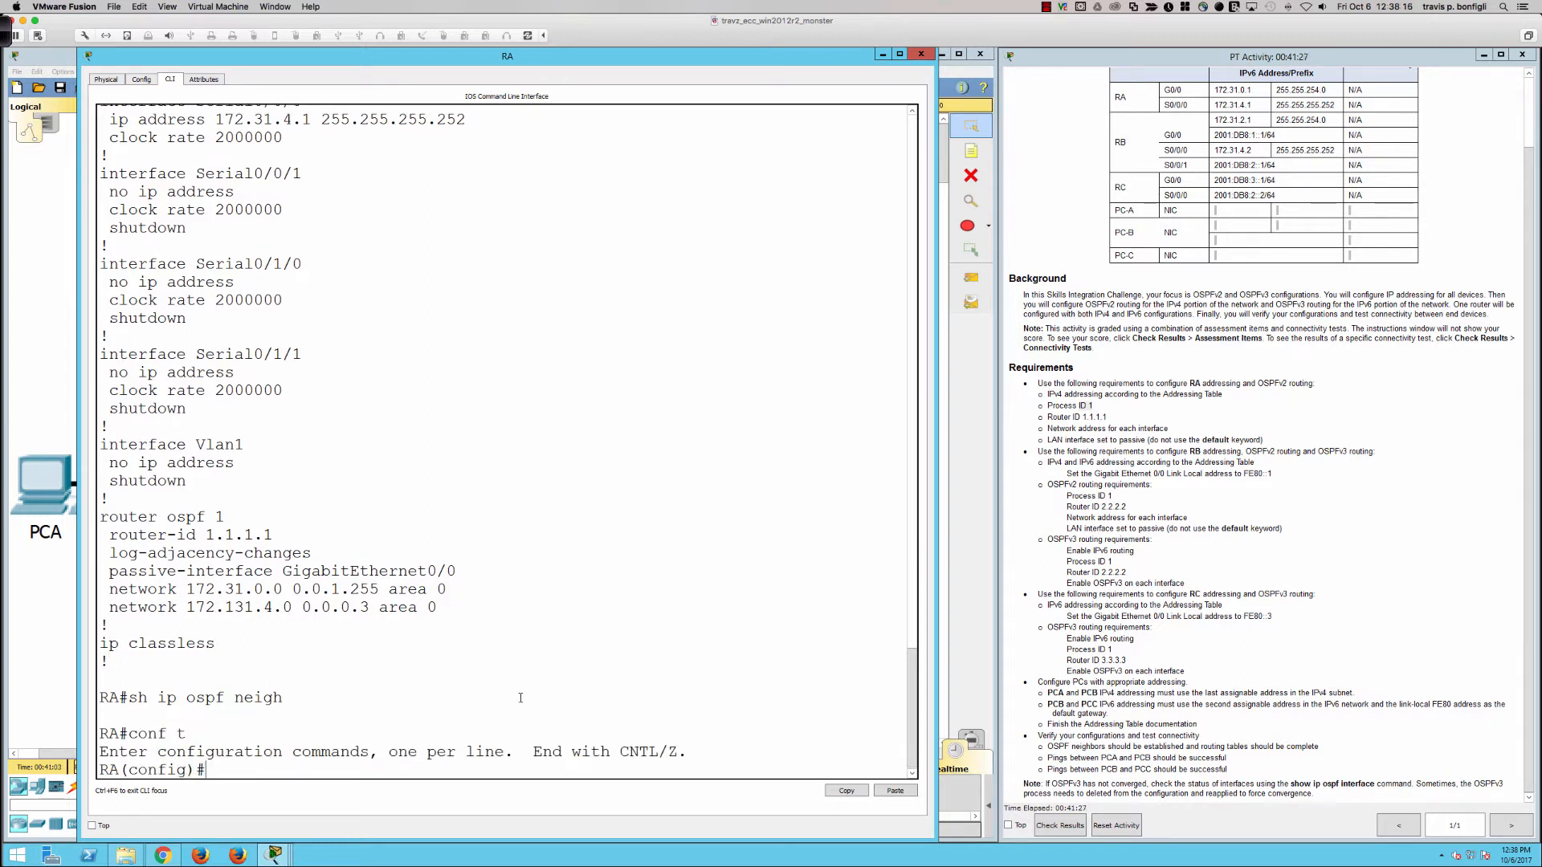
text(router ospf 1)
key(Return)
text(no )
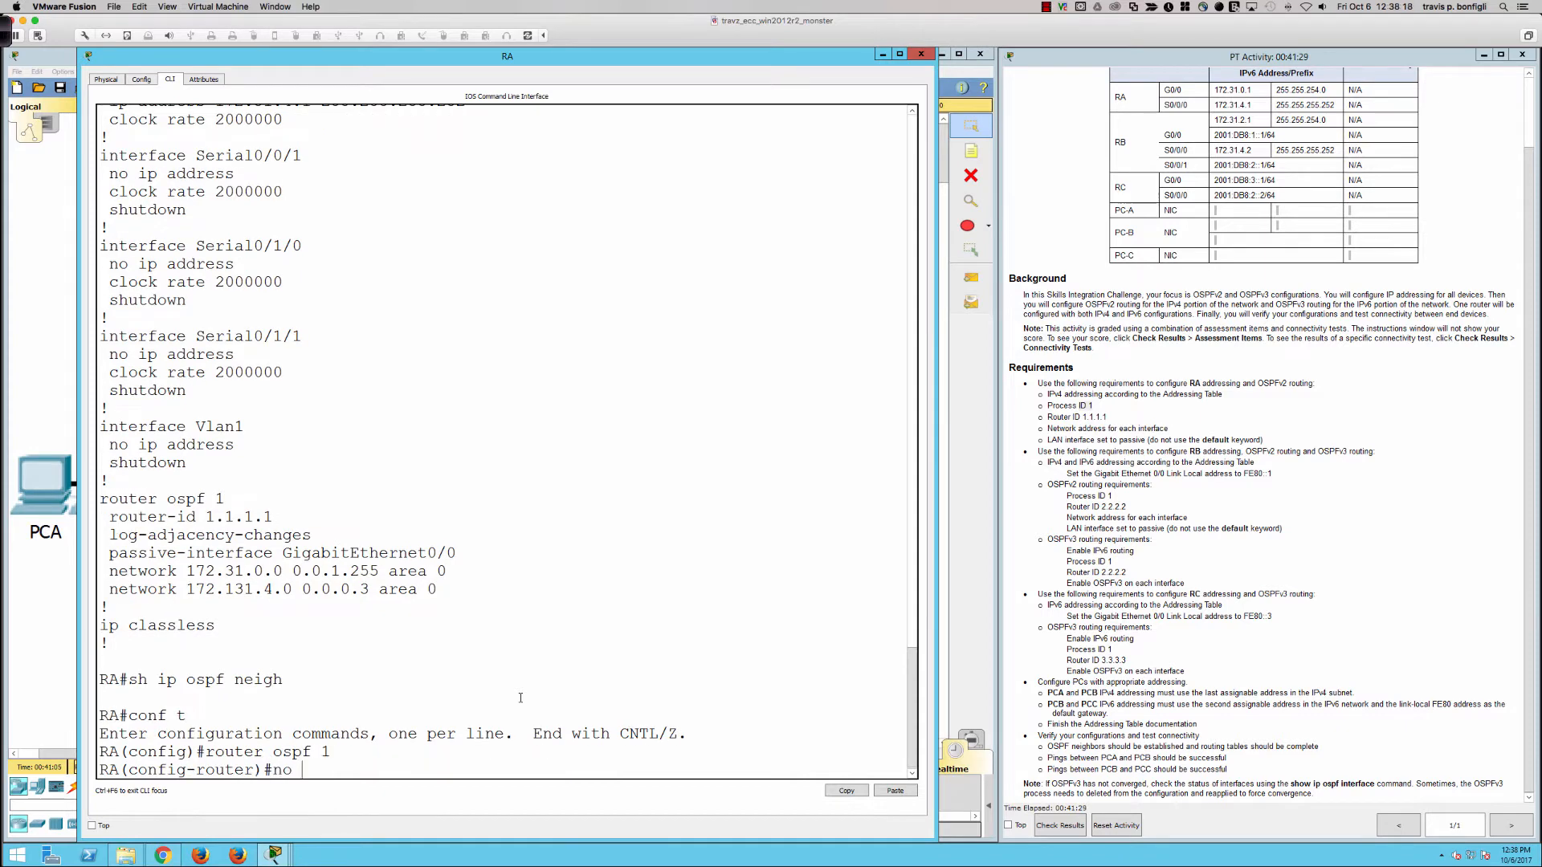
text(net)
key(Tab)
text(172.131)
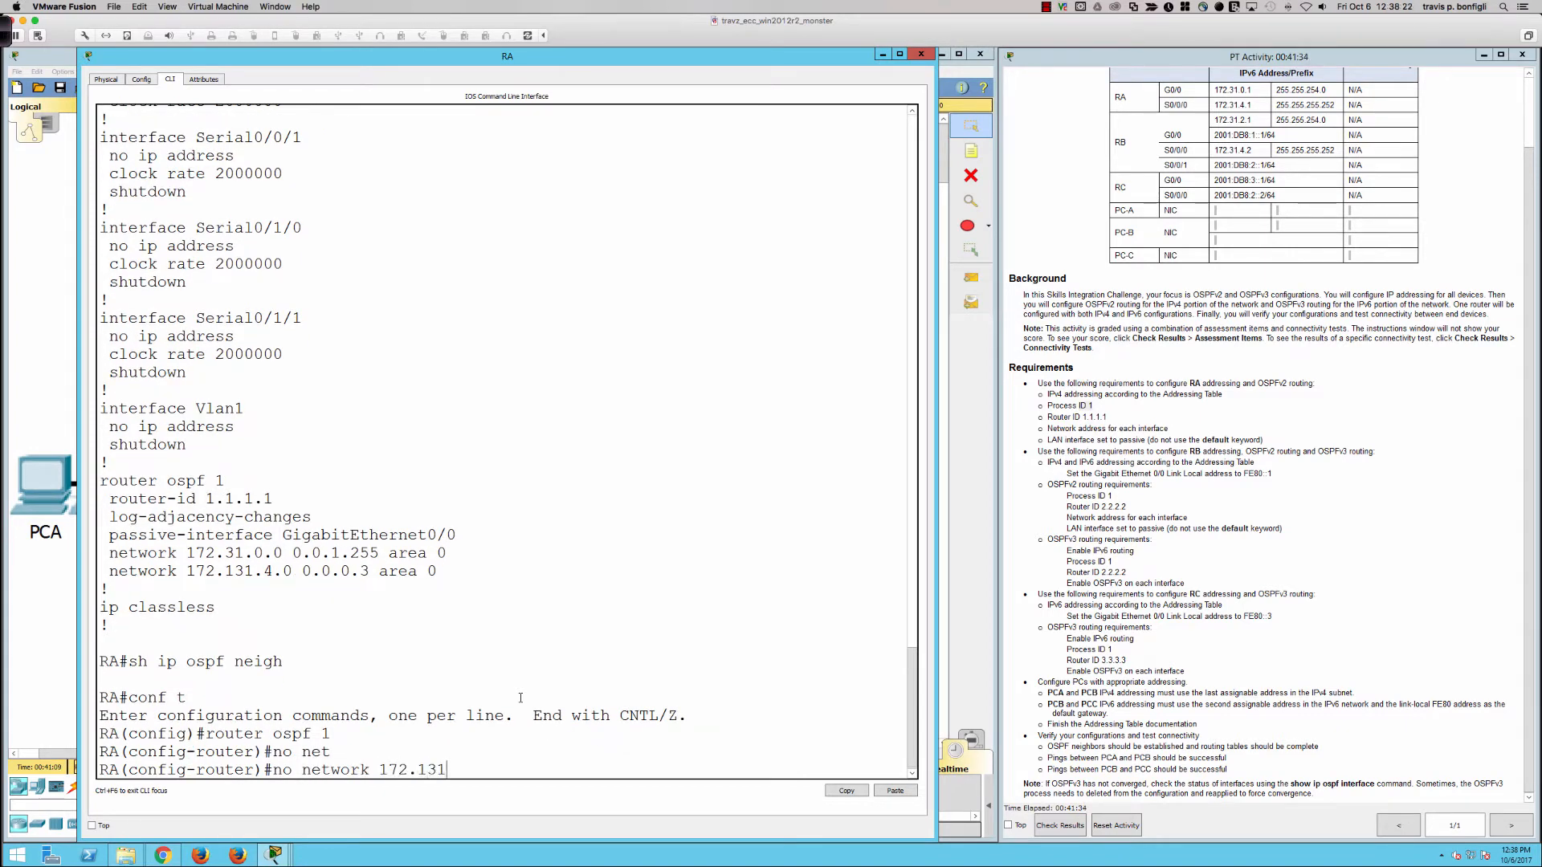
text(.4.0 0.0.0.3 area 0)
key(Return)
Add network 172.31.4.0 with wildcard 0.0.0.3 in area 0 to RA's OSPF process 1.
text(net)
key(Tab)
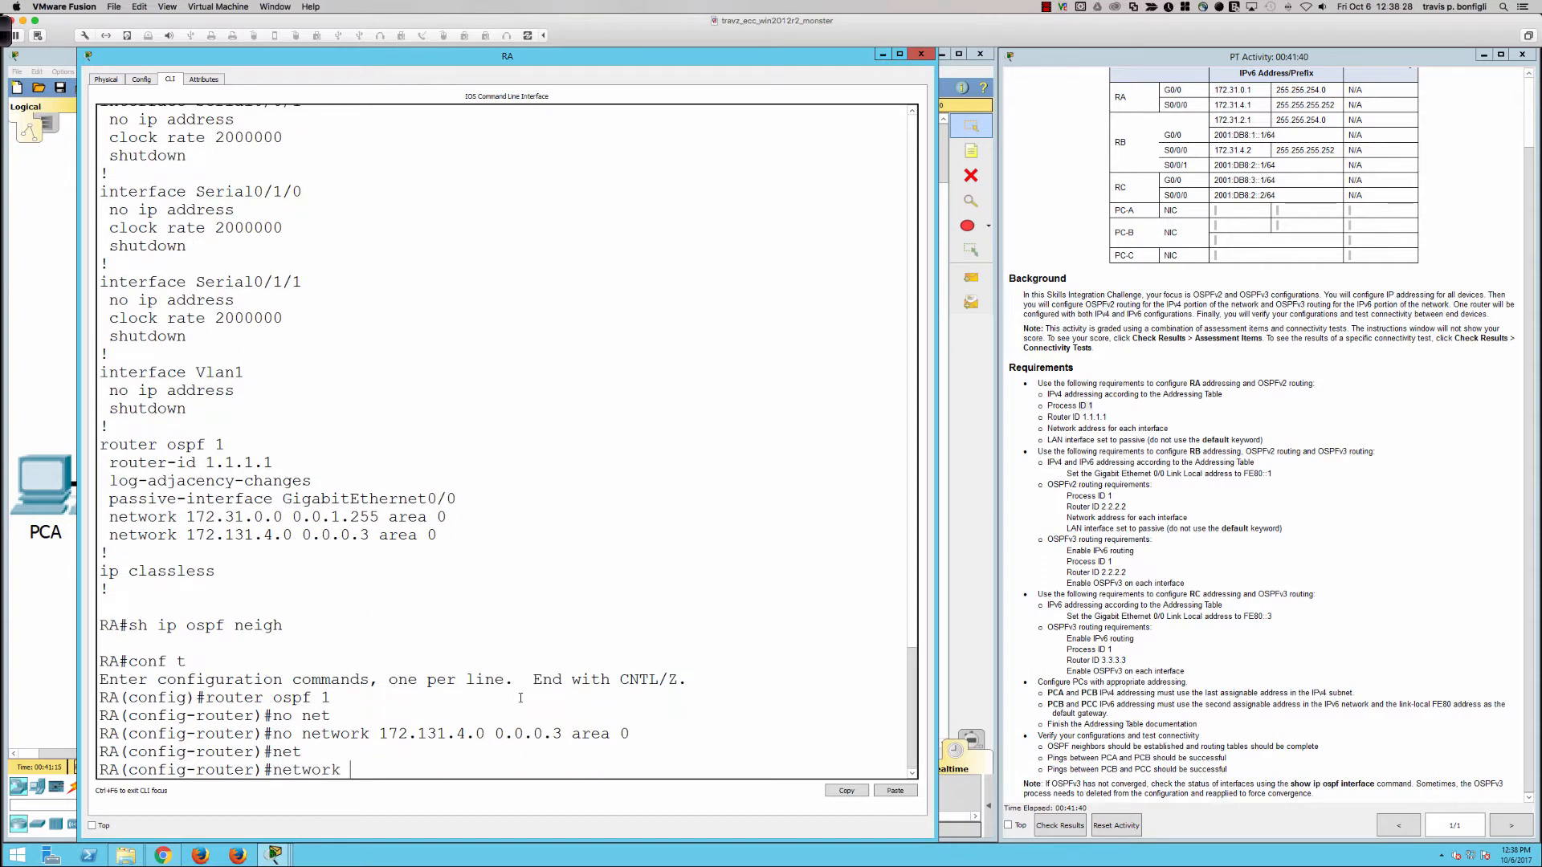
text(172.31.4.0 0.0.0.3 area 0)
key(Return)
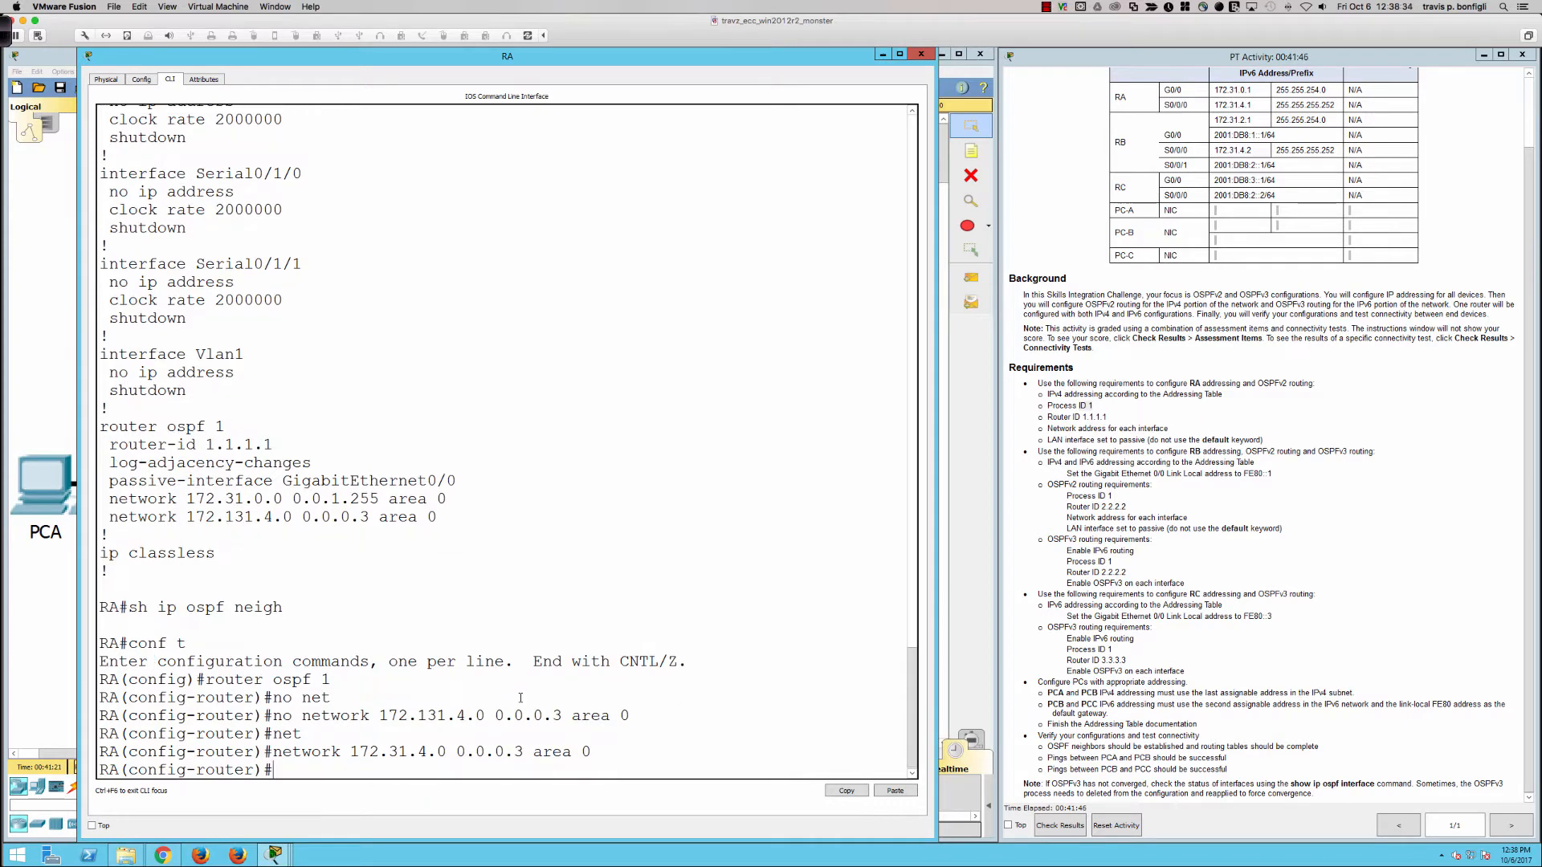
Return to RB's command line, leave OSPFv2 router configuration and enable IPv6 unicast routing.
click(46, 379)
click(502, 323)
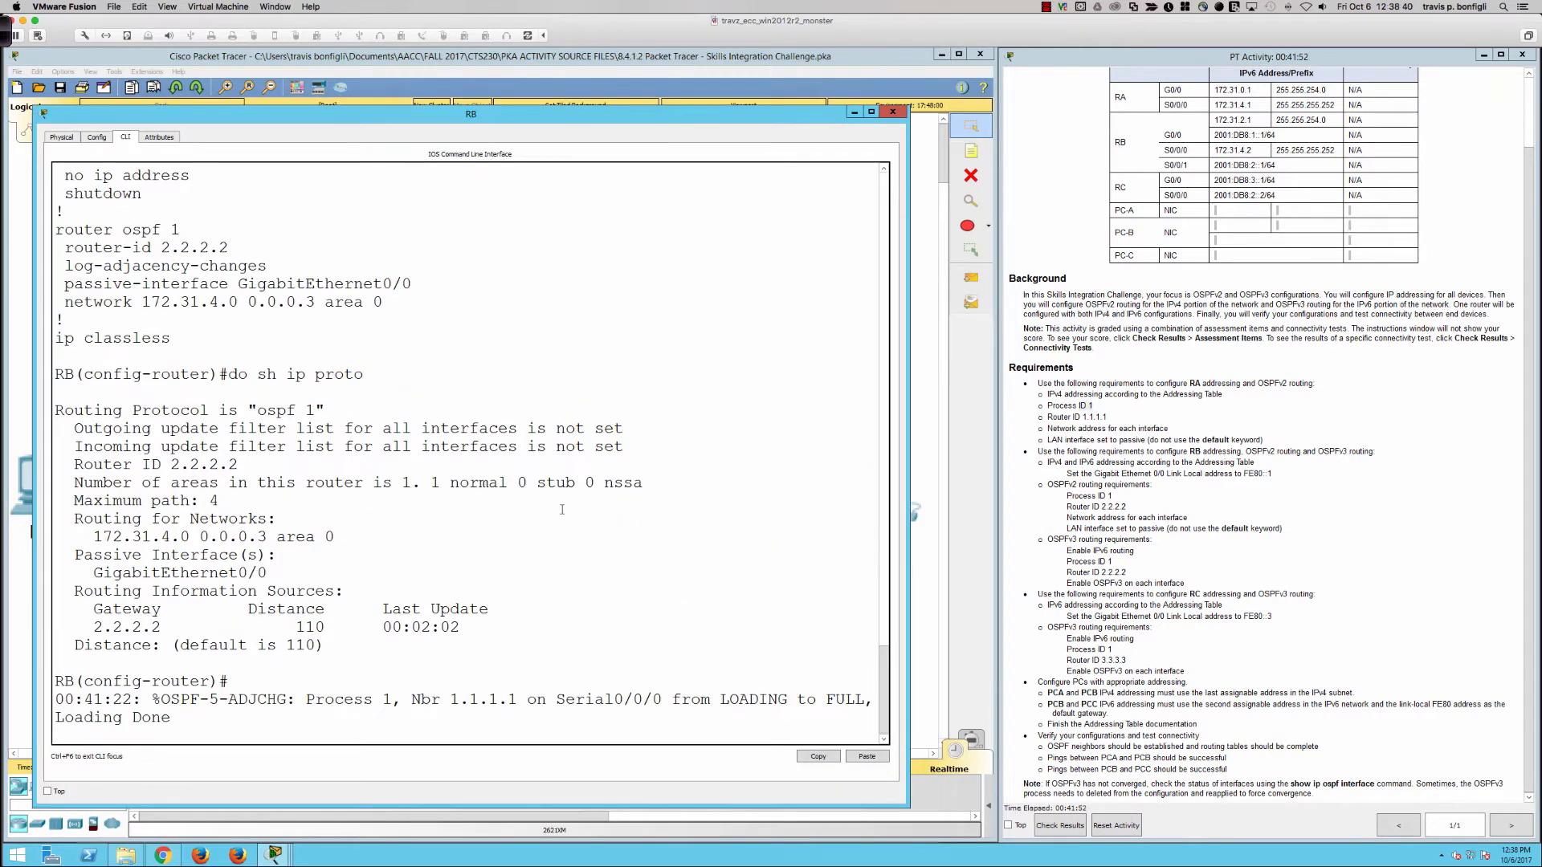
key(Return)
key(Return)
key(Return)
key(Return)
key(Return)
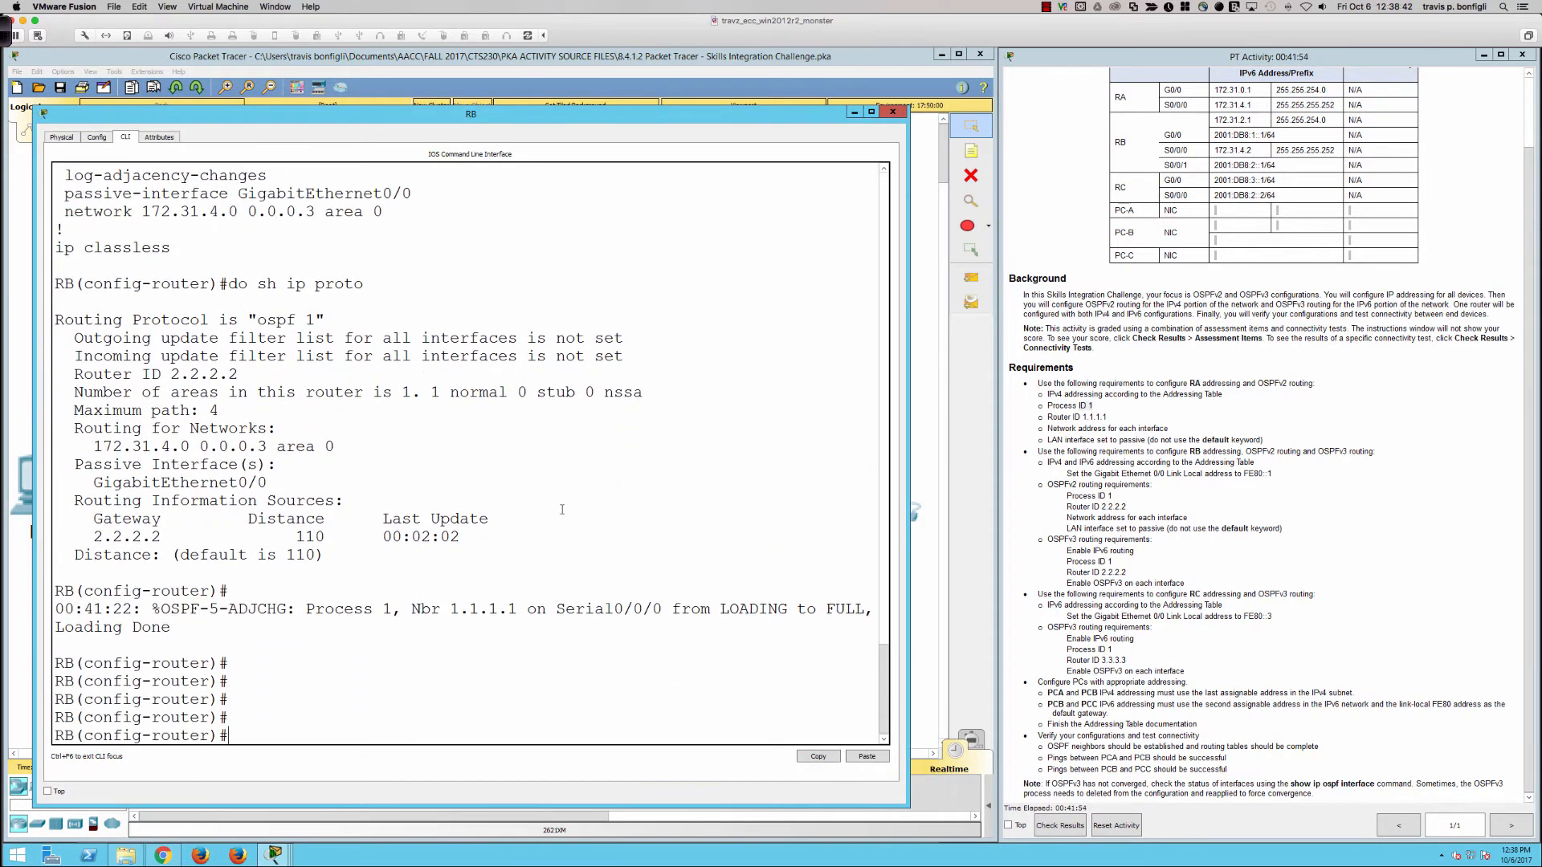
text(exit)
key(Return)
text(ipv6 un)
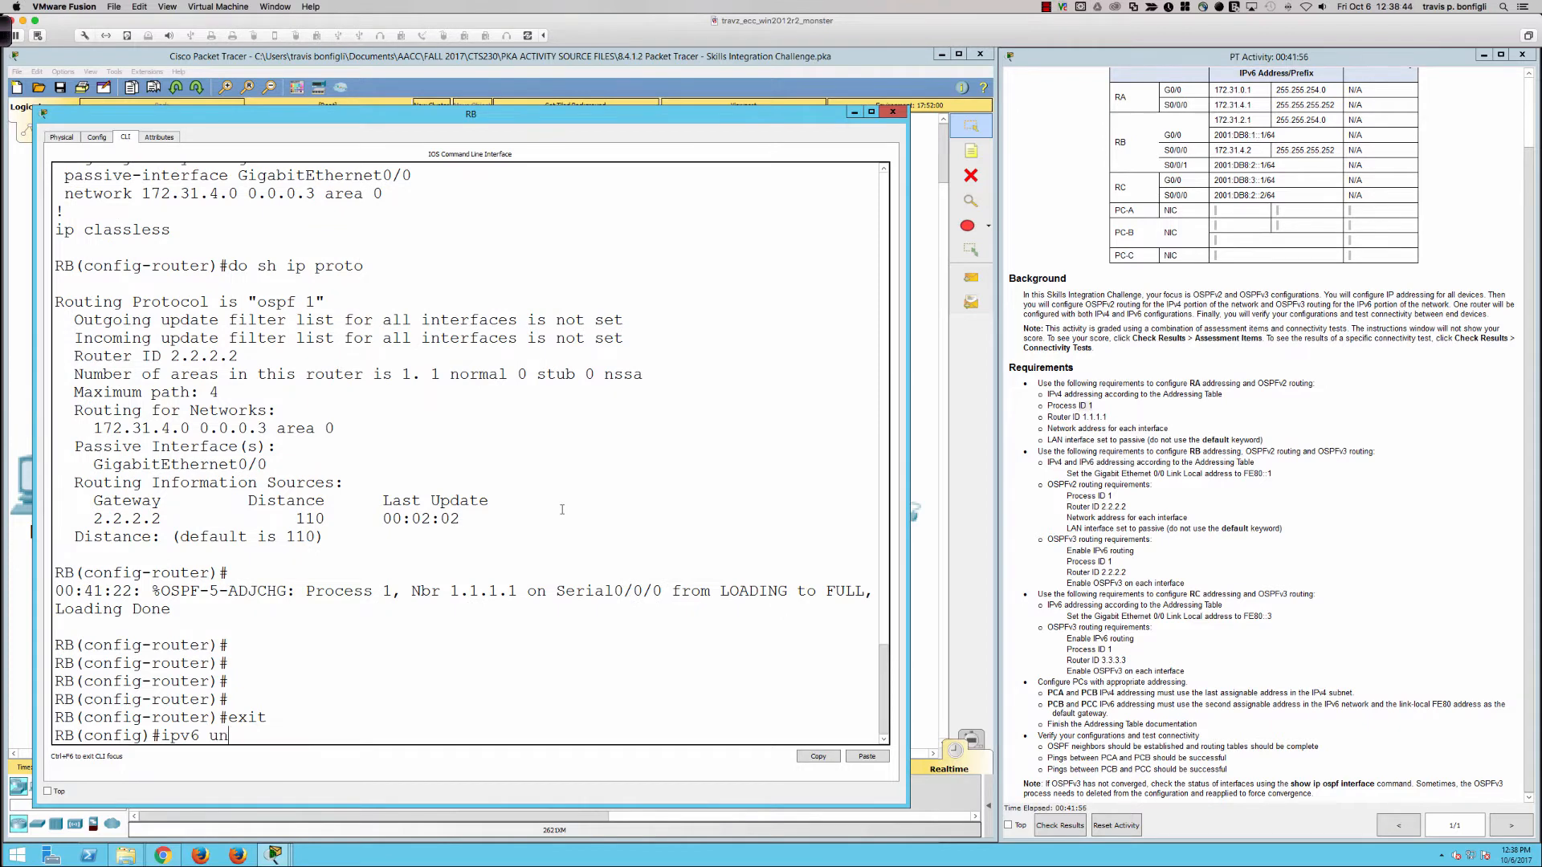
text(i)
key(Tab)
key(Return)
Configure OSPFv3 process 1 on RB with GigabitEthernet0/0 as a passive interface and router ID 2.2.2.2.
text(ipv6)
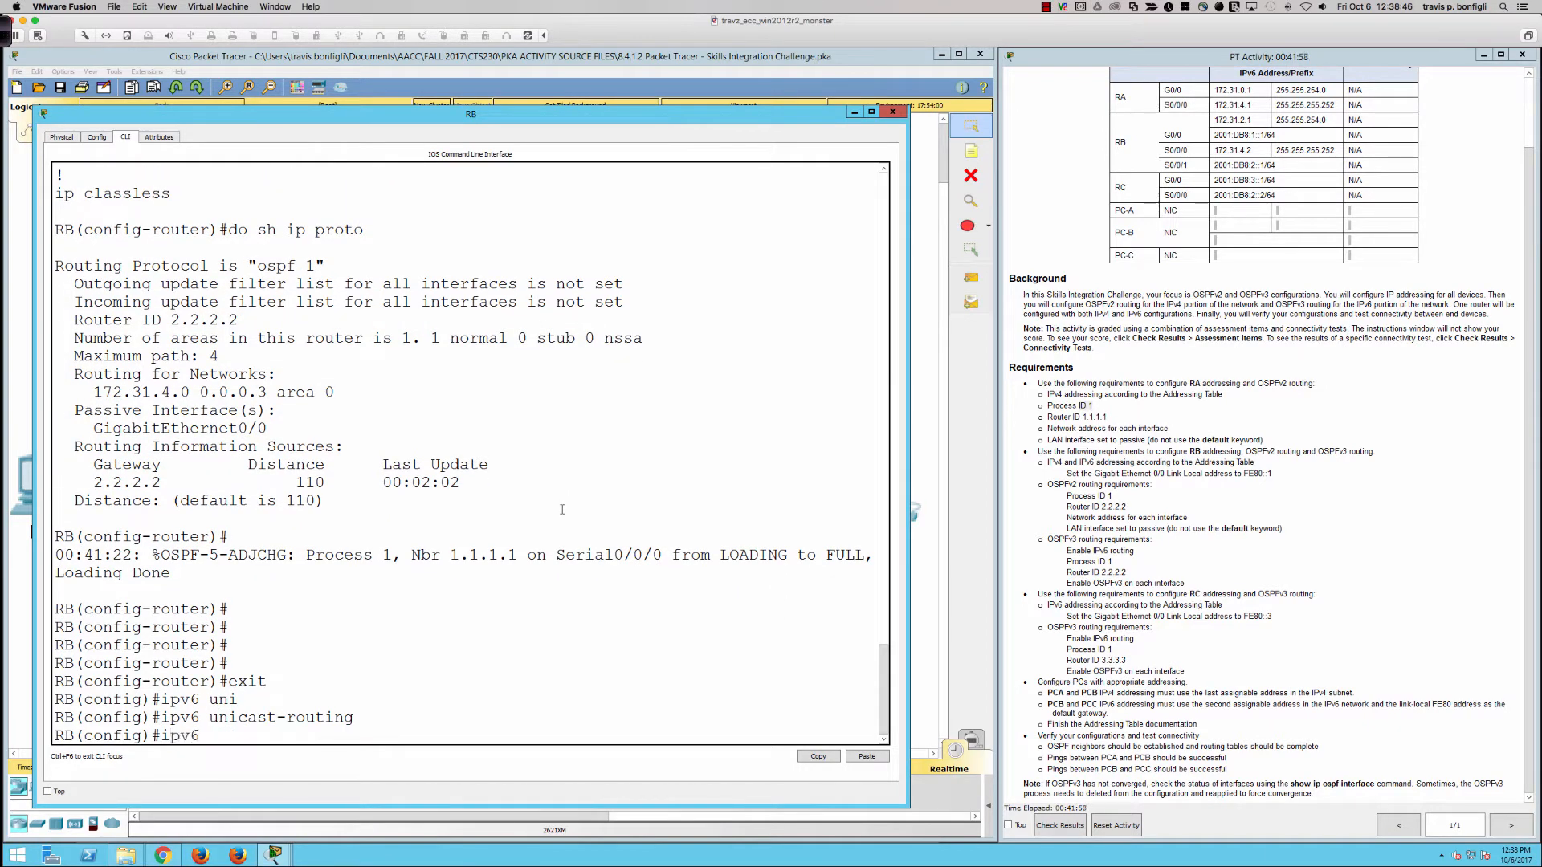
text( router ospf 1)
key(Return)
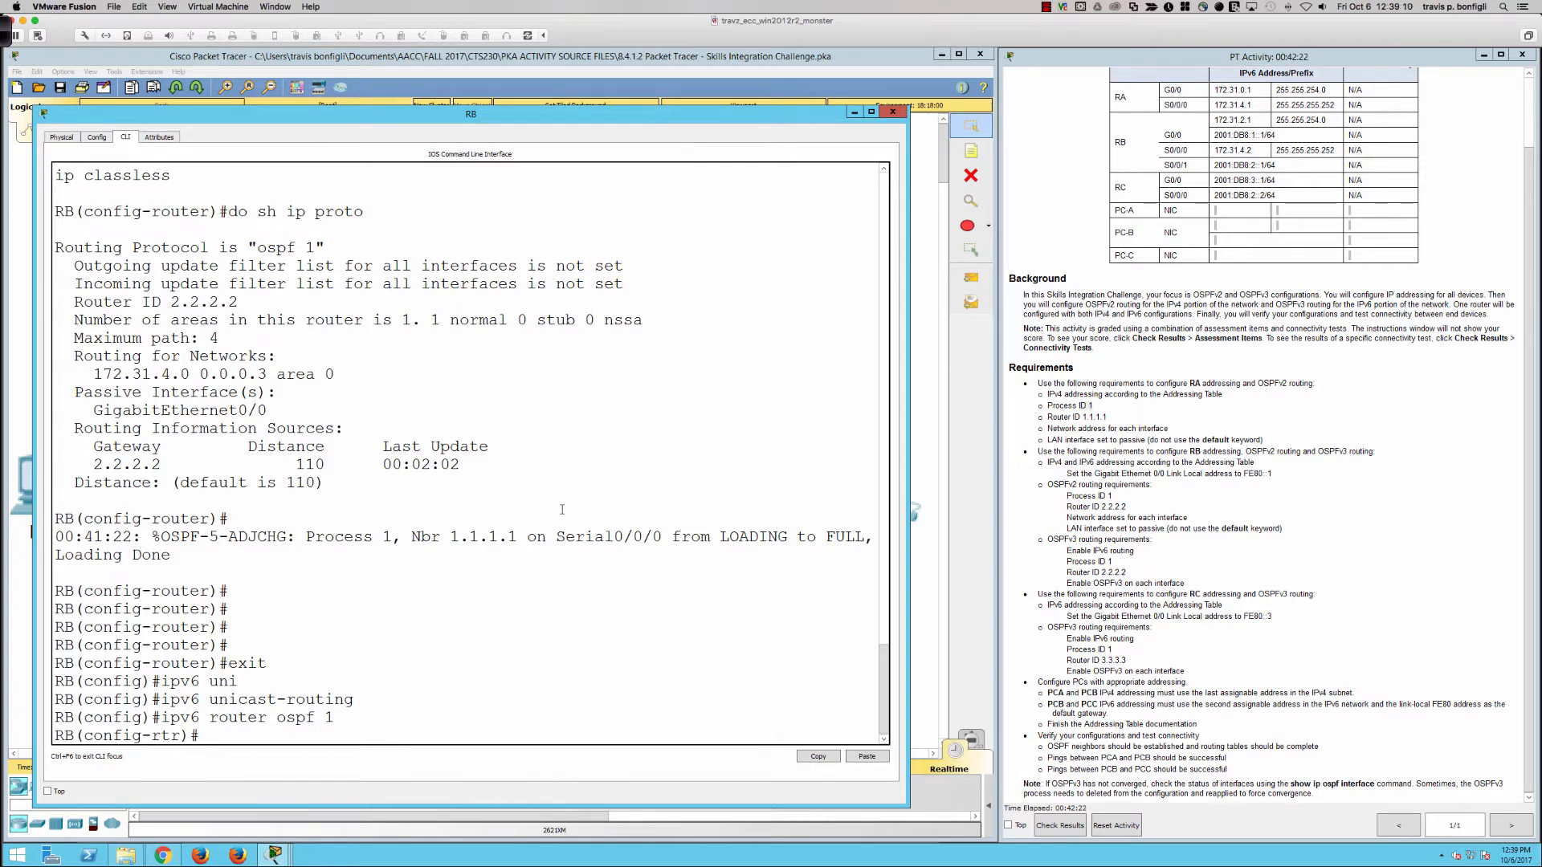
text(pas)
key(Tab)
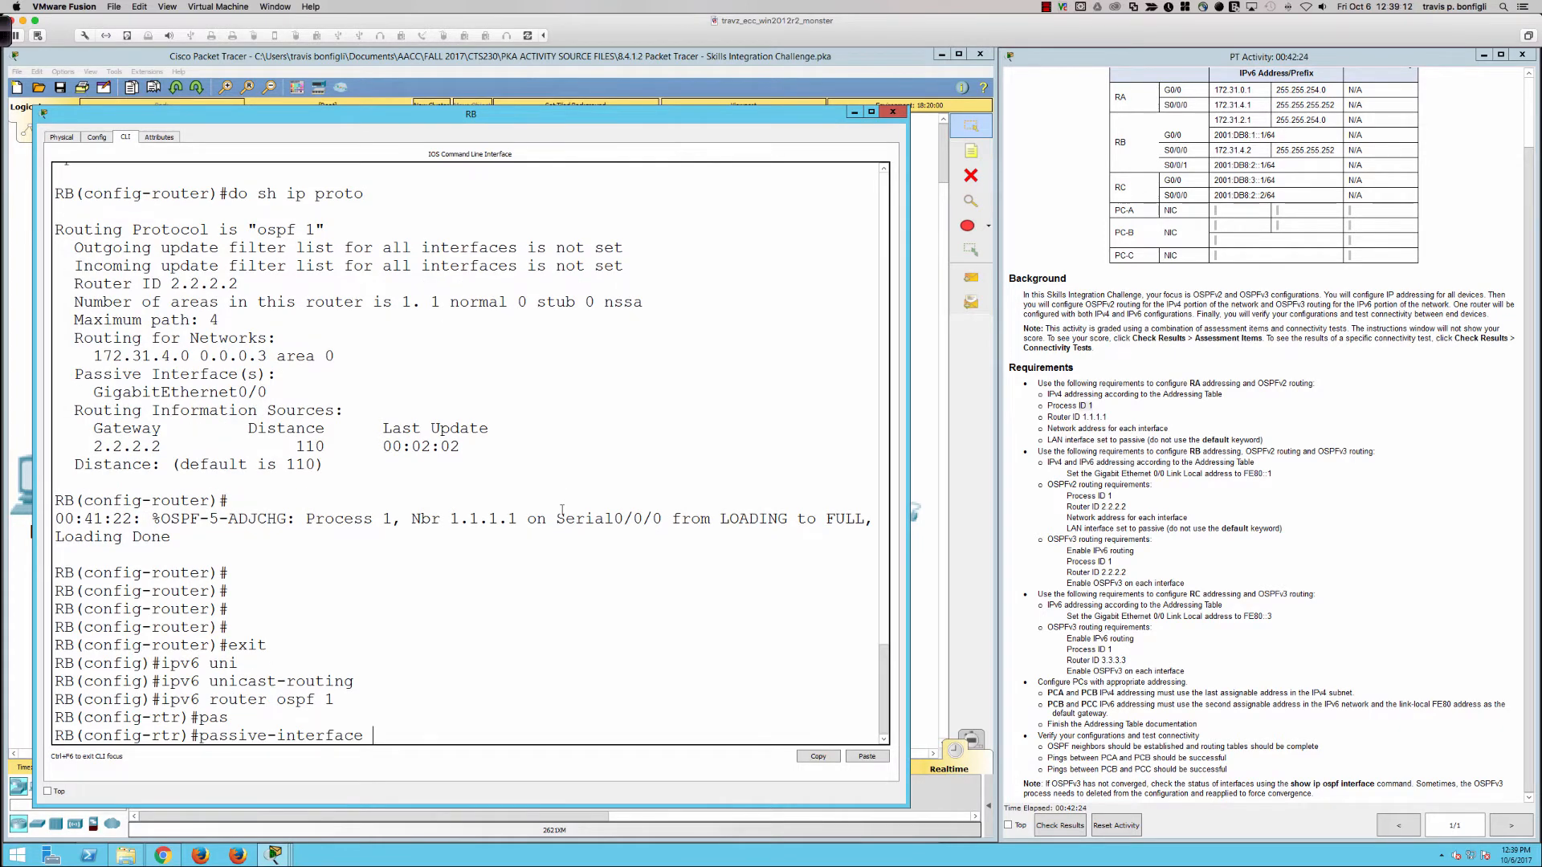
text(gi0/0)
key(Return)
text(rout)
key(Tab)
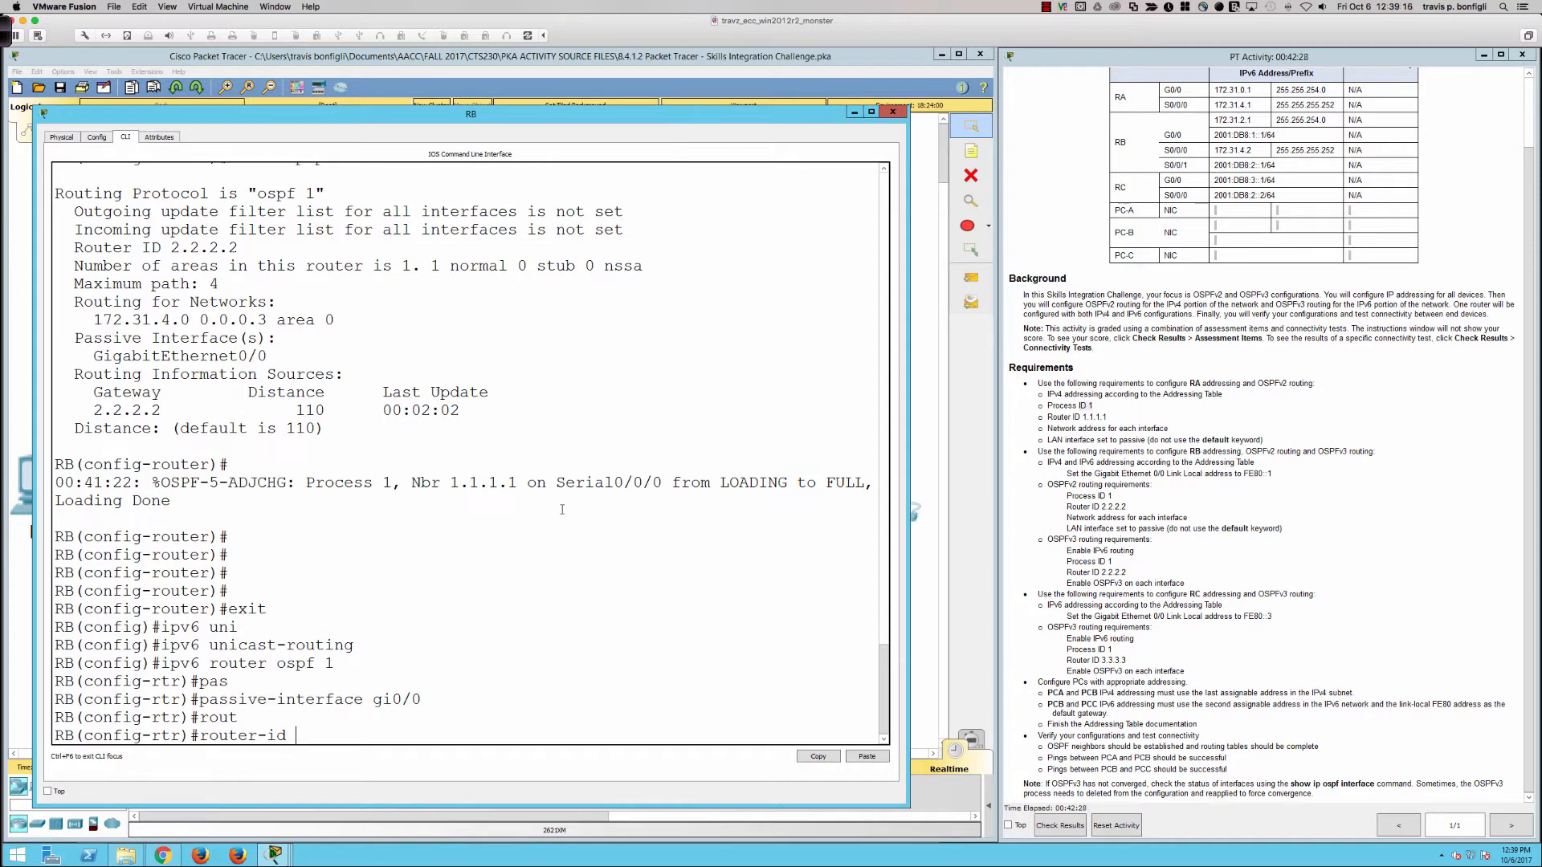
text(2.2.2.2)
key(Return)
Enable OSPFv3 process 1 in area 0 on RB's GigabitEthernet0/0 interface.
text(int gi0/0)
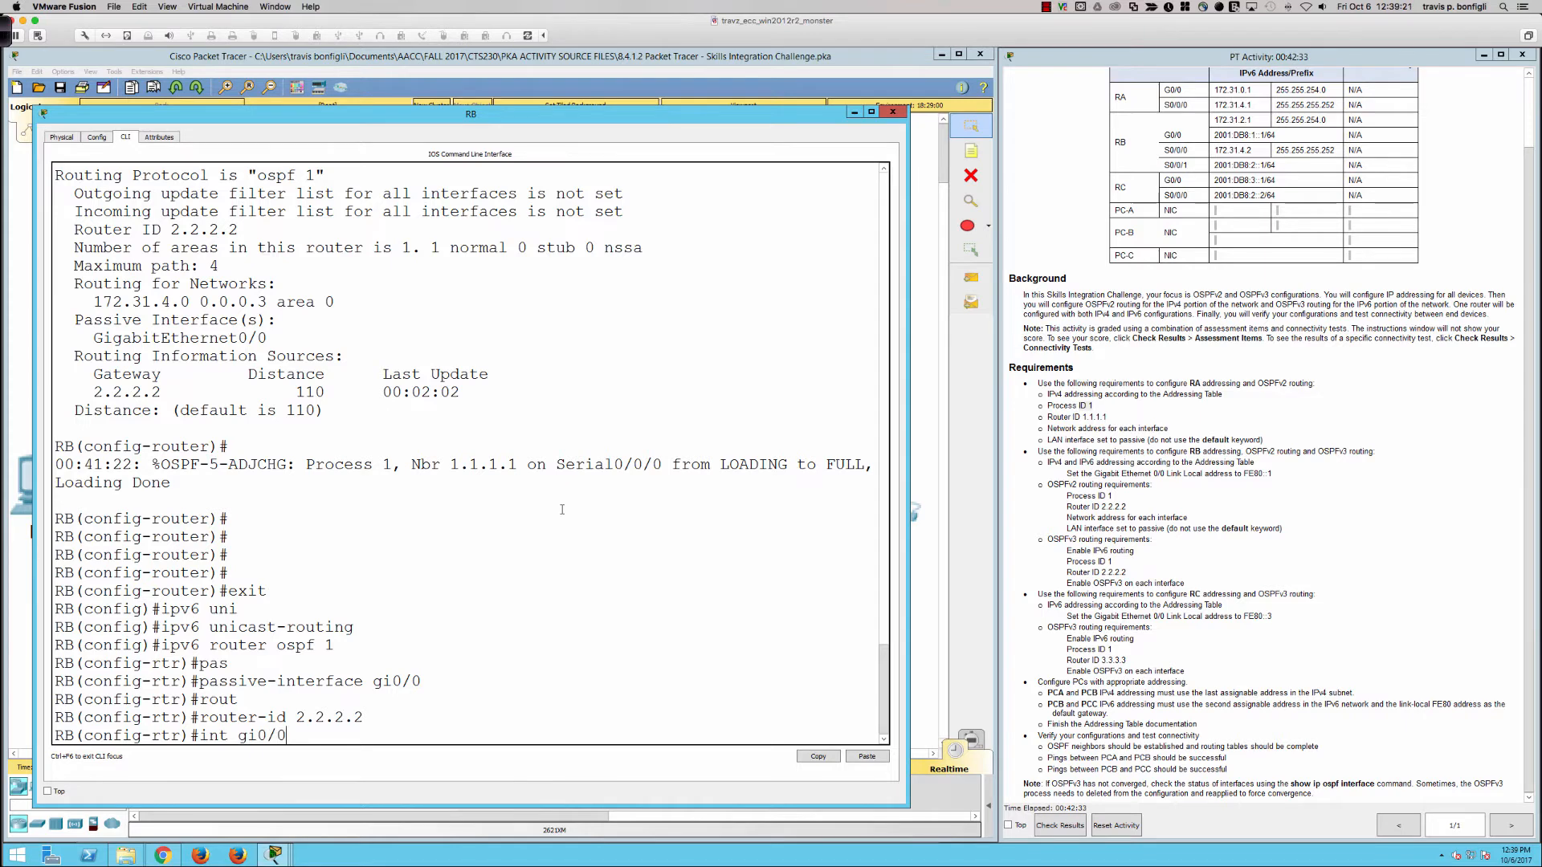
key(Return)
text(ipv6 ospf)
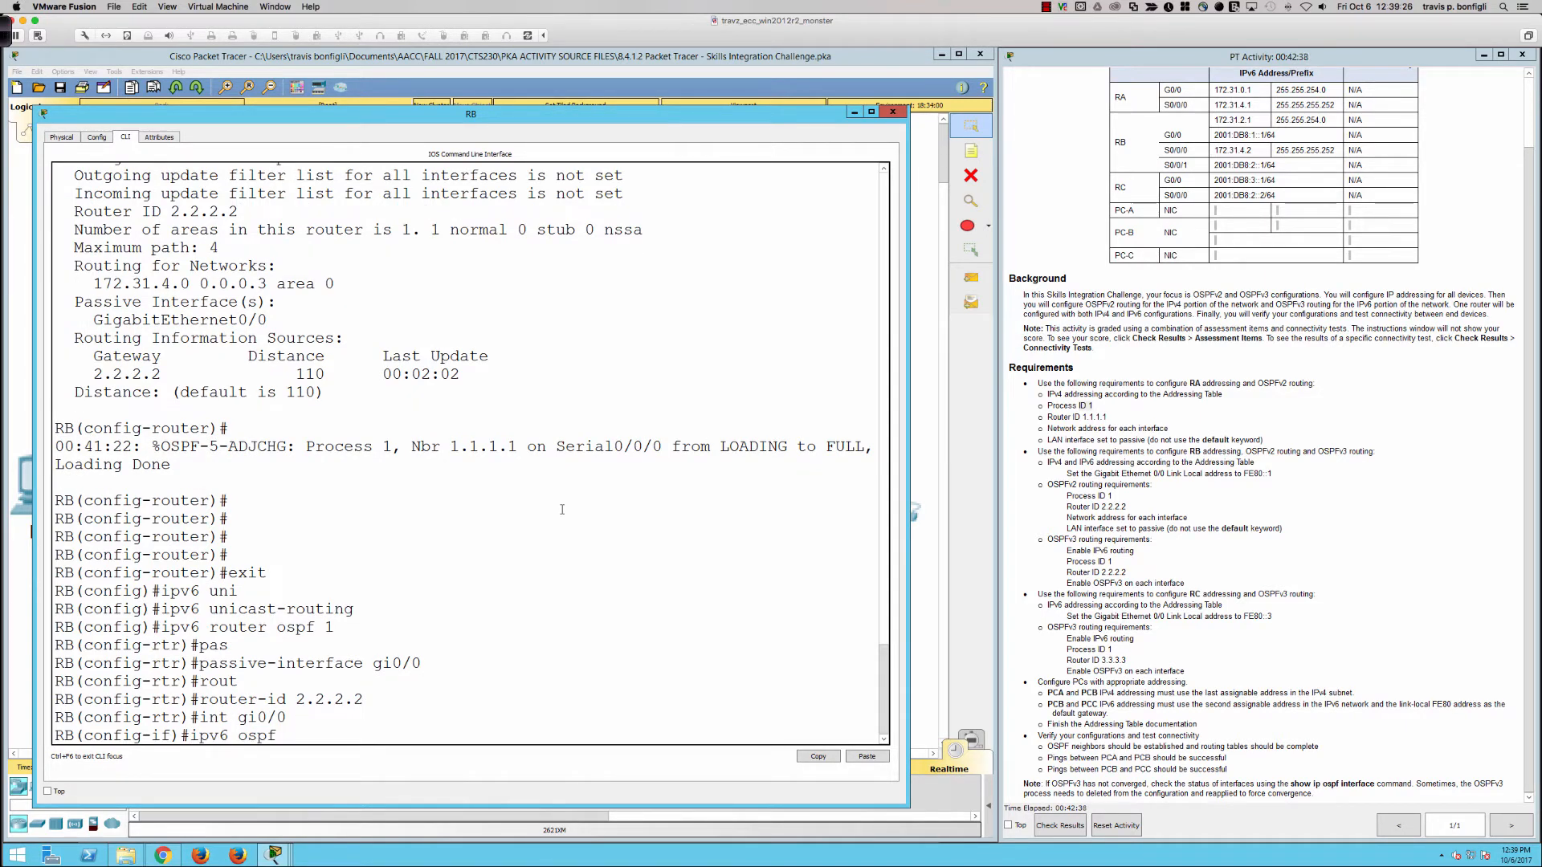
text( 1 area 0)
key(Return)
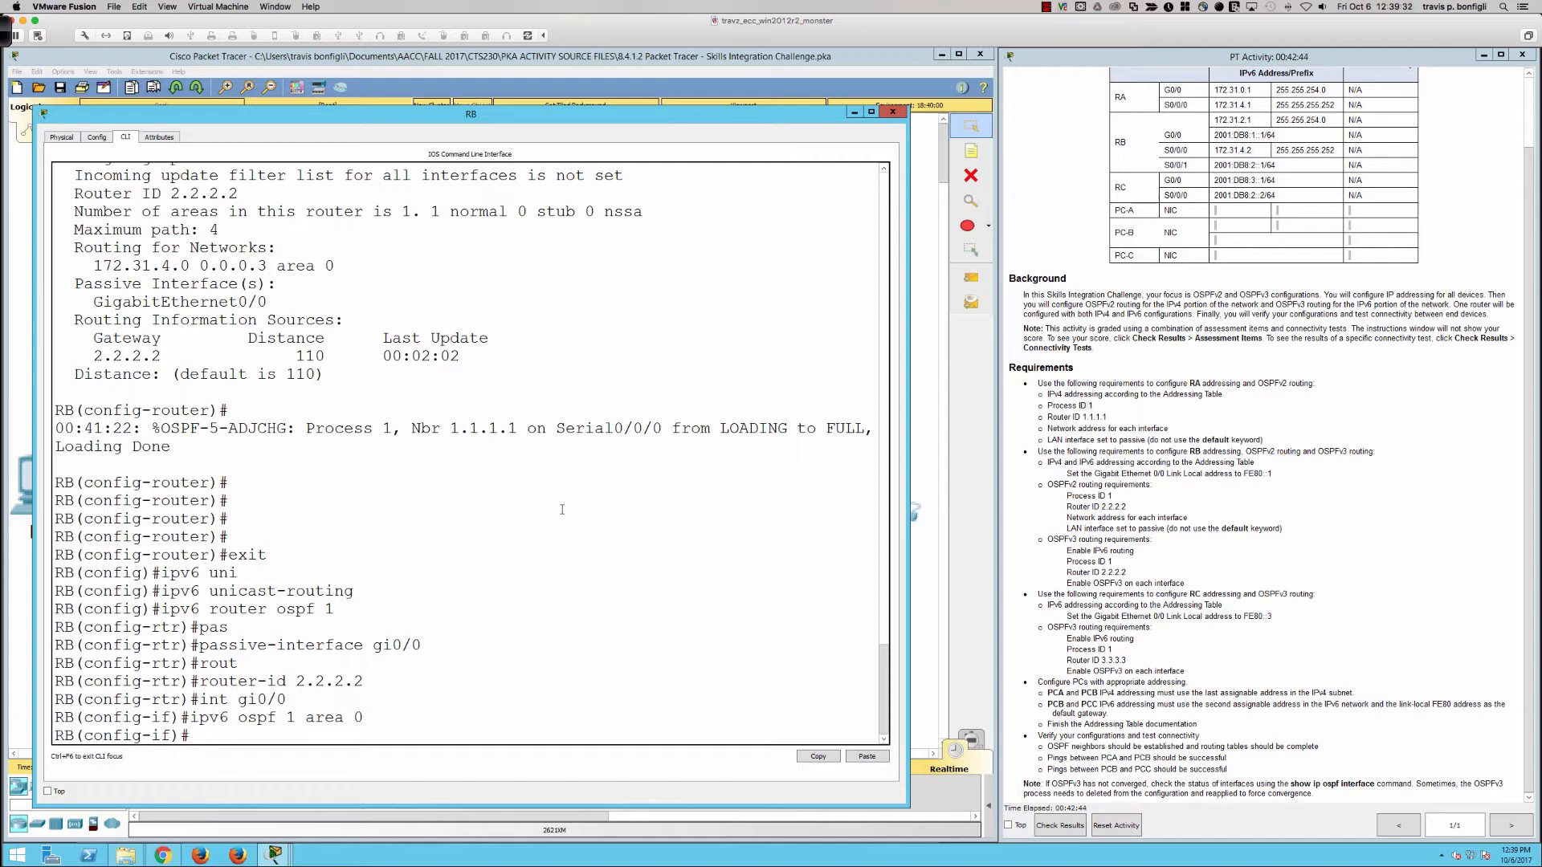
Enable OSPFv3 process 1 in area 0 on RB's Serial0/0/1 interface.
text(int s0/0/)
text(1)
key(Return)
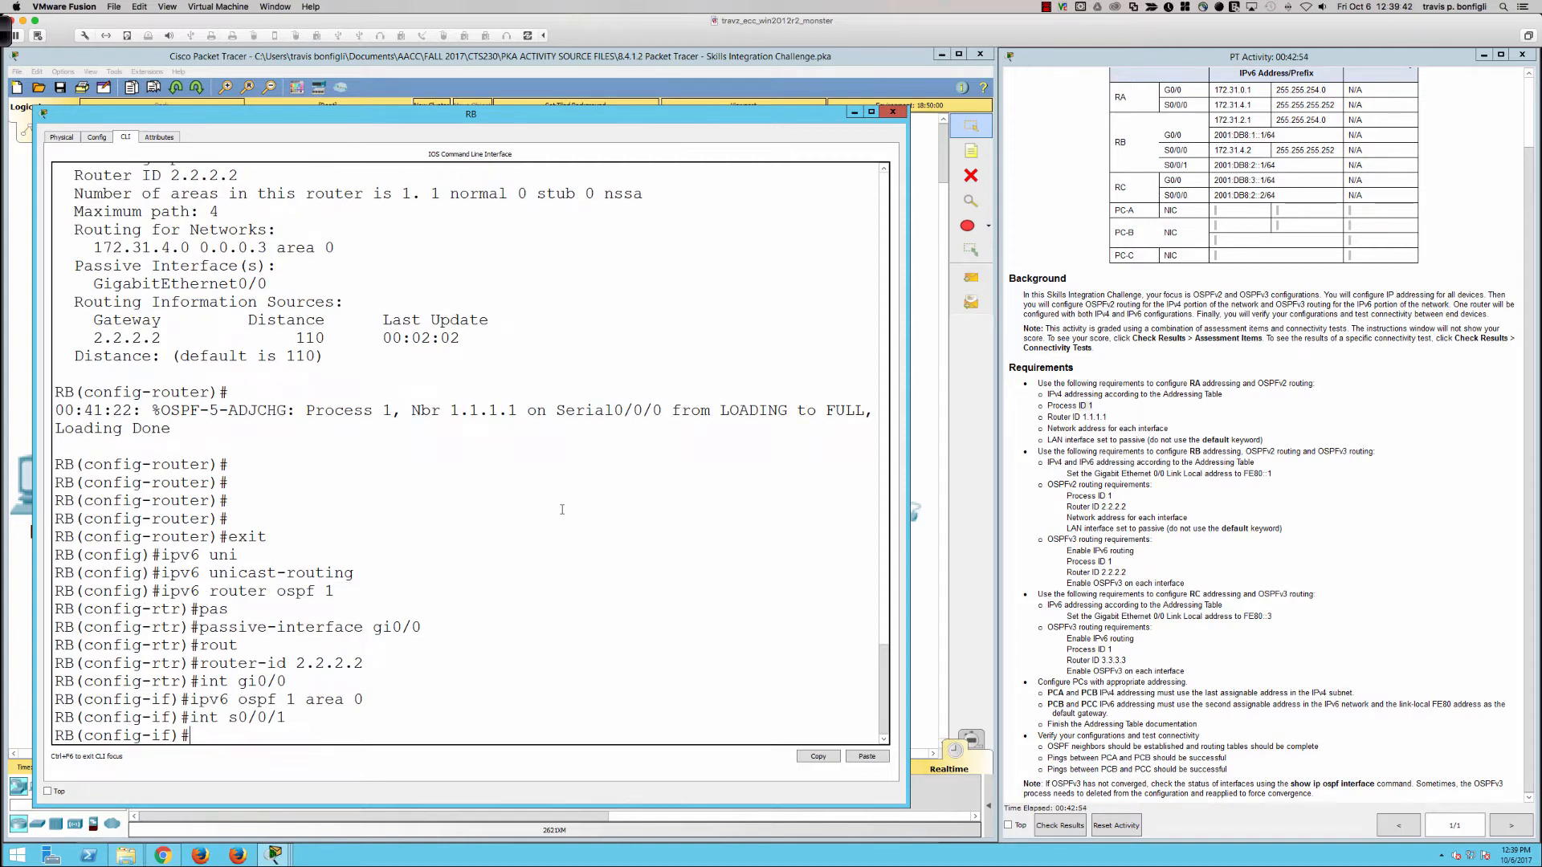
key(Up)
key(Up)
key(Return)
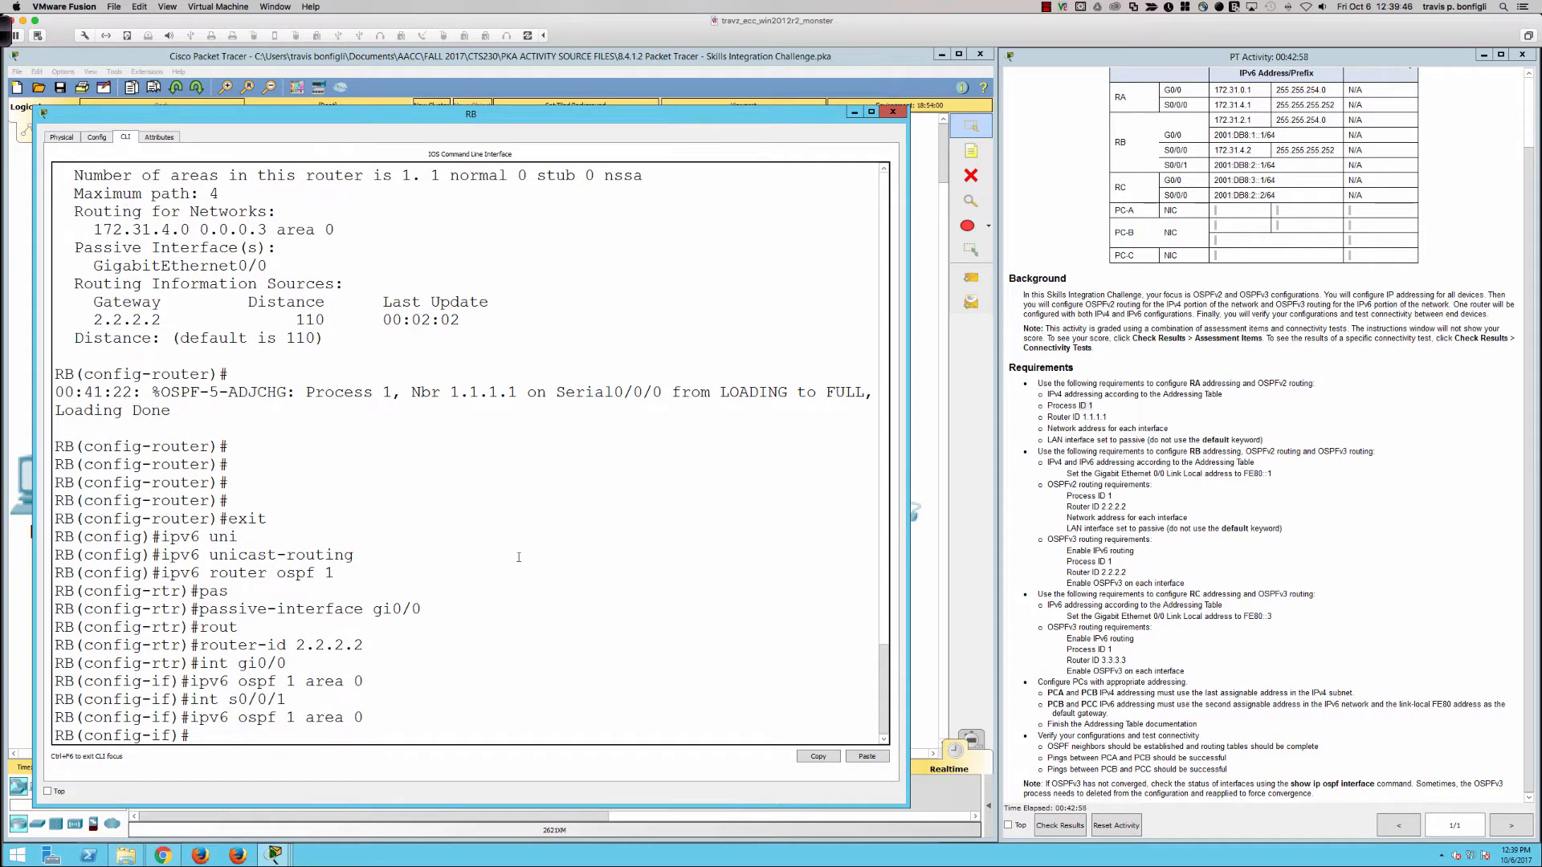
Return to the topology to check the RB–RC link, then display RB's IPv6 interface summary.
click(918, 476)
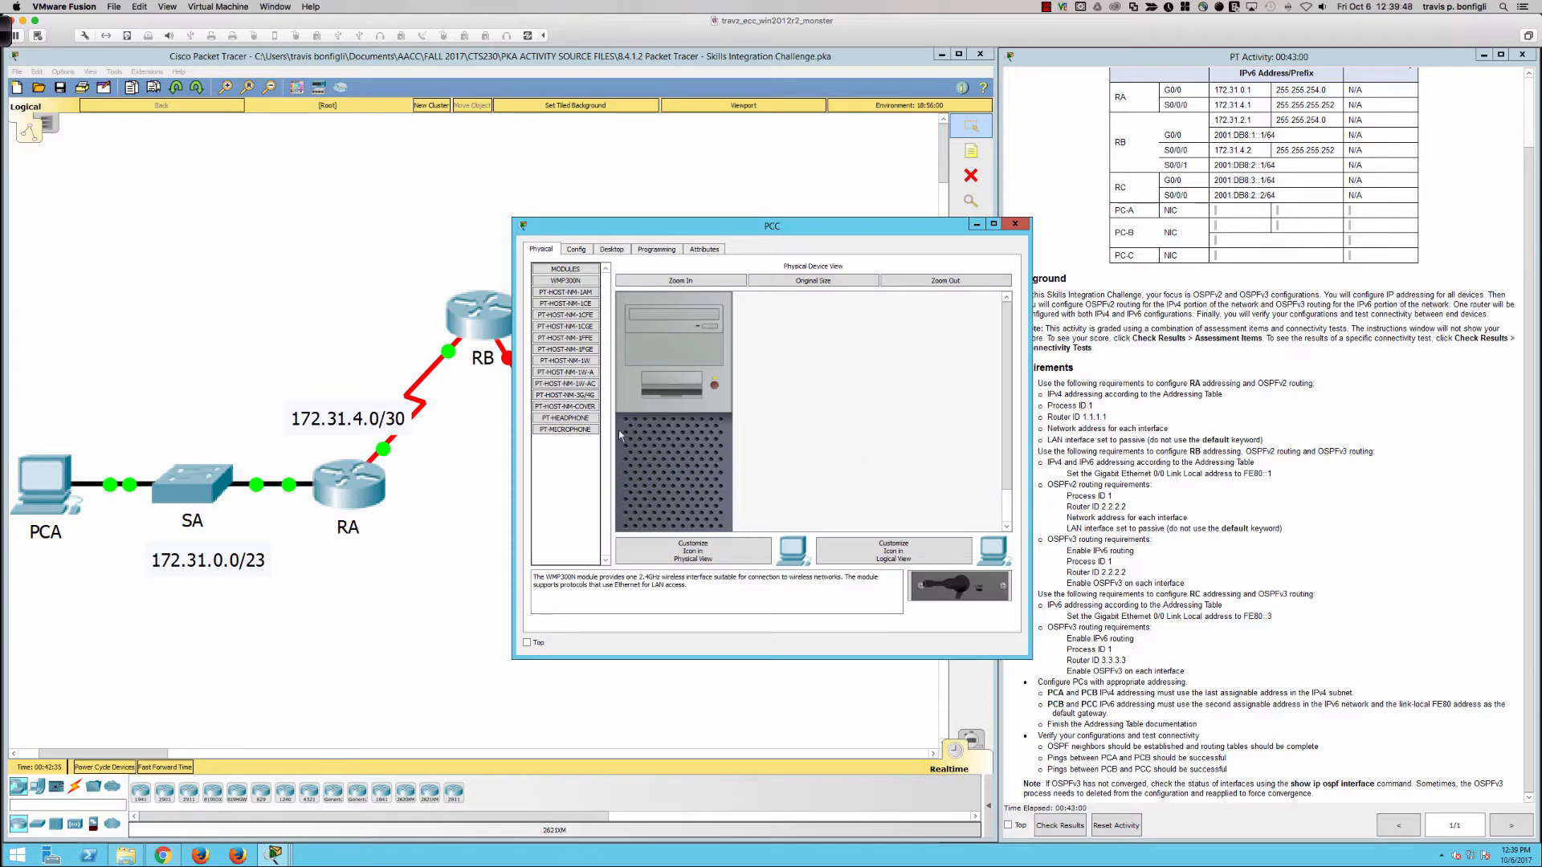
click(1015, 224)
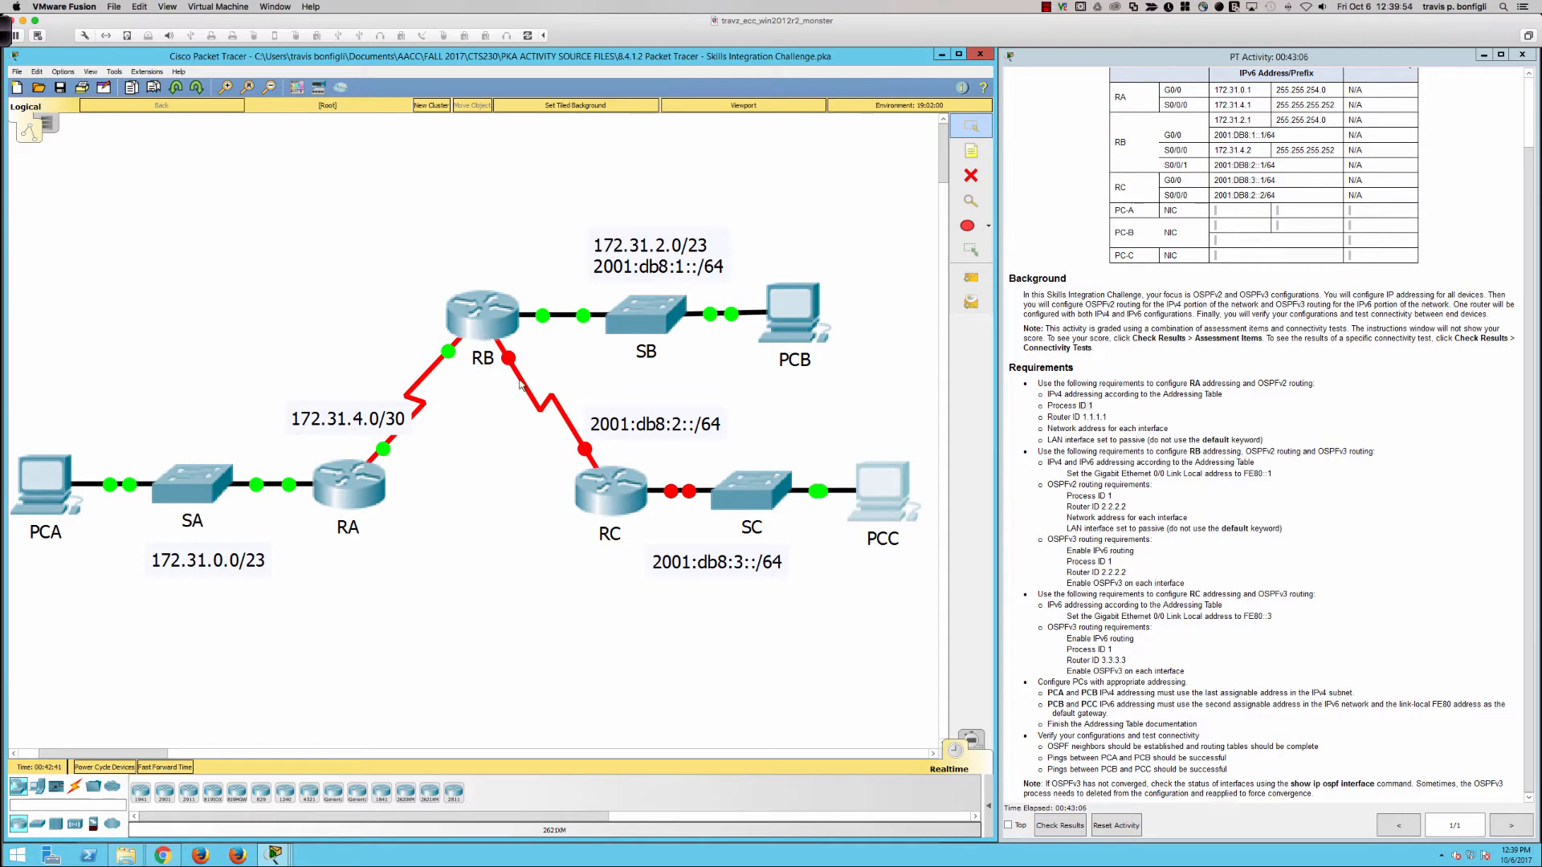
click(490, 328)
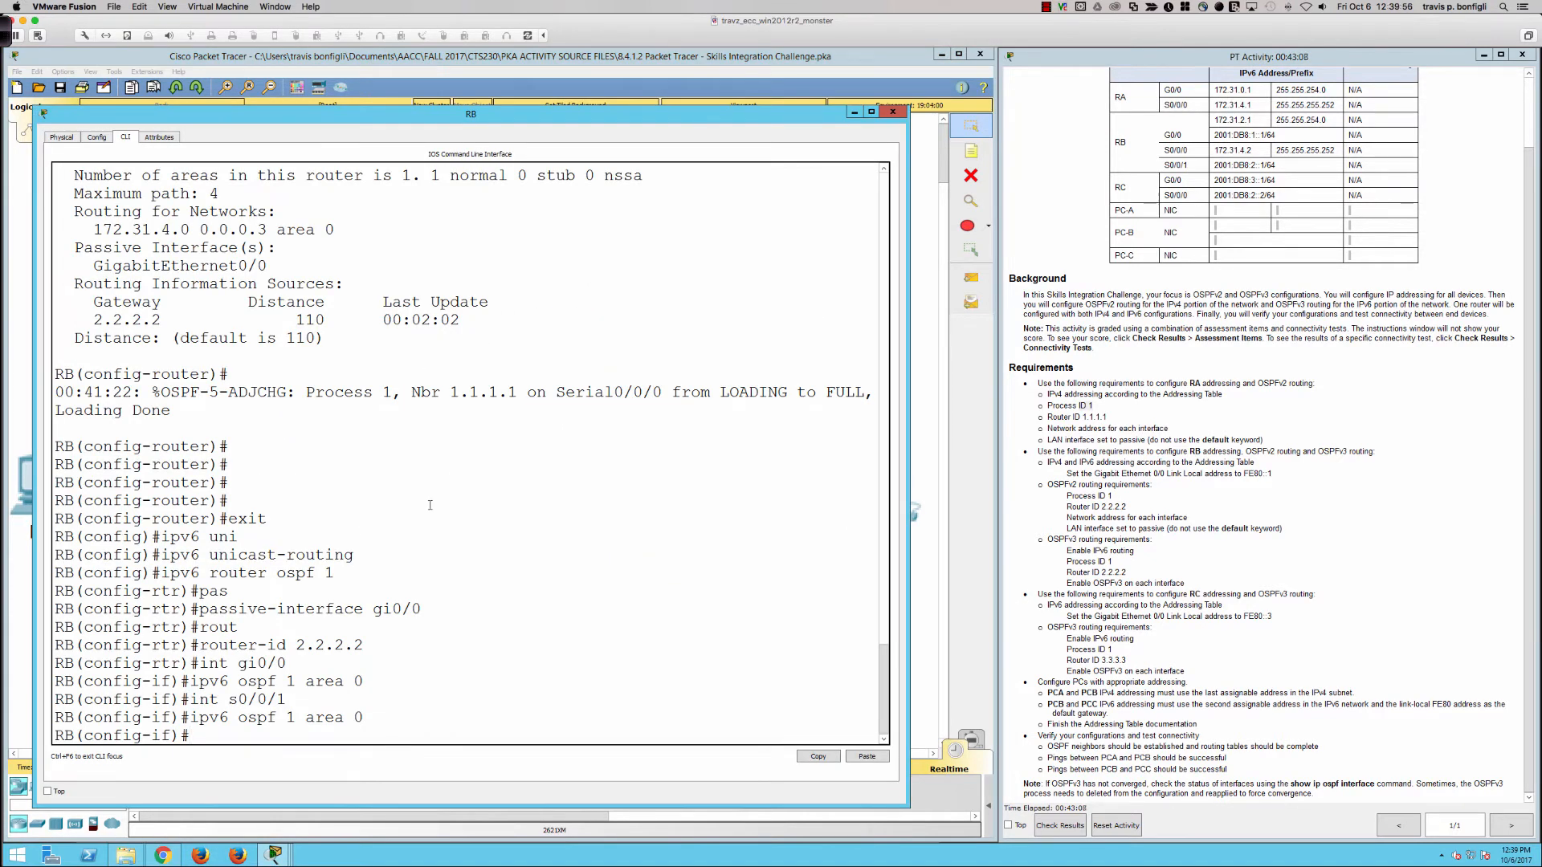
text(do sh ipv6 int bri)
key(Return)
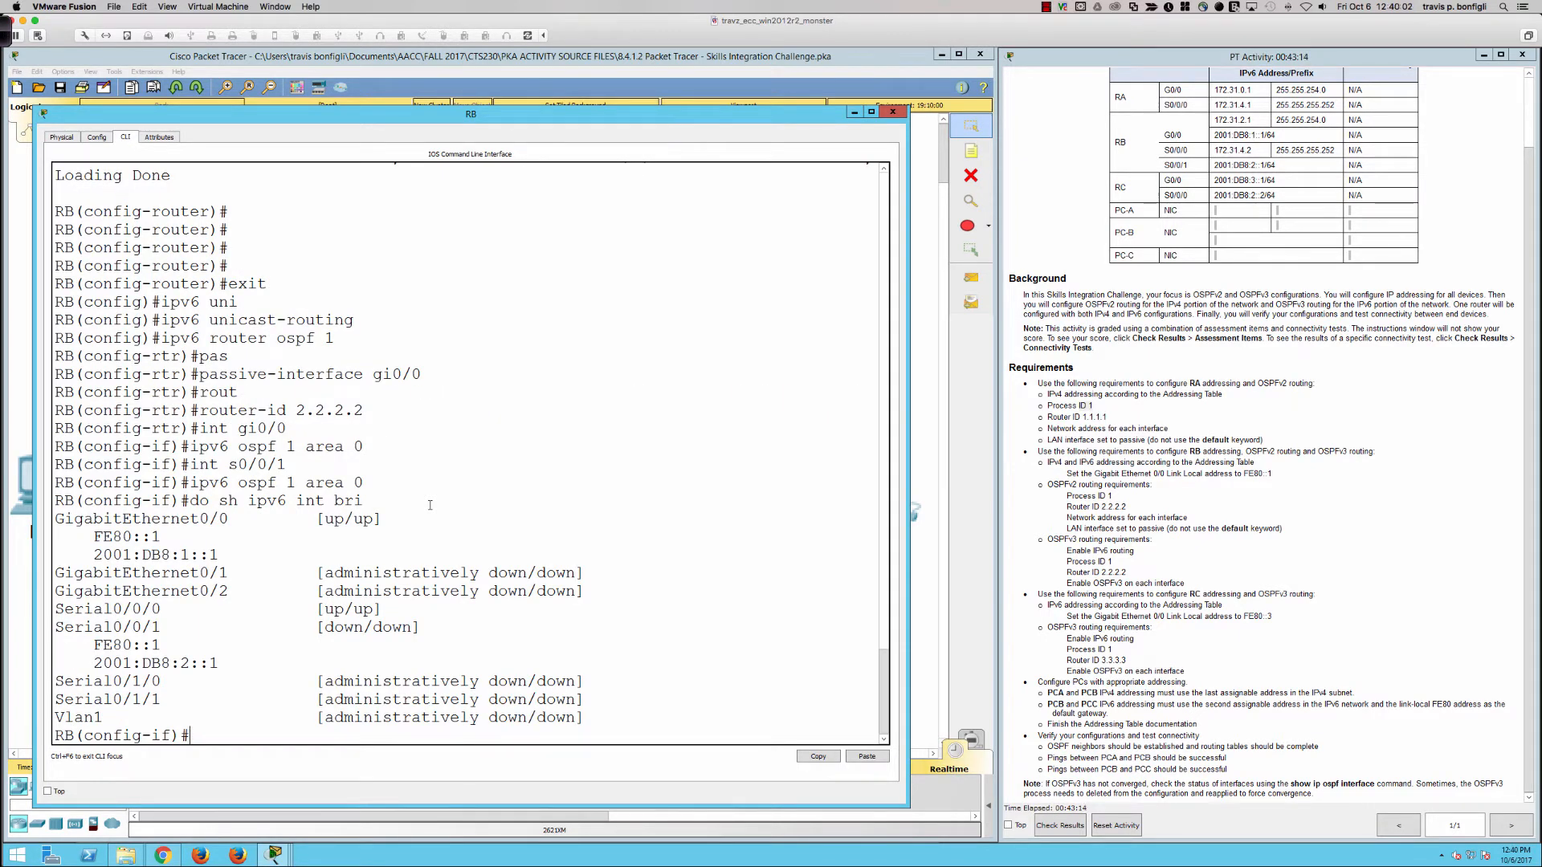
Open router RC's command line, widening its window and moving it higher on the workspace.
click(925, 416)
click(621, 503)
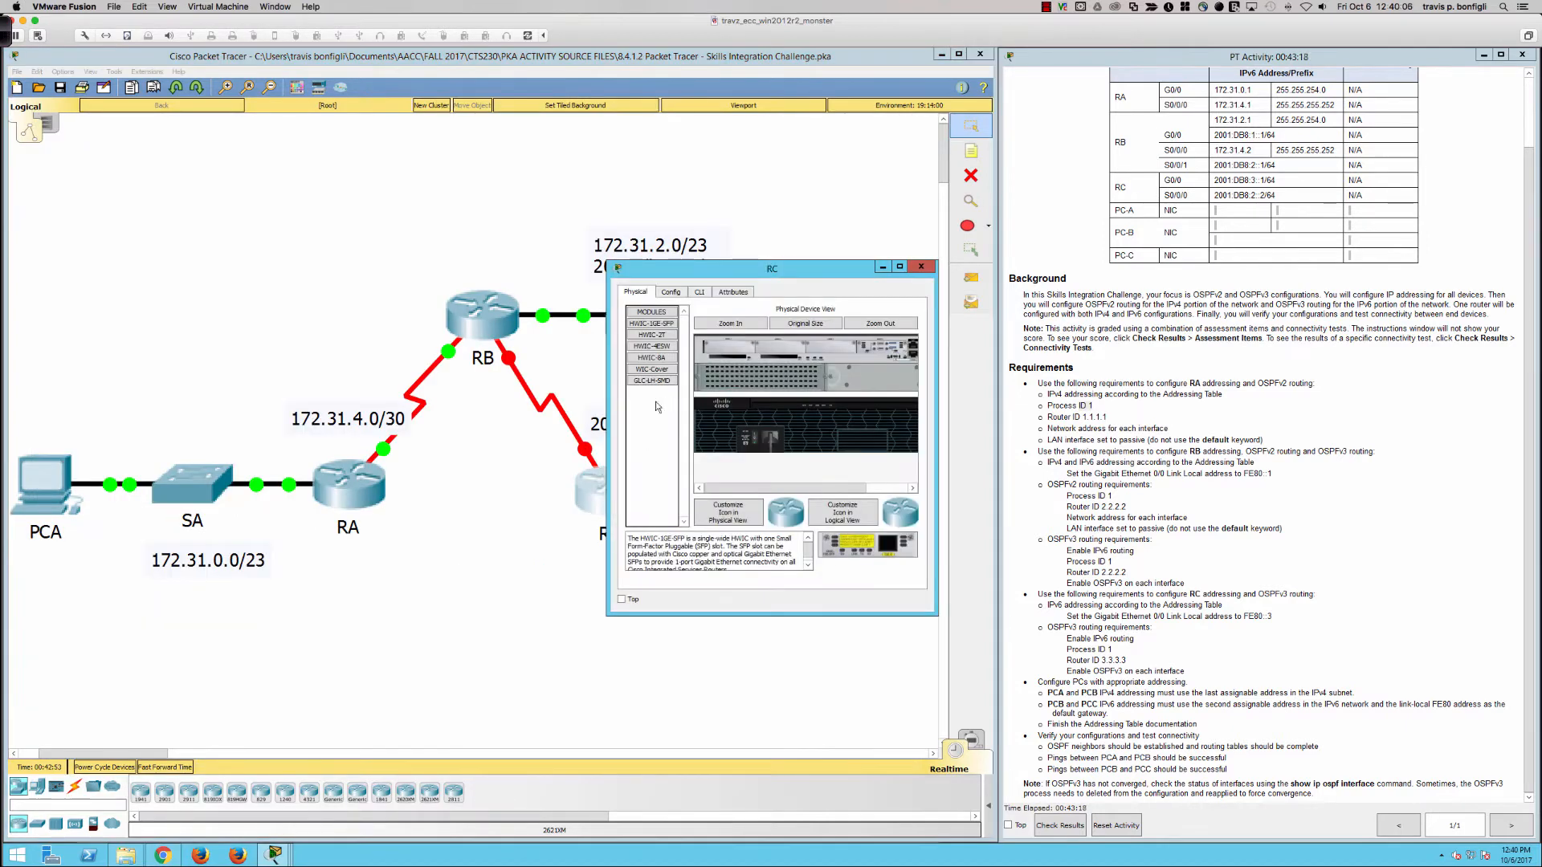
drag(611, 415, 83, 421)
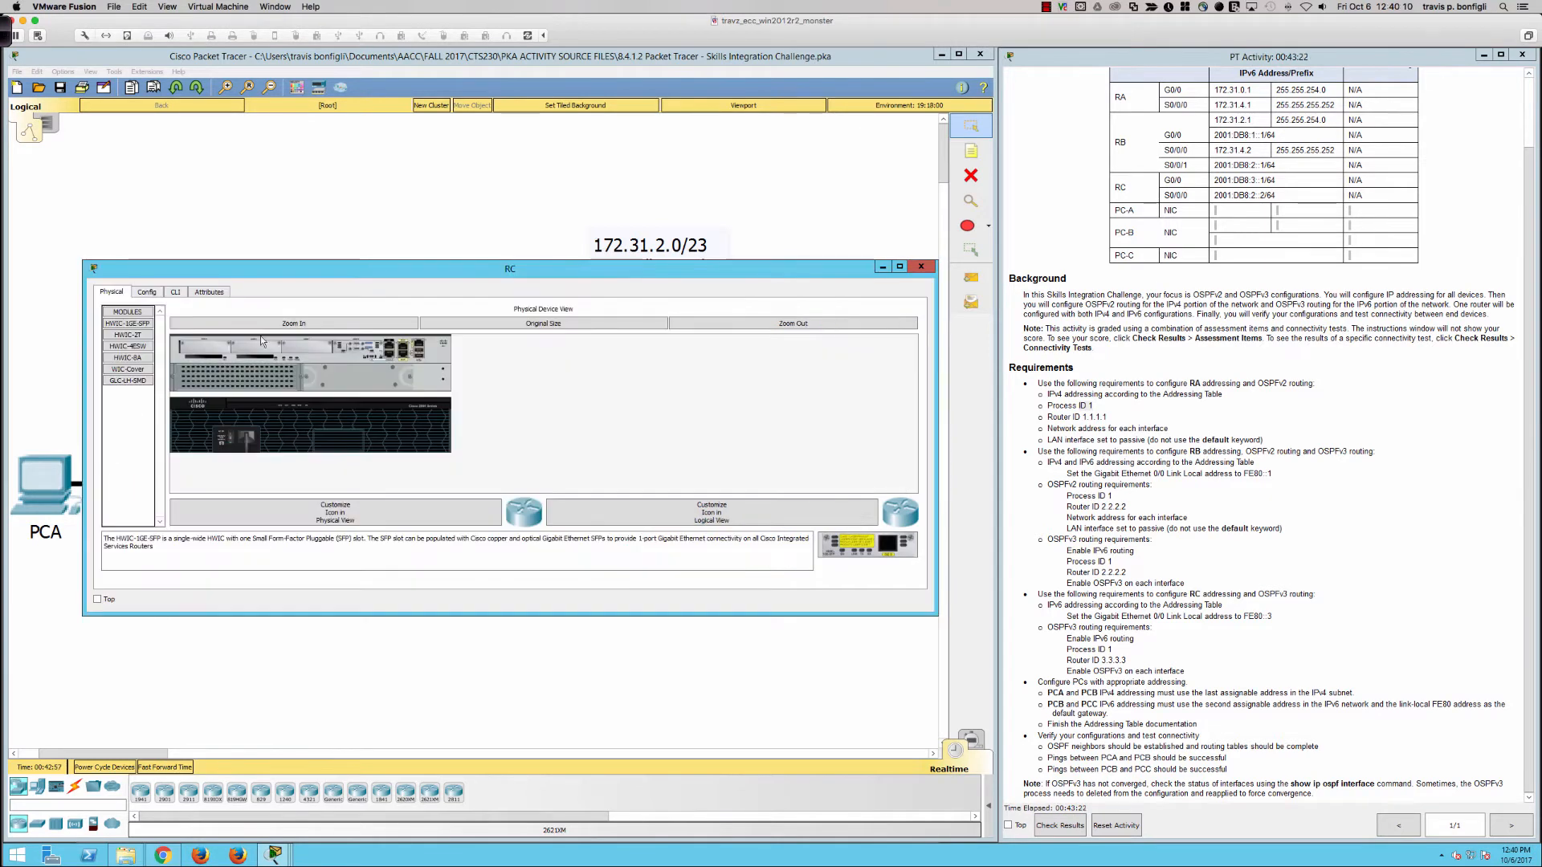
drag(318, 258, 321, 116)
click(175, 147)
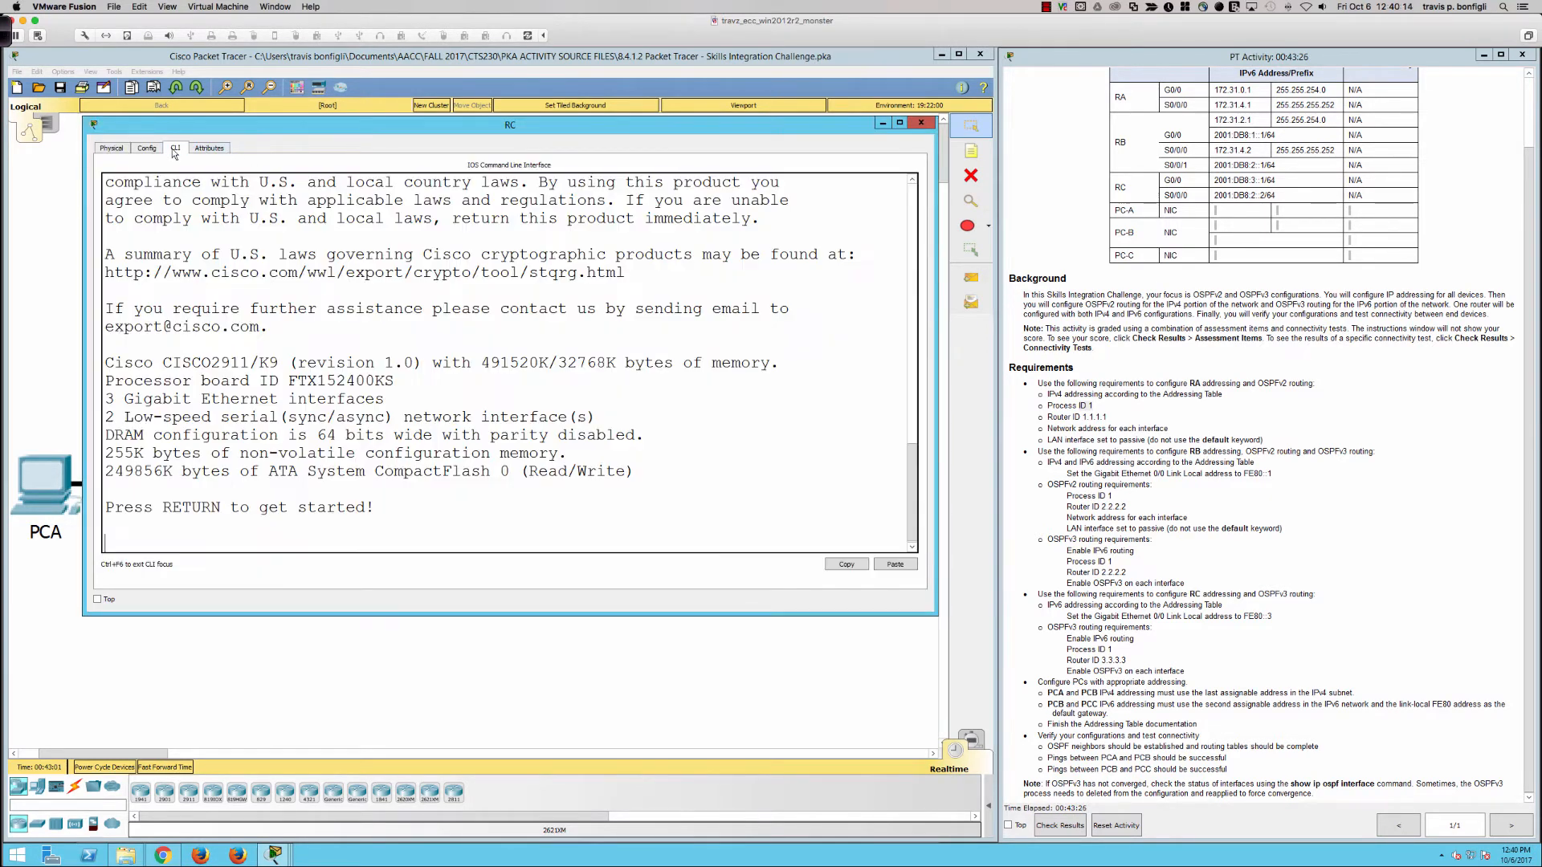
Start RC's console session and enter privileged EXEC mode.
key(Return)
key(Return)
key(Return)
key(Return)
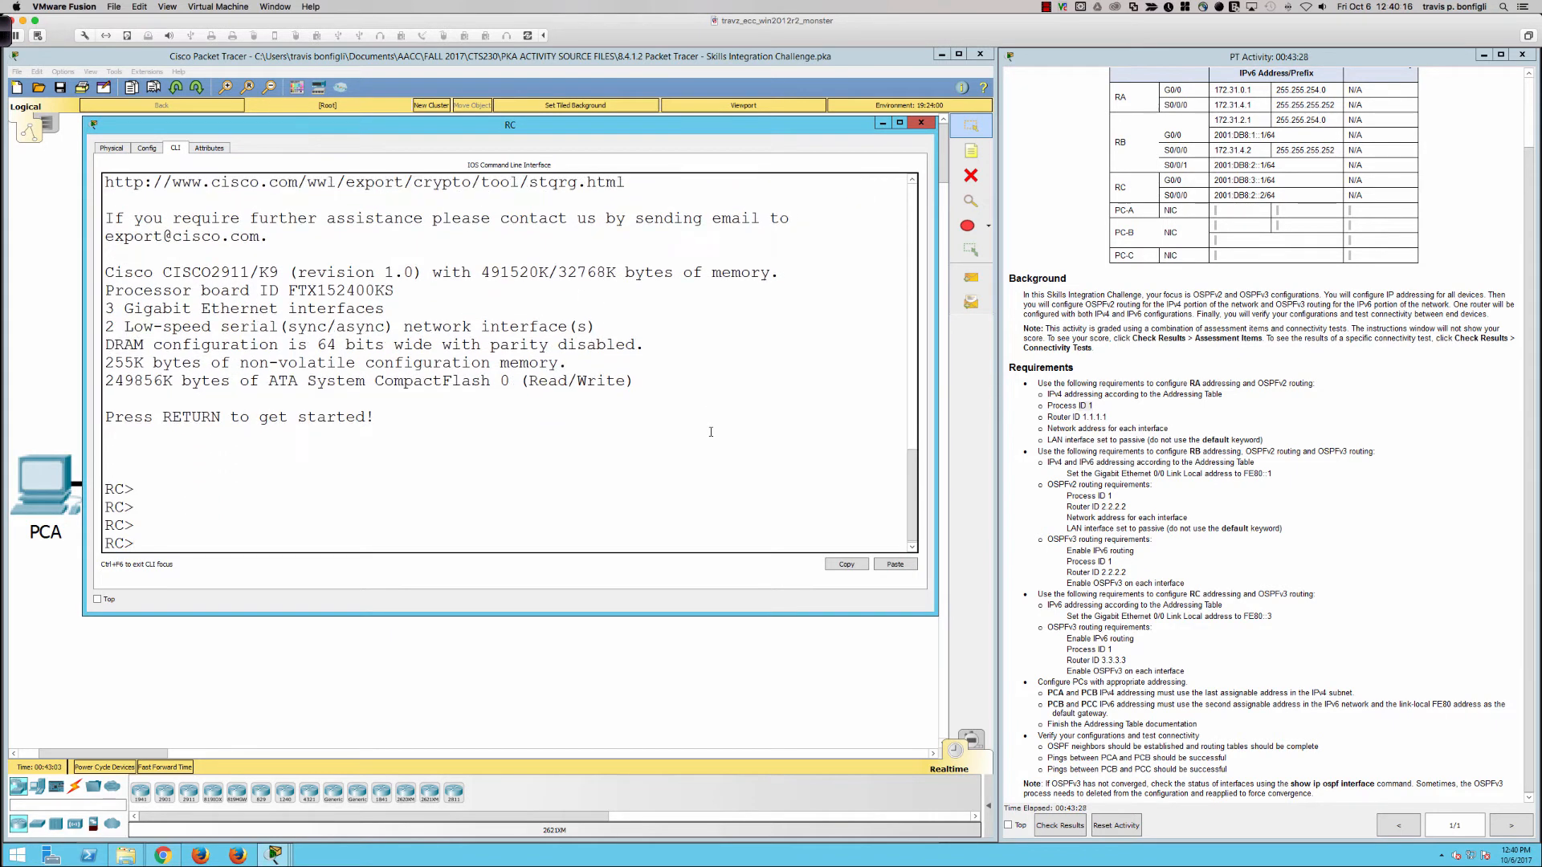
text(en)
key(Return)
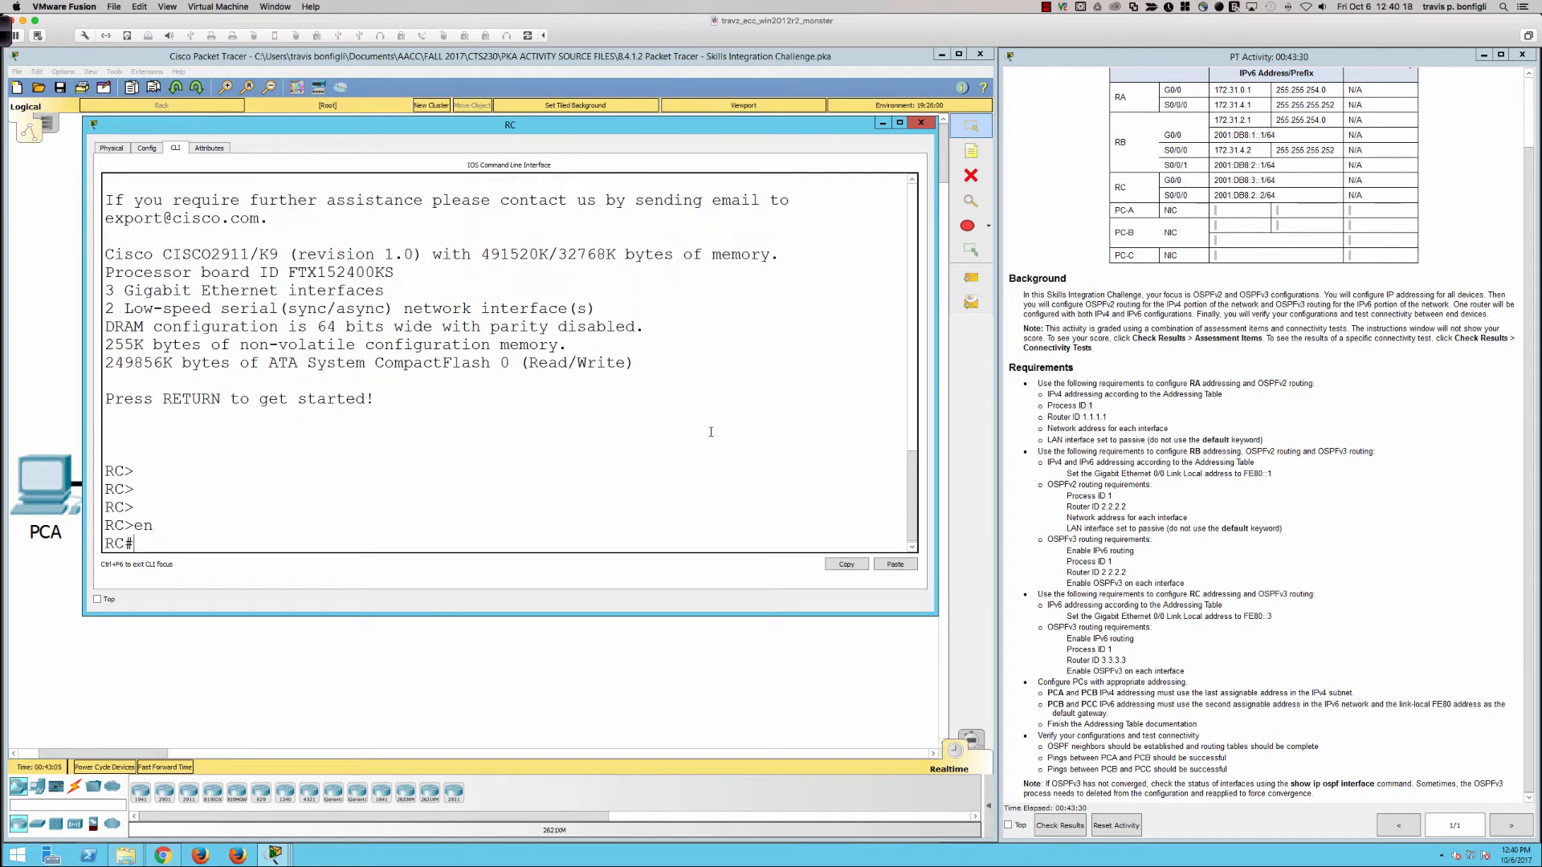
Enter global configuration mode on RC and enable IPv6 unicast routing.
text(conf t)
key(Return)
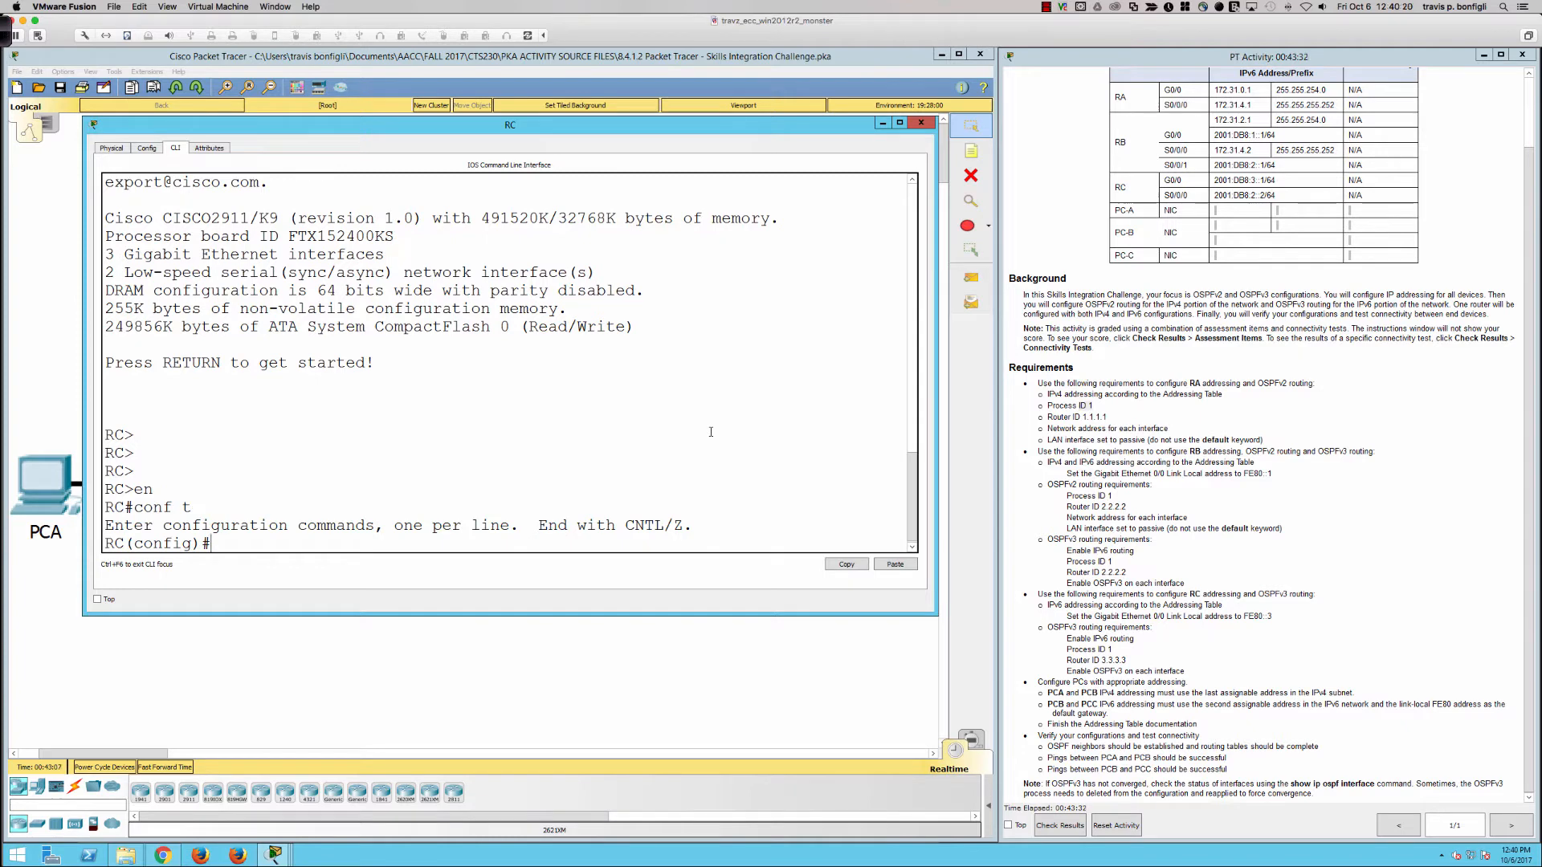
key(Return)
key(Return)
key(Return)
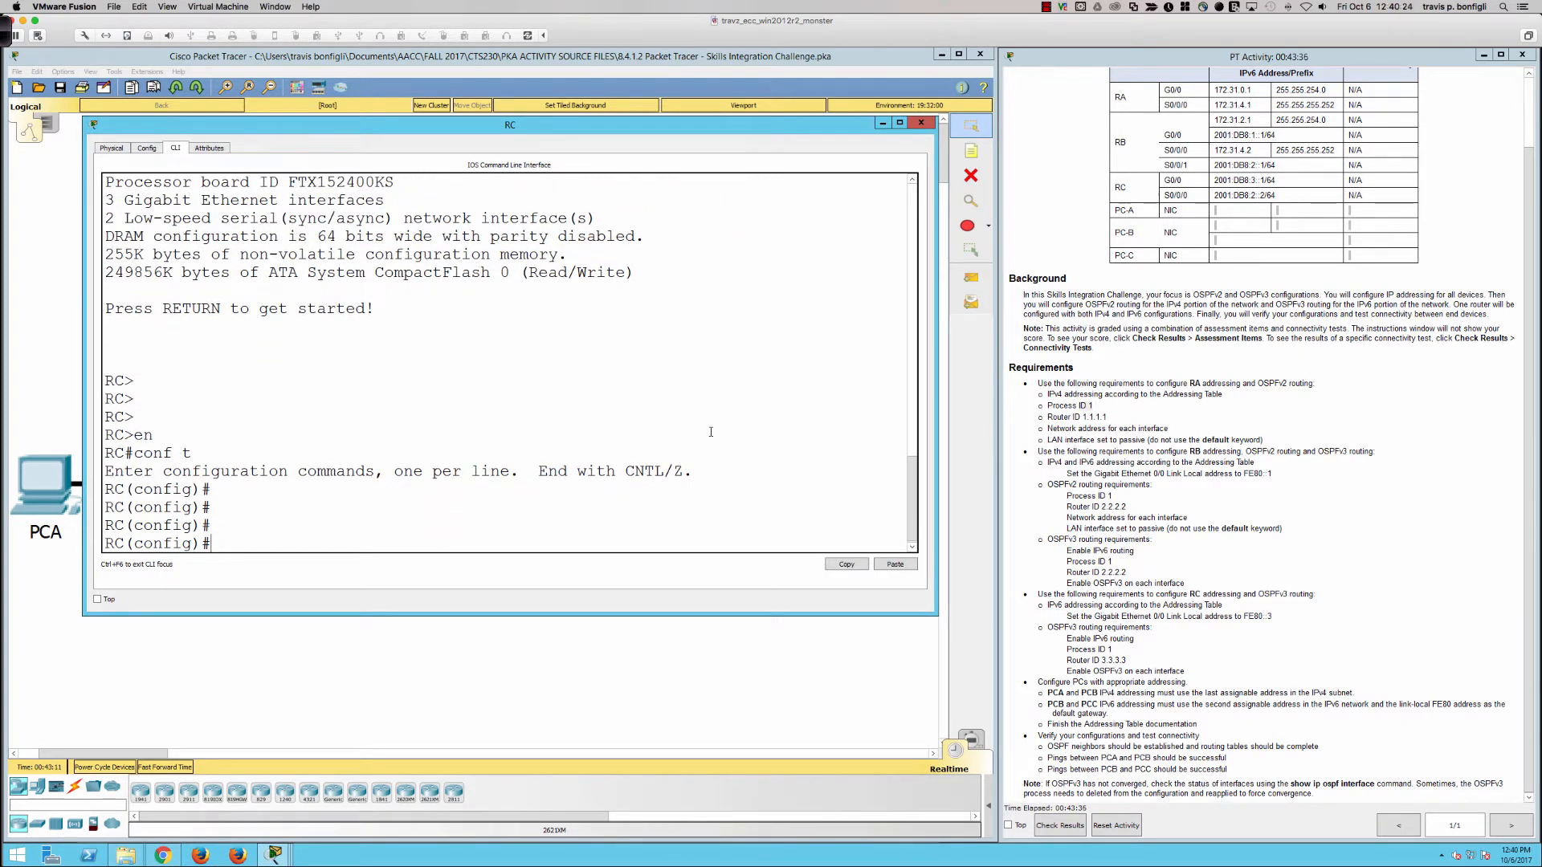
text(ipv6 uni)
key(Return)
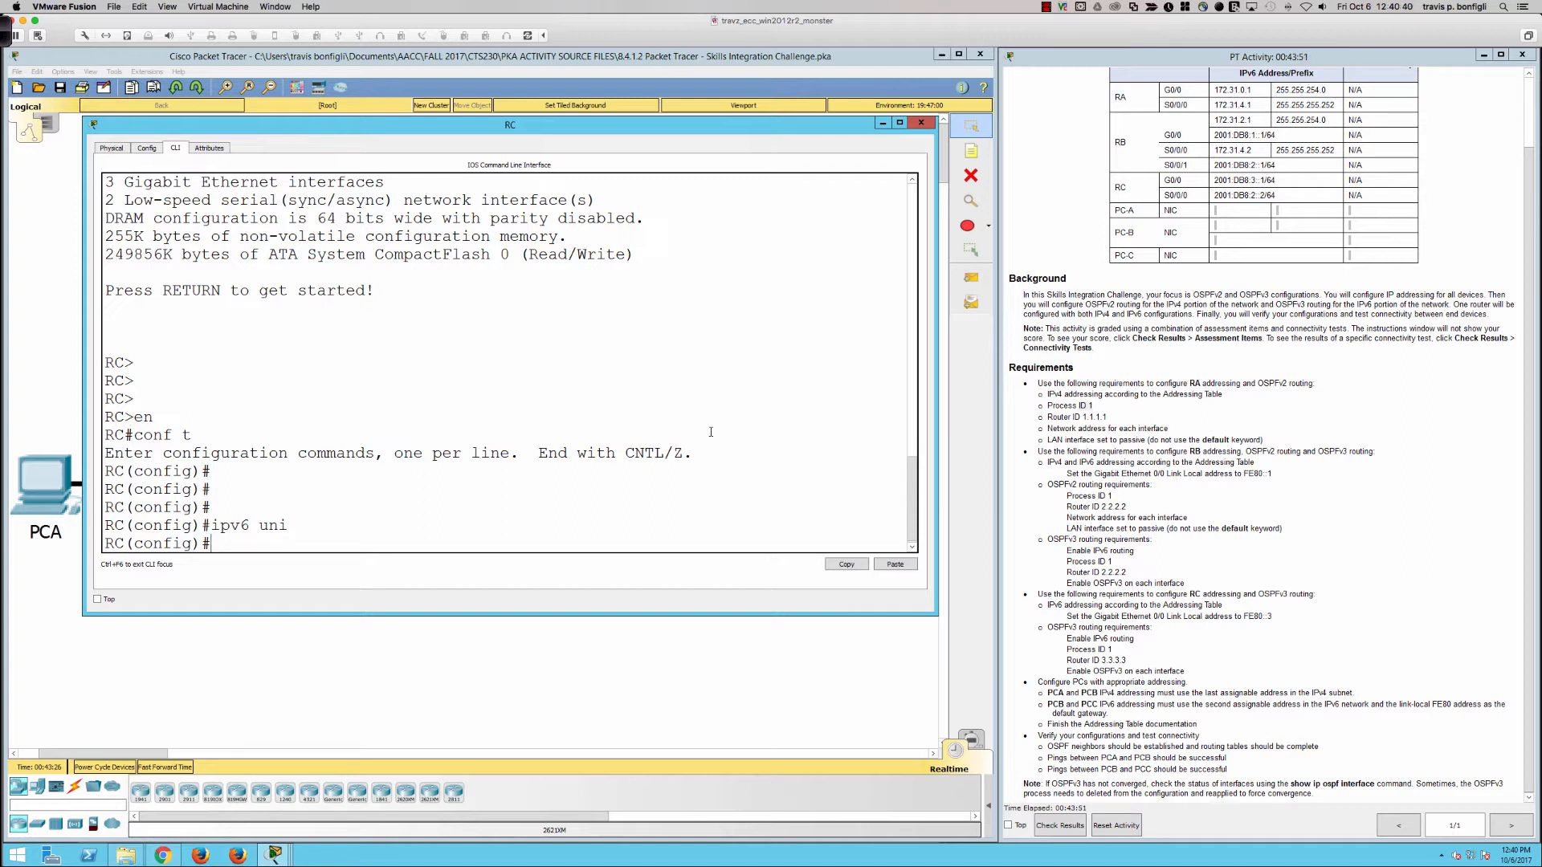
Activate RC's GigabitEthernet0/0 interface and assign it the link-local address FE80::3.
text(int g0/0)
key(Return)
text(no shut)
key(Return)
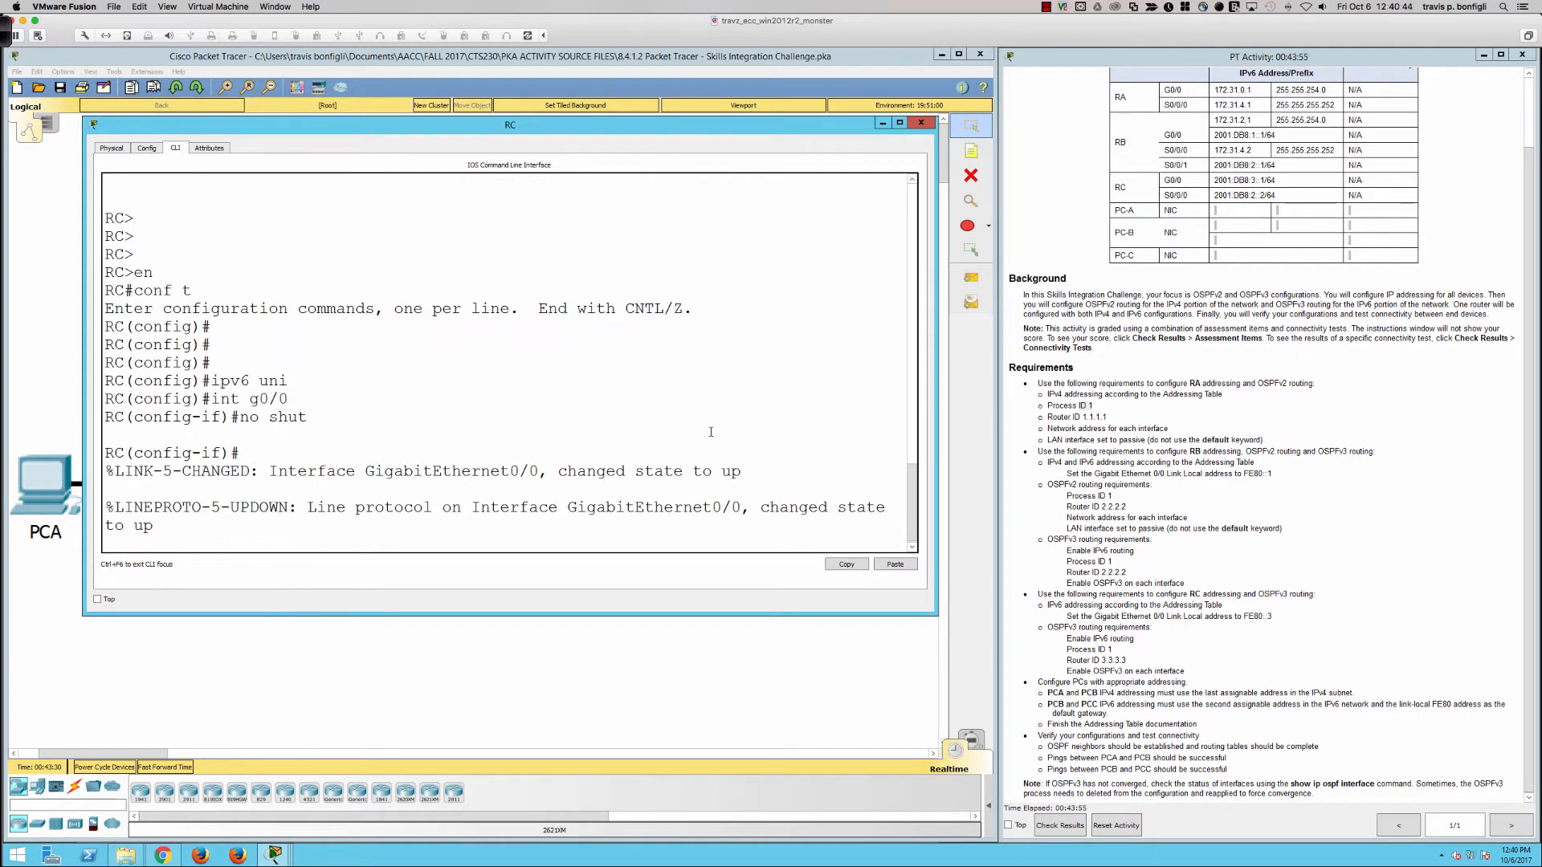
key(Return)
key(Return)
key(Return)
text(ipv6)
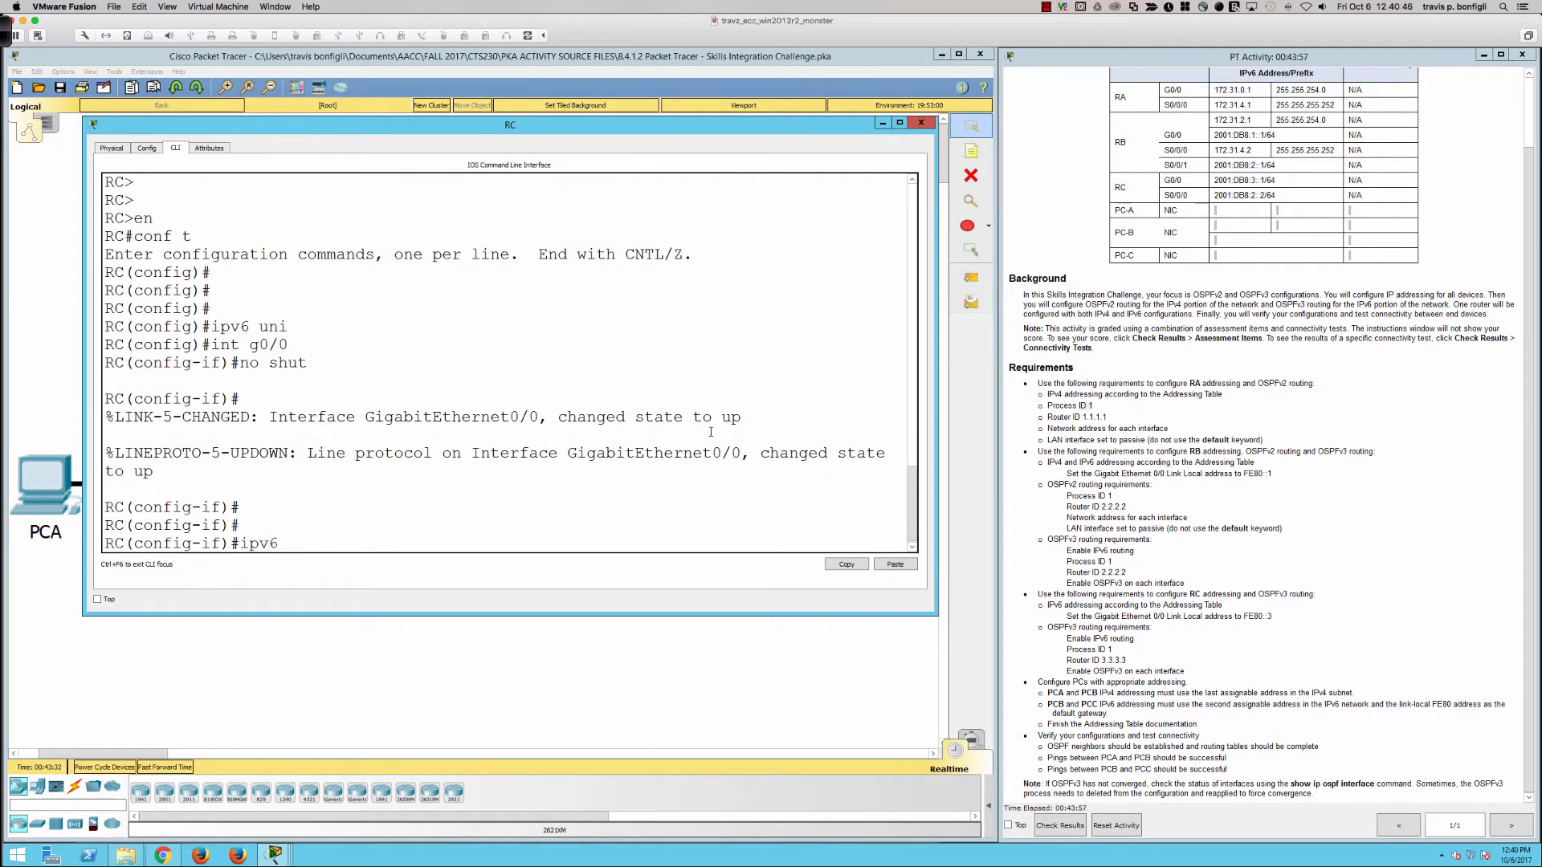
text( add fe80::3 li)
key(Return)
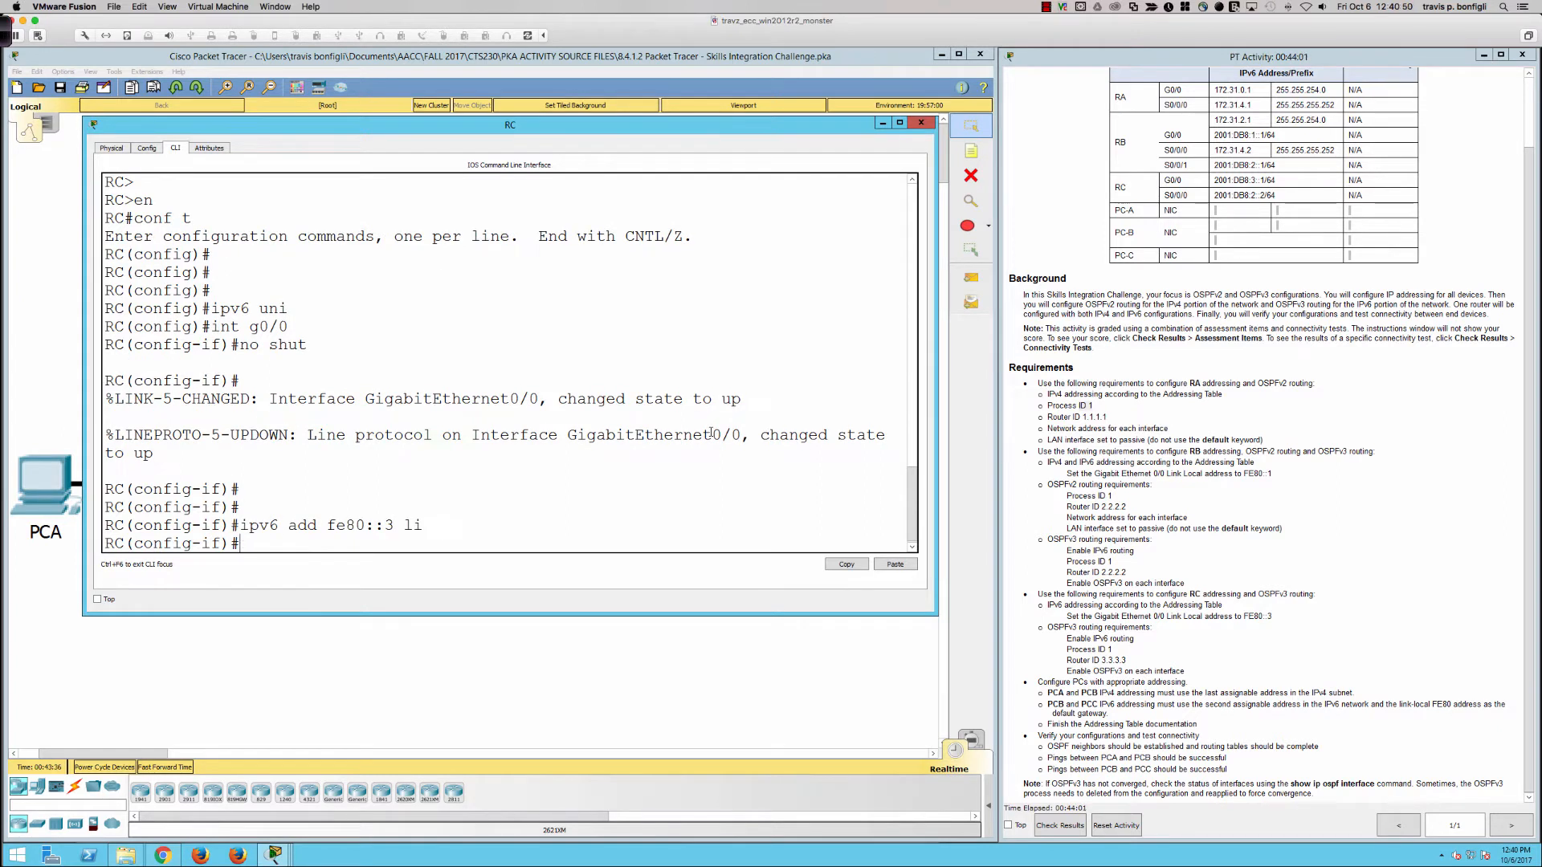
Assign the IPv6 address 2001:db8:3::1/64 to RC's GigabitEthernet0/0 interface.
text(ipv6 2001:db8:3::1/64)
key(Return)
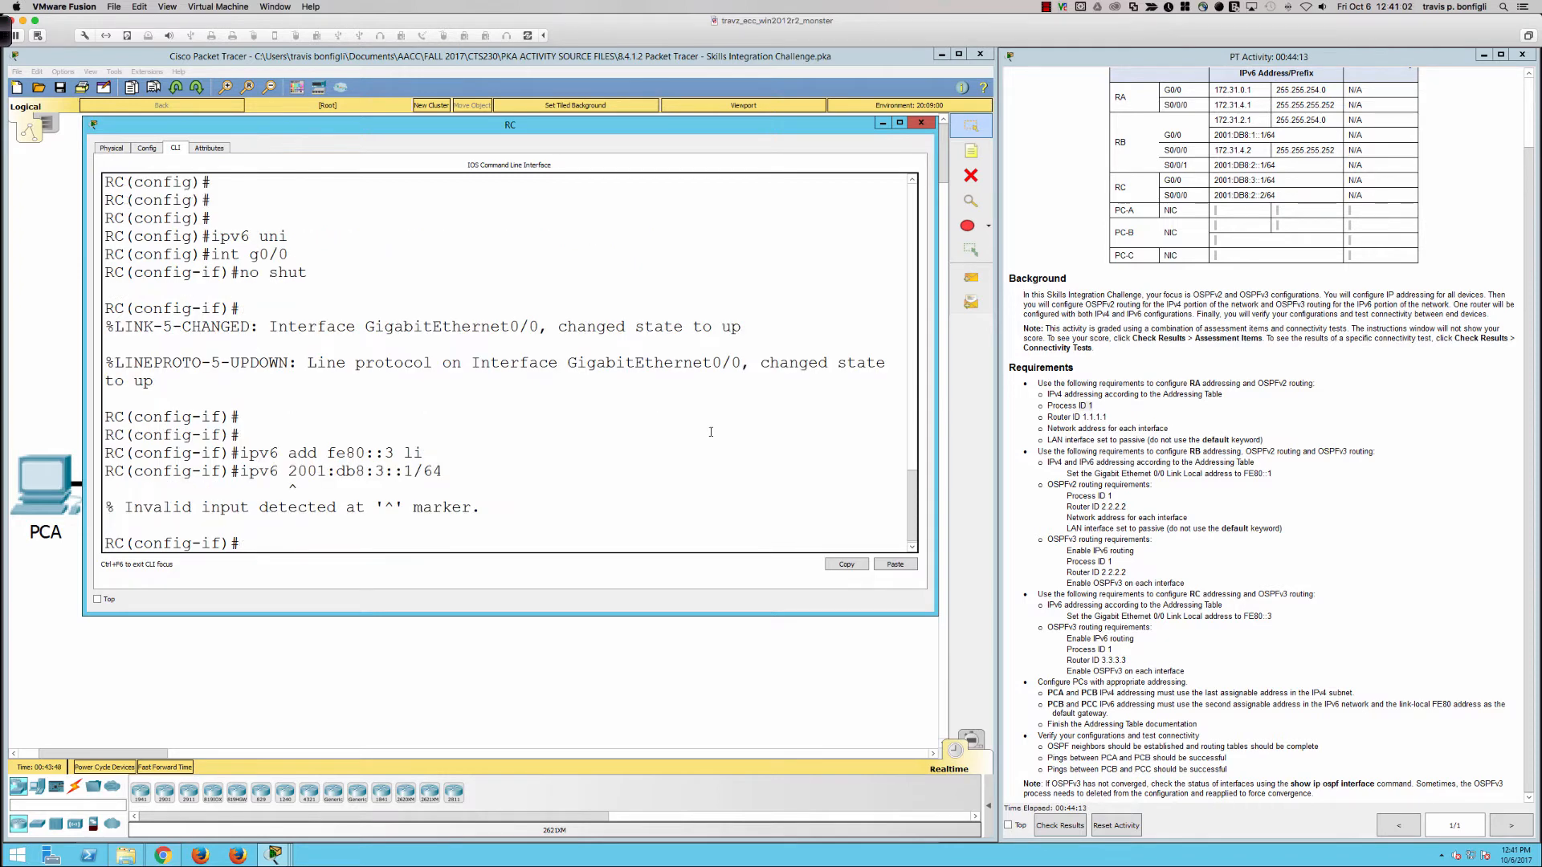
key(Up)
text(add)
key(Return)
text(nfig-if)#)
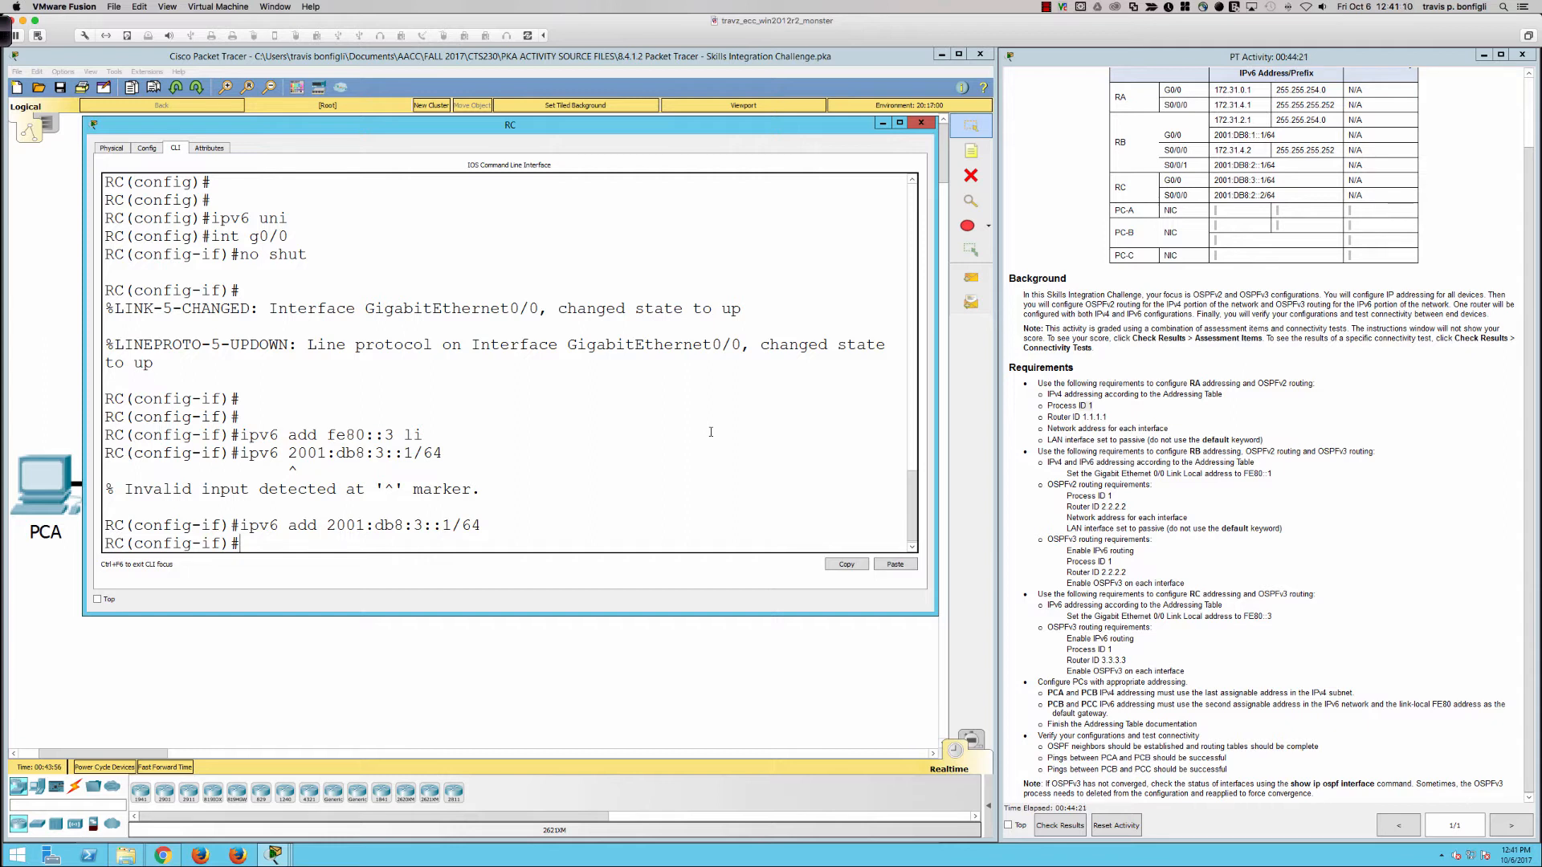
Assign the link-local address FE80::3 to RC's Serial0/0/0 interface and activate the interface.
text(int s0/0/0)
key(Return)
text(ipv)
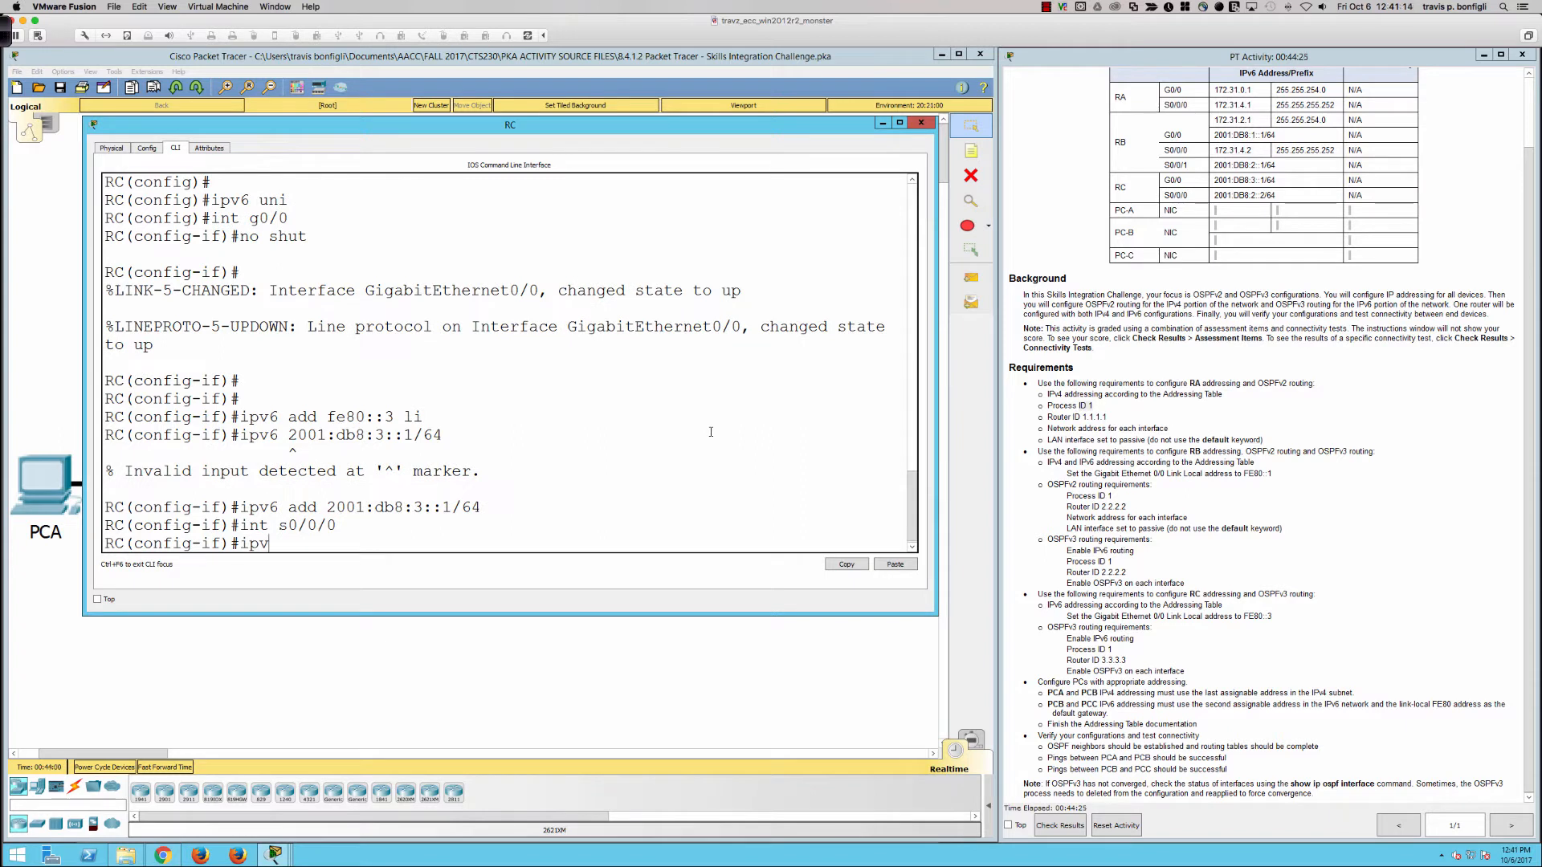
text(6 add fe80::3 lin)
key(Return)
text(no shut)
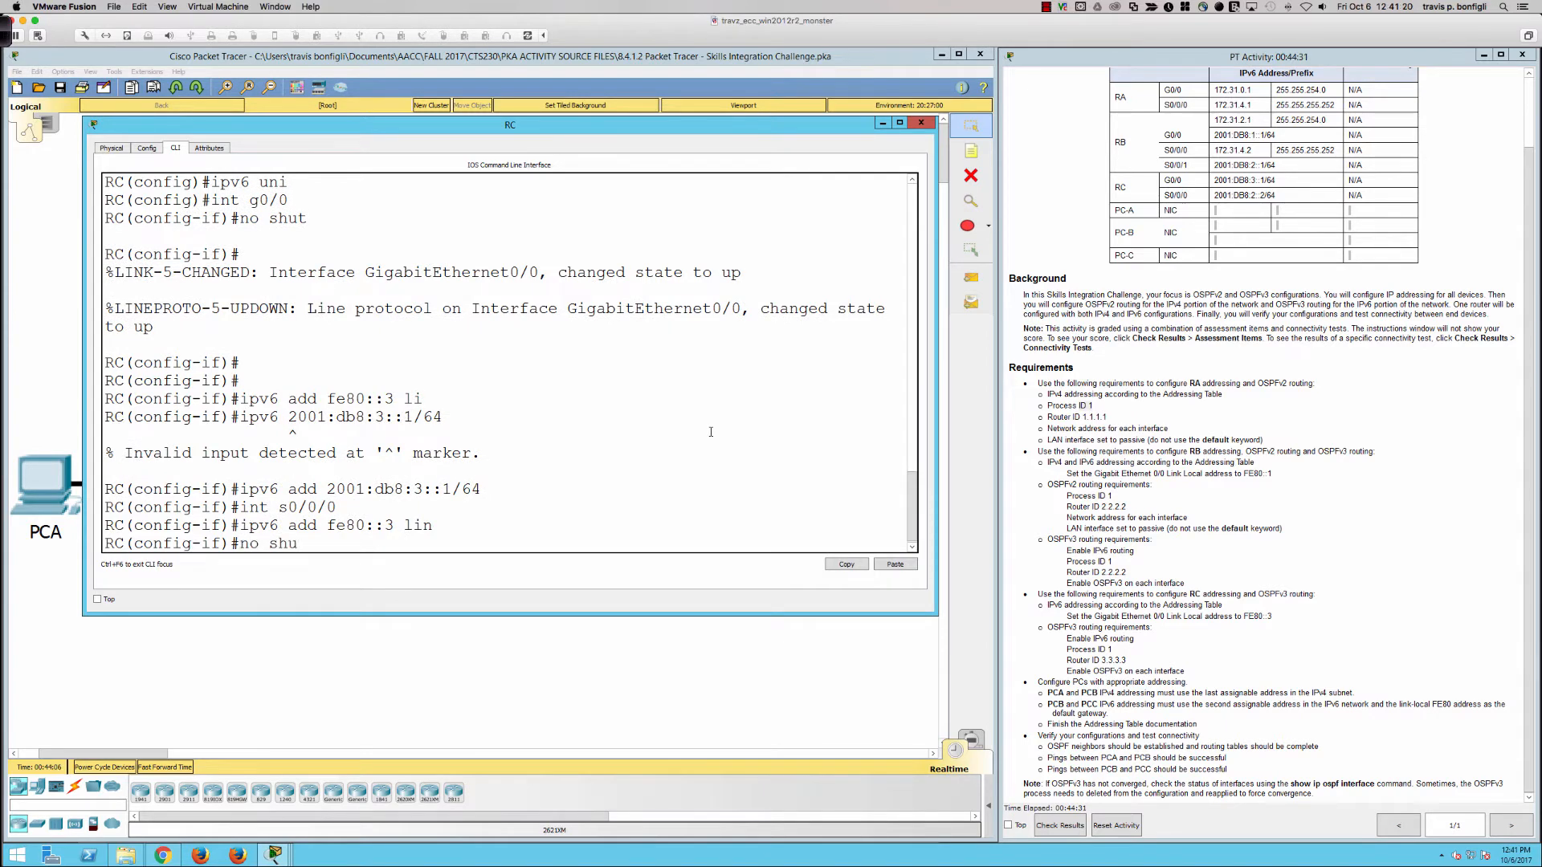
key(Return)
key(Return)
key(Return)
key(Return)
Assign the IPv6 address 2001:db8:2::2/64 to RC's Serial0/0/0 interface.
text(ipv)
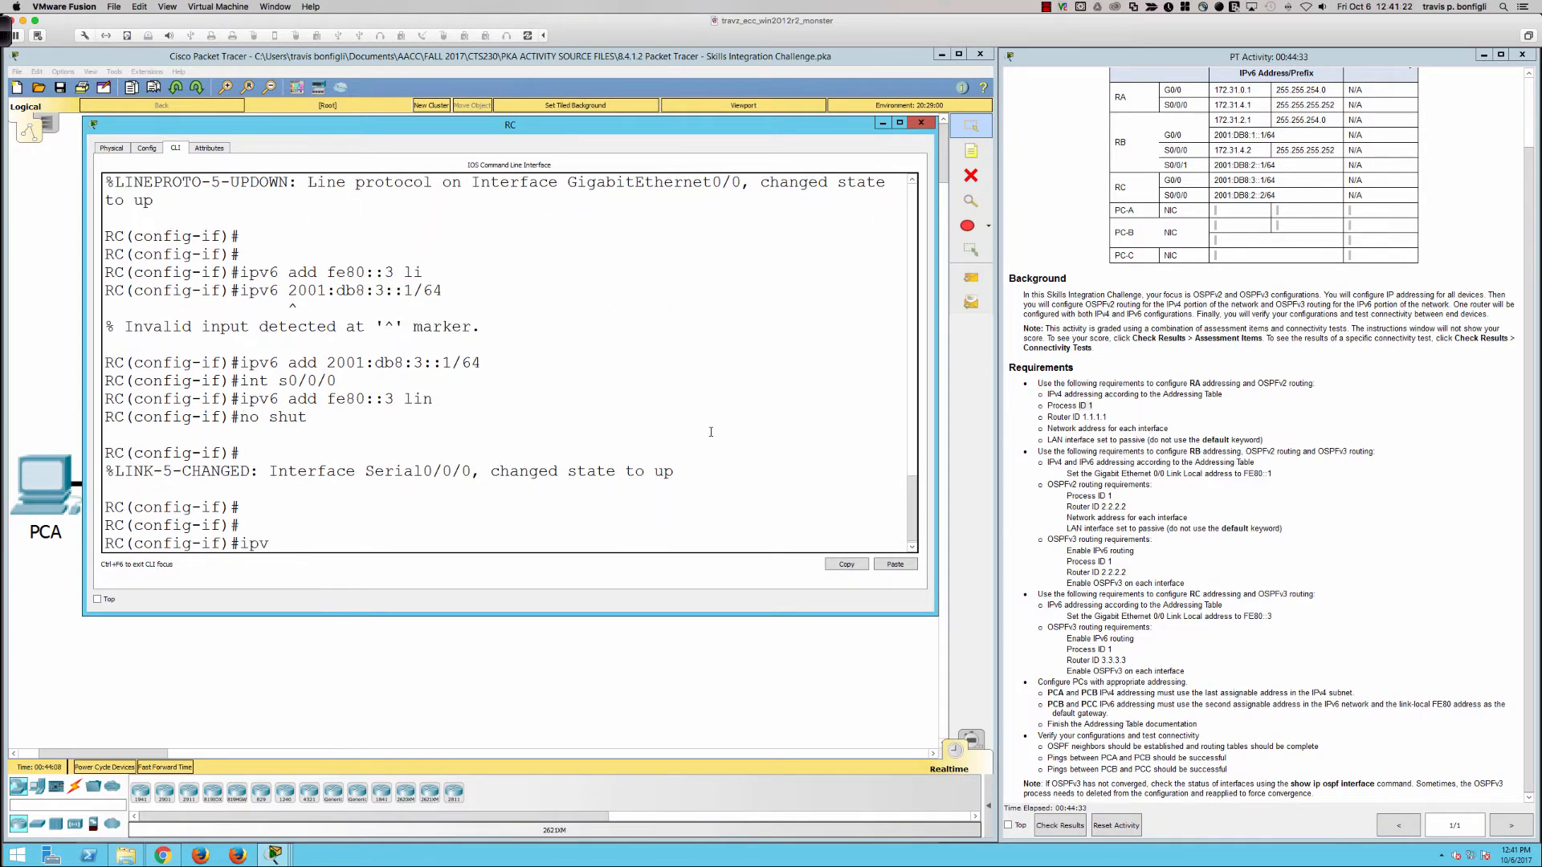
text(6 add 2001:db8:2::2/64)
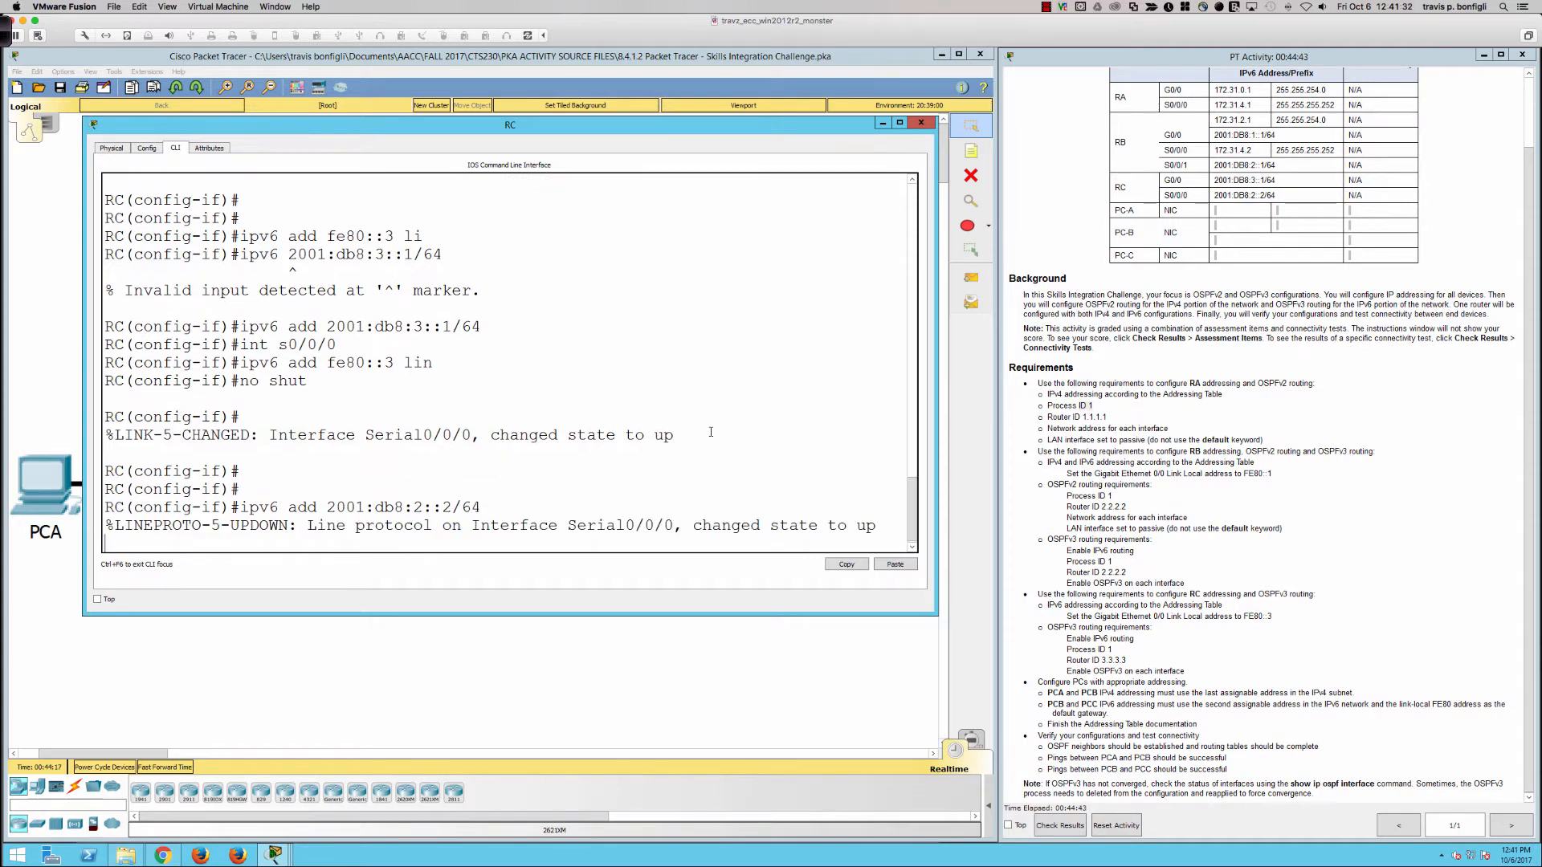
key(Return)
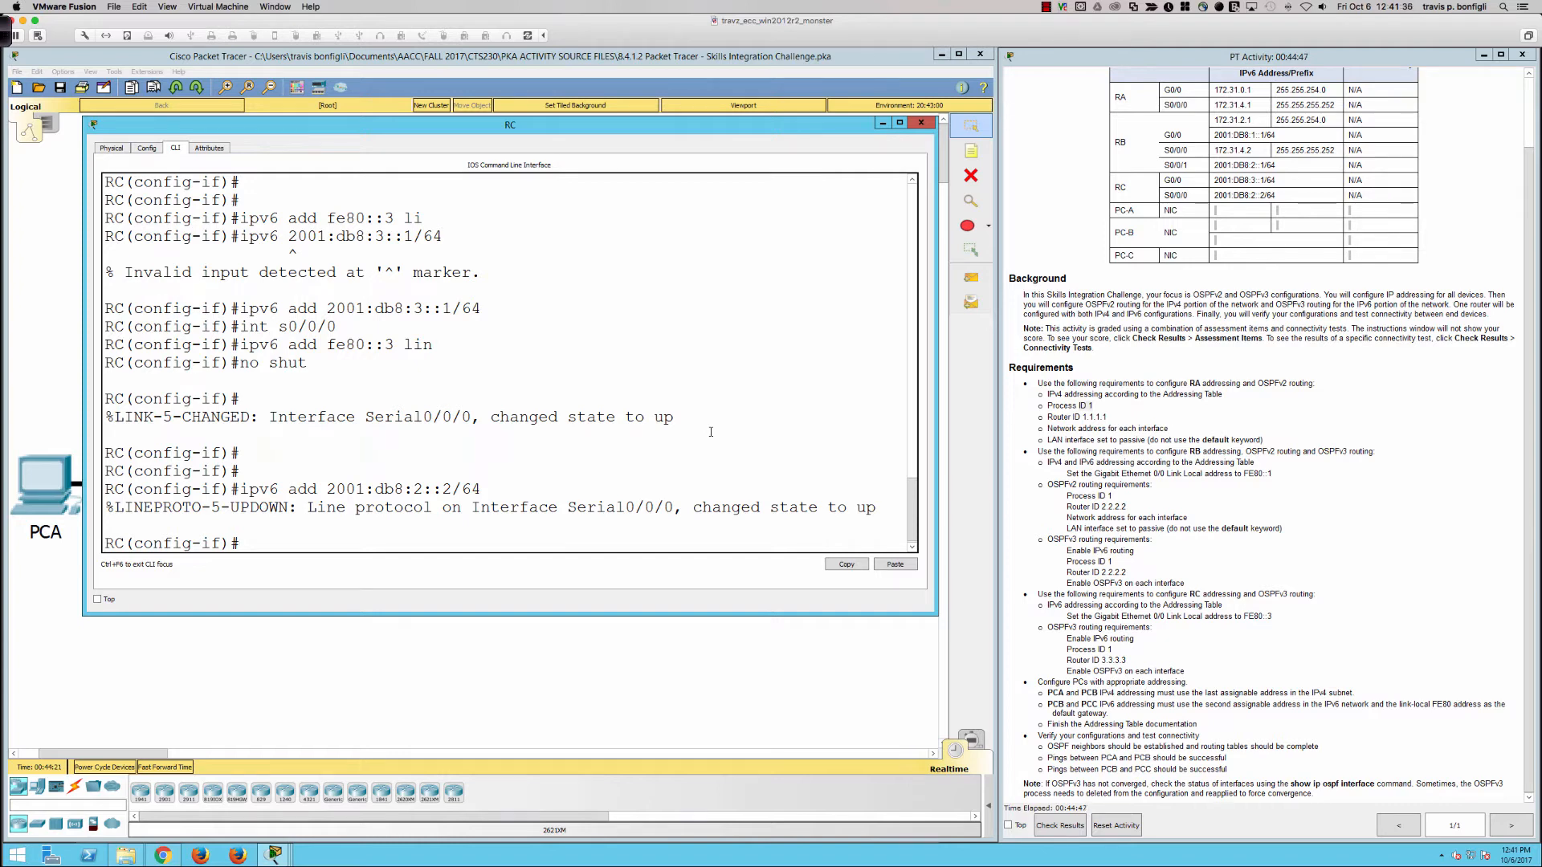
key(Return)
key(Return)
key(Return)
Create OSPFv3 routing process 1 on RC.
text(router)
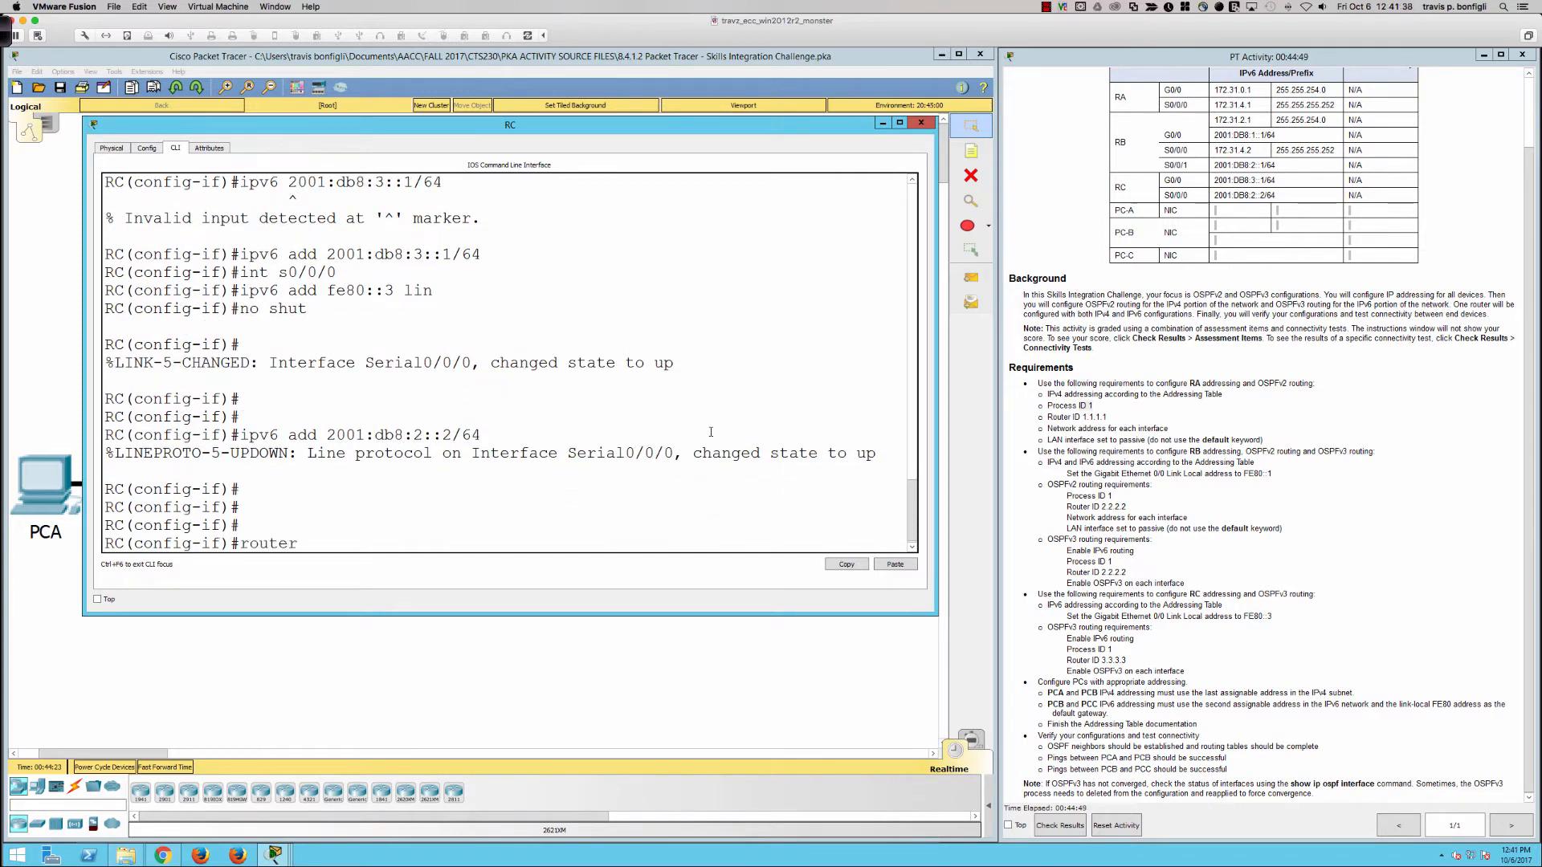
key(BackSpace)
key(BackSpace)
key(BackSpace)
key(BackSpace)
key(BackSpace)
key(BackSpace)
text(ipv6 router ospf 1)
key(Return)
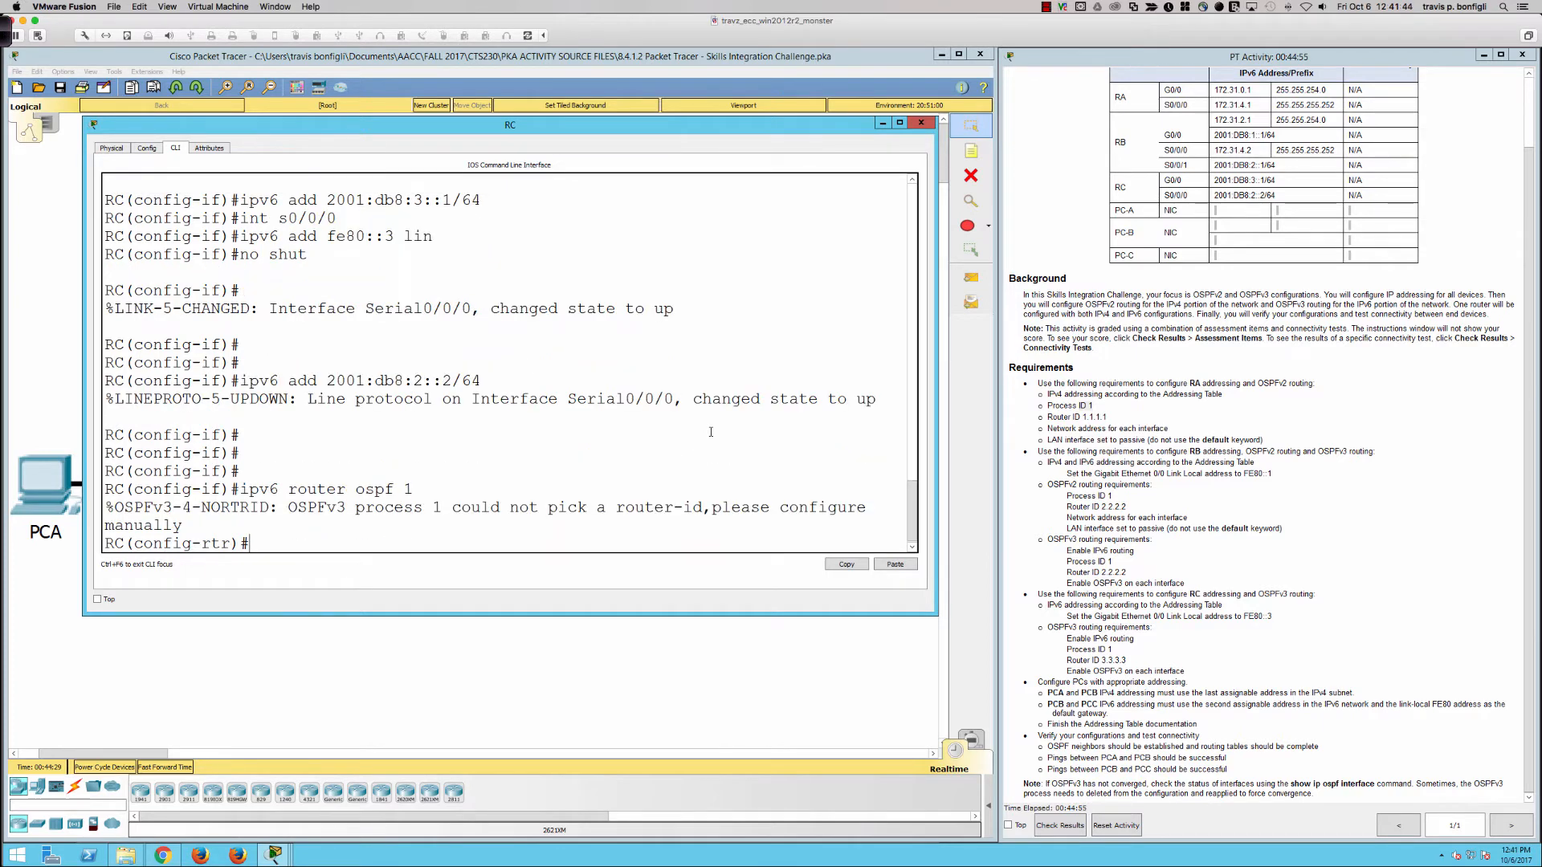
key(Return)
key(Return)
Set the router ID of RC's OSPFv3 process to 3.3.3.3.
text(route)
key(Tab)
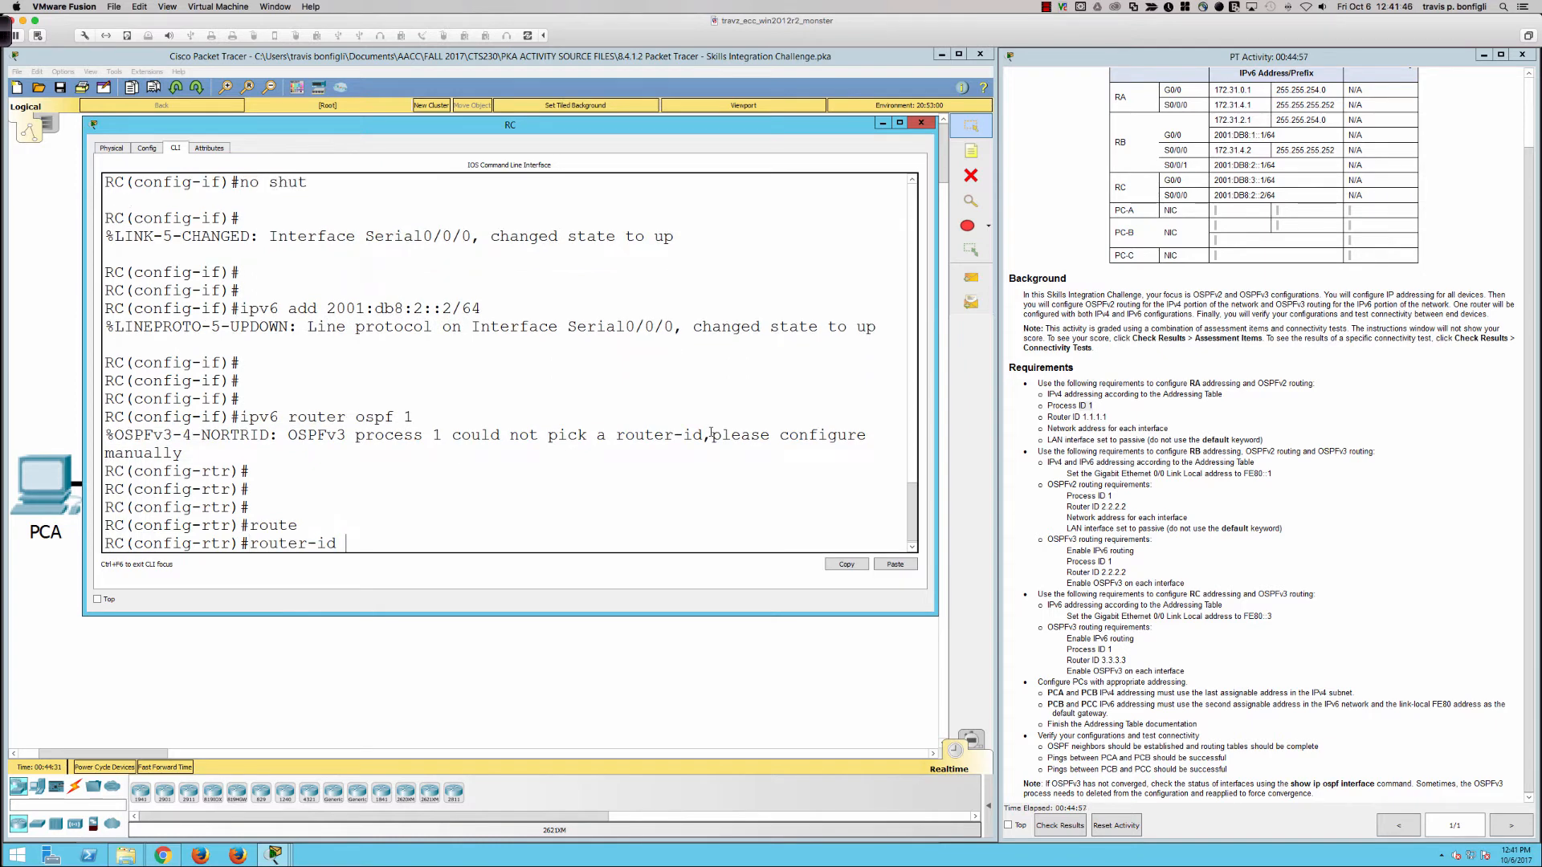
text(3.3.3.3)
key(Return)
key(Return)
key(Return)
key(Return)
key(Return)
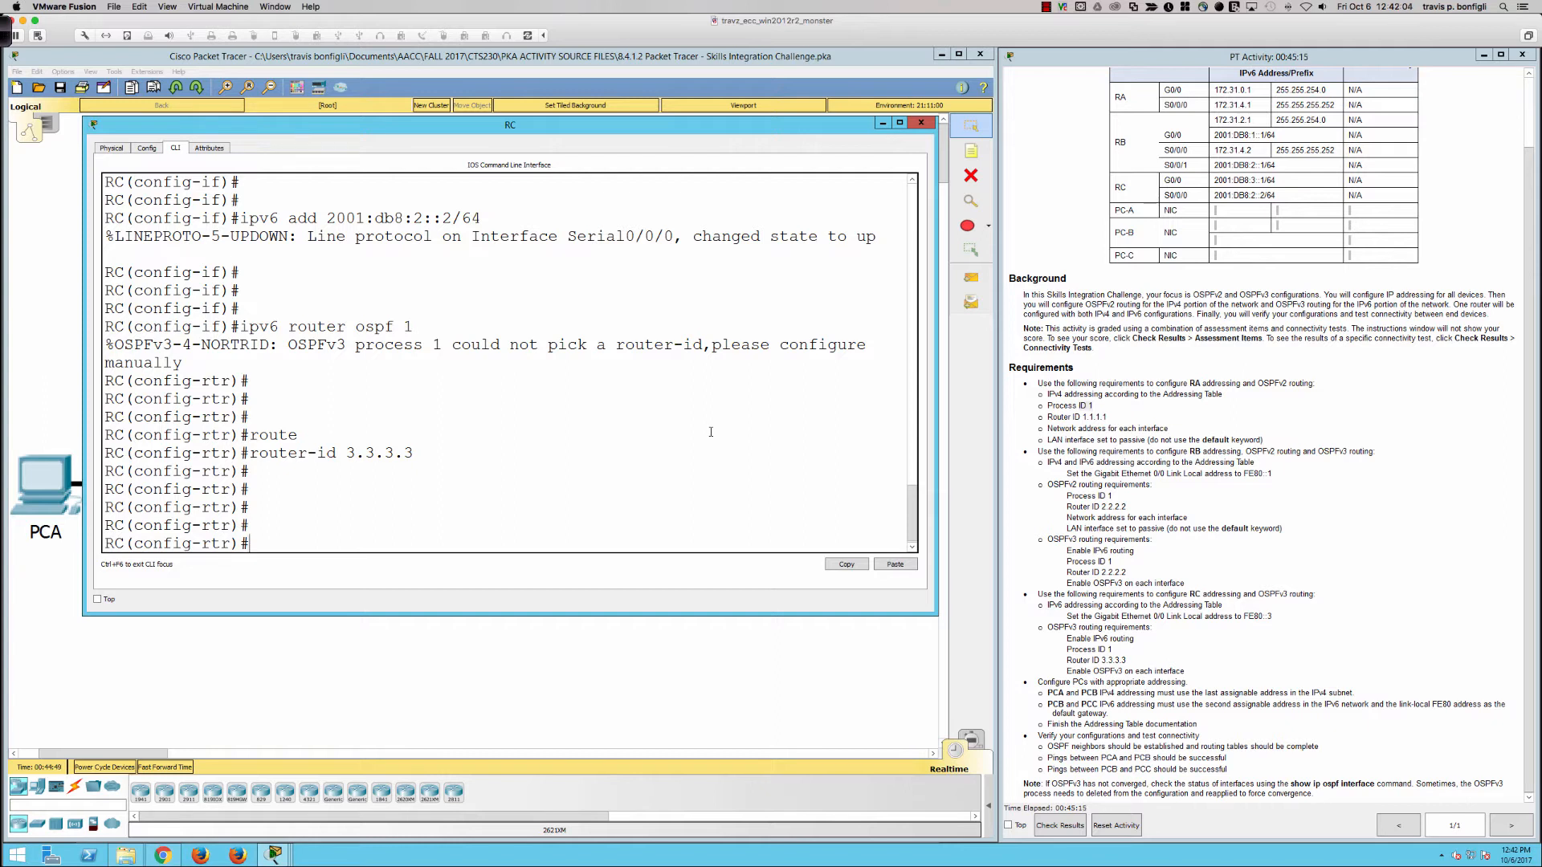
Enable OSPFv3 process 1 in area 0 on RC's GigabitEthernet0/0 interface.
text(int g0/0)
key(Return)
text(ip)
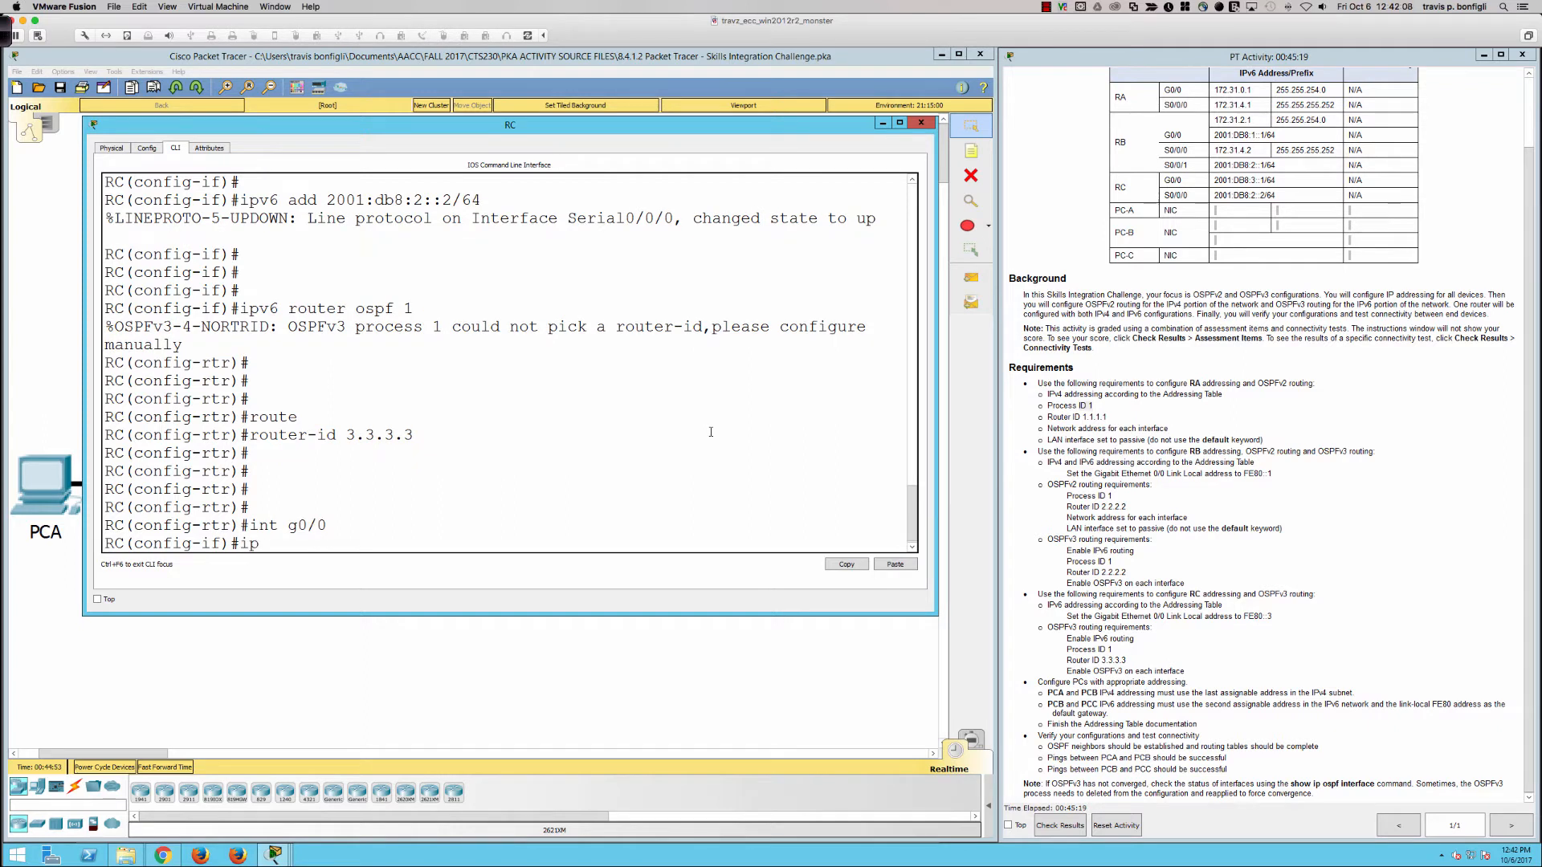
text(v6 ospf 1 area 0)
key(Return)
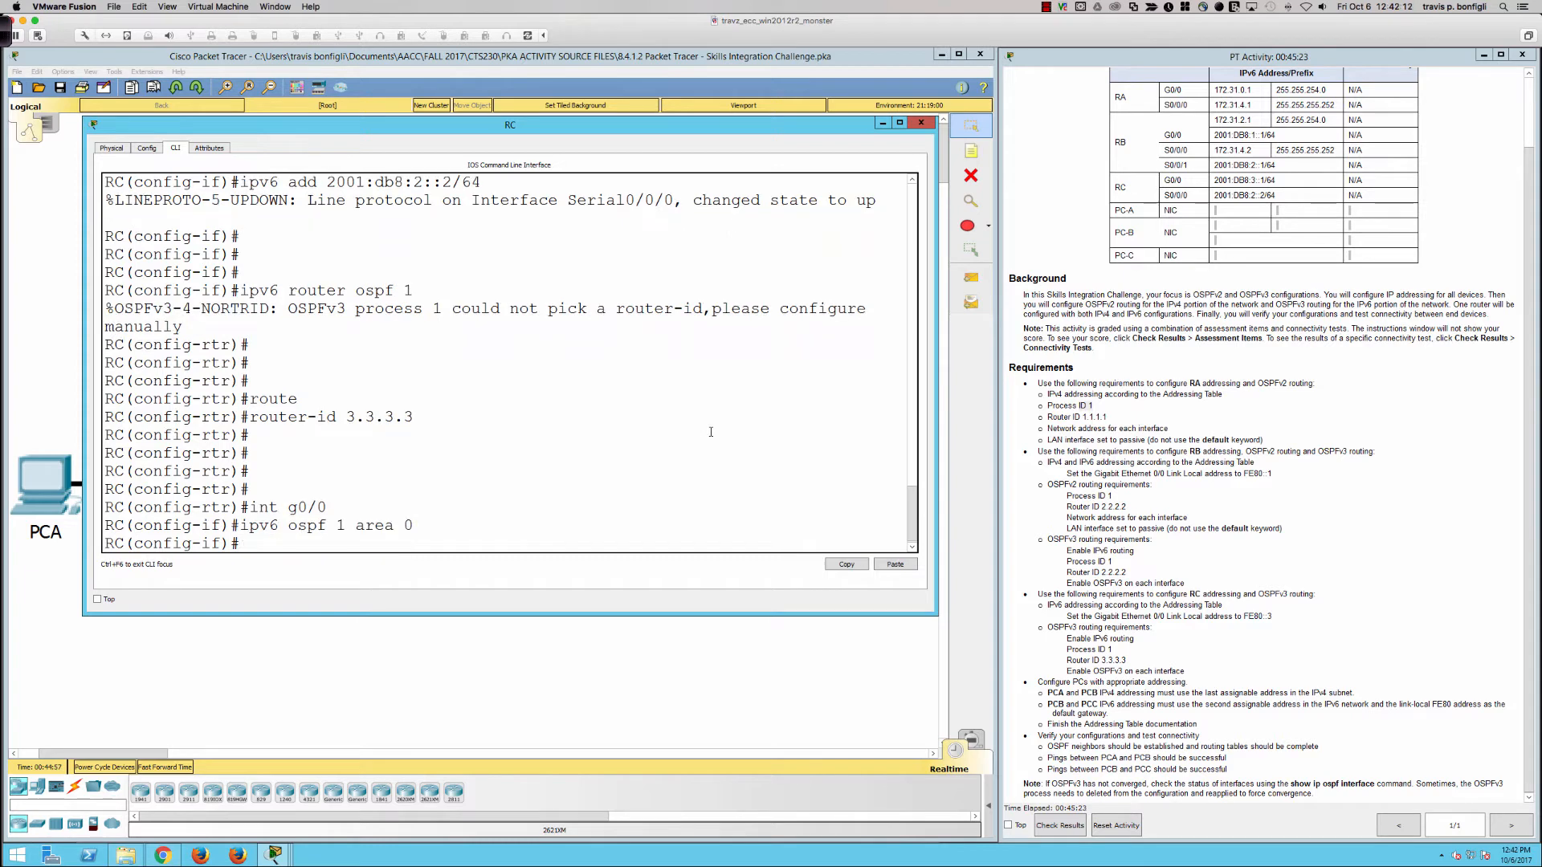
Enable OSPFv3 process 1 in area 0 on RC's Serial0/0/0 interface.
text(int s0/0/0)
key(Return)
key(Up)
key(Up)
key(Return)
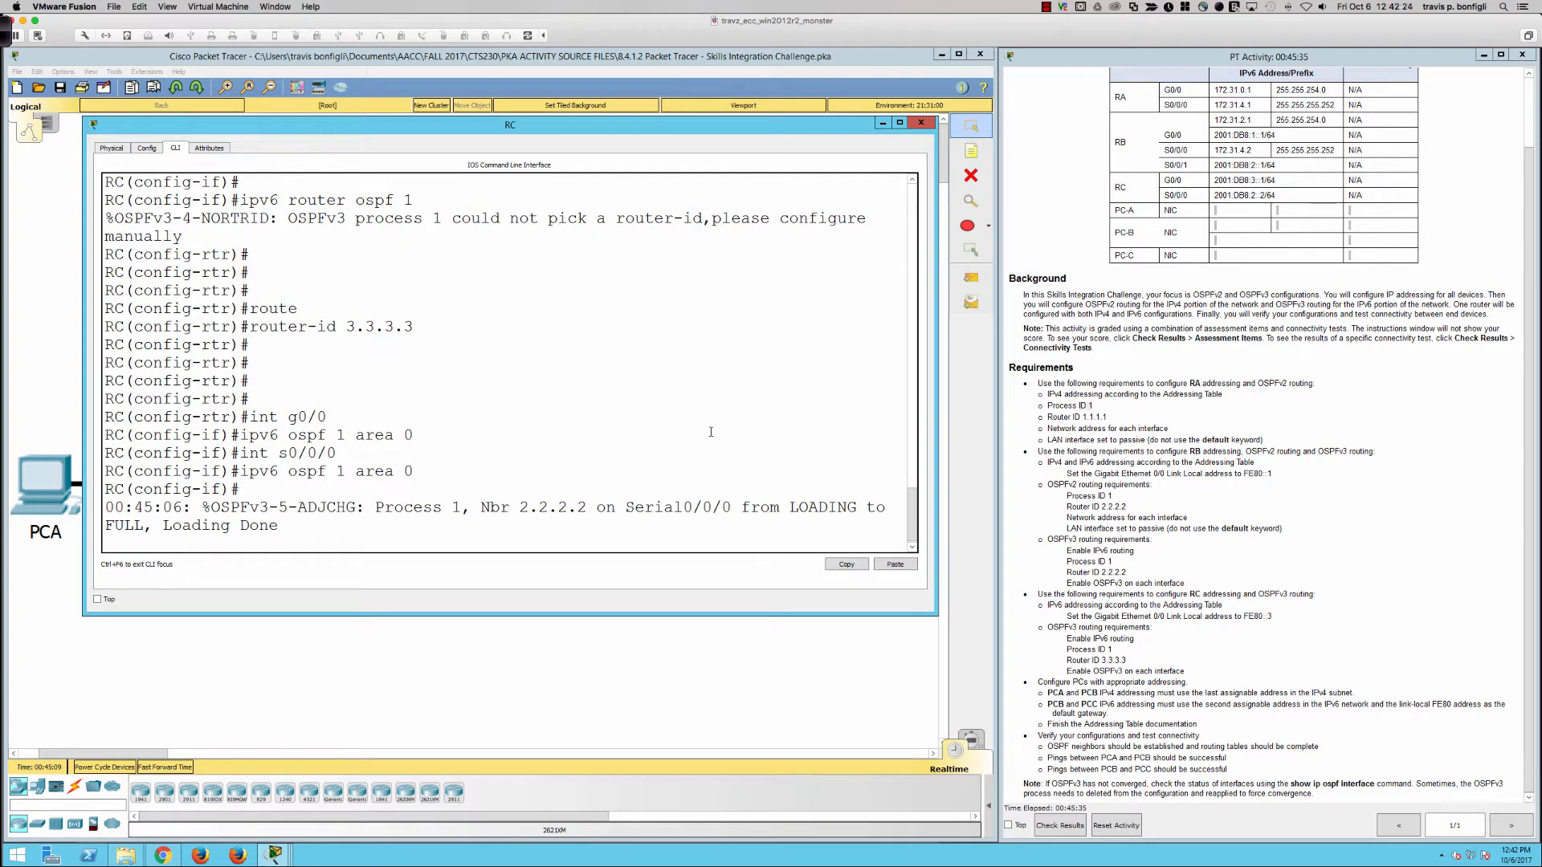
key(Return)
key(Return)
key(Return)
key(Return)
key(Return)
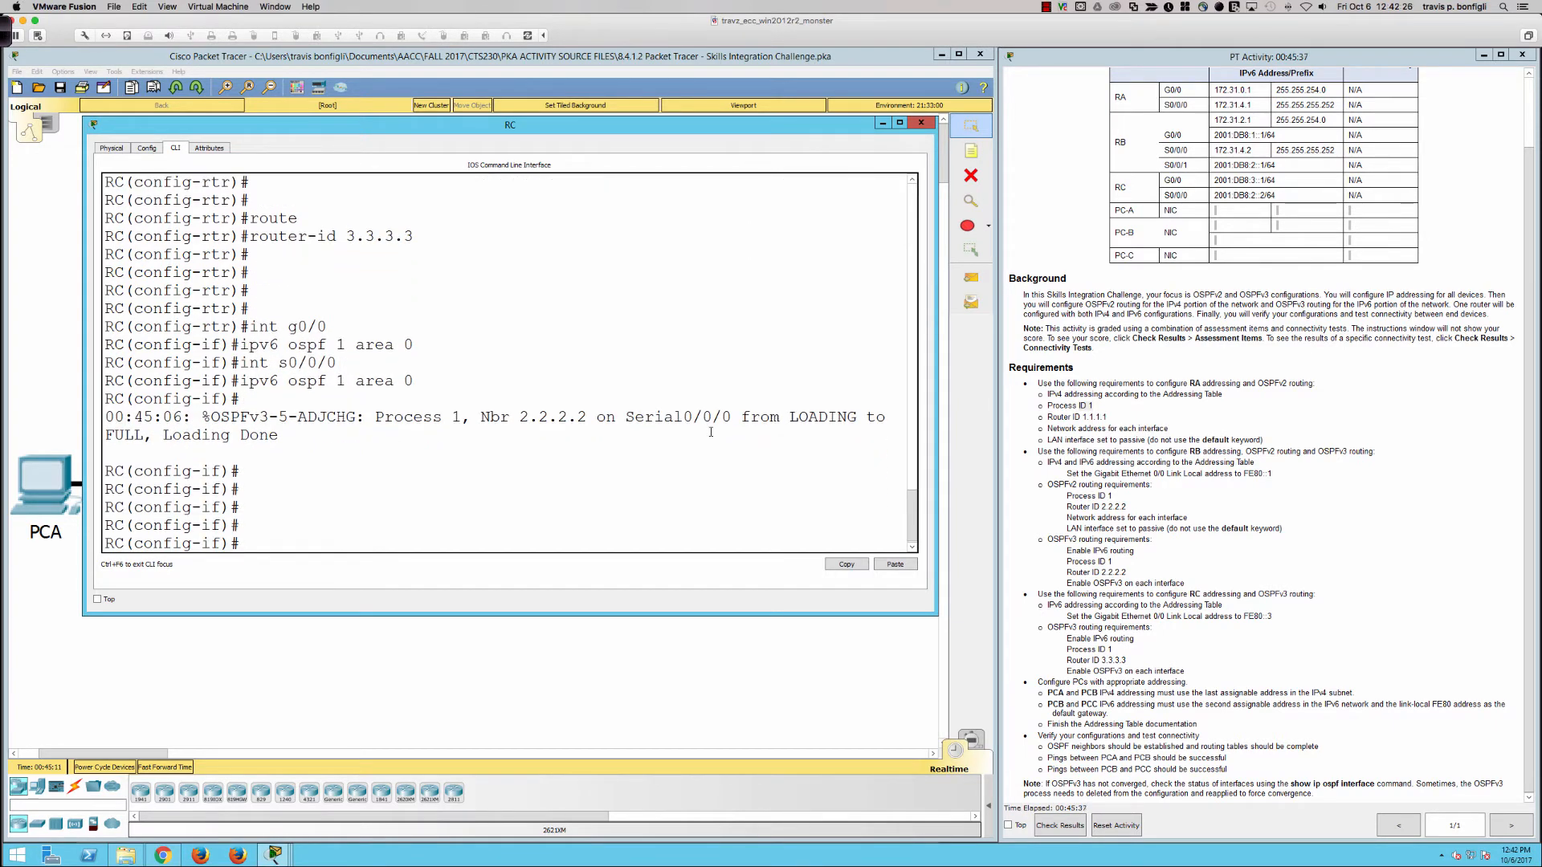
Leave configuration mode on RC, display its OSPFv3 neighbor table and check the neighbor's state.
text(end)
key(Return)
text(sh ipv6 ospf neigh)
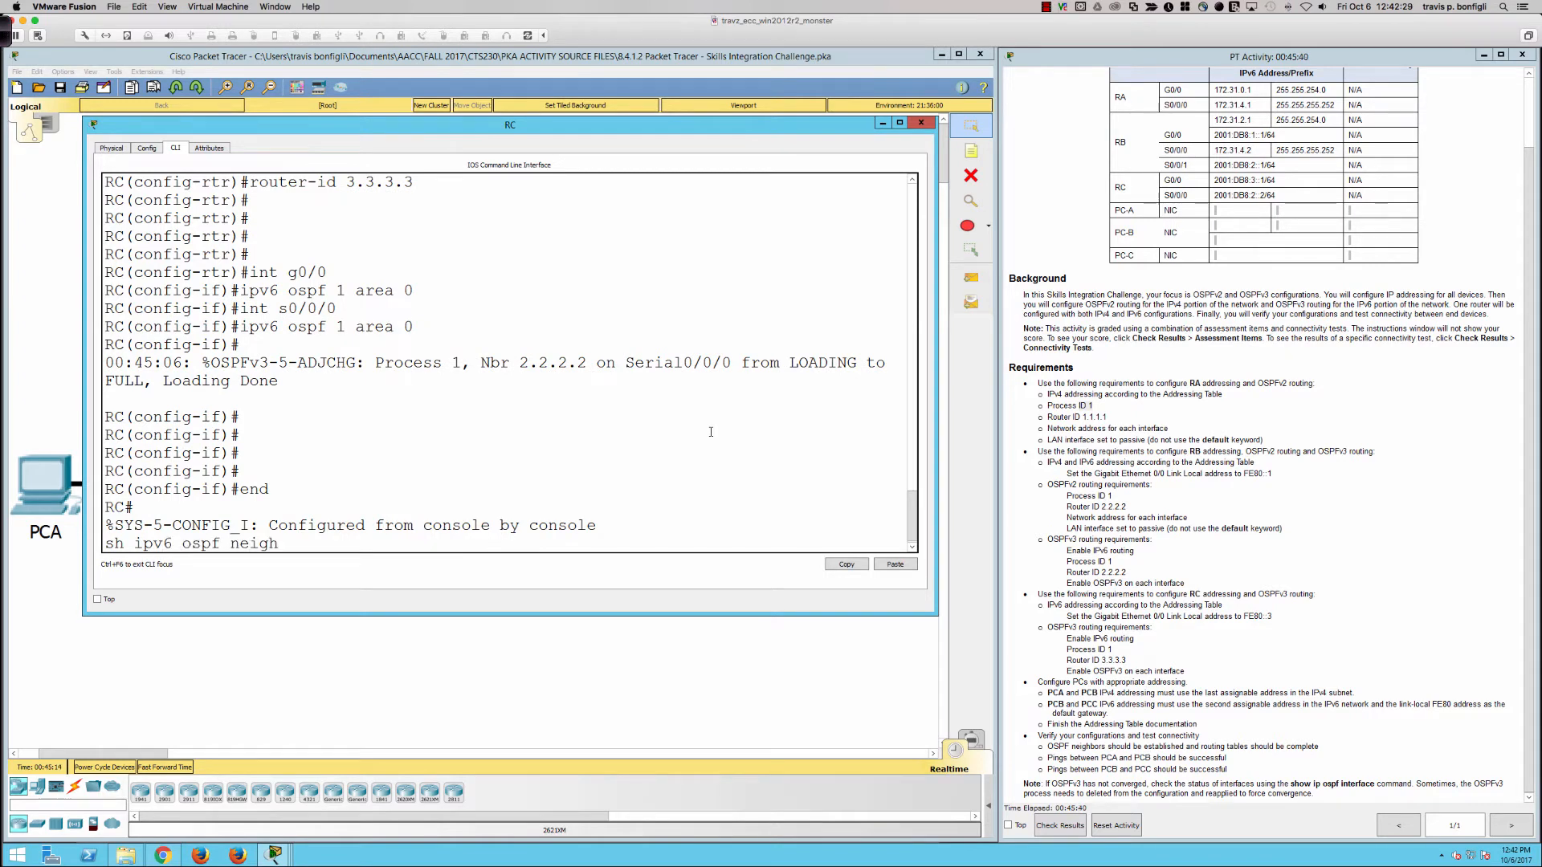
key(Return)
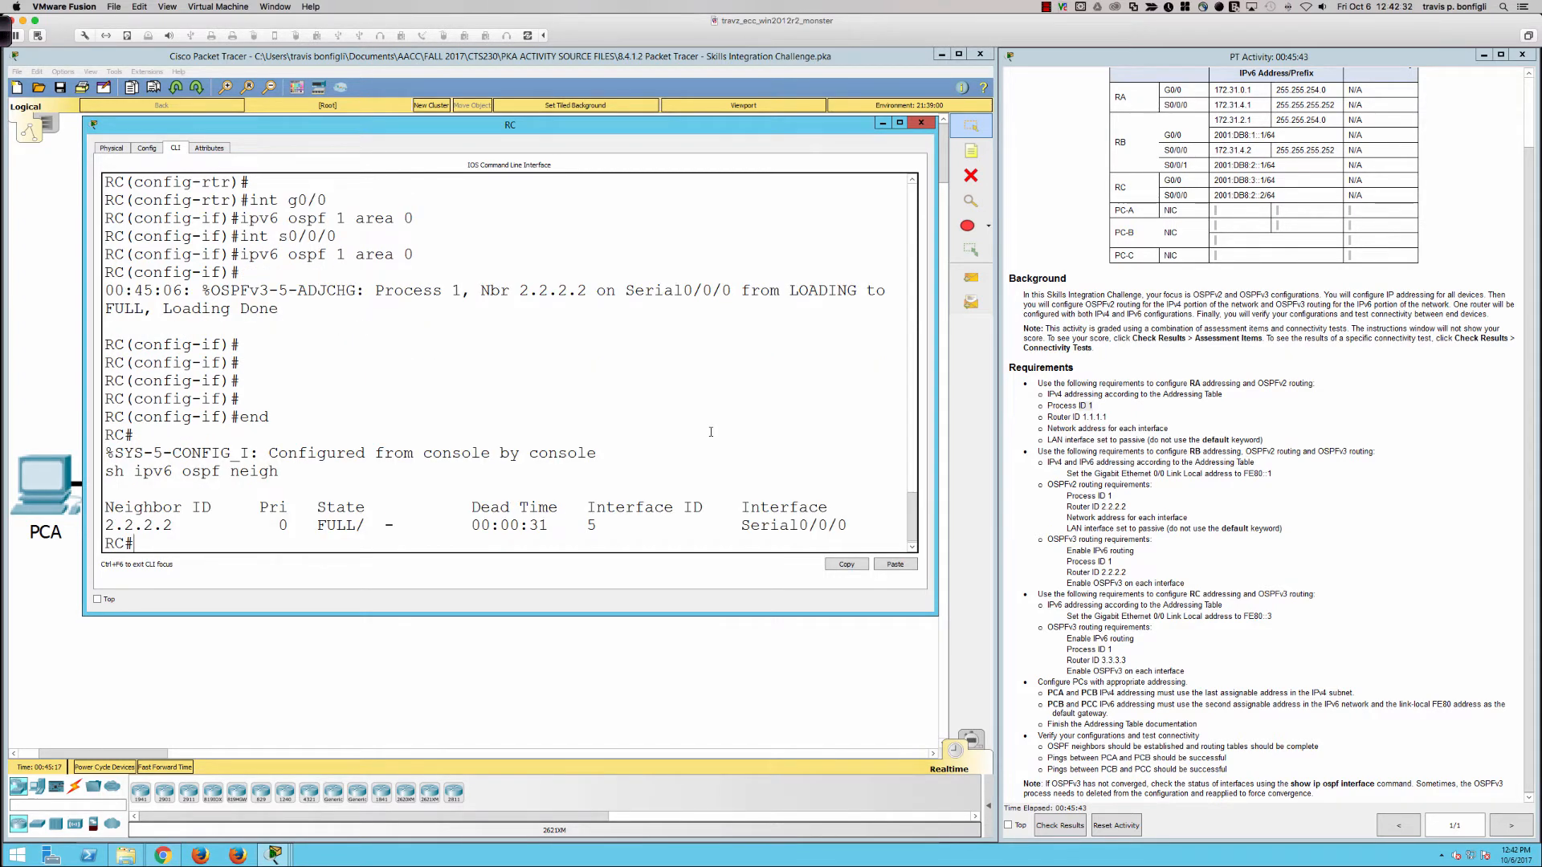
double_click(388, 525)
click(700, 431)
key(Return)
key(Return)
key(Return)
Display RC's OSPFv3 database and examine the router, link and intra-area prefix link states.
text(sh ipv)
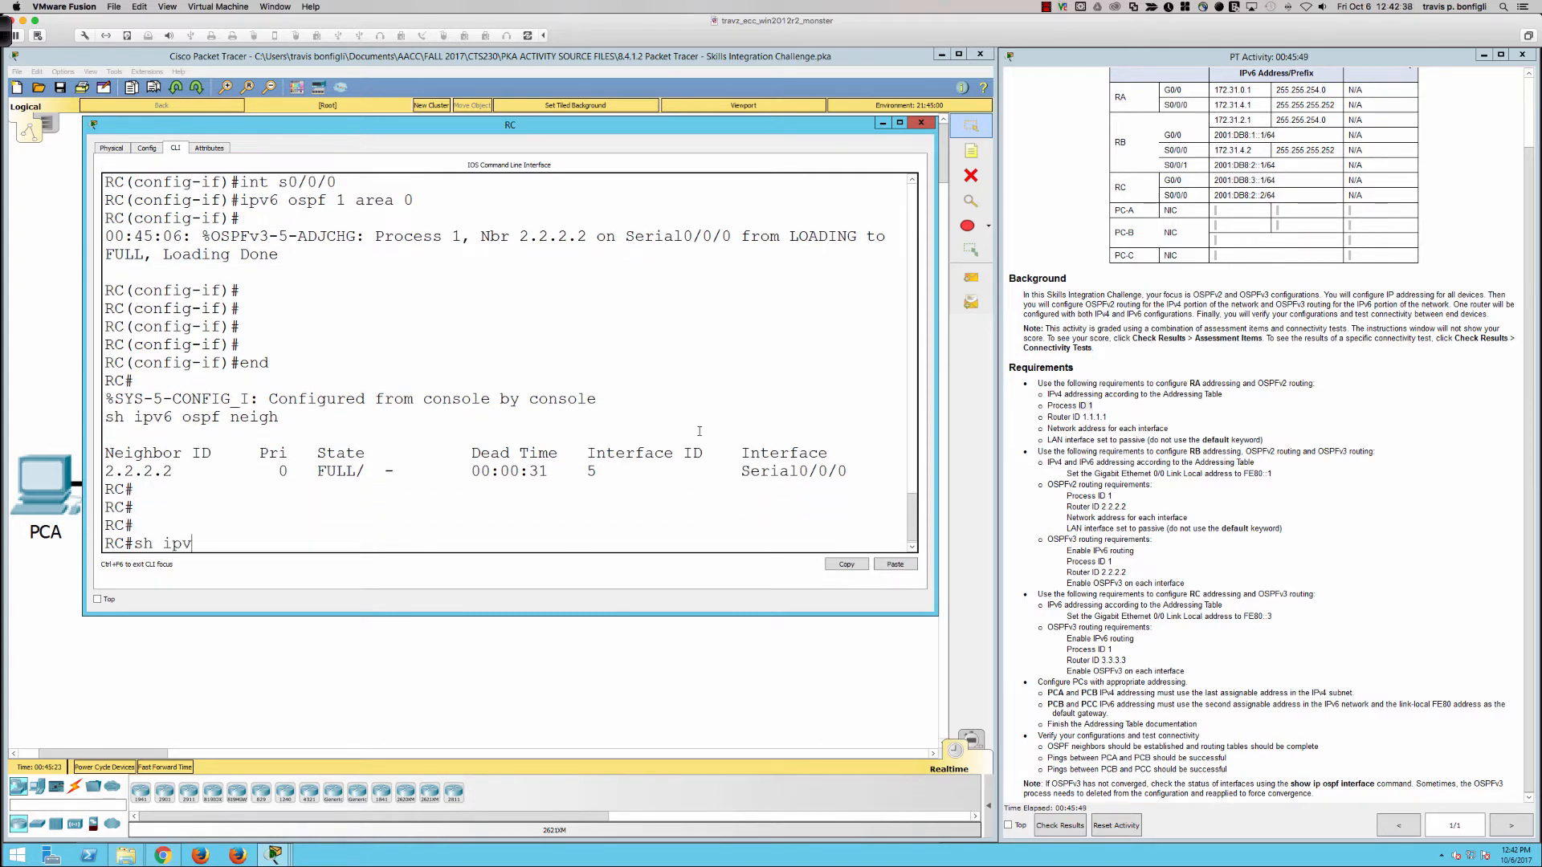
text(6 ospf data)
key(Return)
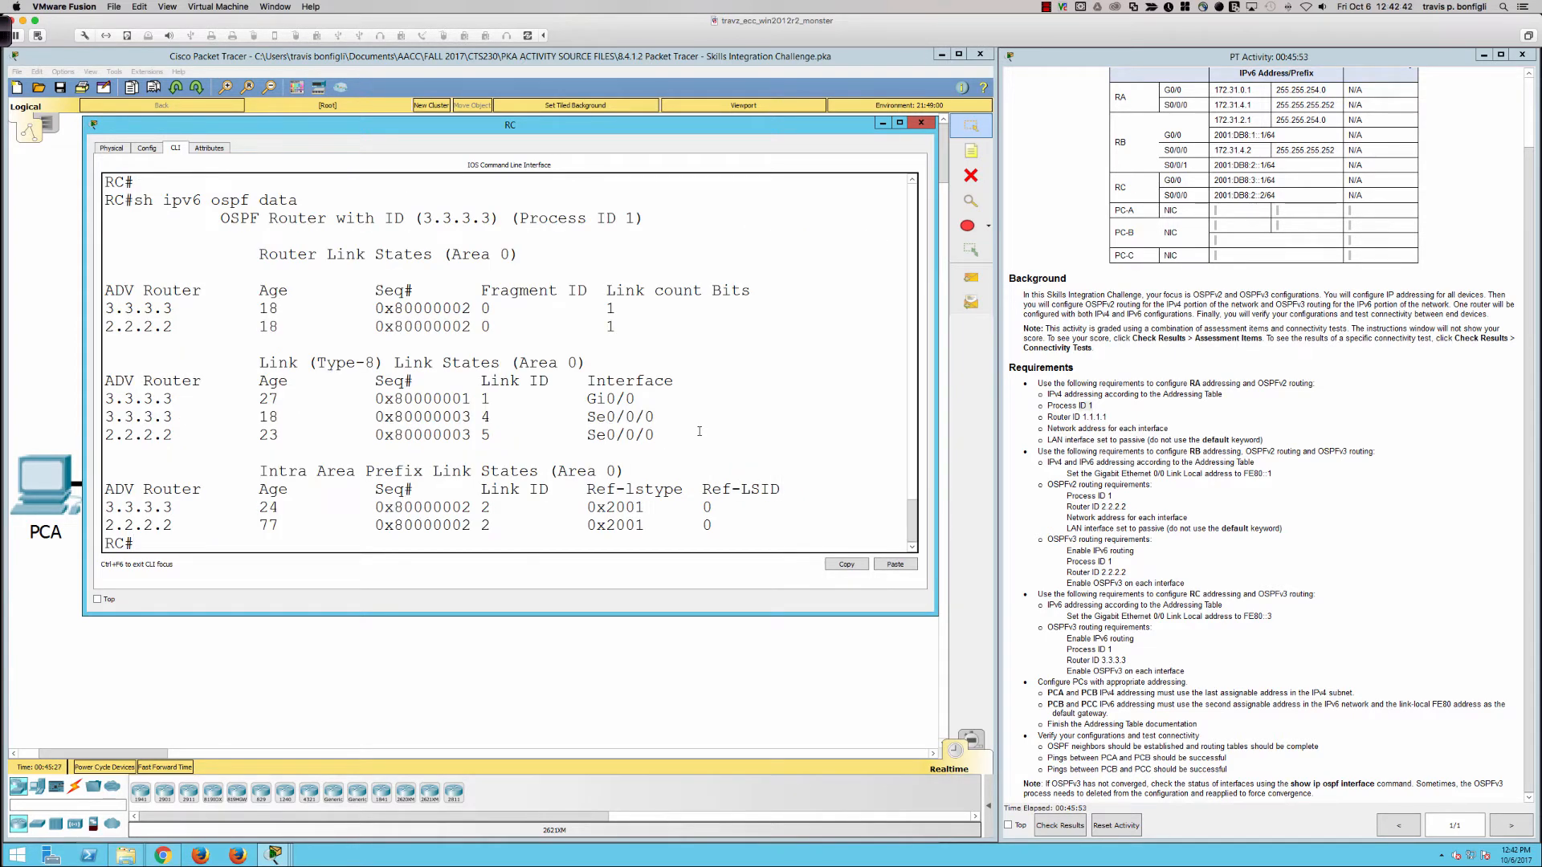
drag(265, 262, 640, 339)
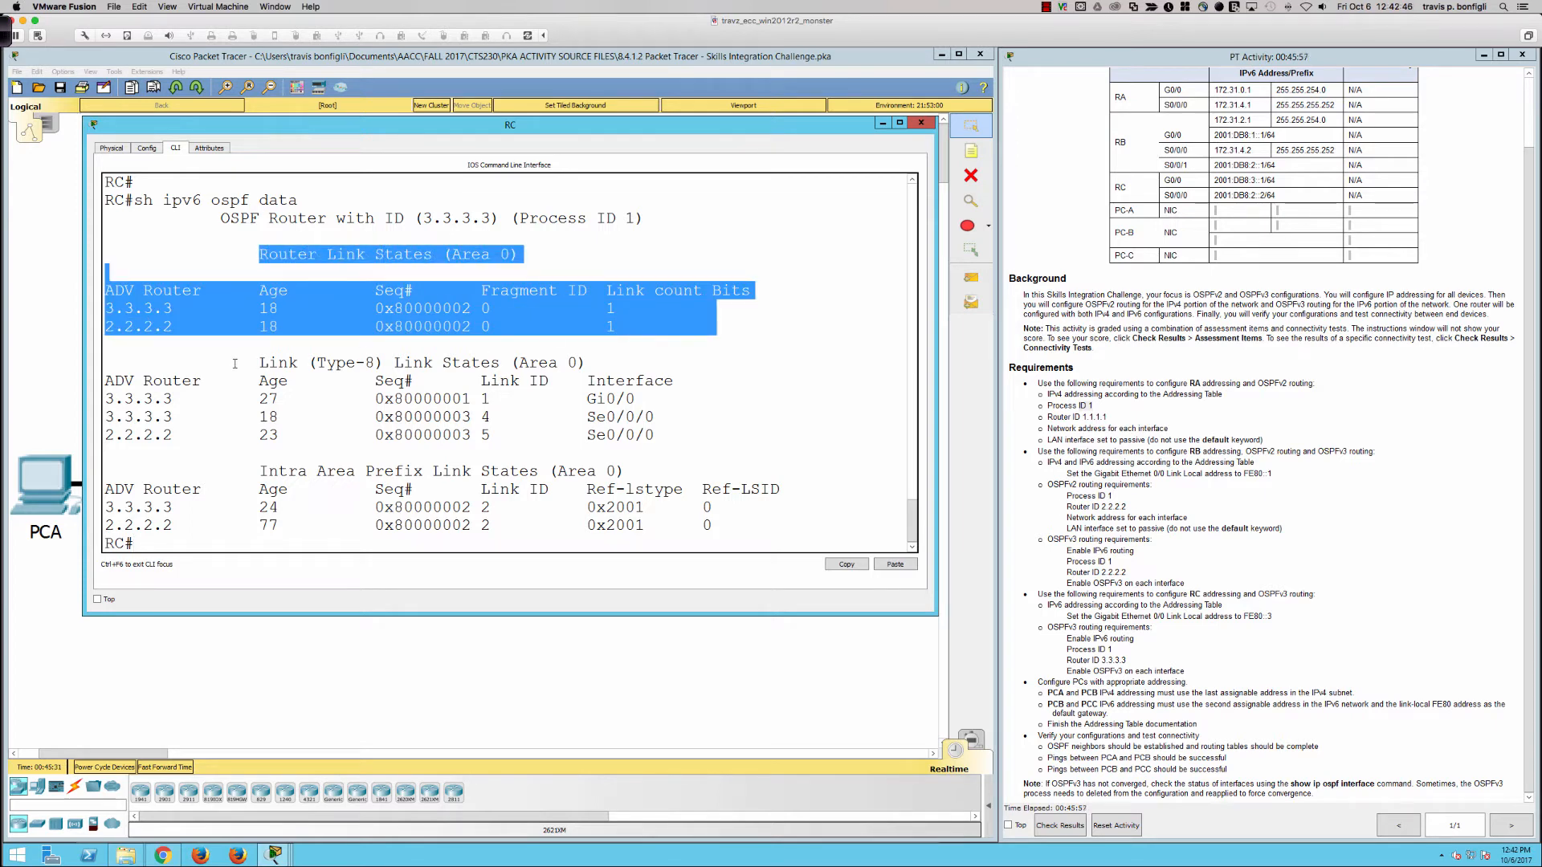
drag(241, 363, 676, 445)
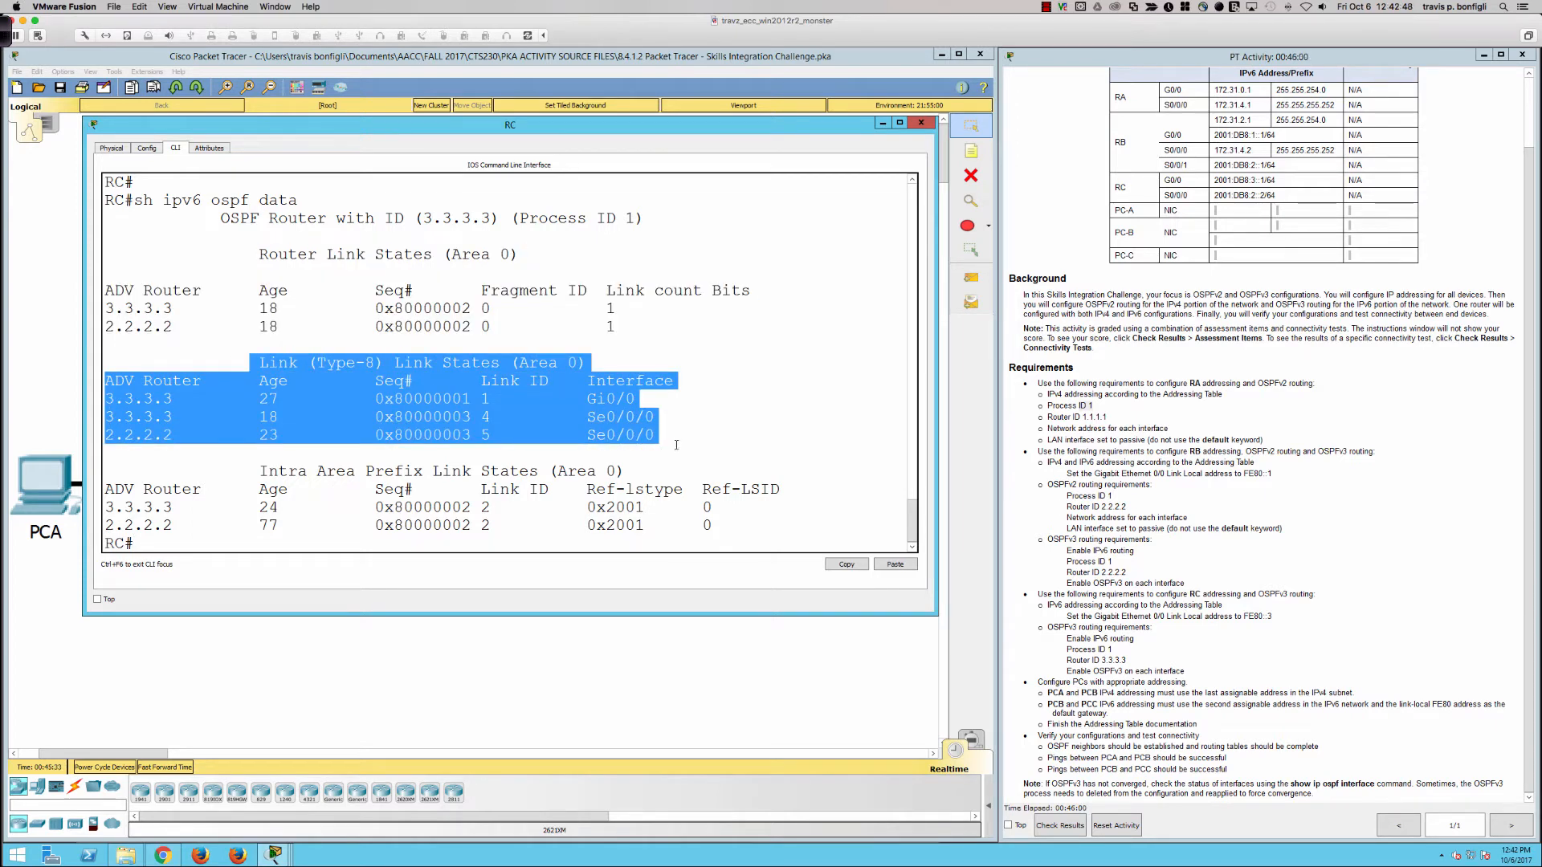
drag(260, 471, 645, 527)
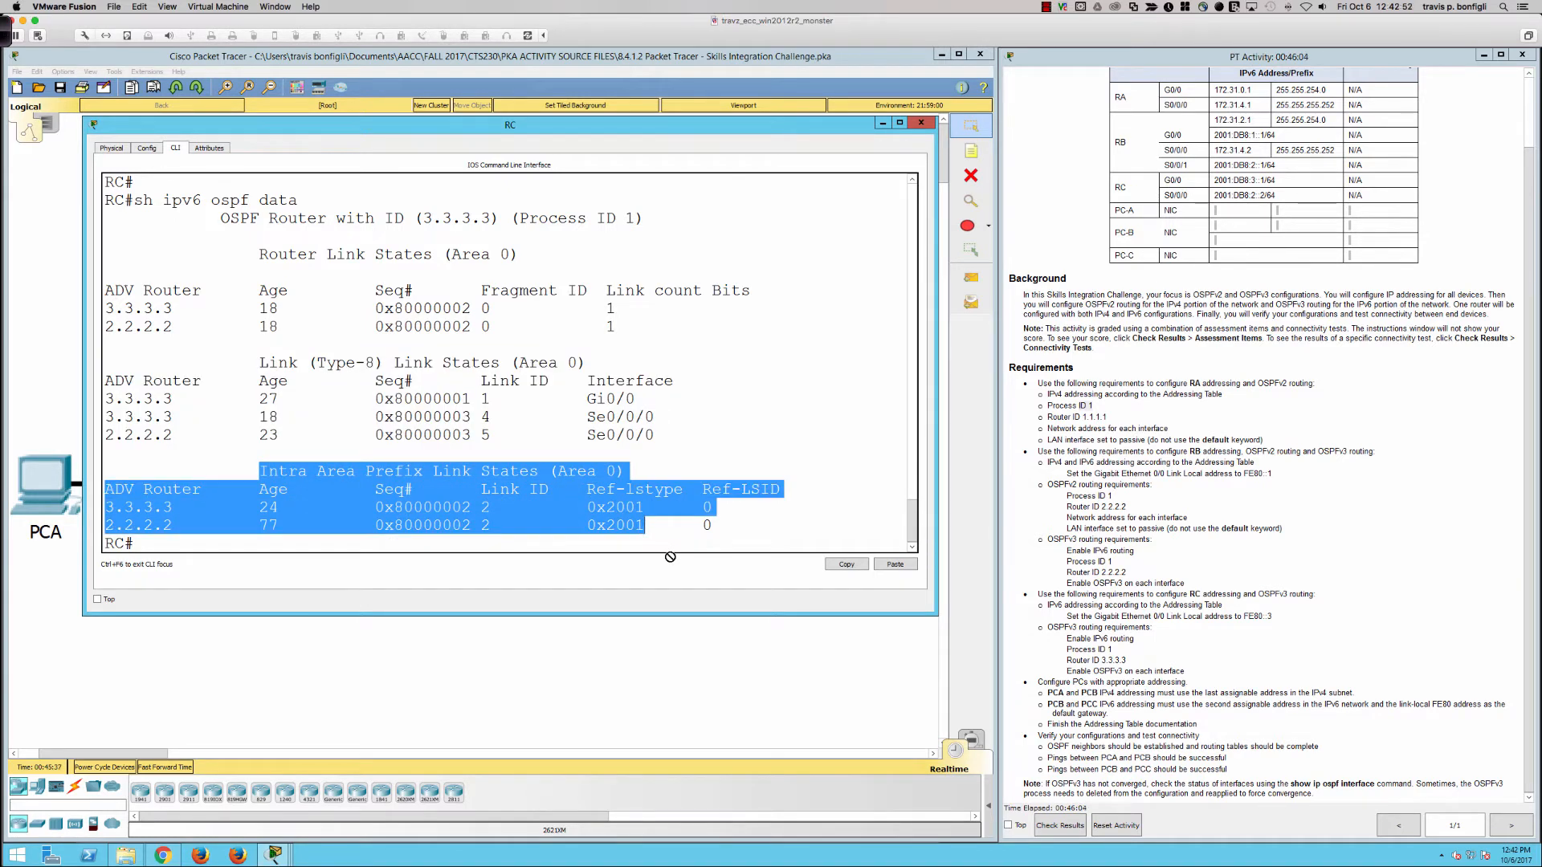
click(677, 386)
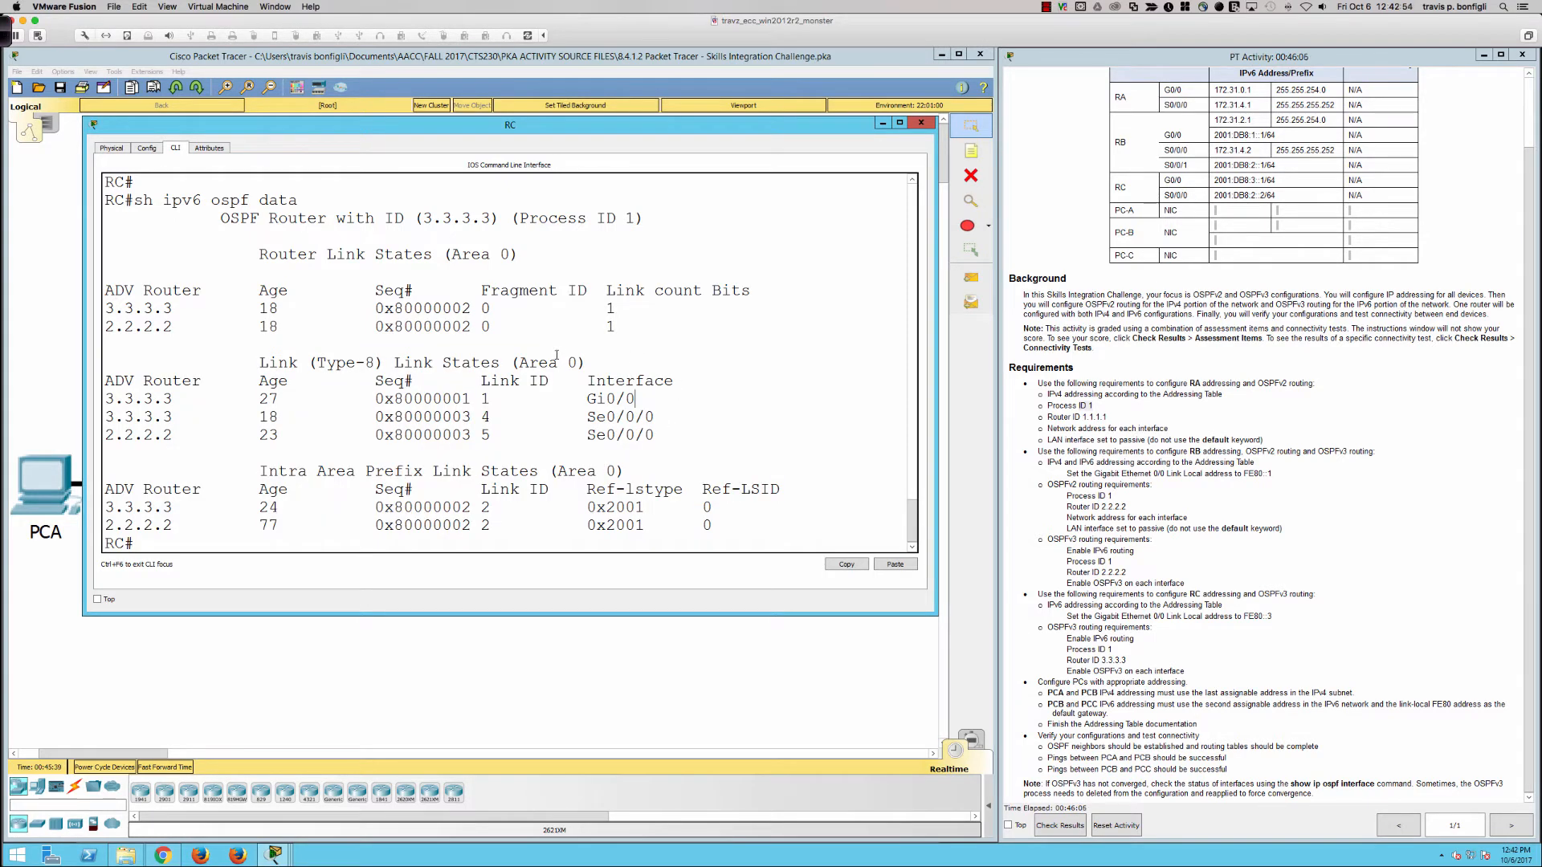
Minimize RC's window, open PCA, move its window to clear the topology, and open its IP configuration.
click(883, 125)
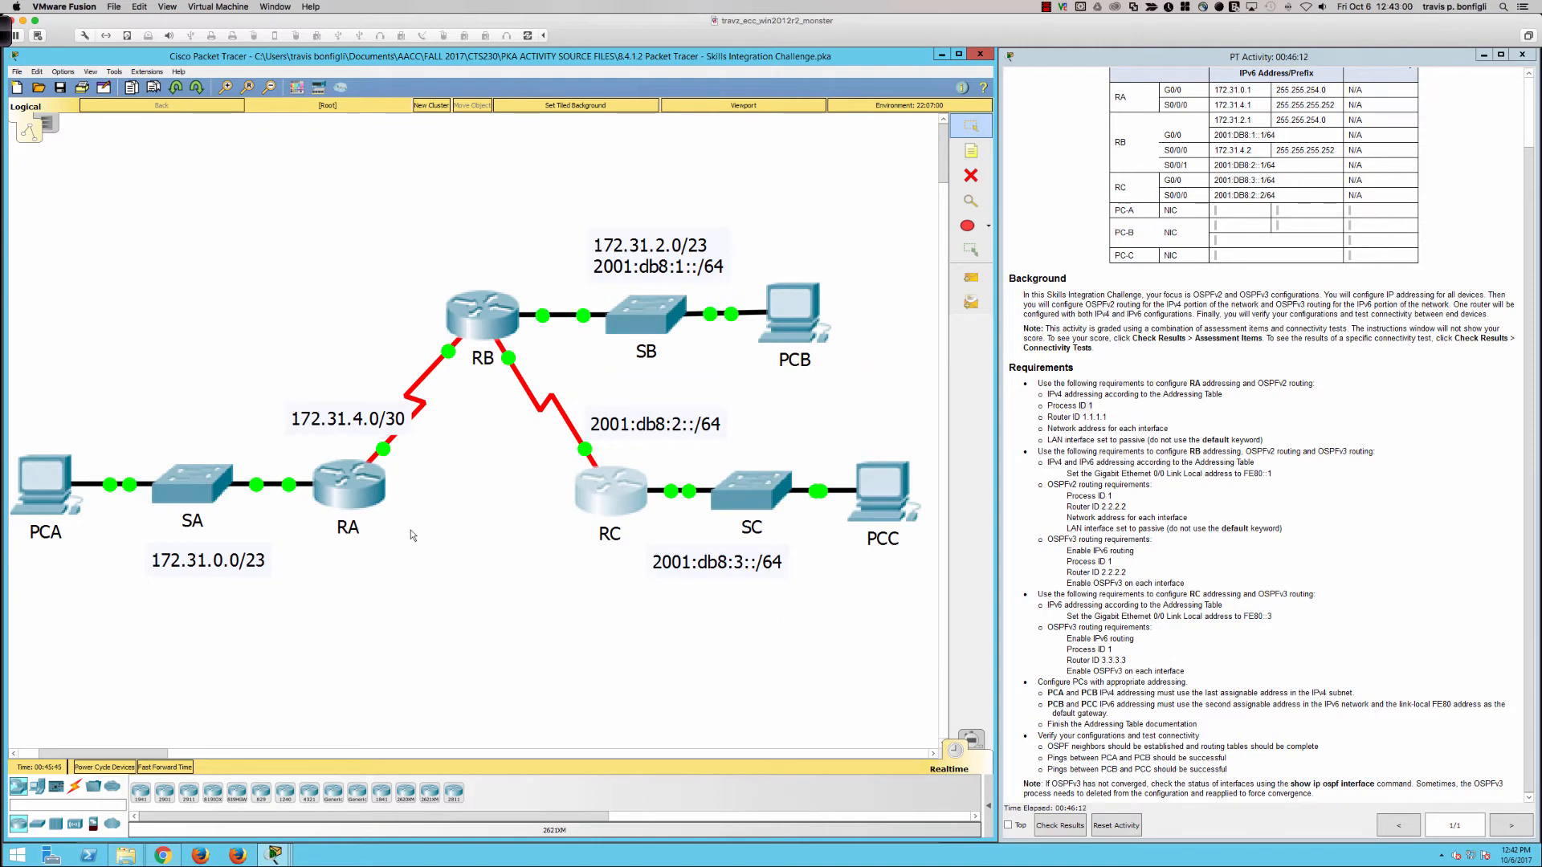
click(45, 487)
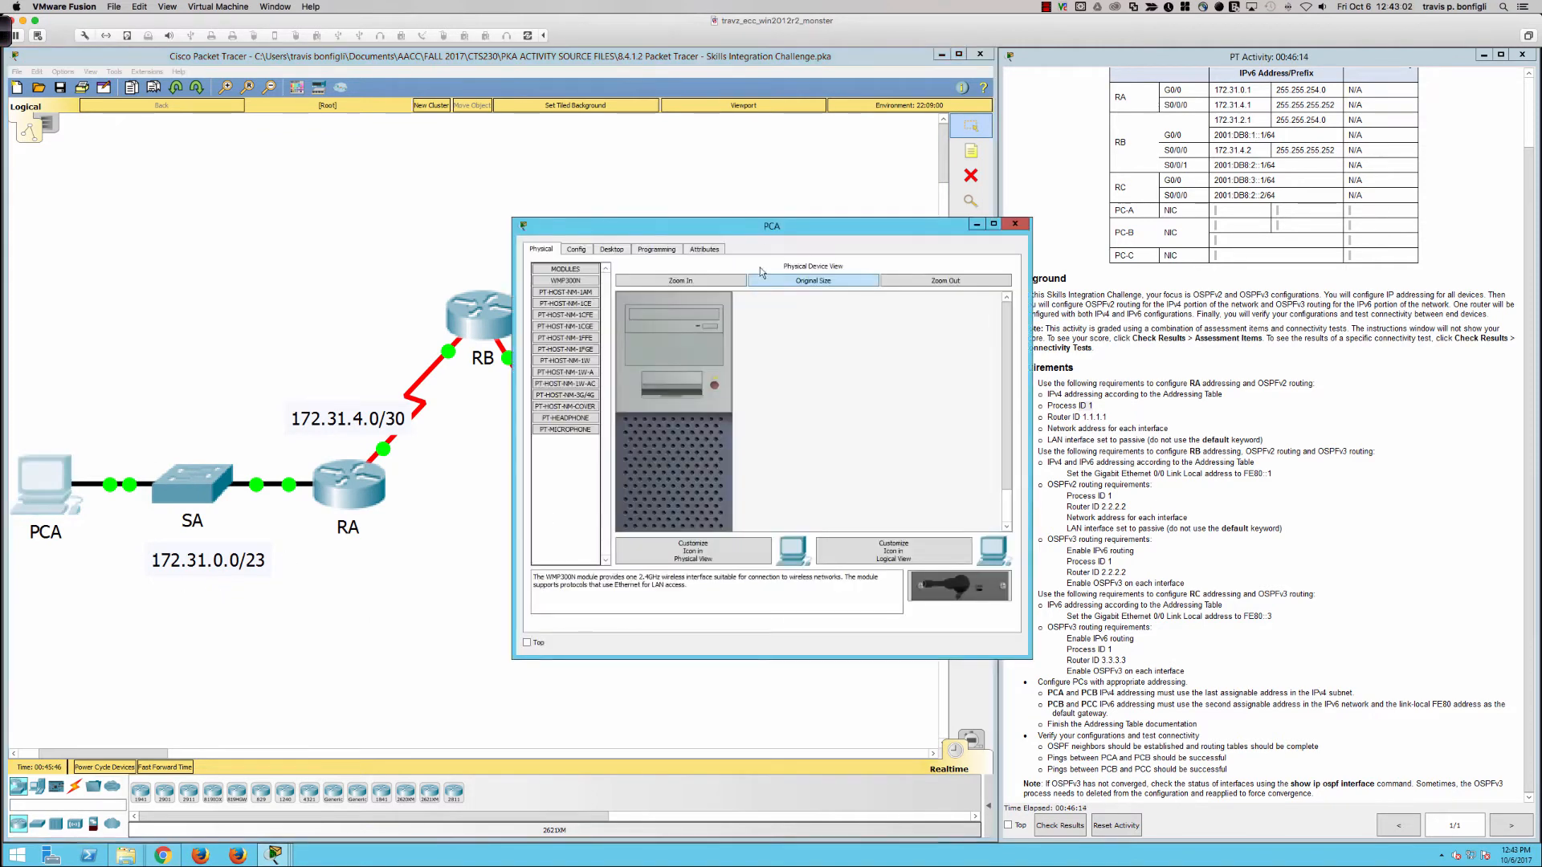
drag(762, 232, 318, 68)
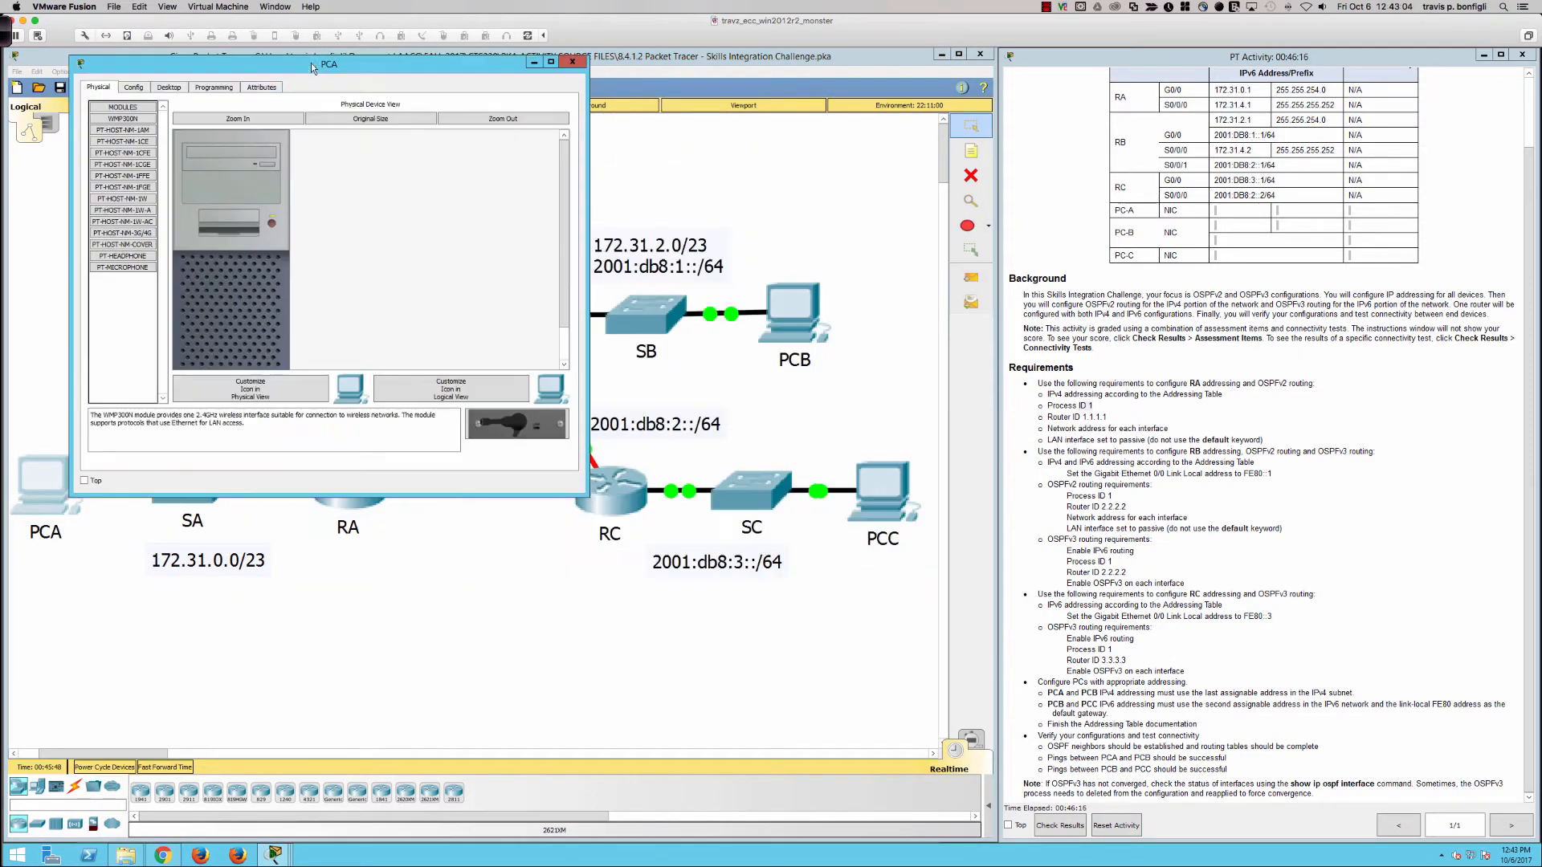
click(170, 88)
click(134, 132)
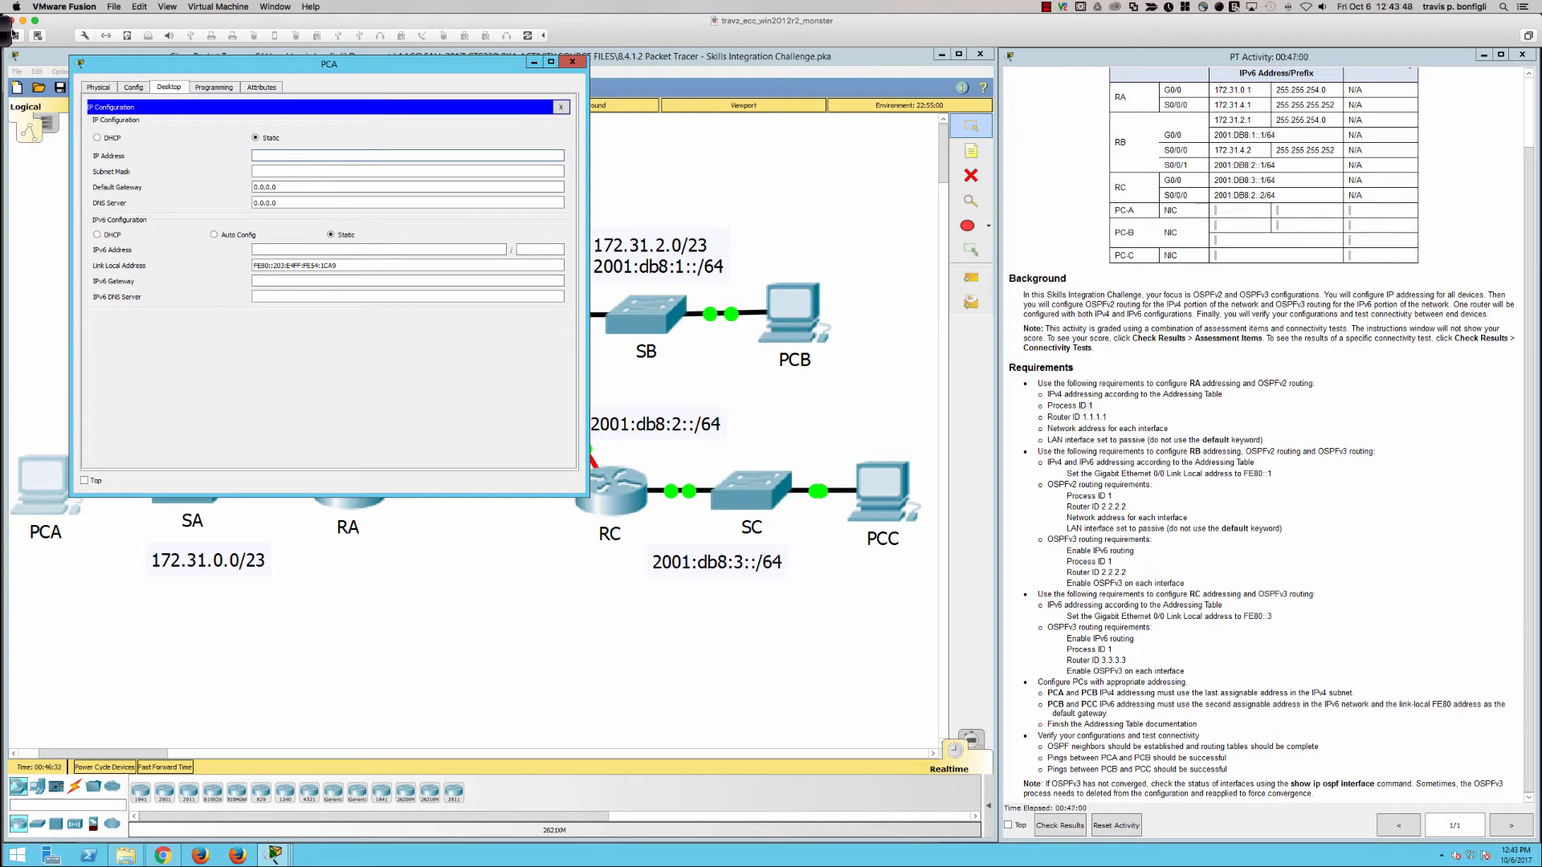
With the Ink2Go pen, mark RA's G0/0 address and mask in the addressing table and write .254 beside them.
click(5, 33)
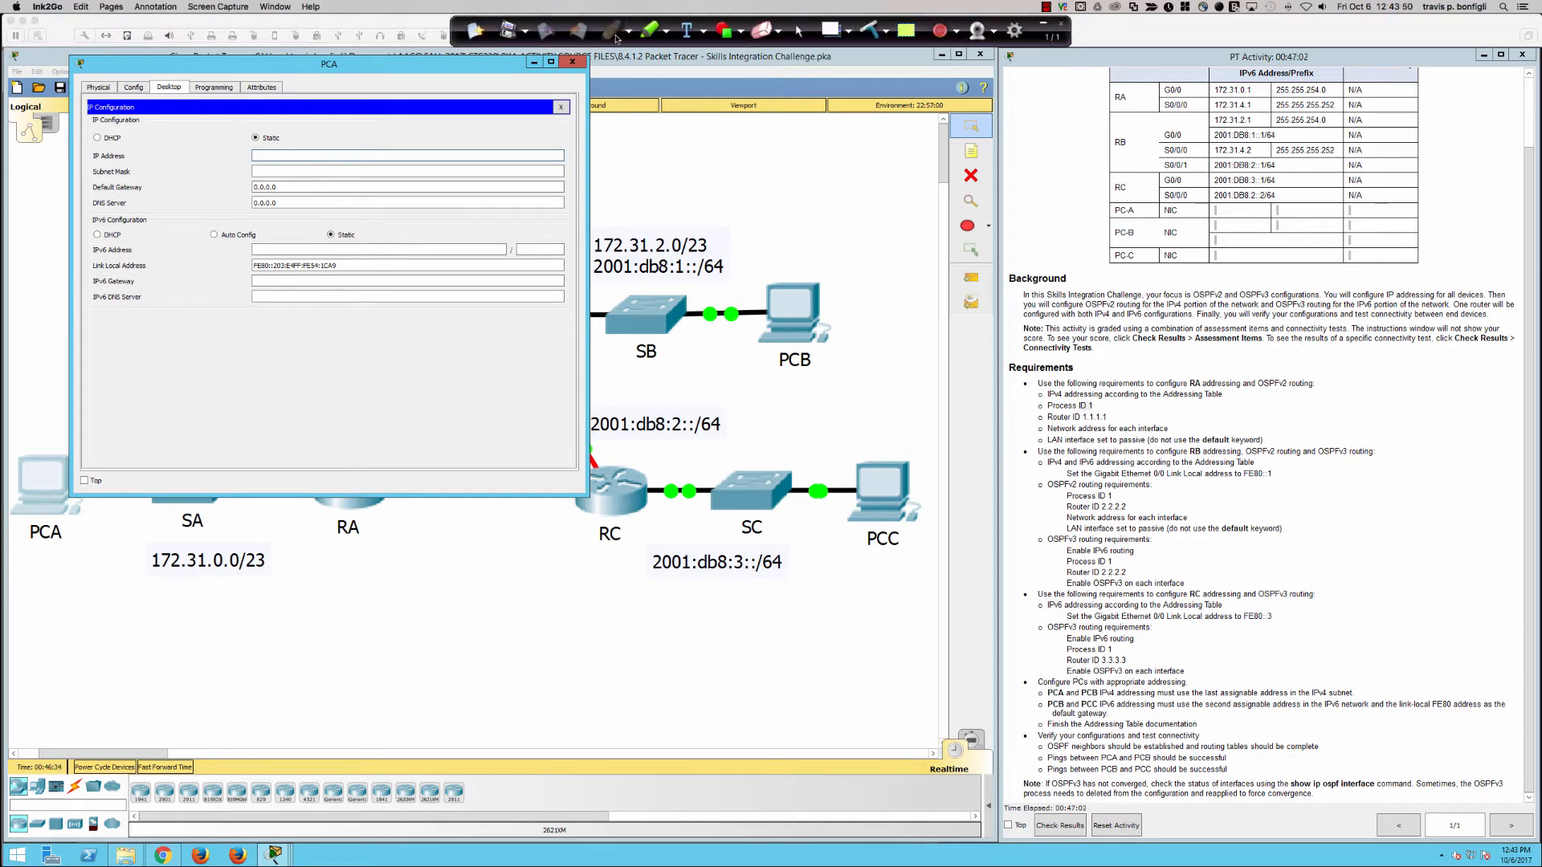
click(618, 29)
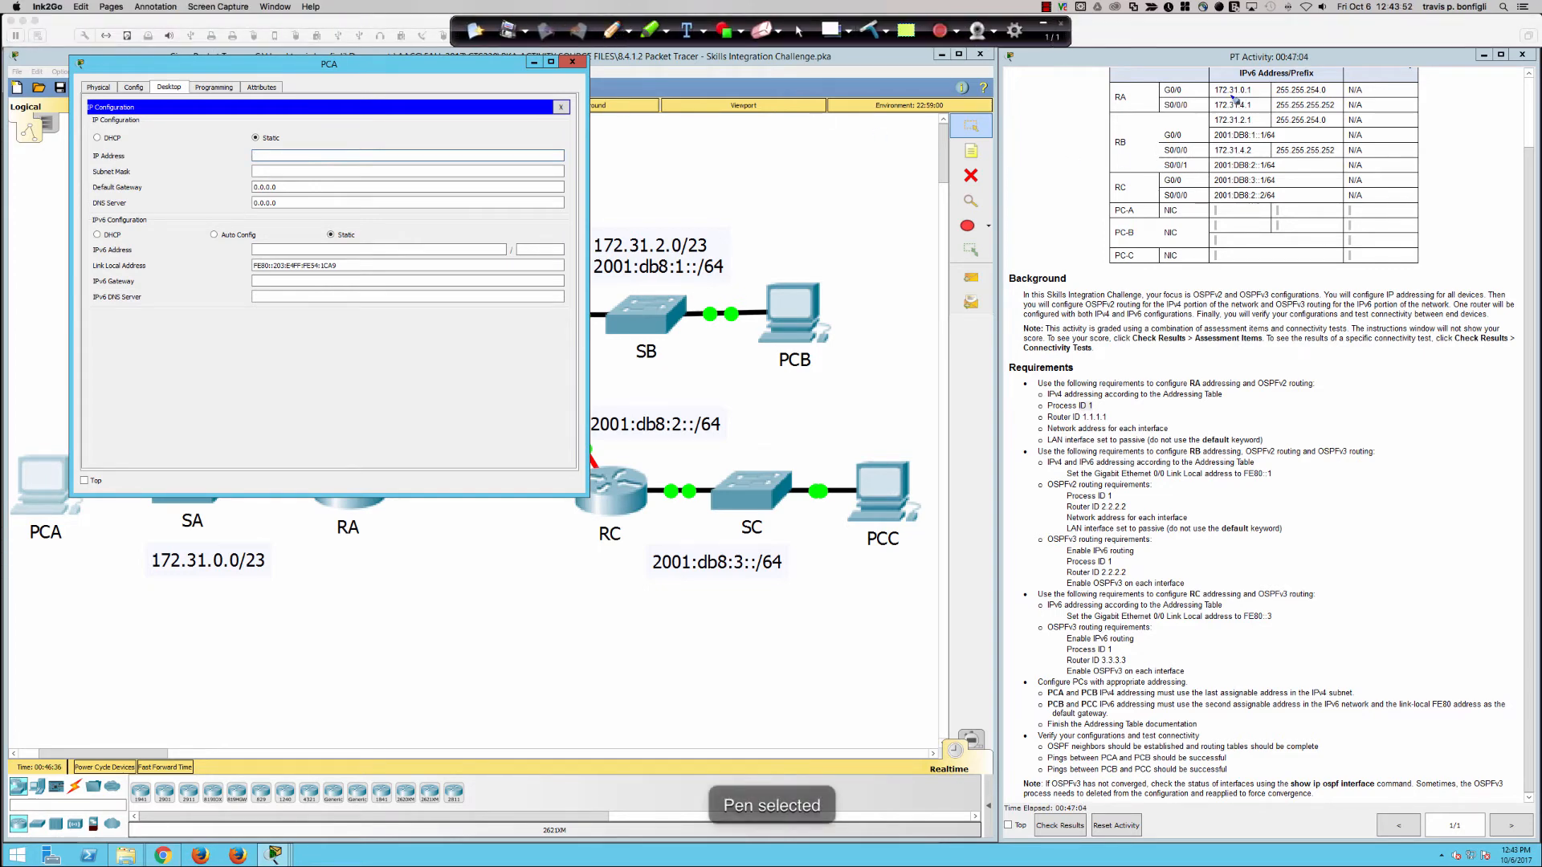
drag(1247, 97, 1253, 95)
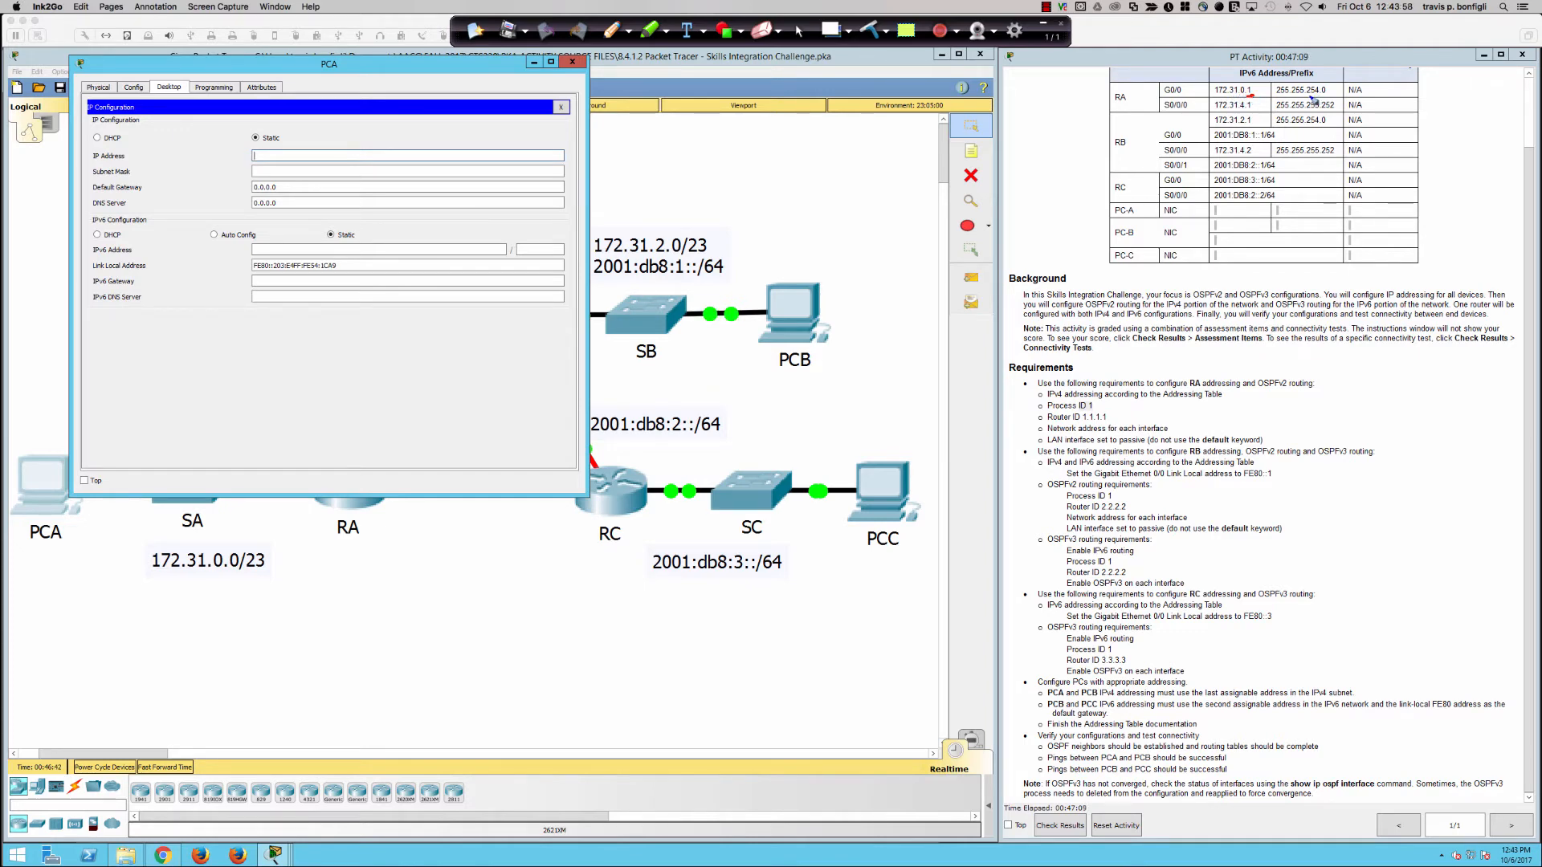
drag(1305, 100, 1322, 101)
mouse_move(1246, 86)
mouse_down()
mouse_move(1264, 94)
mouse_move(1245, 88)
mouse_up()
click(1052, 122)
mouse_move(1060, 115)
mouse_down()
mouse_move(1076, 125)
mouse_move(1096, 107)
mouse_move(1075, 150)
mouse_up()
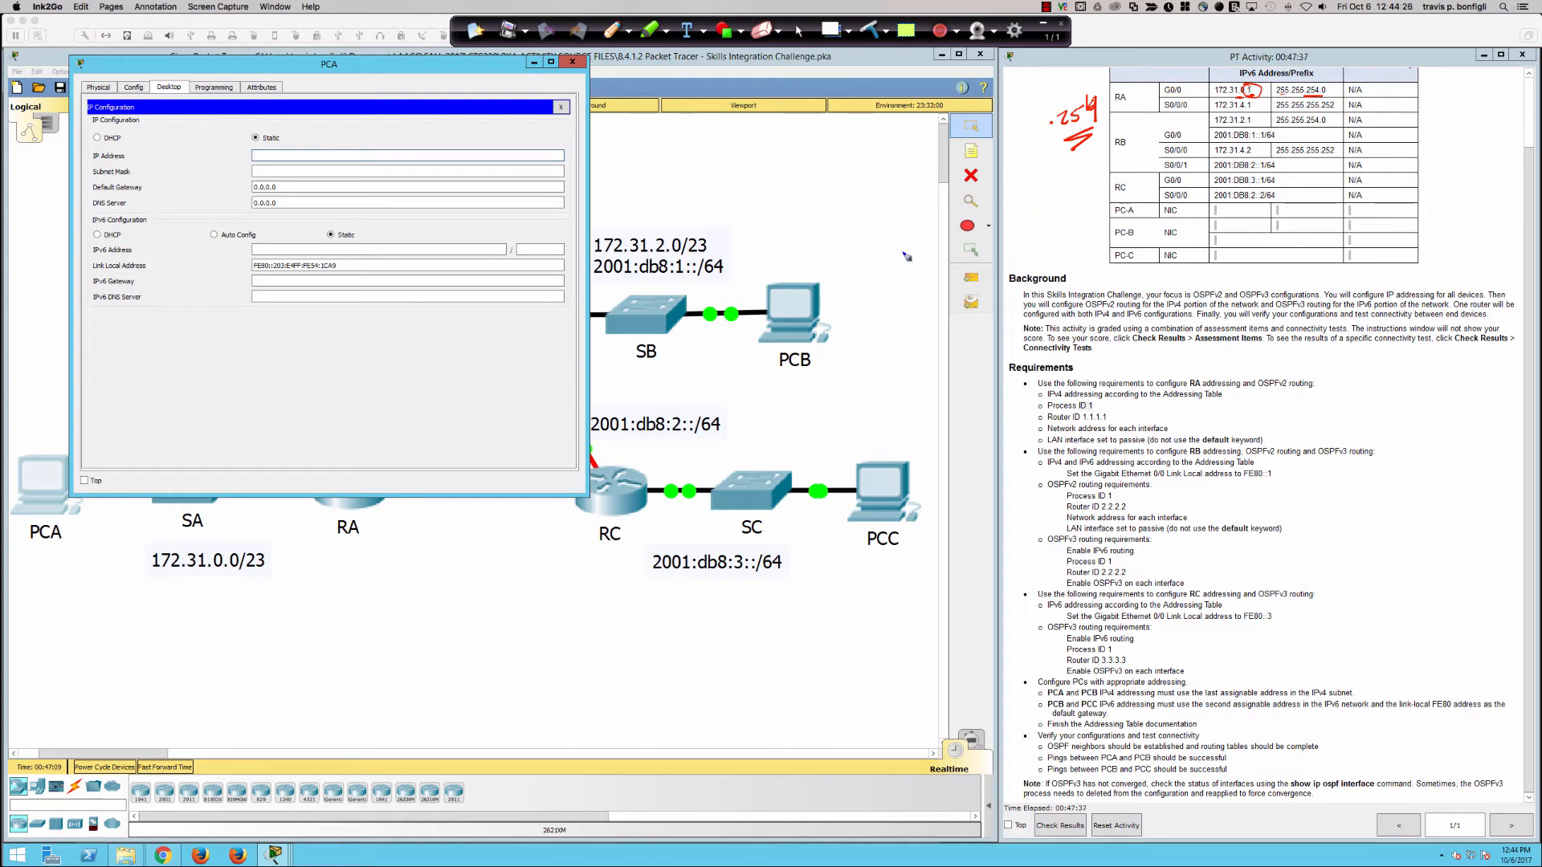
Handwrite the networks 172.31.0.0/24 and .1.0/24 above the topology and bracket them together.
mouse_move(692, 139)
mouse_down()
mouse_move(692, 169)
mouse_move(726, 170)
mouse_move(917, 135)
mouse_up()
click(767, 160)
click(837, 157)
drag(949, 126, 937, 166)
mouse_move(955, 133)
mouse_down()
mouse_move(976, 148)
mouse_move(998, 126)
mouse_move(994, 148)
mouse_up()
click(838, 195)
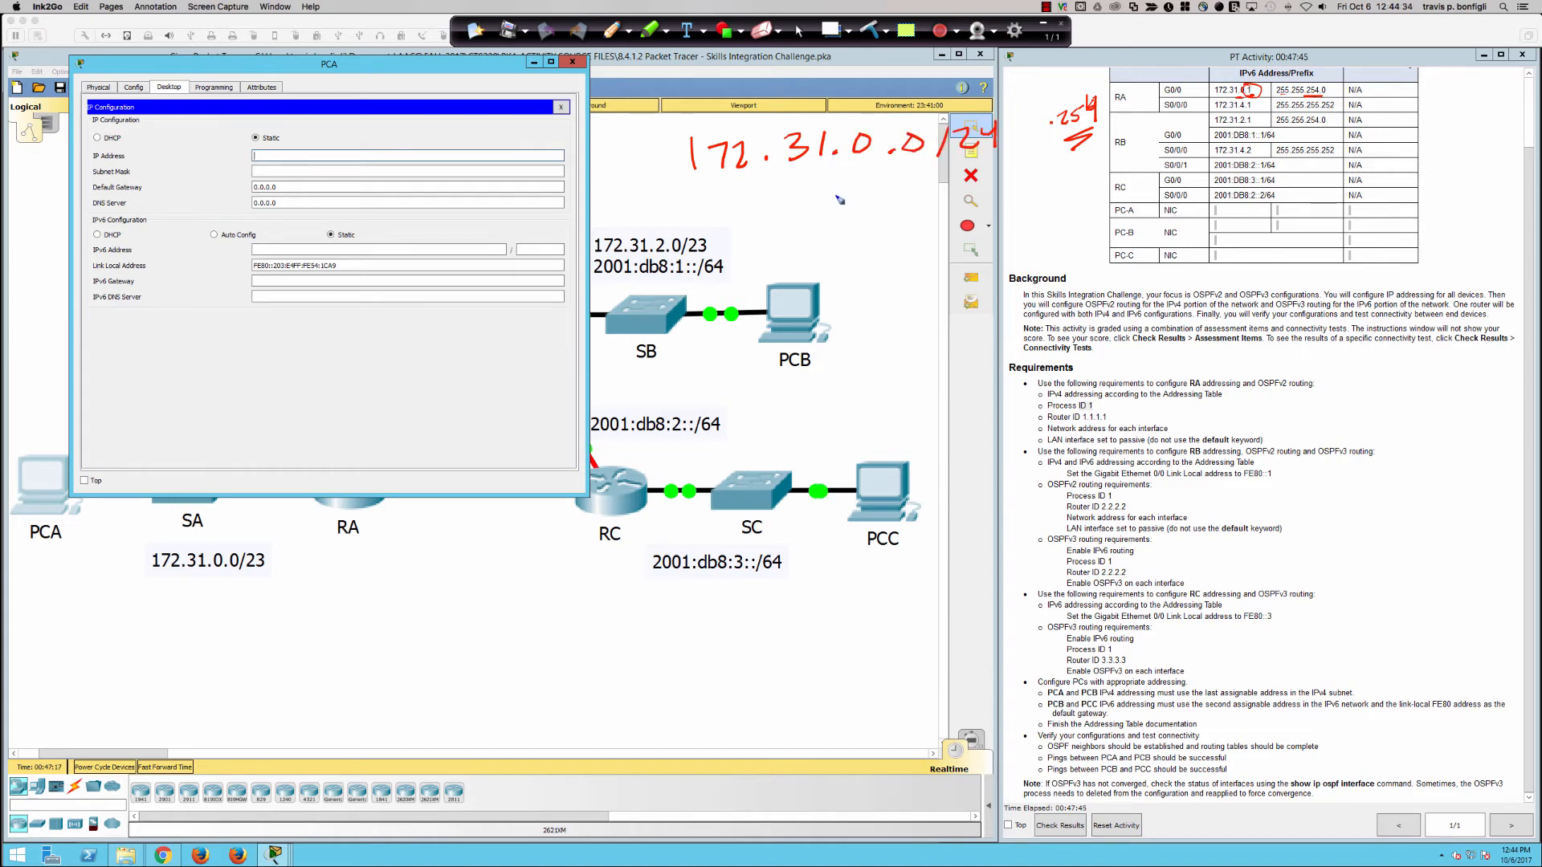
mouse_move(869, 168)
mouse_down()
mouse_move(871, 198)
mouse_move(924, 175)
mouse_move(940, 197)
mouse_move(996, 190)
mouse_up()
click(898, 194)
mouse_move(962, 99)
mouse_down()
mouse_move(988, 95)
mouse_move(1033, 206)
mouse_move(986, 210)
mouse_up()
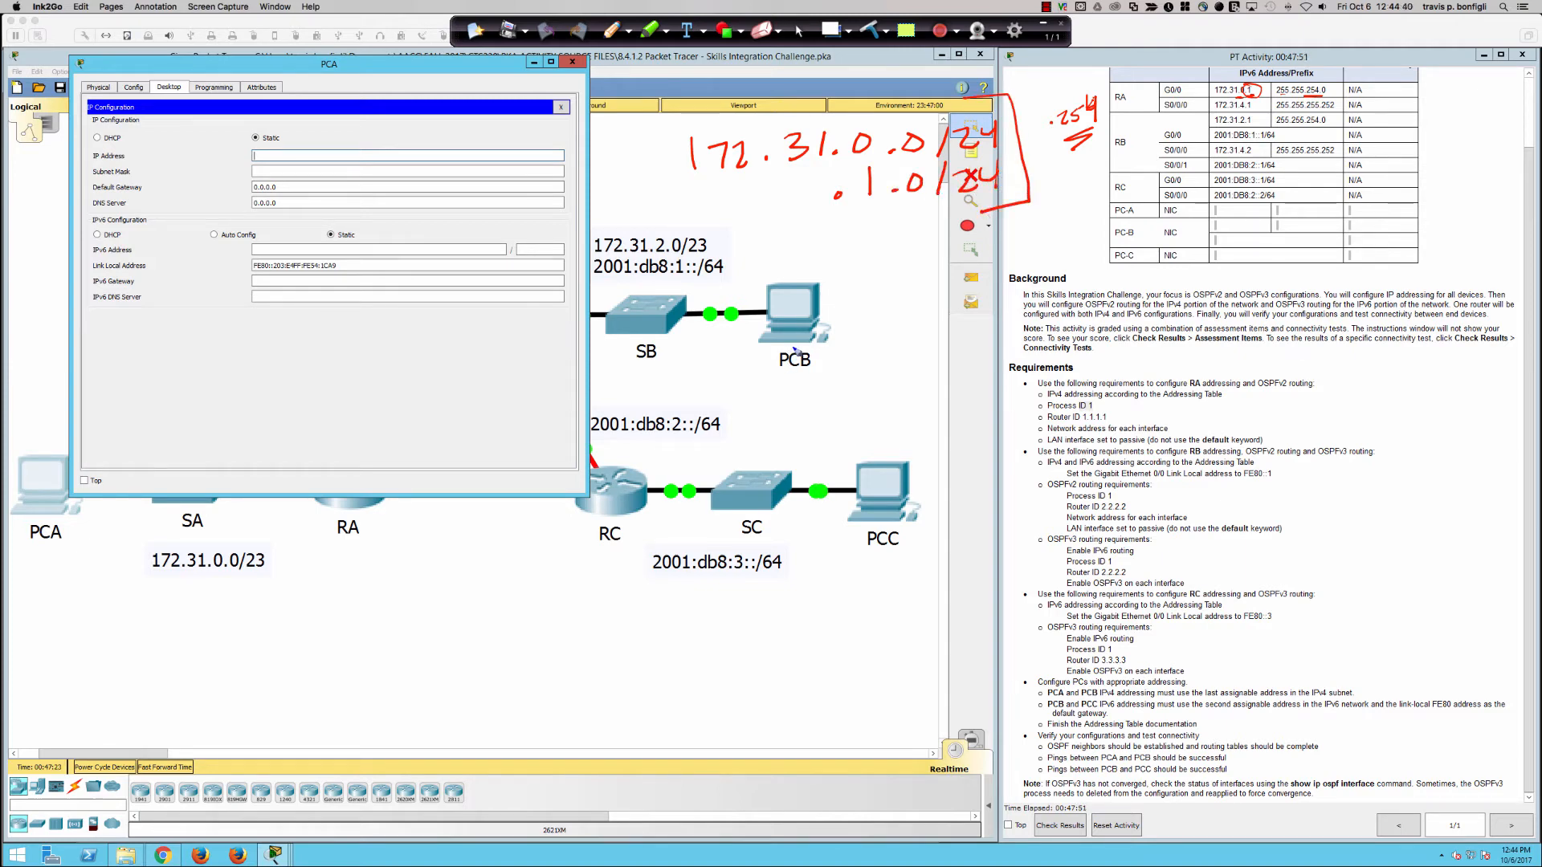
Add arrows at the mask and first network, underline the second, write .1.254/23 beneath, and erase all annotations.
mouse_move(1371, 58)
mouse_down()
mouse_move(1332, 82)
mouse_move(1346, 78)
mouse_up()
mouse_move(610, 165)
mouse_down()
mouse_move(675, 159)
mouse_move(657, 161)
mouse_up()
mouse_move(882, 208)
mouse_down()
mouse_move(855, 214)
mouse_move(923, 211)
mouse_up()
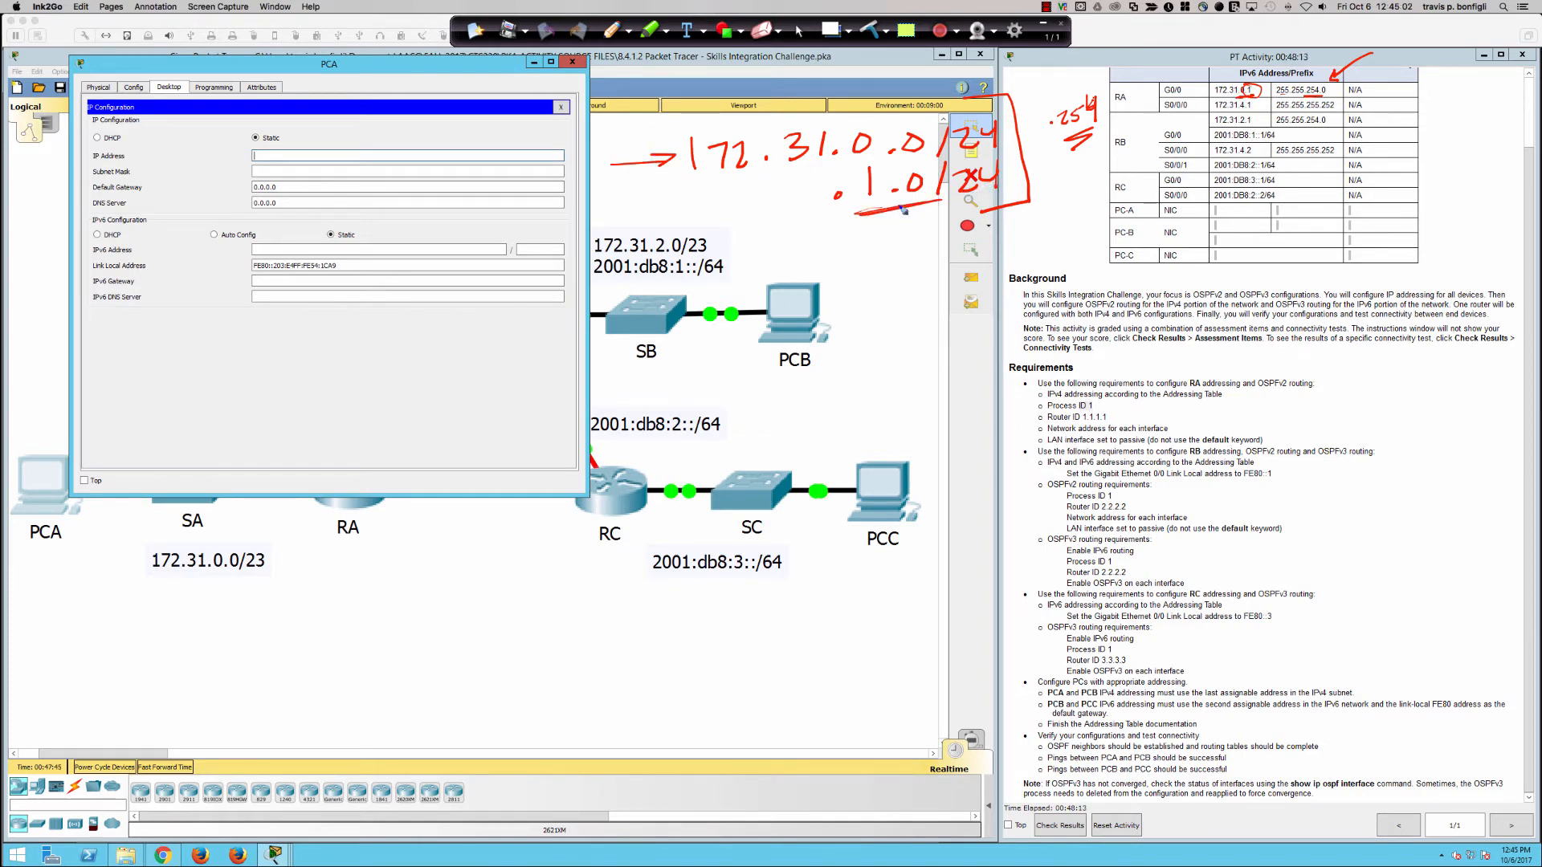
click(863, 264)
mouse_move(881, 261)
mouse_down()
mouse_move(882, 275)
mouse_move(928, 265)
mouse_move(949, 240)
mouse_move(963, 250)
mouse_move(954, 273)
mouse_up()
click(902, 268)
mouse_move(986, 223)
mouse_down()
mouse_move(967, 281)
mouse_move(1006, 259)
mouse_up()
mouse_move(1005, 233)
mouse_down()
mouse_move(1022, 241)
mouse_move(1008, 263)
mouse_up()
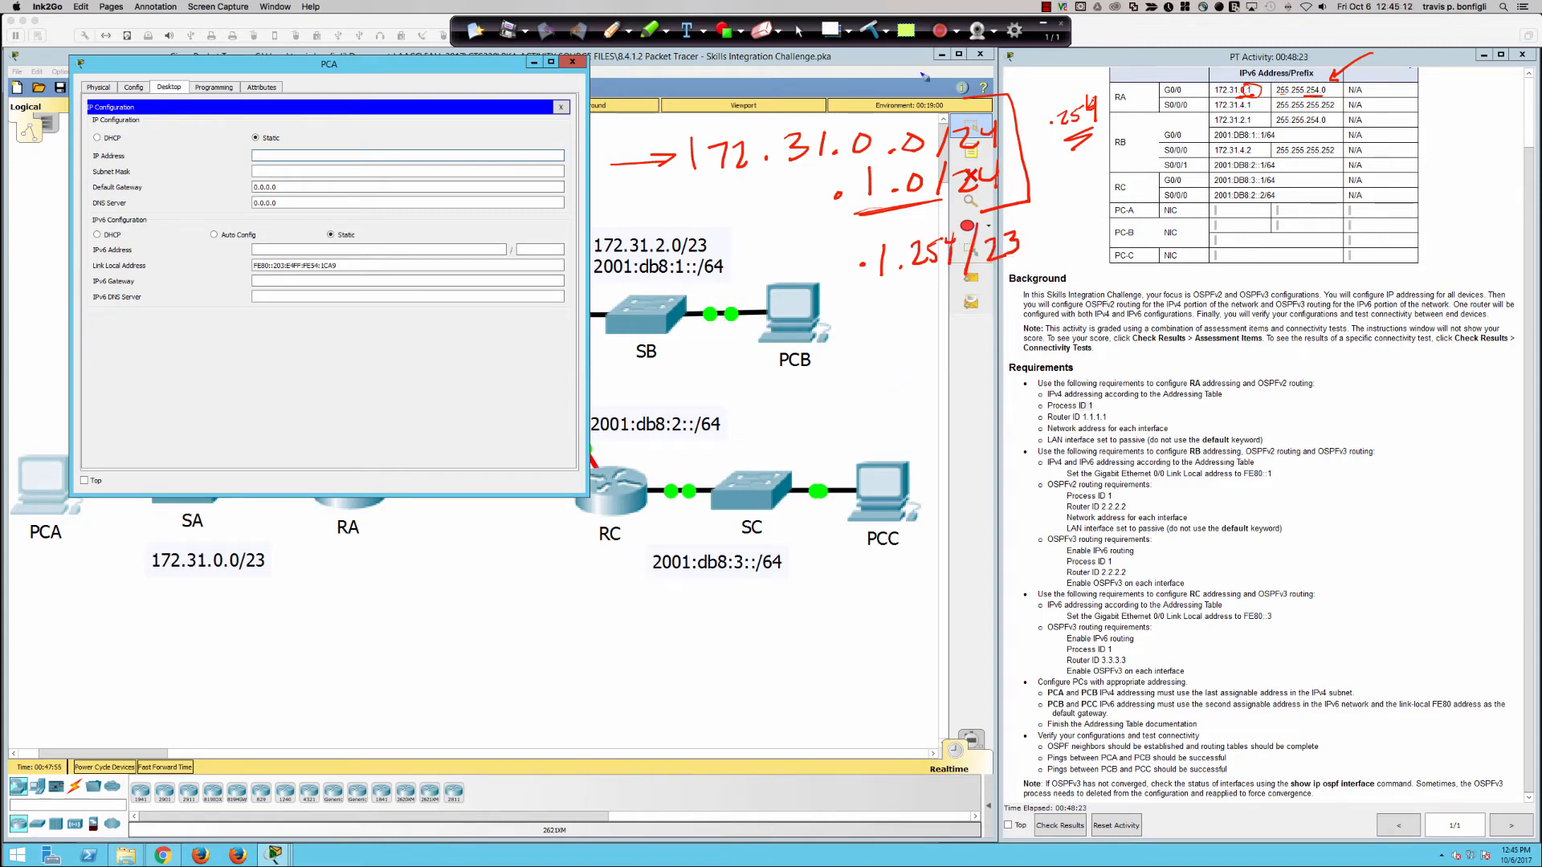
click(870, 29)
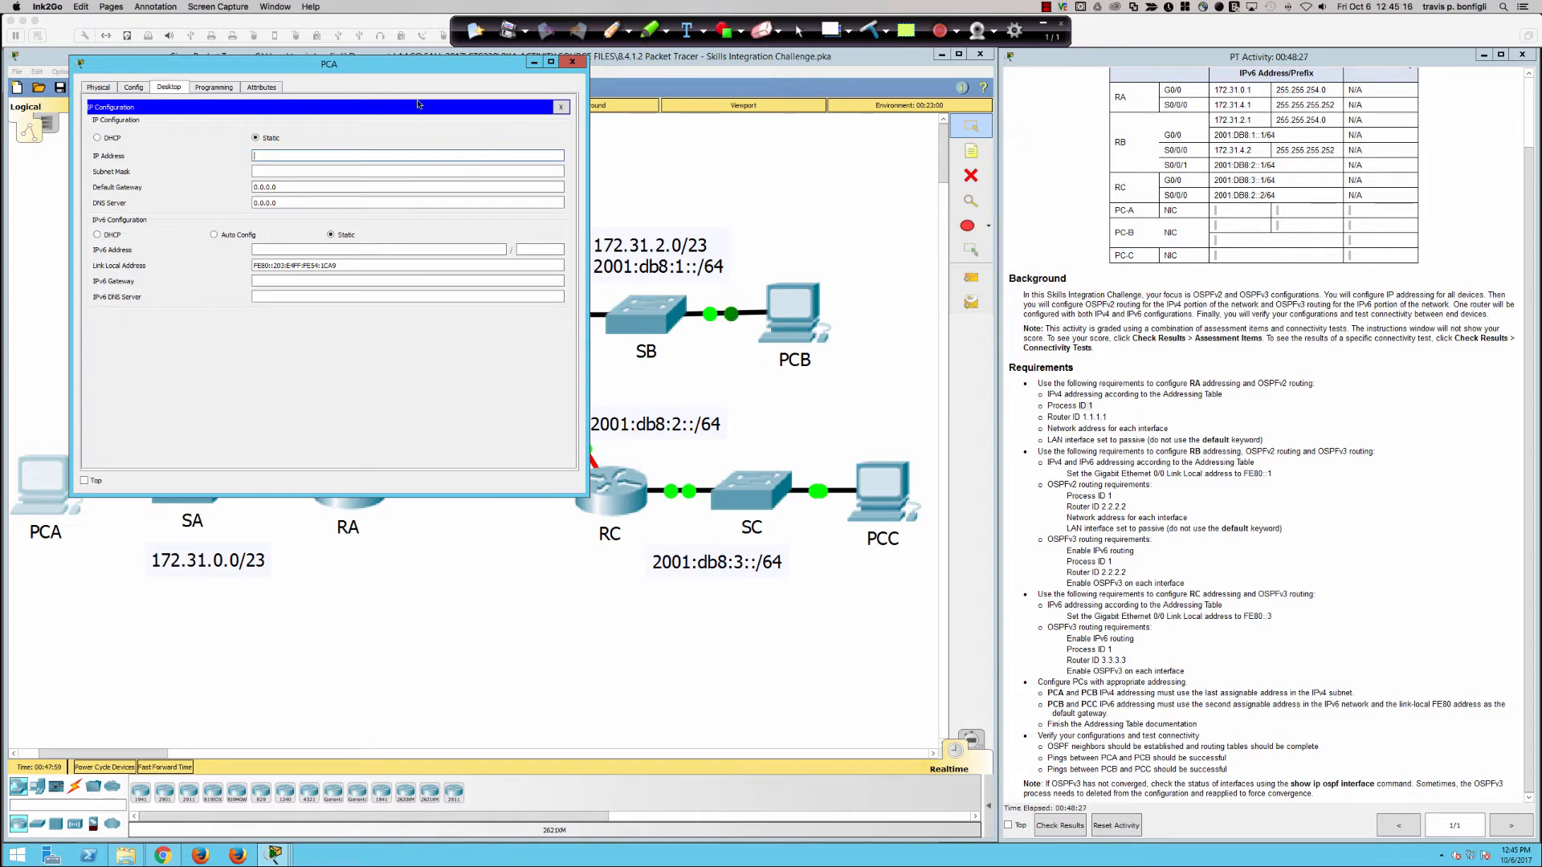
Set PCA's IPv4 address to 172.31.1.254, subnet mask to 255.255.254.0 and default gateway to 172.31.0.1, and close its IP configuration.
click(270, 159)
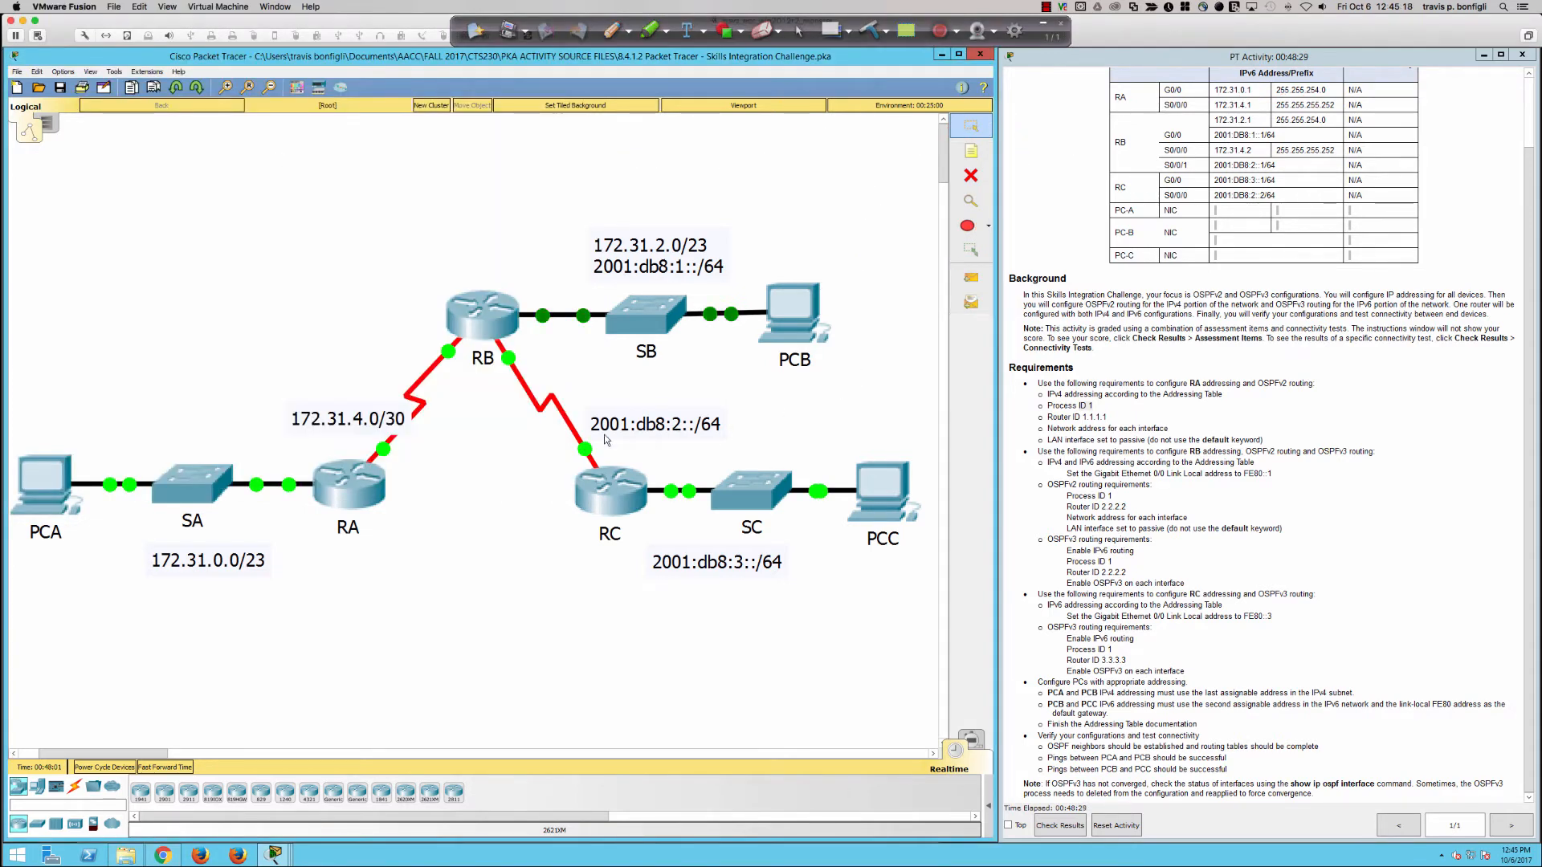
click(46, 486)
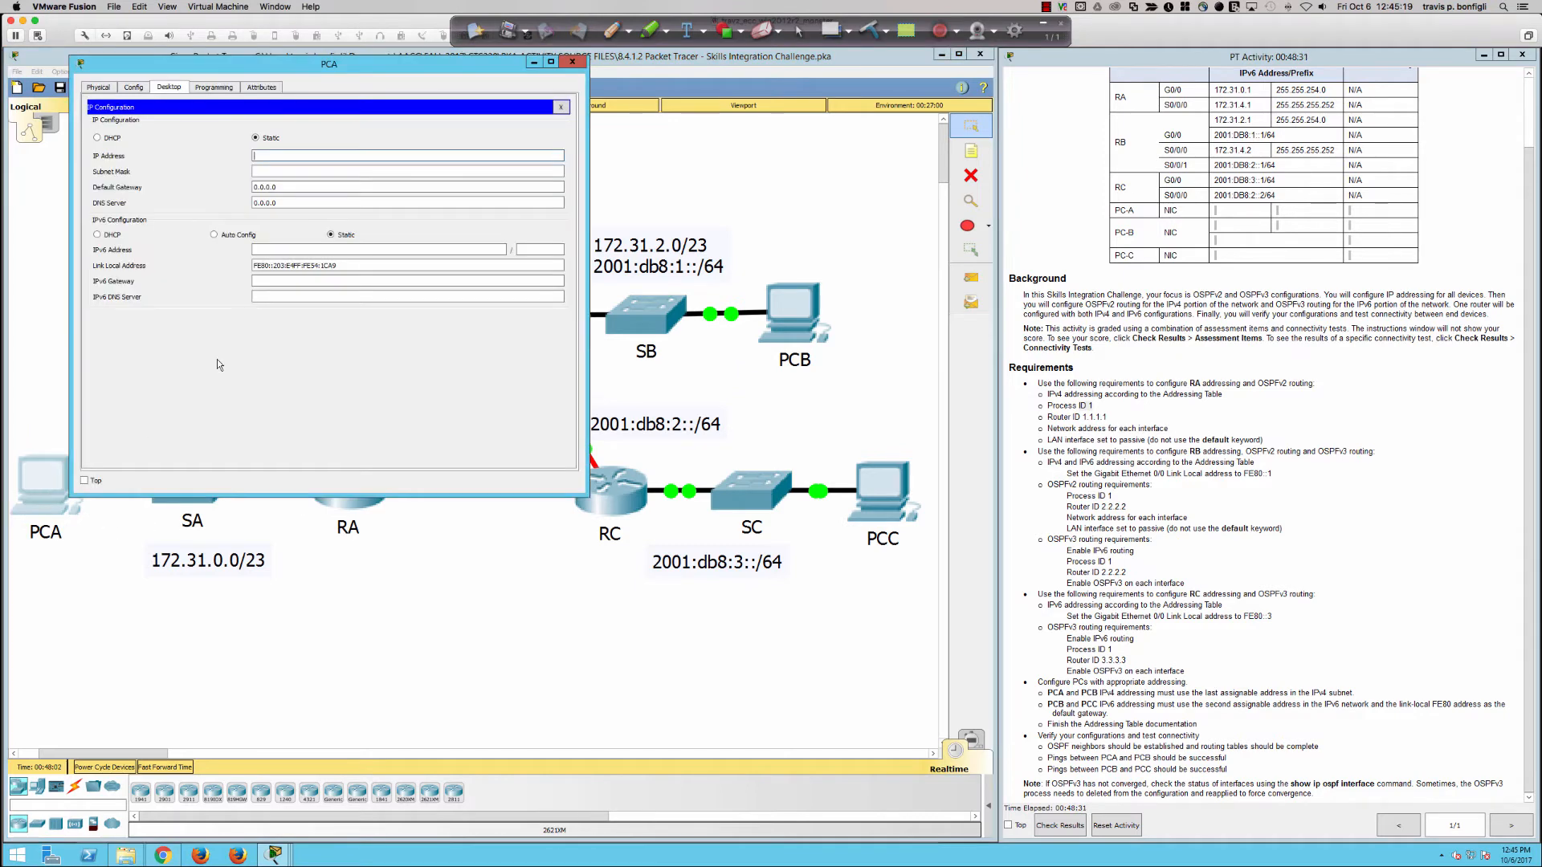
click(274, 159)
text(172.31.1.254)
key(Tab)
text(255.255.)
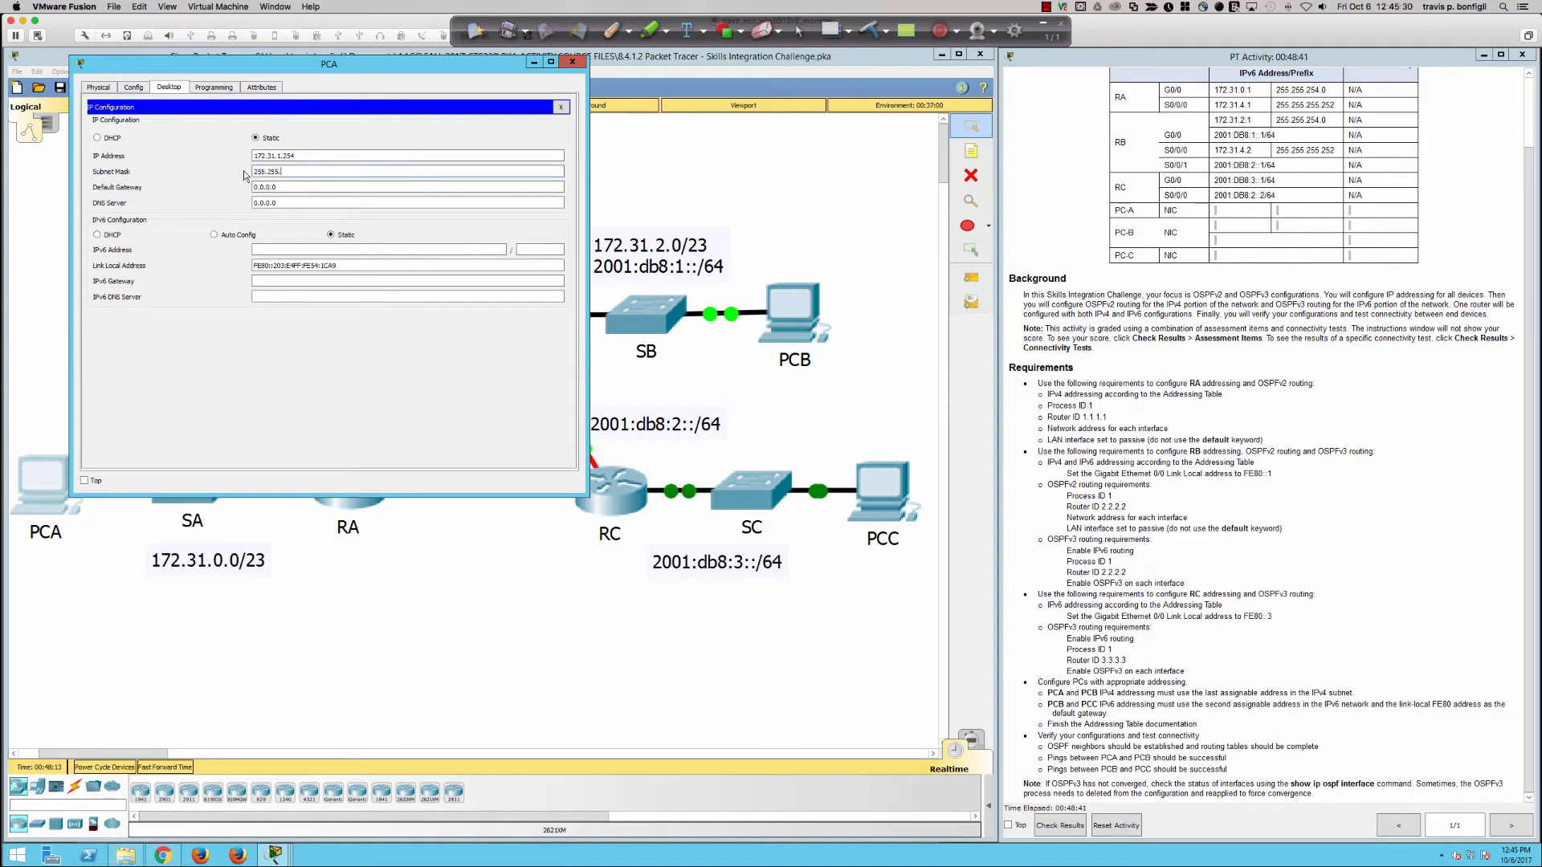
text(254.0)
key(Tab)
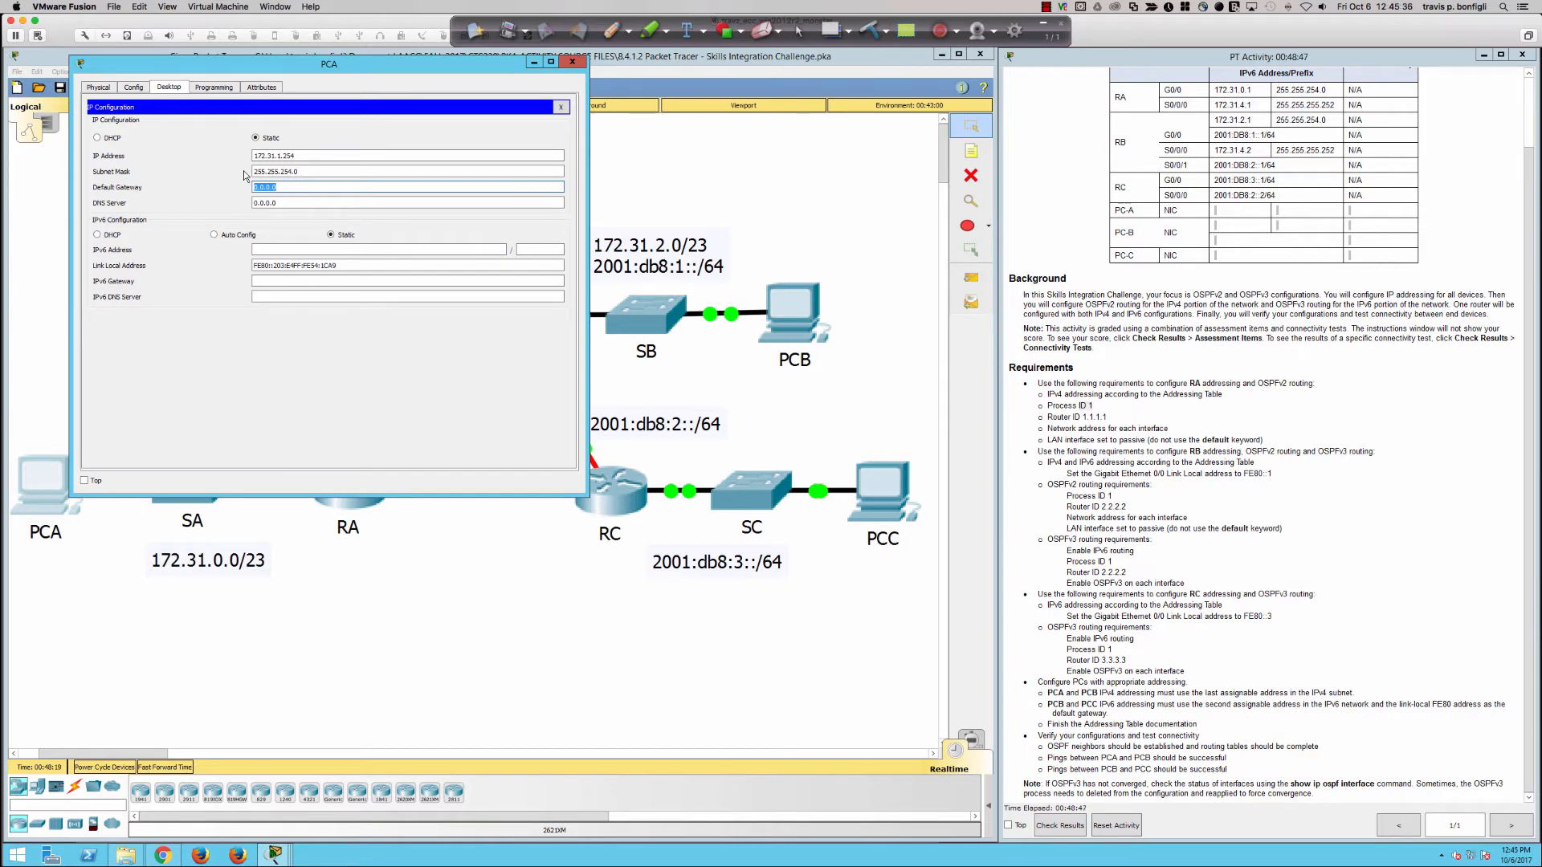
text(172.31.0.1)
key(Tab)
click(560, 107)
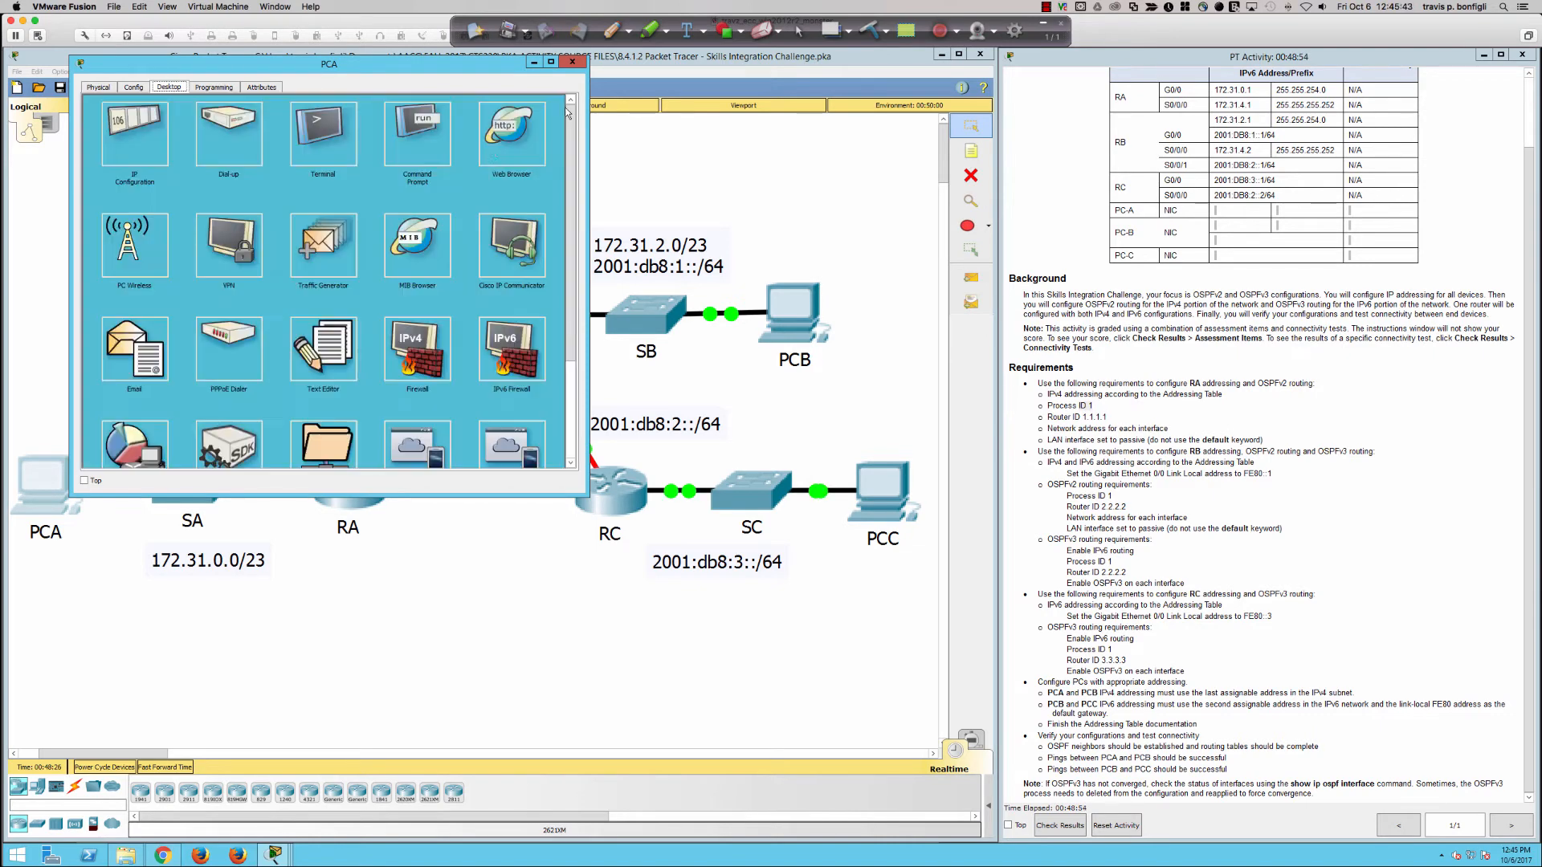
Open PCA's command prompt and ping its default gateway 172.31.0.1.
click(342, 140)
click(559, 107)
click(431, 145)
text(ping )
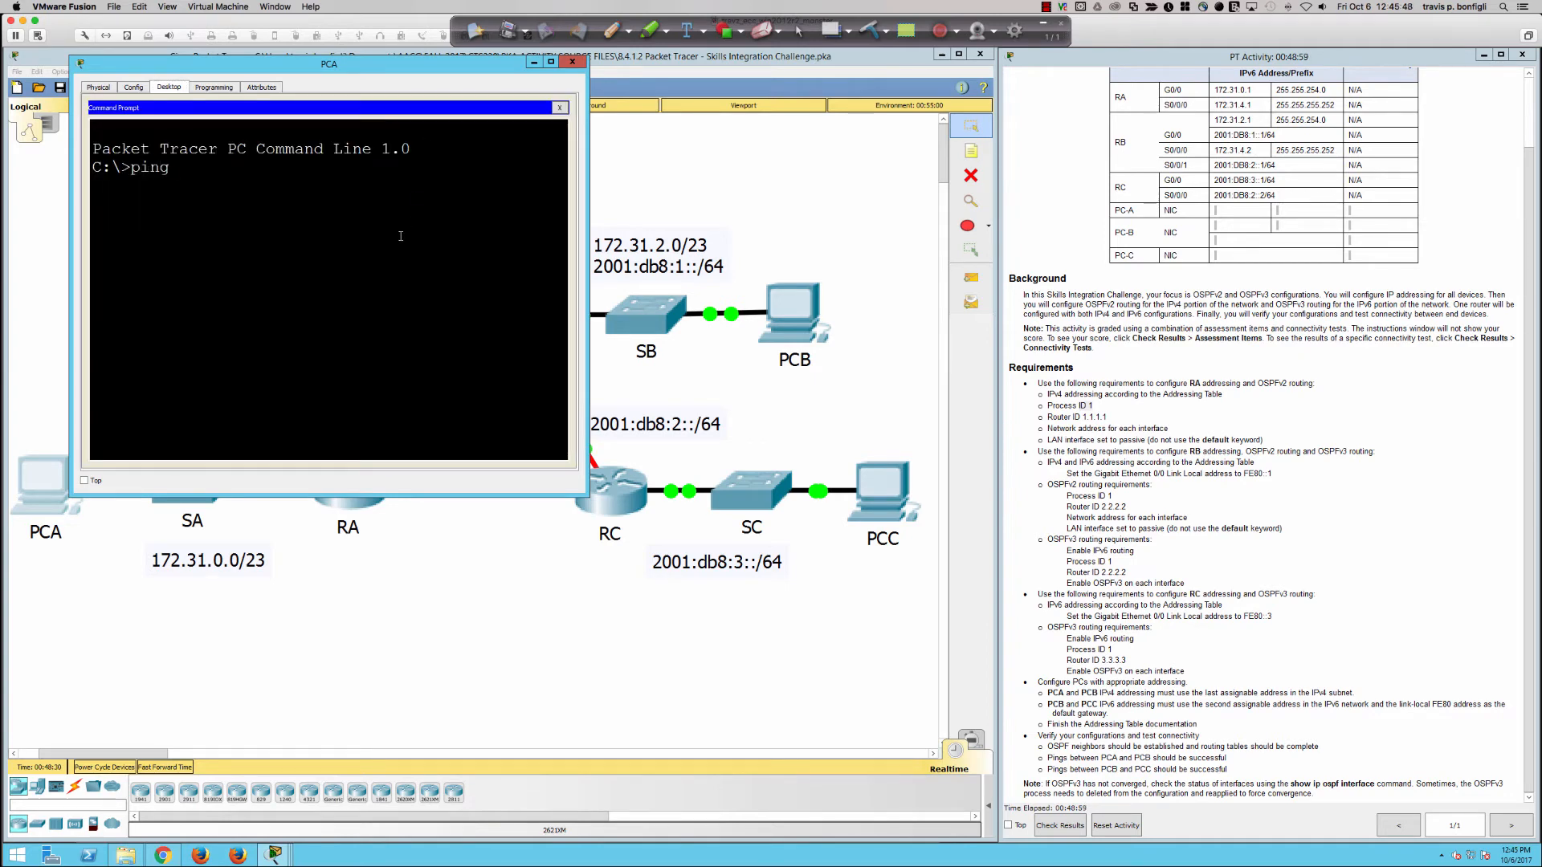
text(172.31.0.1)
key(Return)
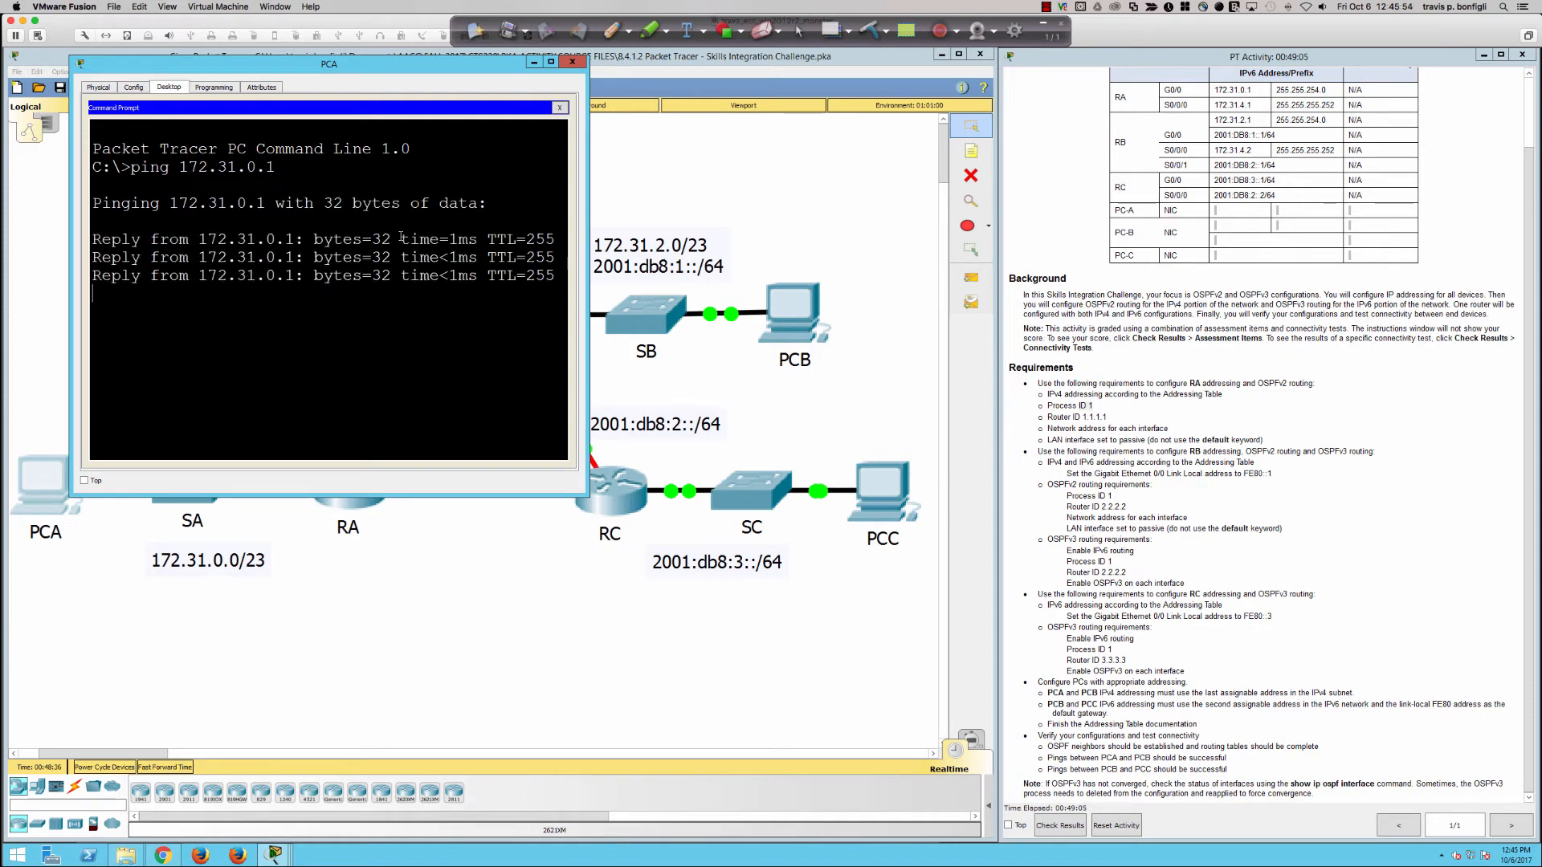
Try to ping 172.31.0.1 continuously with the -t option placed after the address.
key(Up)
text(rep)
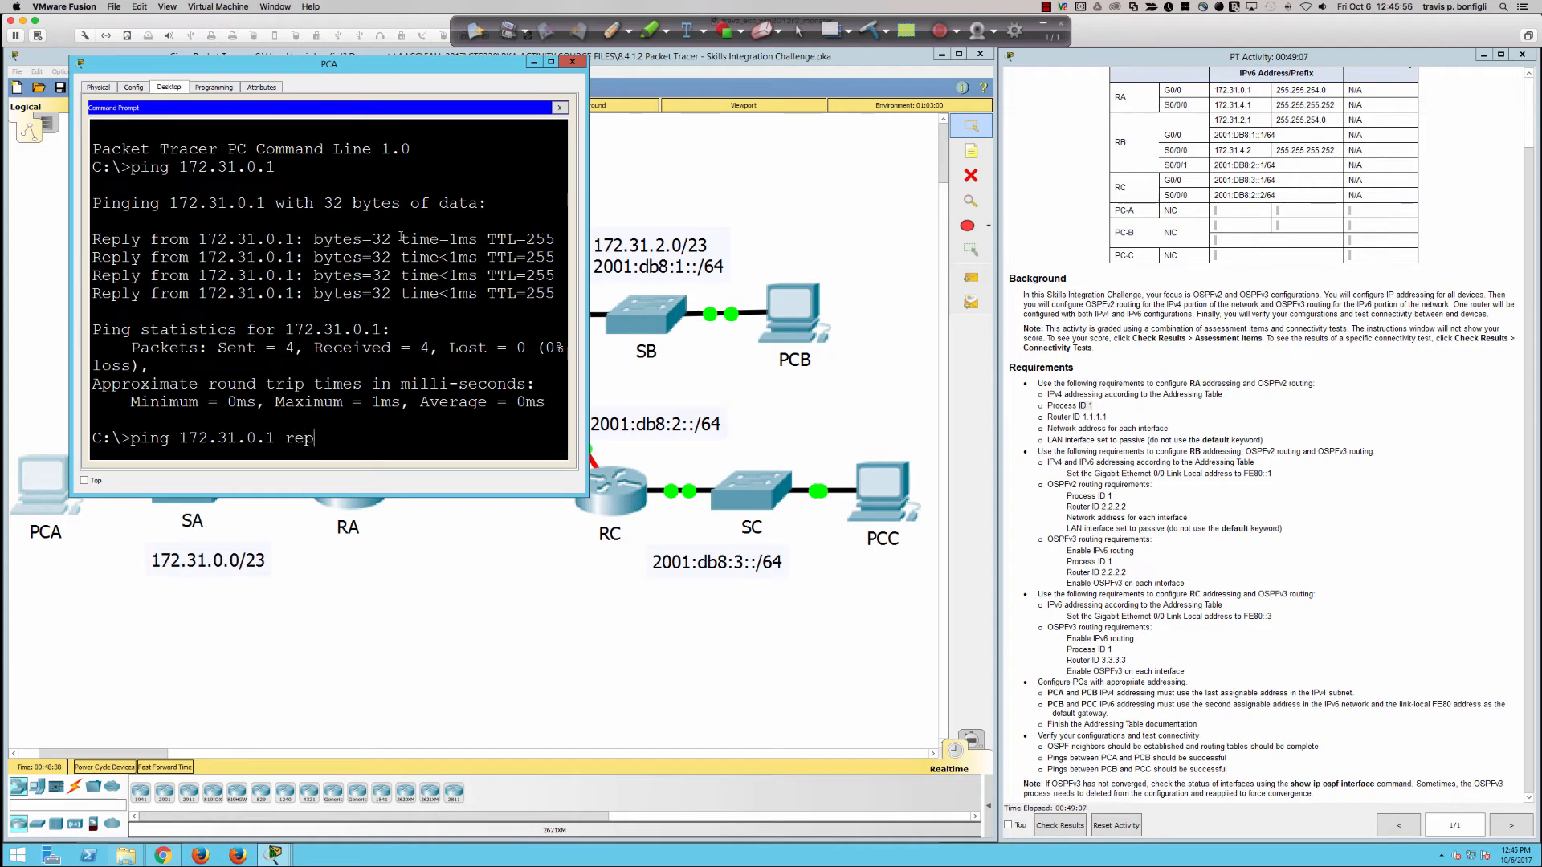
text(ea)
key(BackSpace)
key(BackSpace)
key(BackSpace)
key(BackSpace)
key(BackSpace)
text(0)
key(BackSpace)
text(-t)
key(Return)
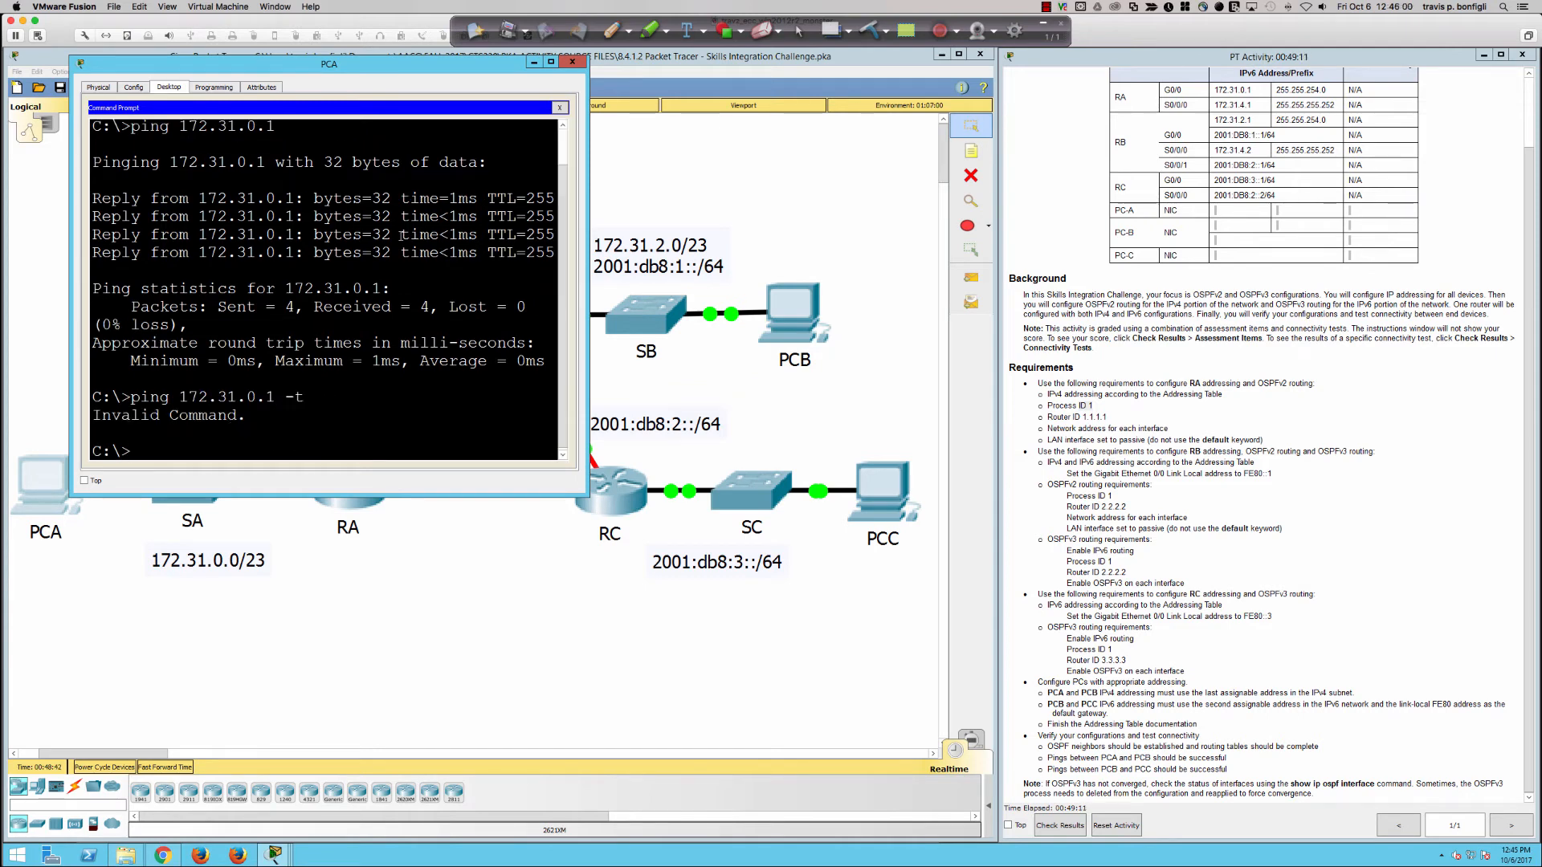
Run a continuous ping to the gateway with ping -t 172.31.0.1 and stop it after a few replies.
text(ping -t 172.31.0.1)
key(Return)
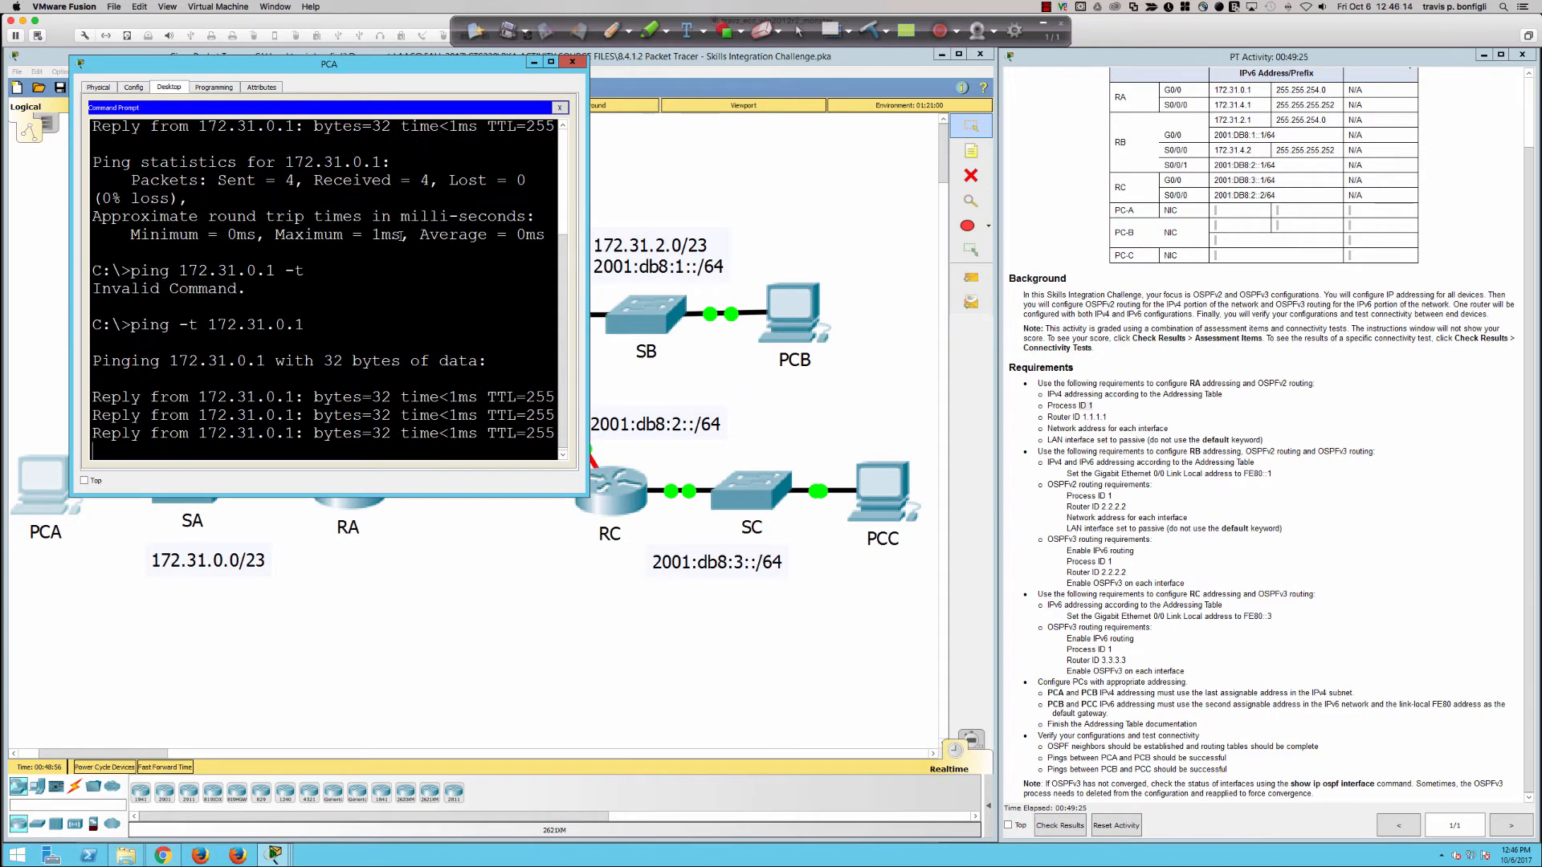
key(ctrl+c)
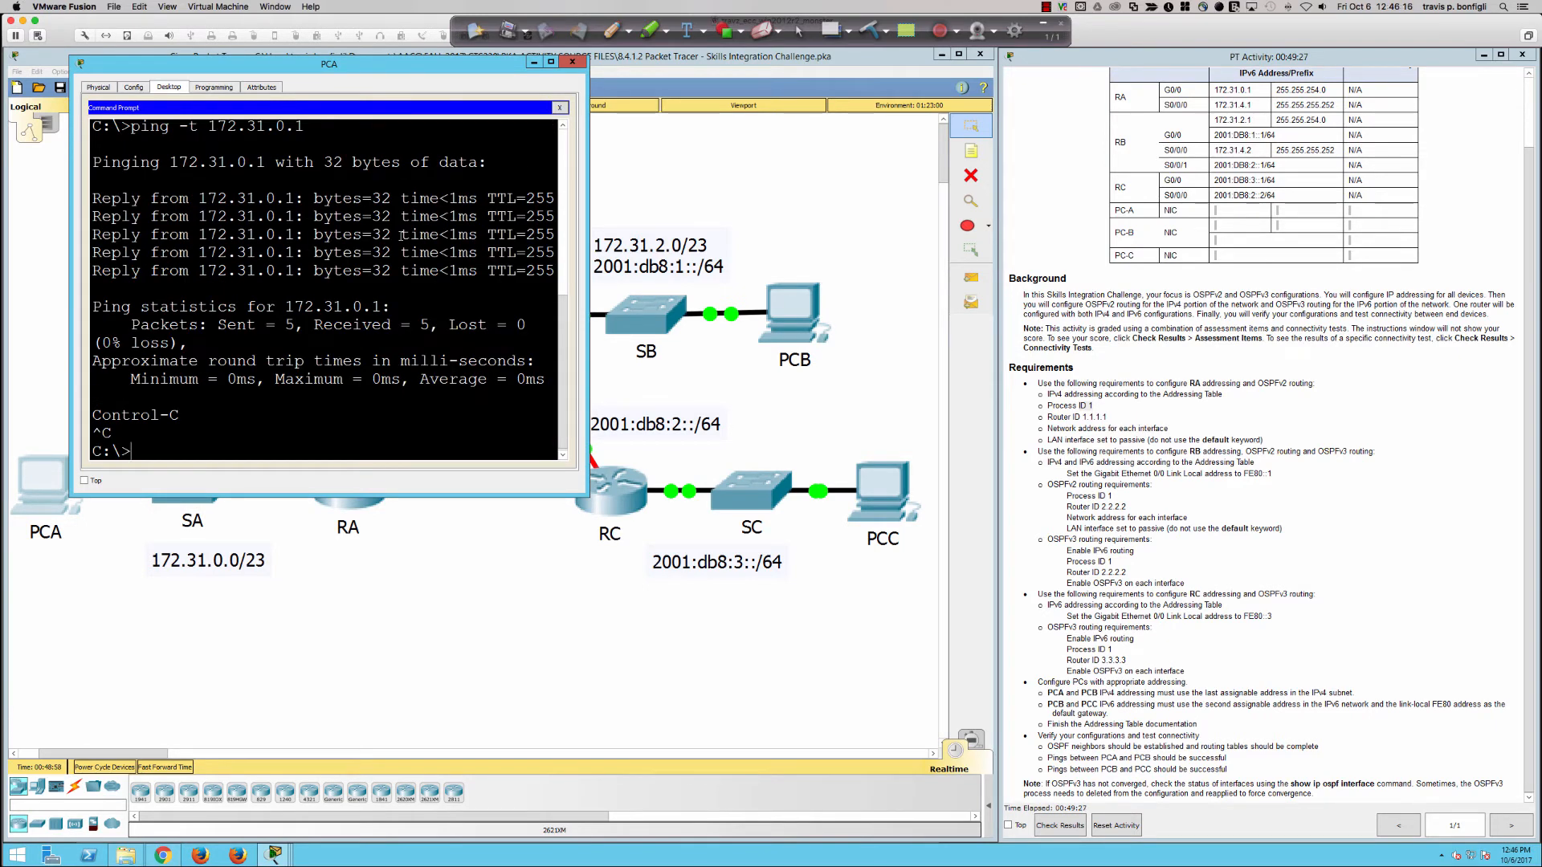
Start a continuous ping from PCA to 172.31.3.254.
key(Up)
key(Left)
key(Left)
key(BackSpace)
key(BackSpace)
key(BackSpace)
text(3.254)
key(Return)
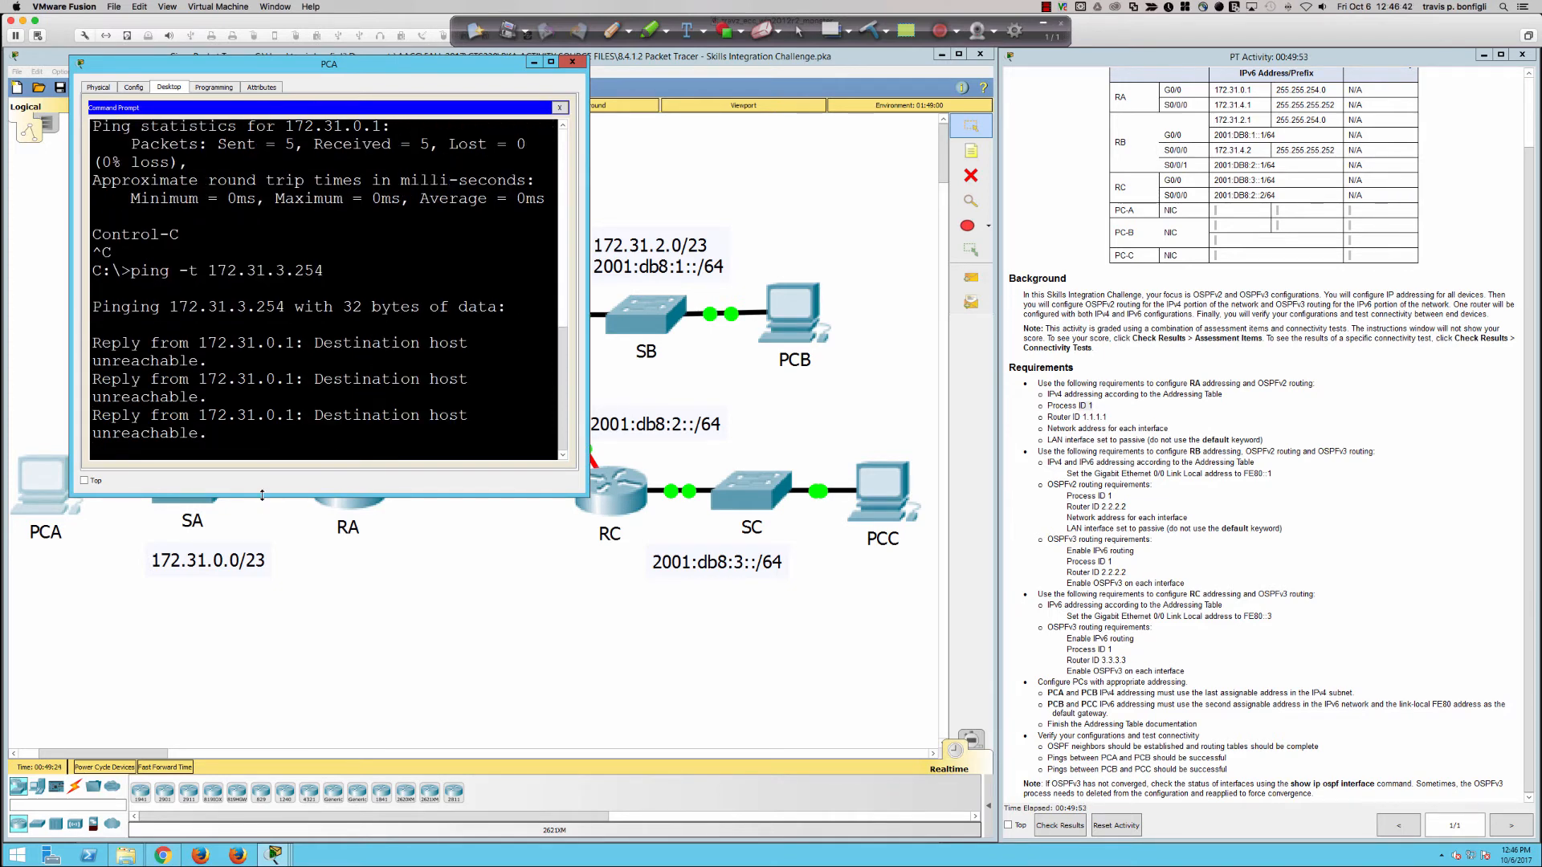
Open PCB and arrange its enlarged window beside a taller PCA window, with the main topology window minimized.
drag(262, 495, 262, 739)
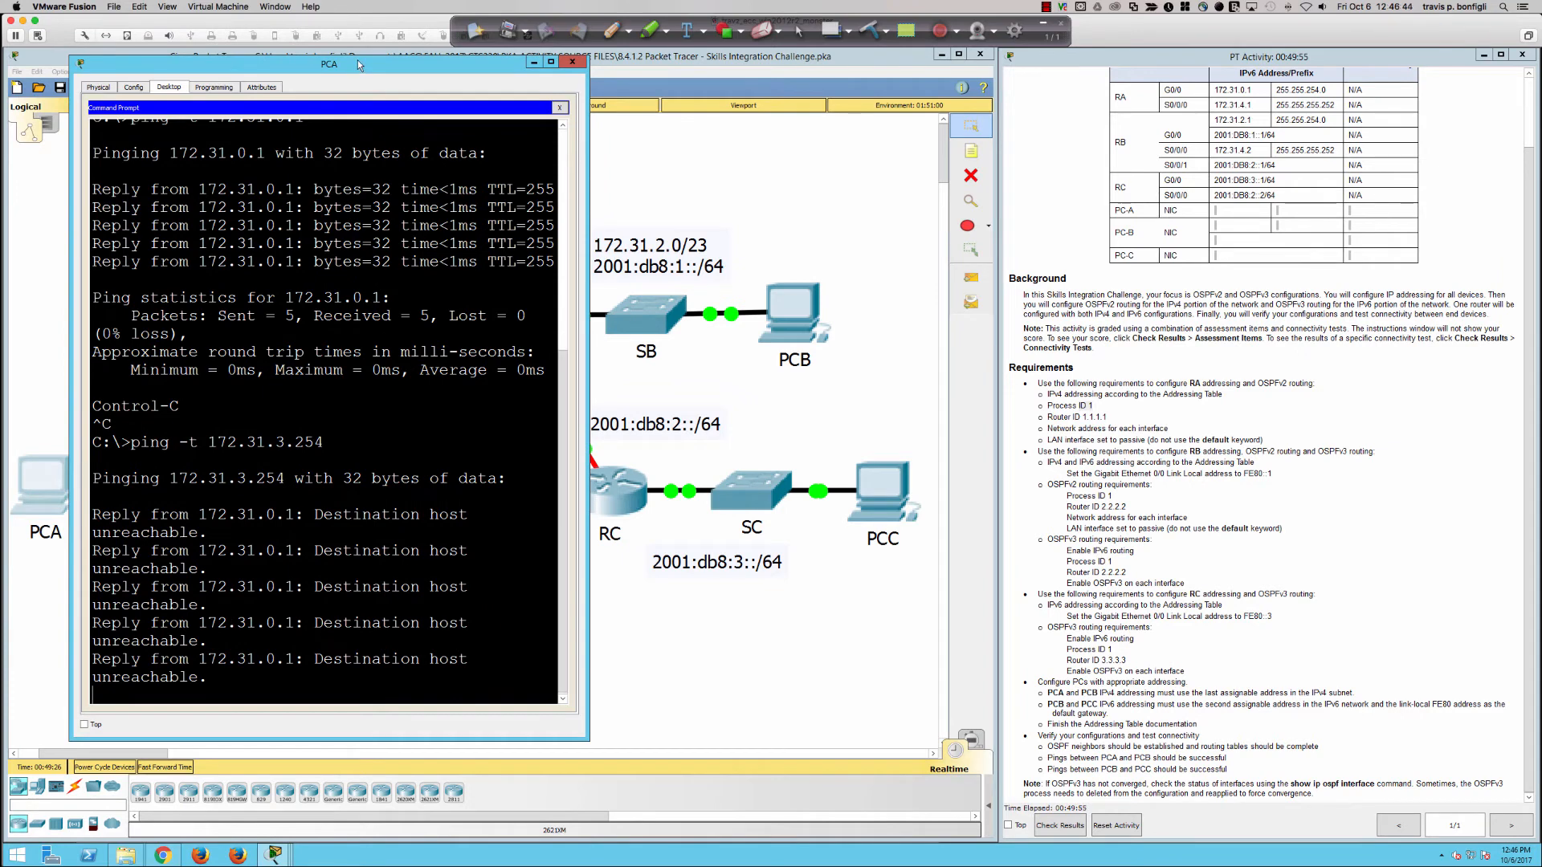
drag(359, 64, 311, 86)
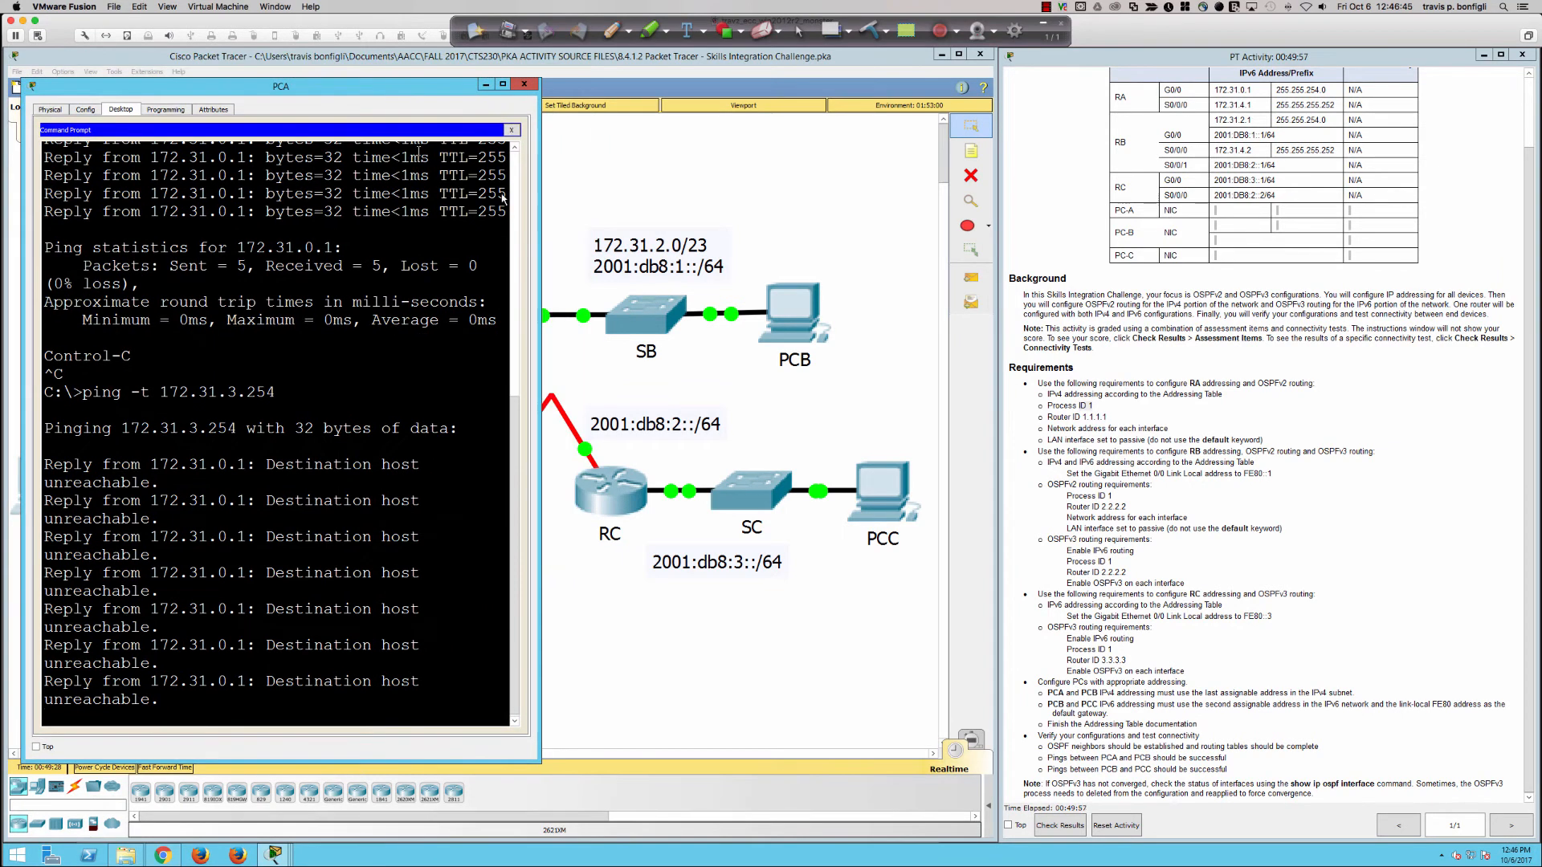
click(800, 304)
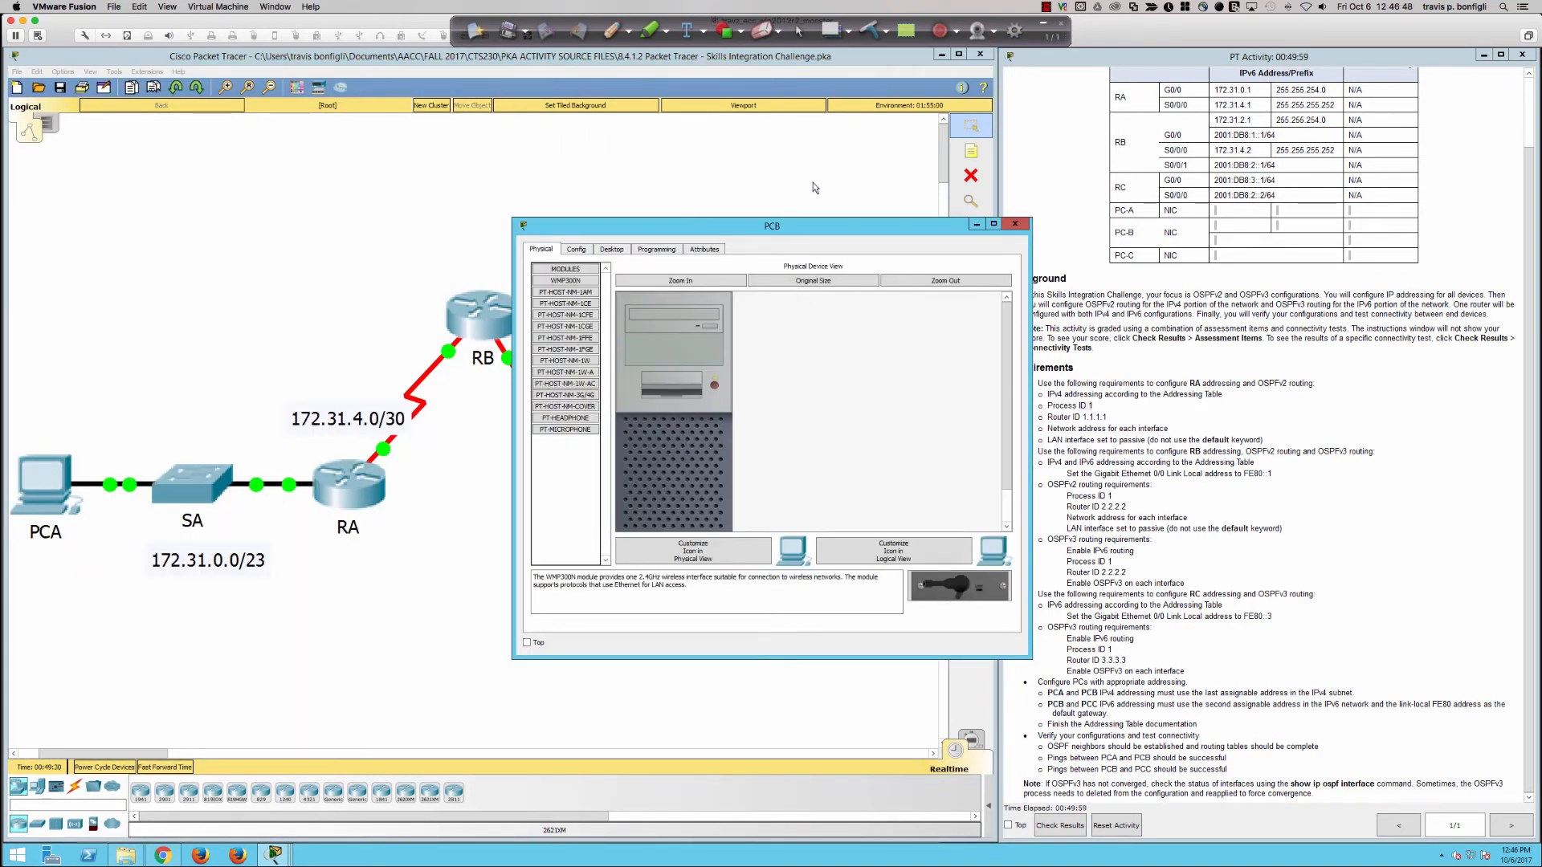
click(941, 54)
drag(840, 226, 876, 85)
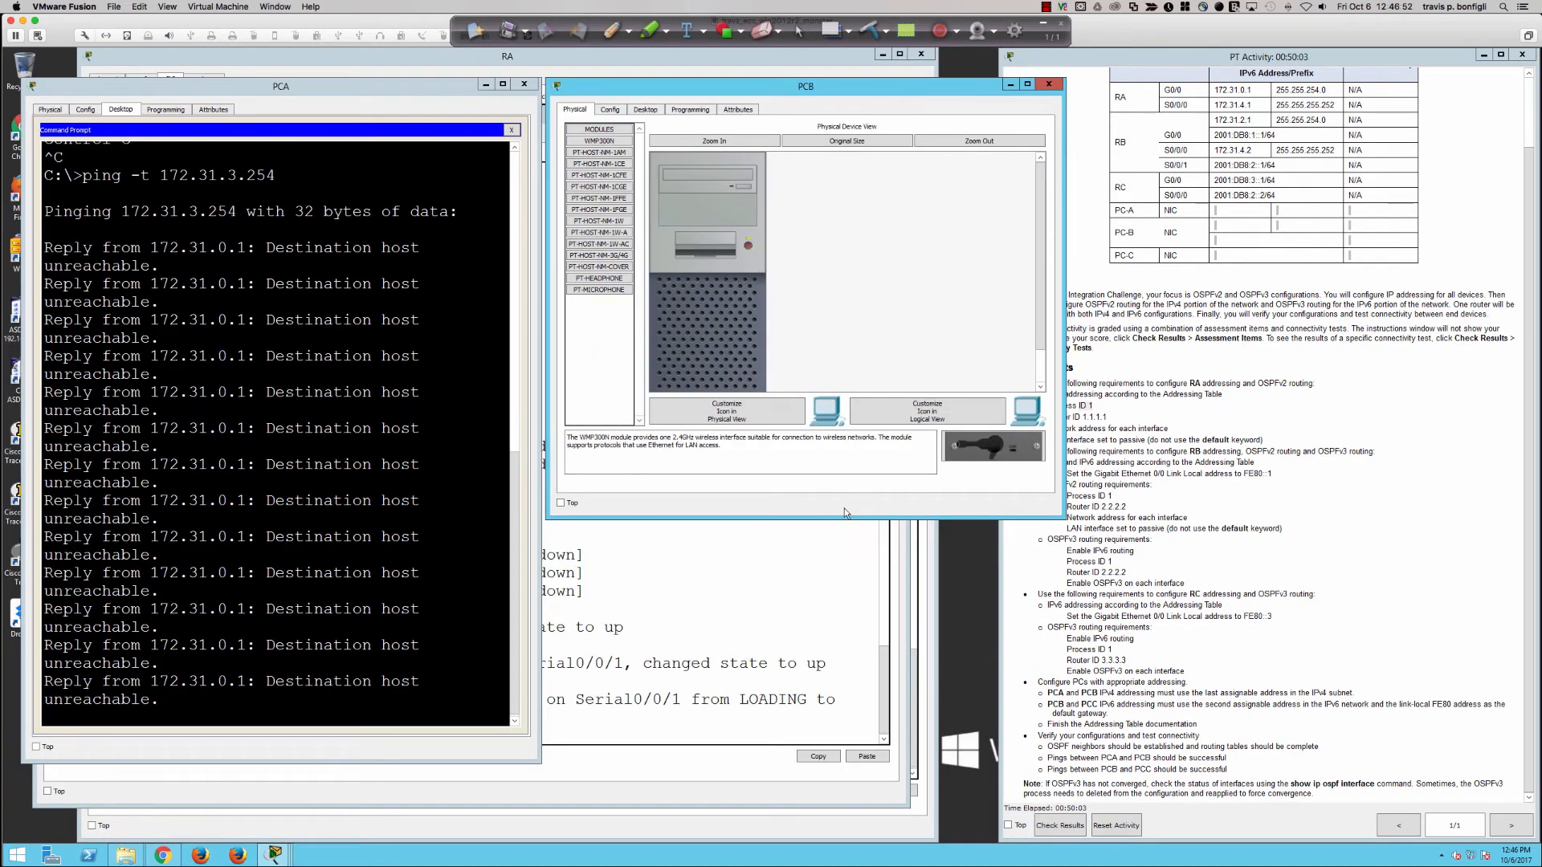
drag(845, 518, 842, 766)
Set PCB's IPv4 address to 172.31.3.254, subnet mask to 255.255.254.0 and default gateway to 172.31.2.1.
click(644, 110)
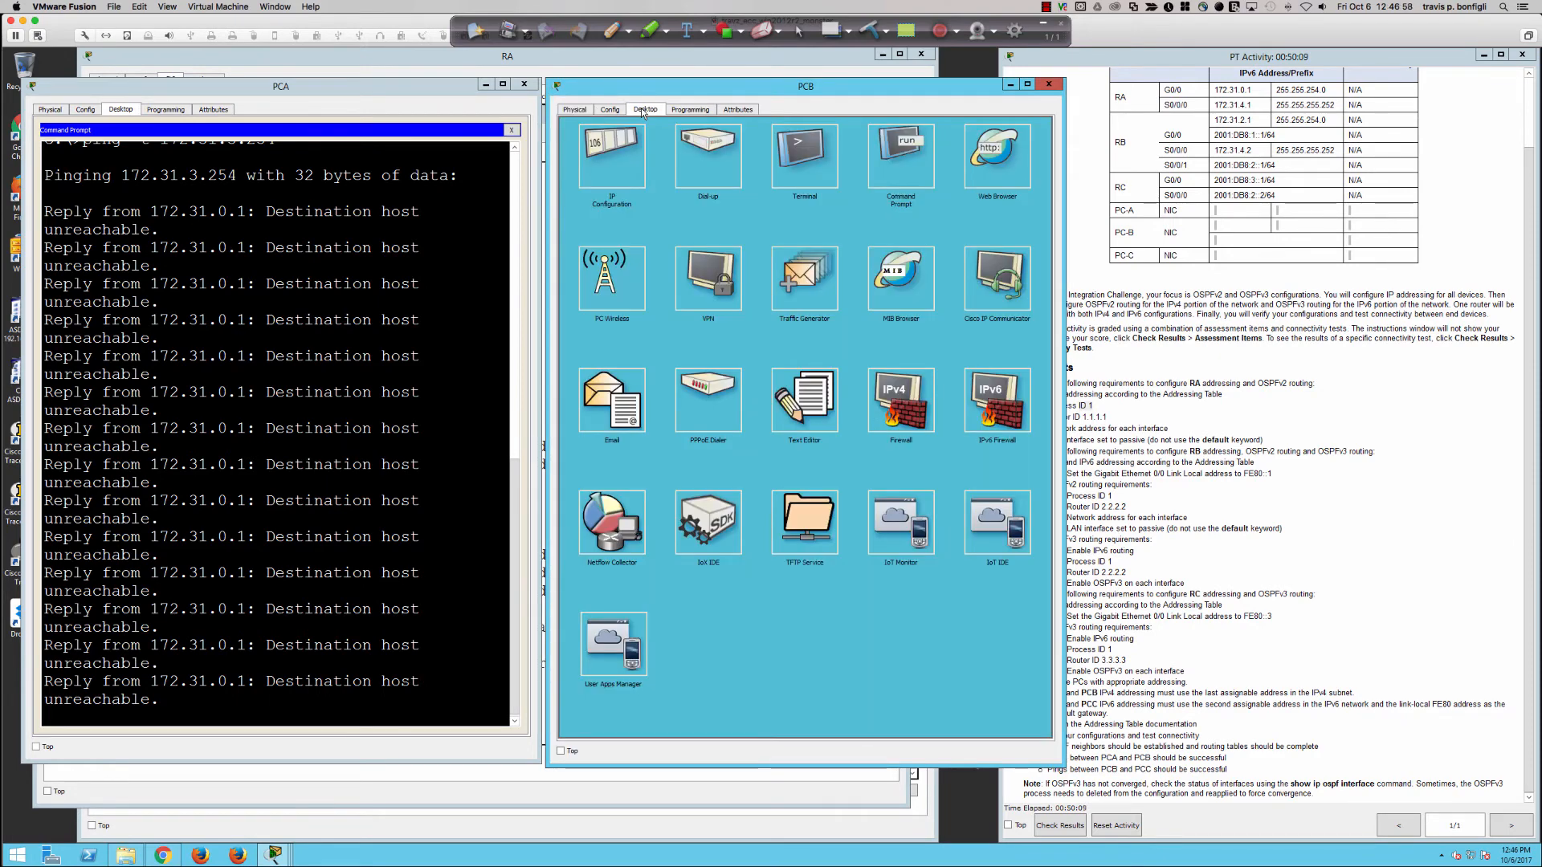
click(604, 169)
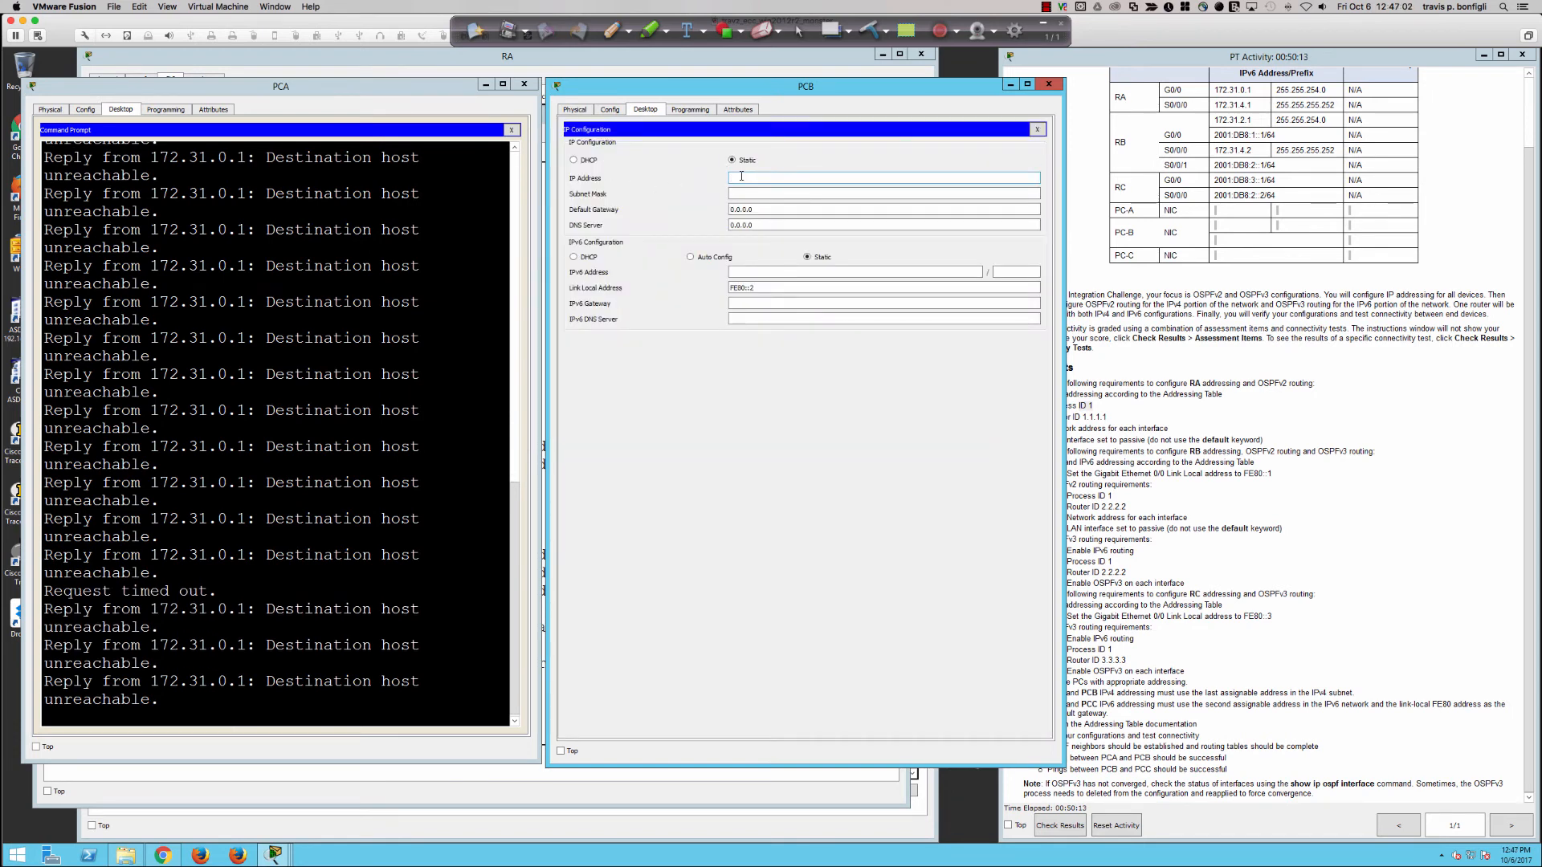
text(2.31)
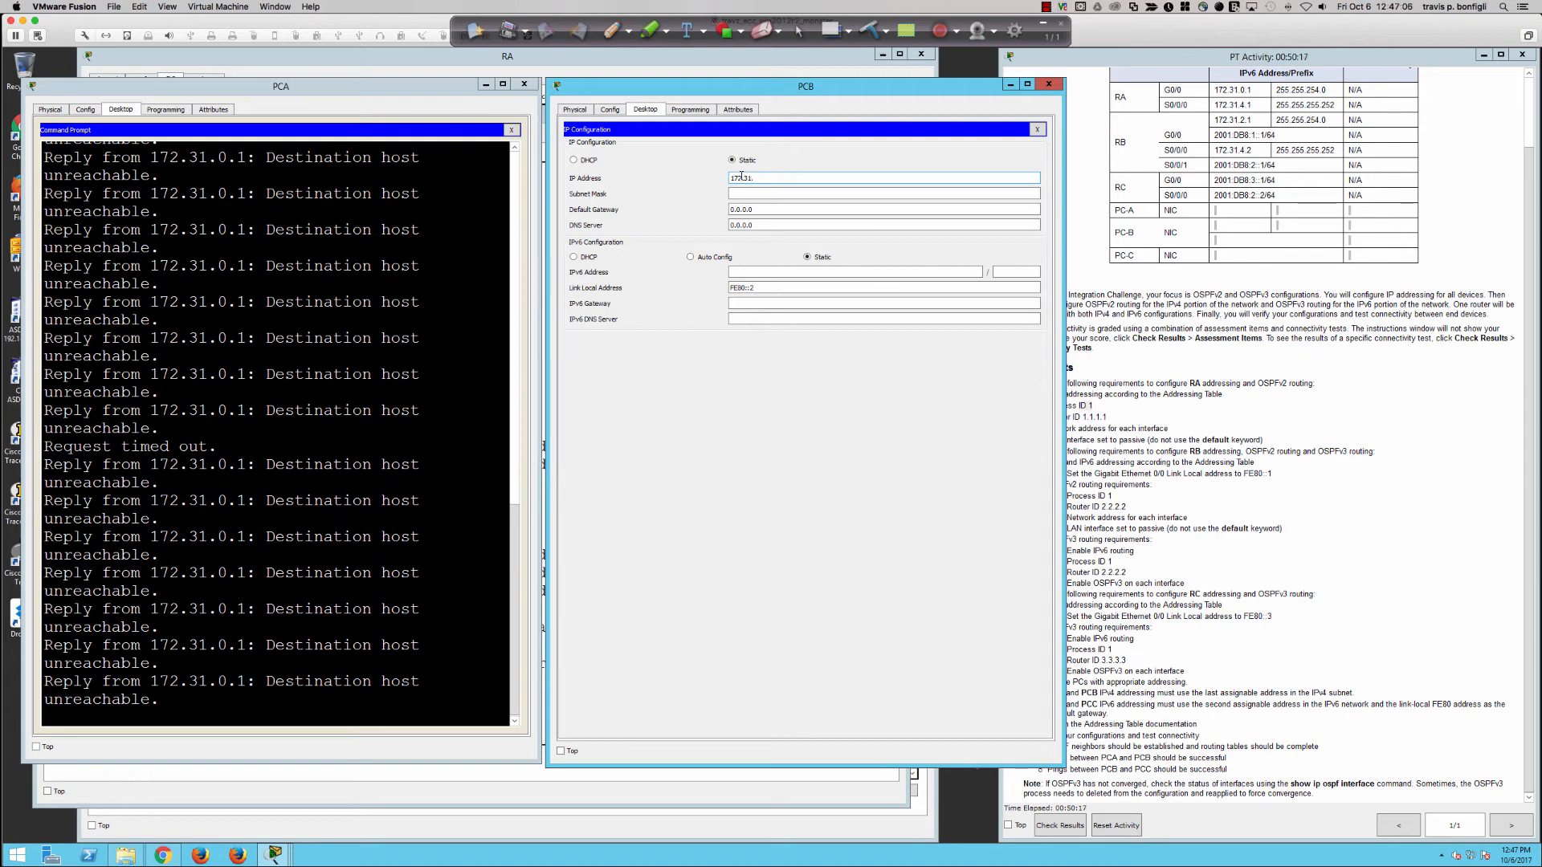
text(.3.254)
key(Tab)
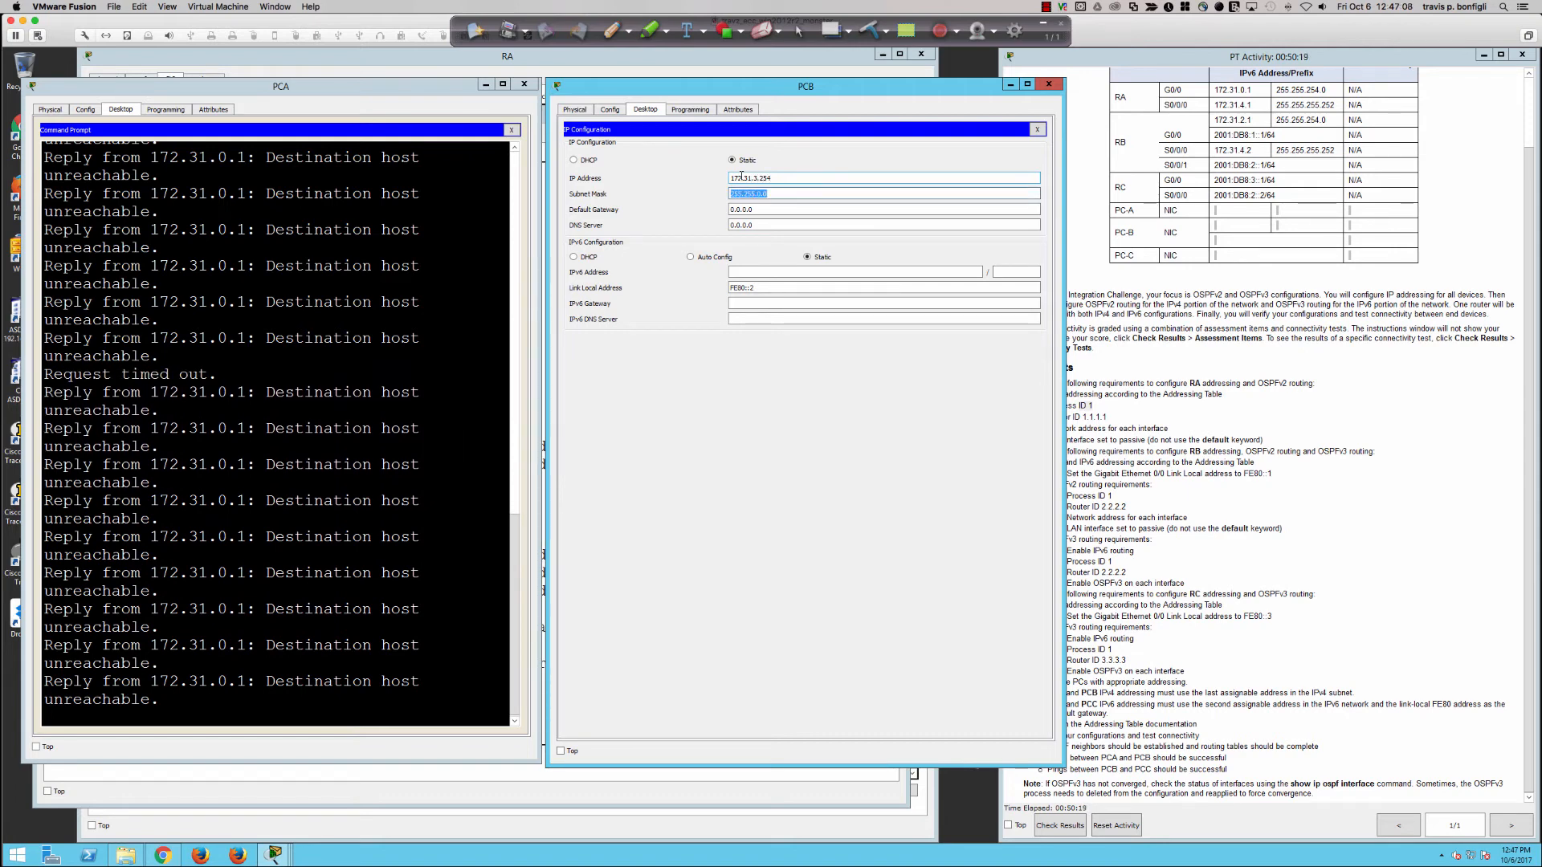
text(255.255.254.0)
key(Tab)
text(172.31.2.1)
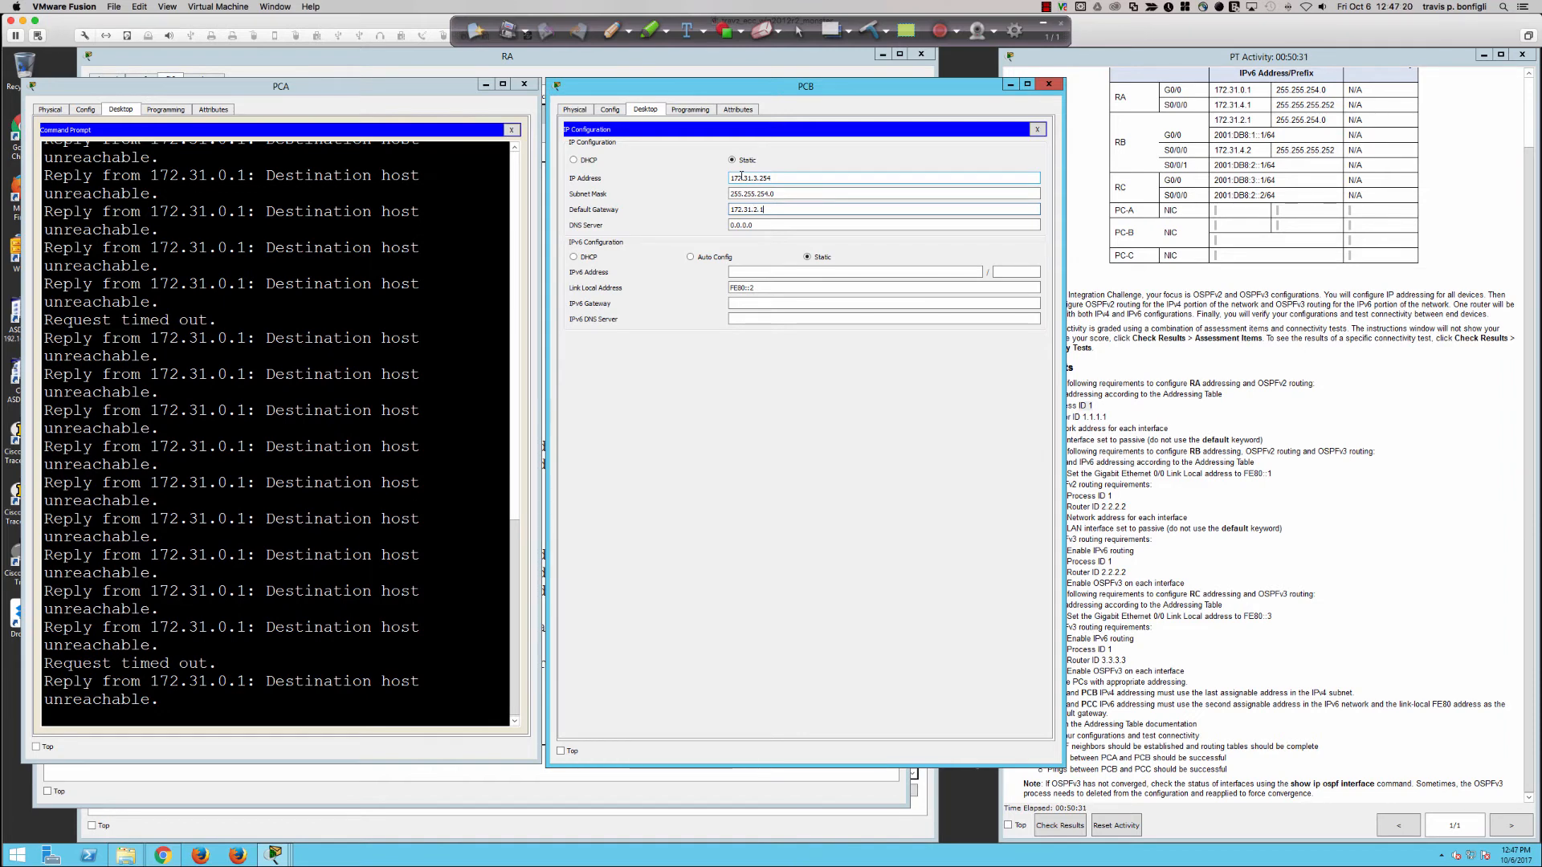
key(Tab)
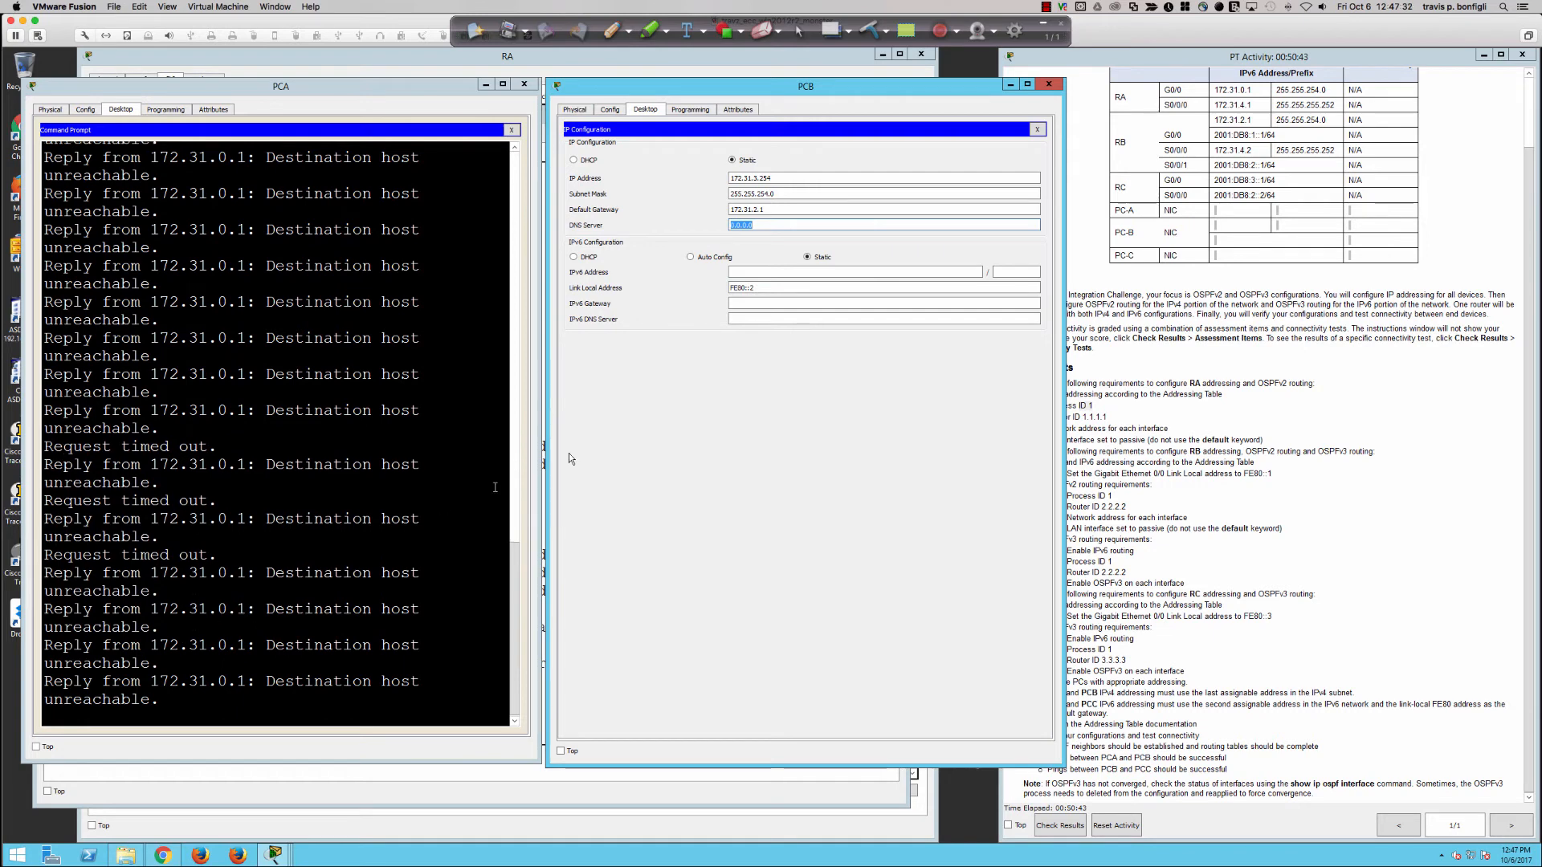
Set PCB's link-local address to FE80::1 and its IPv6 address to 2001:Db8:1::2 with prefix length 64.
click(759, 271)
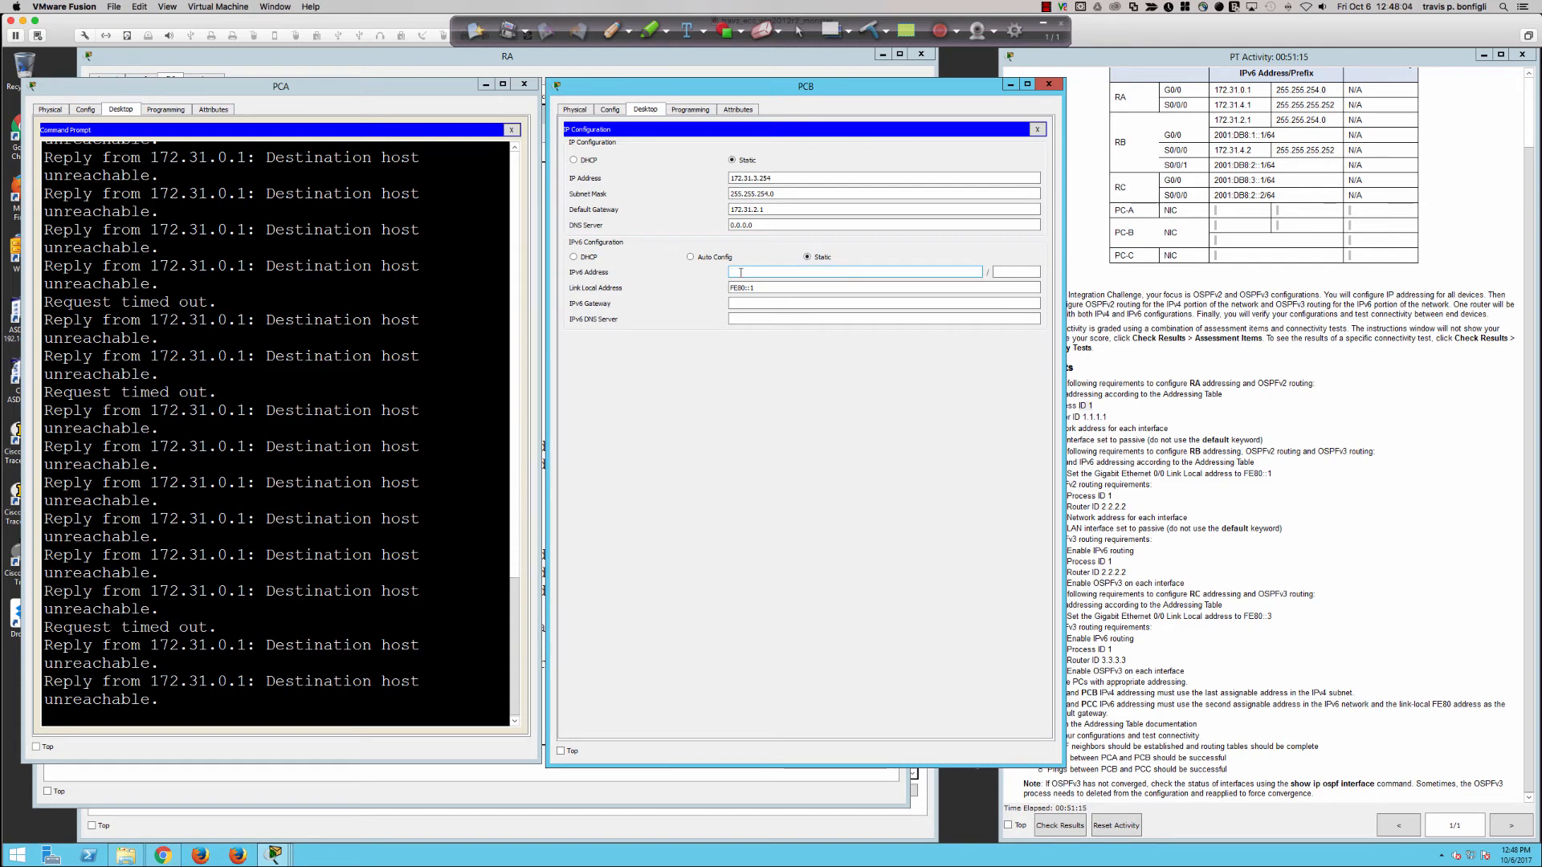
text(2001:Db8:)
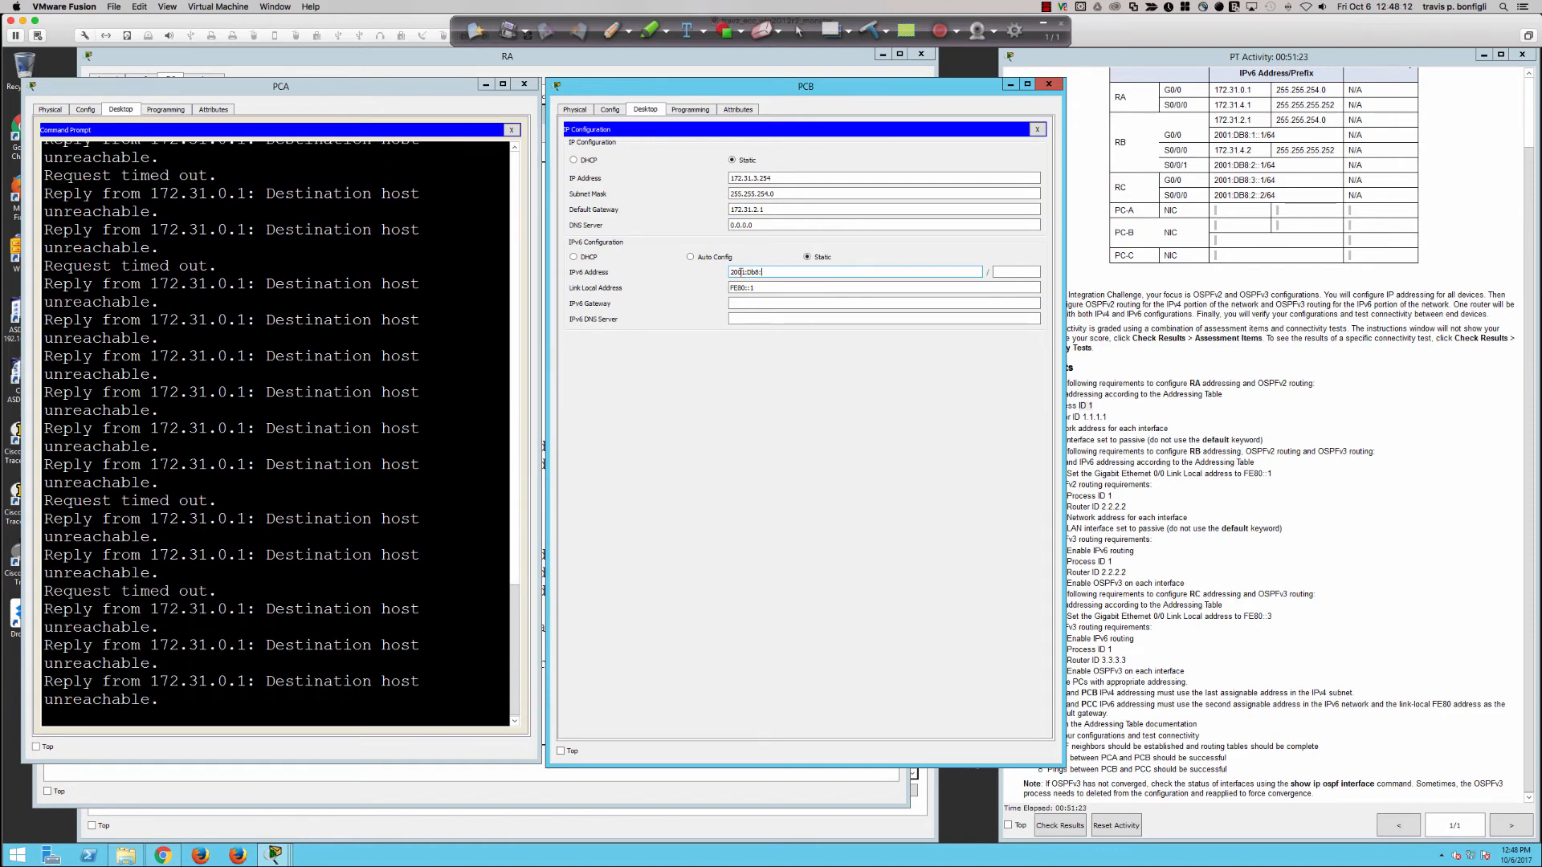
text(1::2)
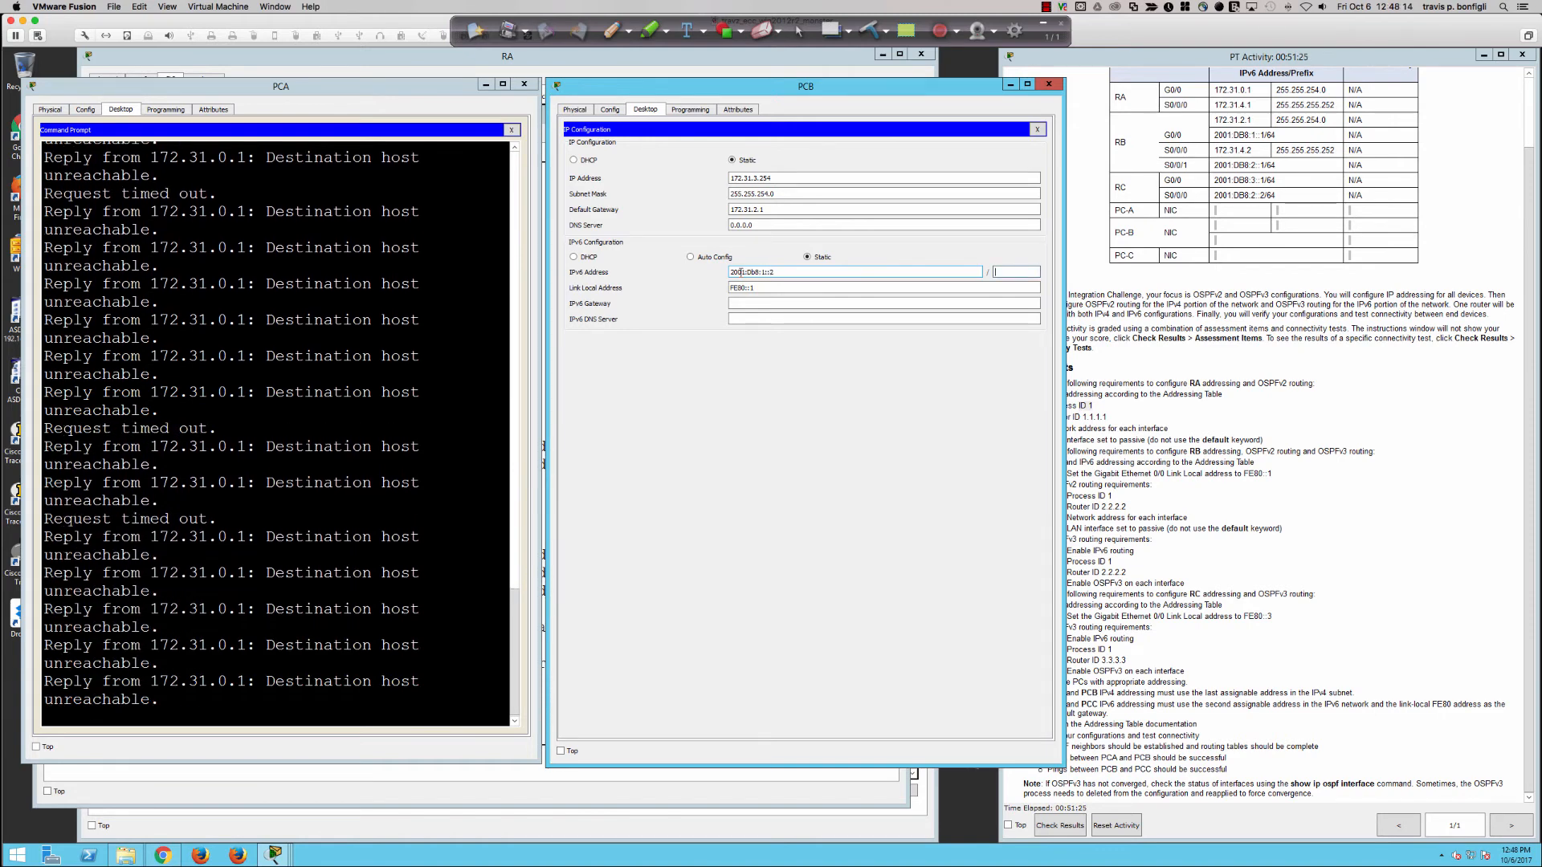
text(6)
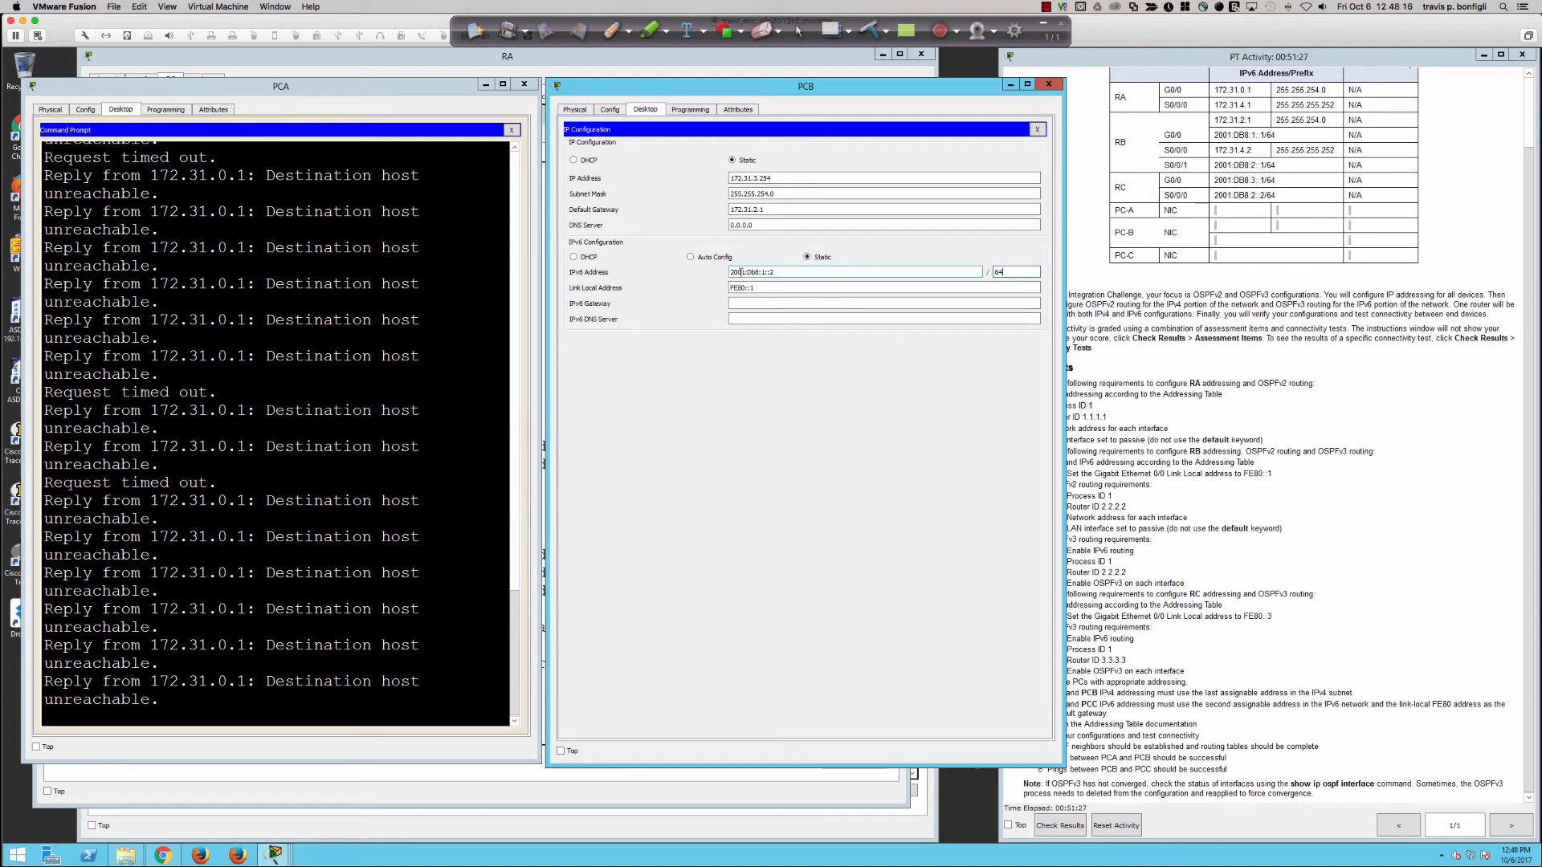
Set PCB's IPv6 prefix length to 64, its link-local address to FE80::2 and its IPv6 gateway to FE80::1.
text(4)
key(Tab)
key(Tab)
key(shift+Tab)
click(766, 289)
click(753, 303)
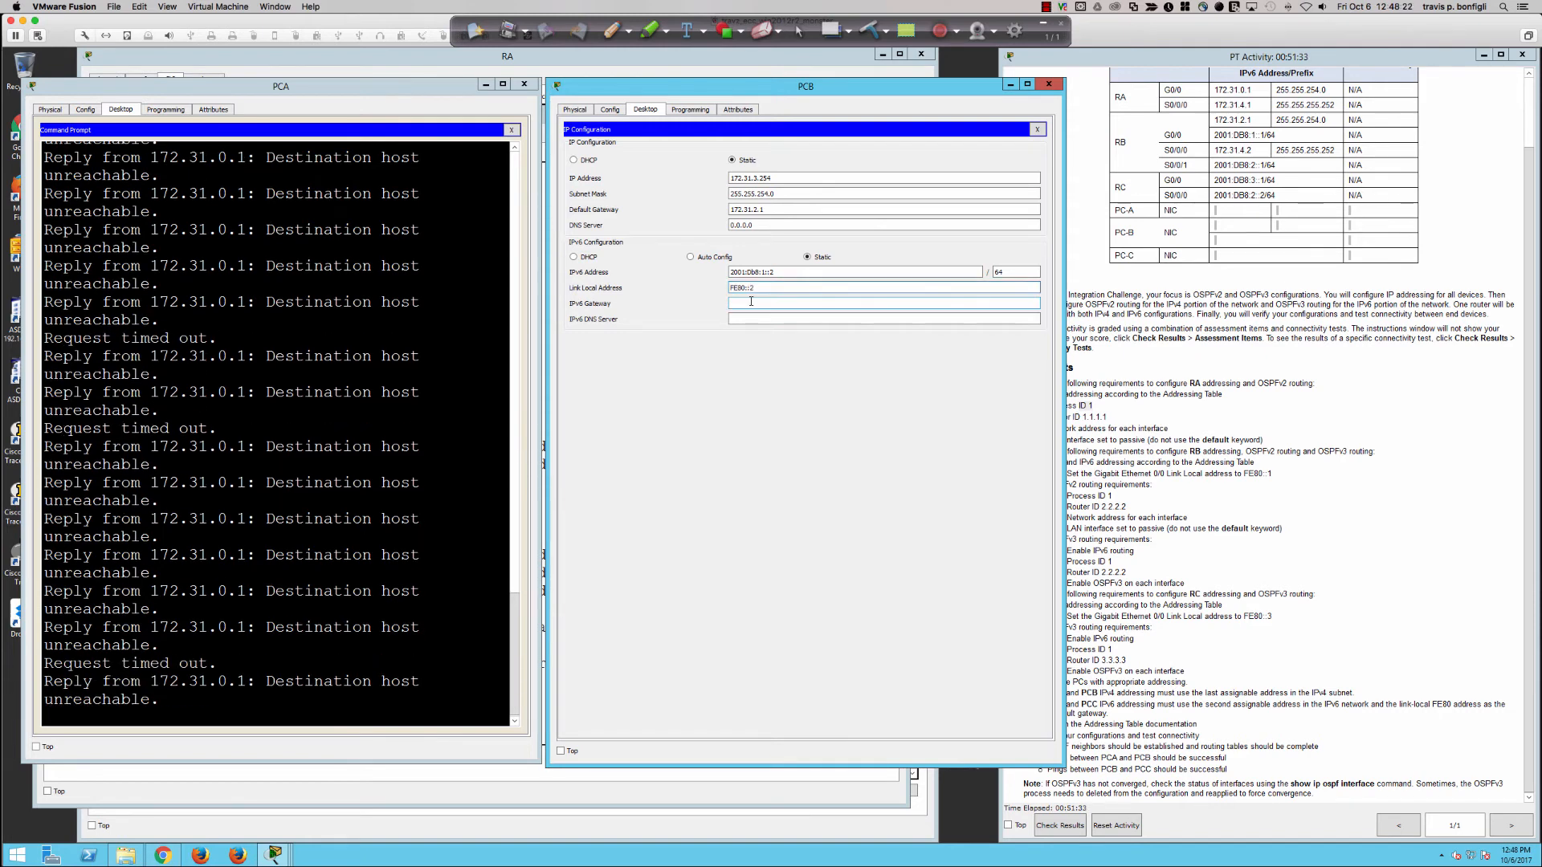
text(fe80::1)
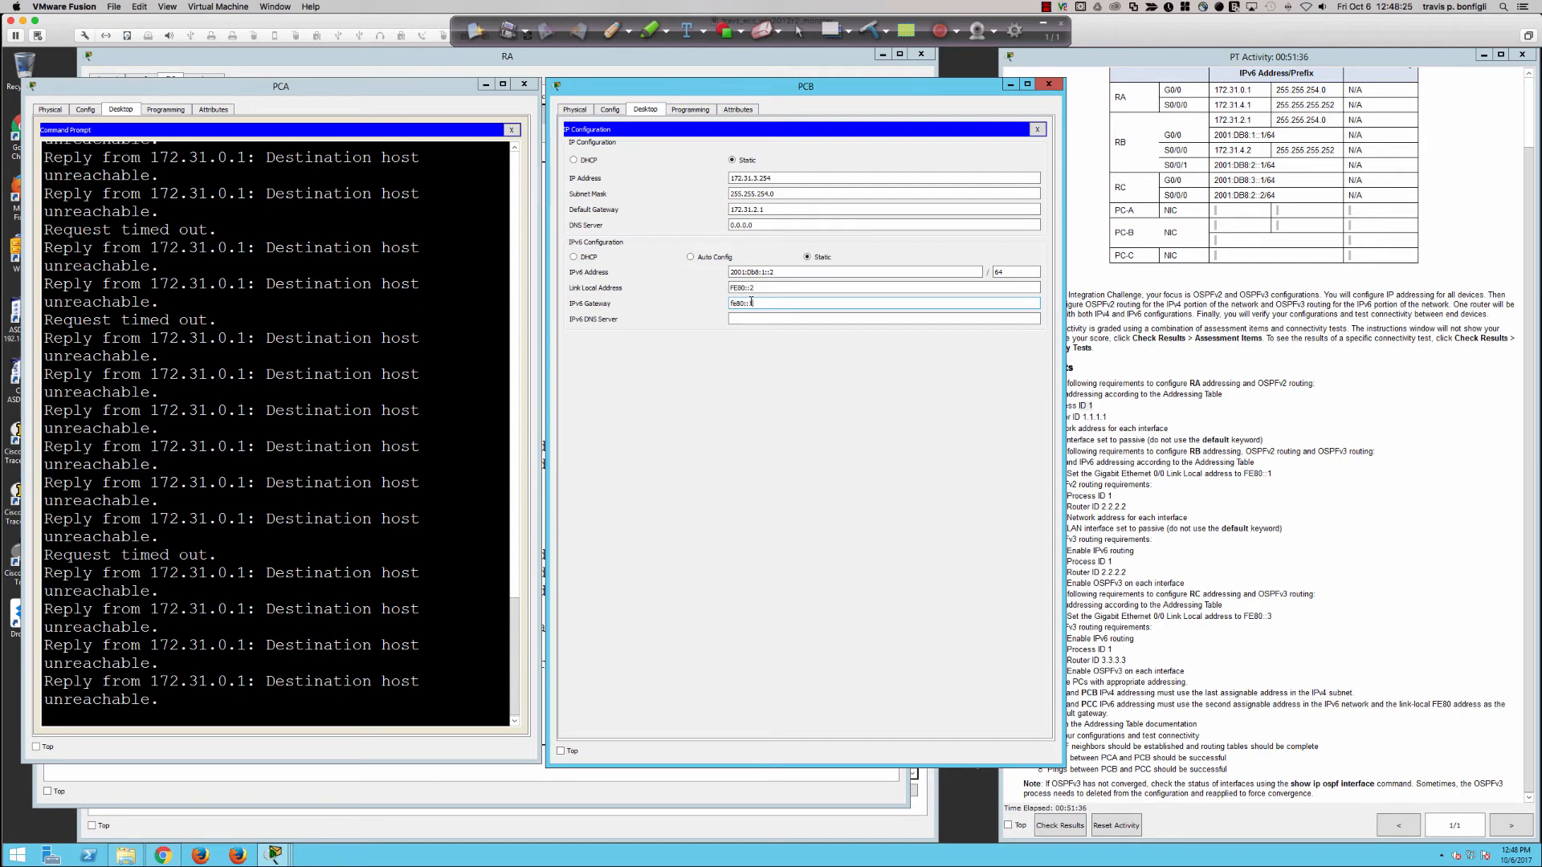
key(Tab)
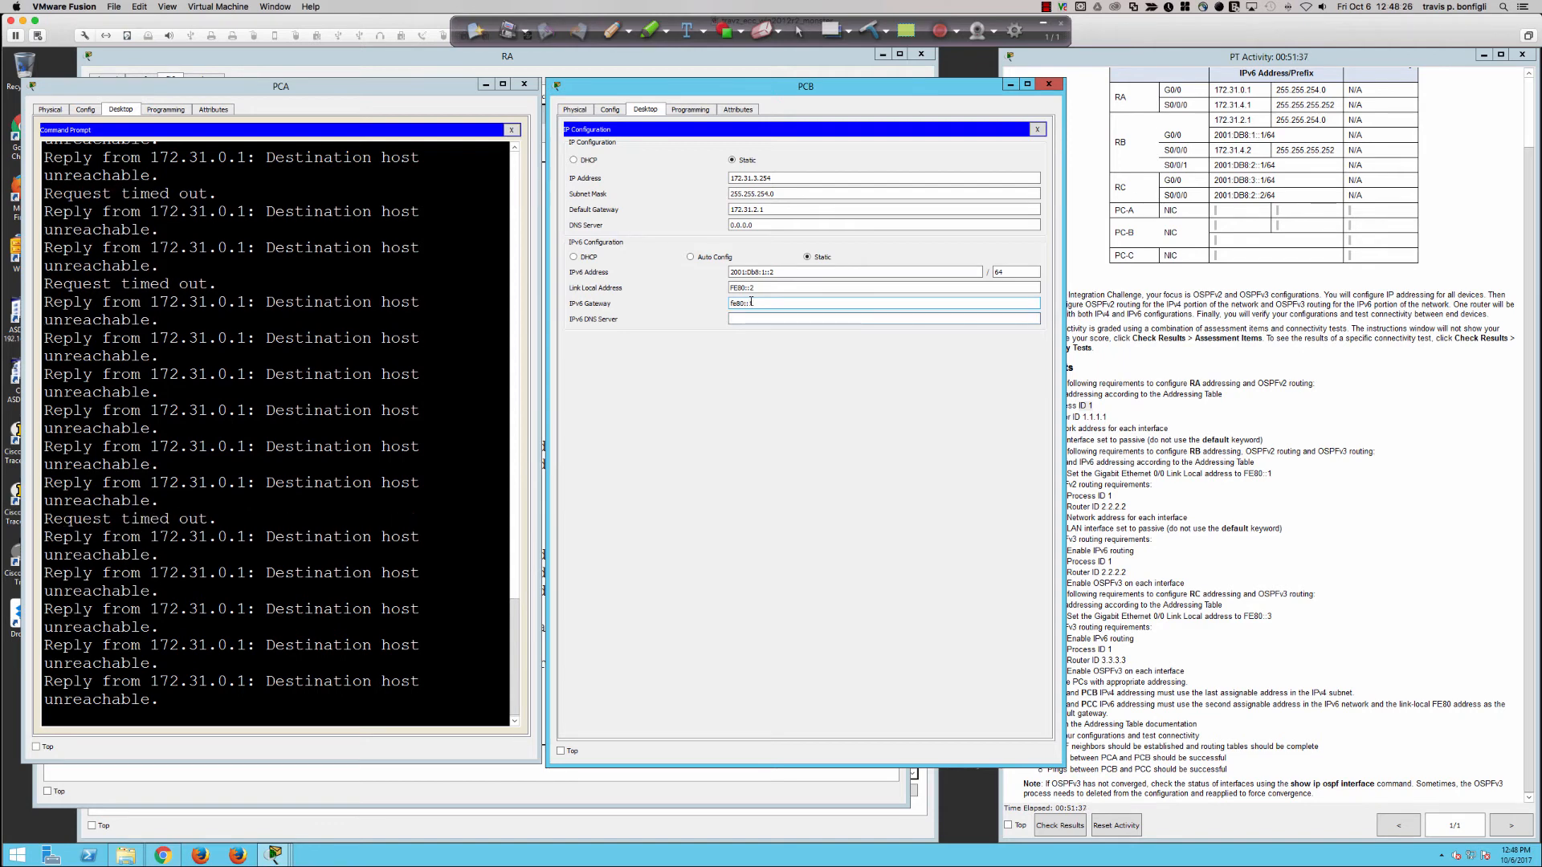
click(1039, 130)
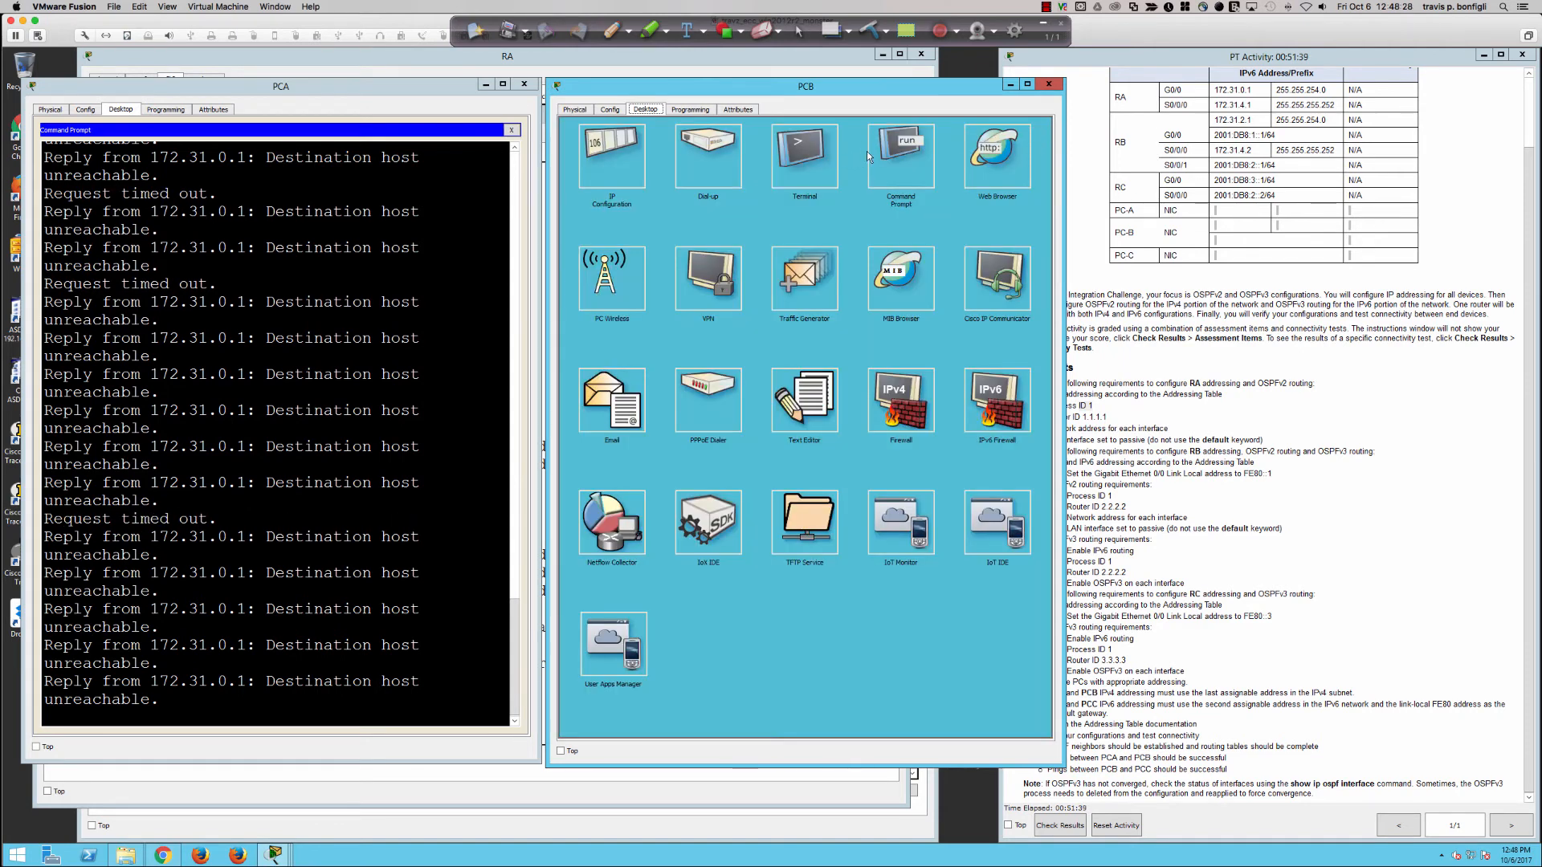
Ping 172.31.1.254 from PCB's command prompt and stop the ping early.
click(890, 157)
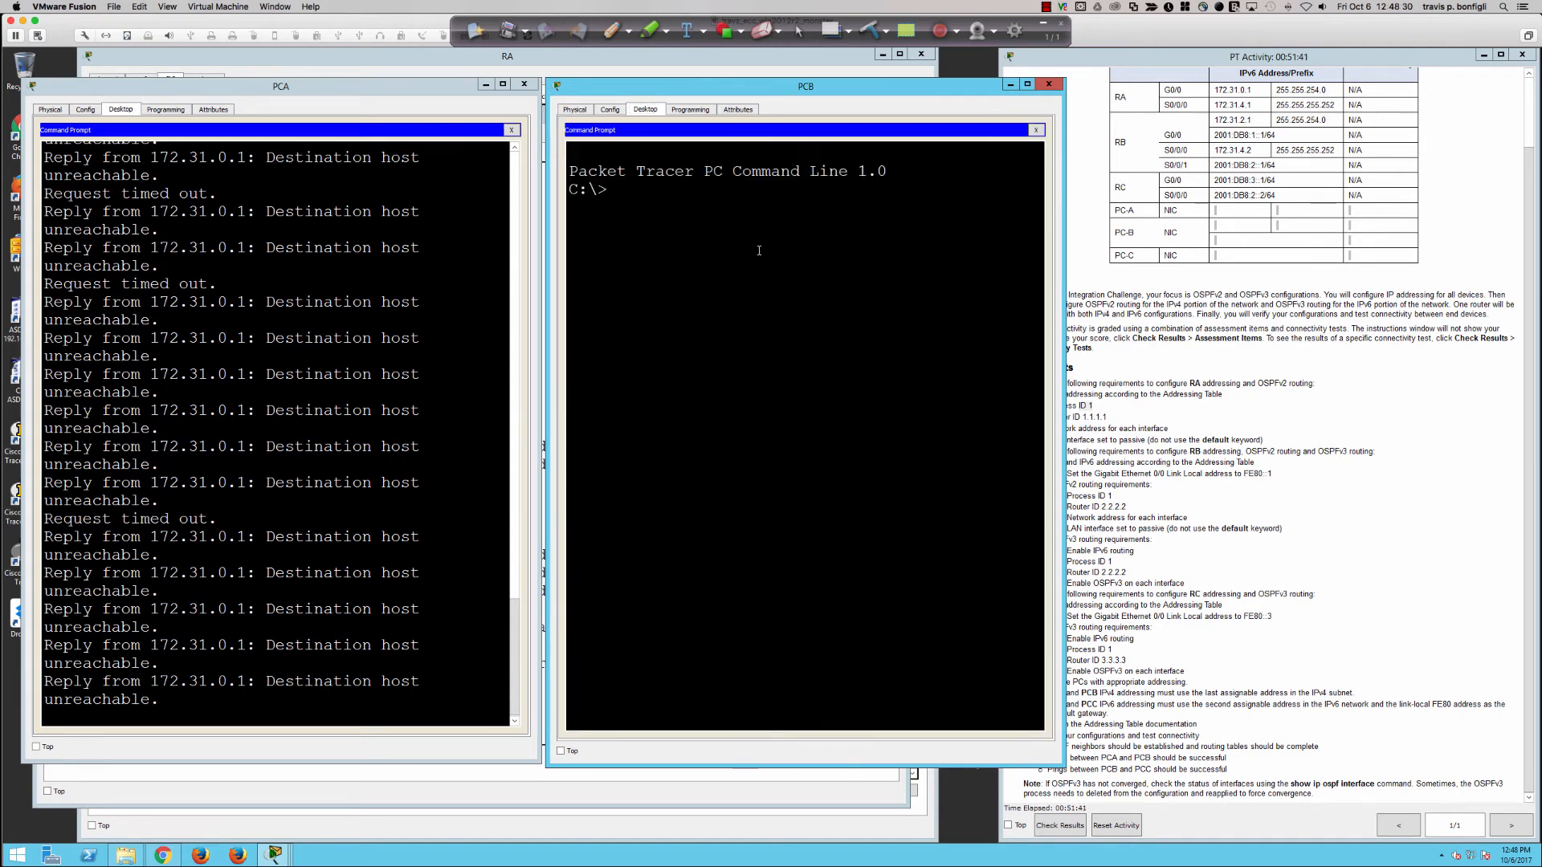
text(ping 1)
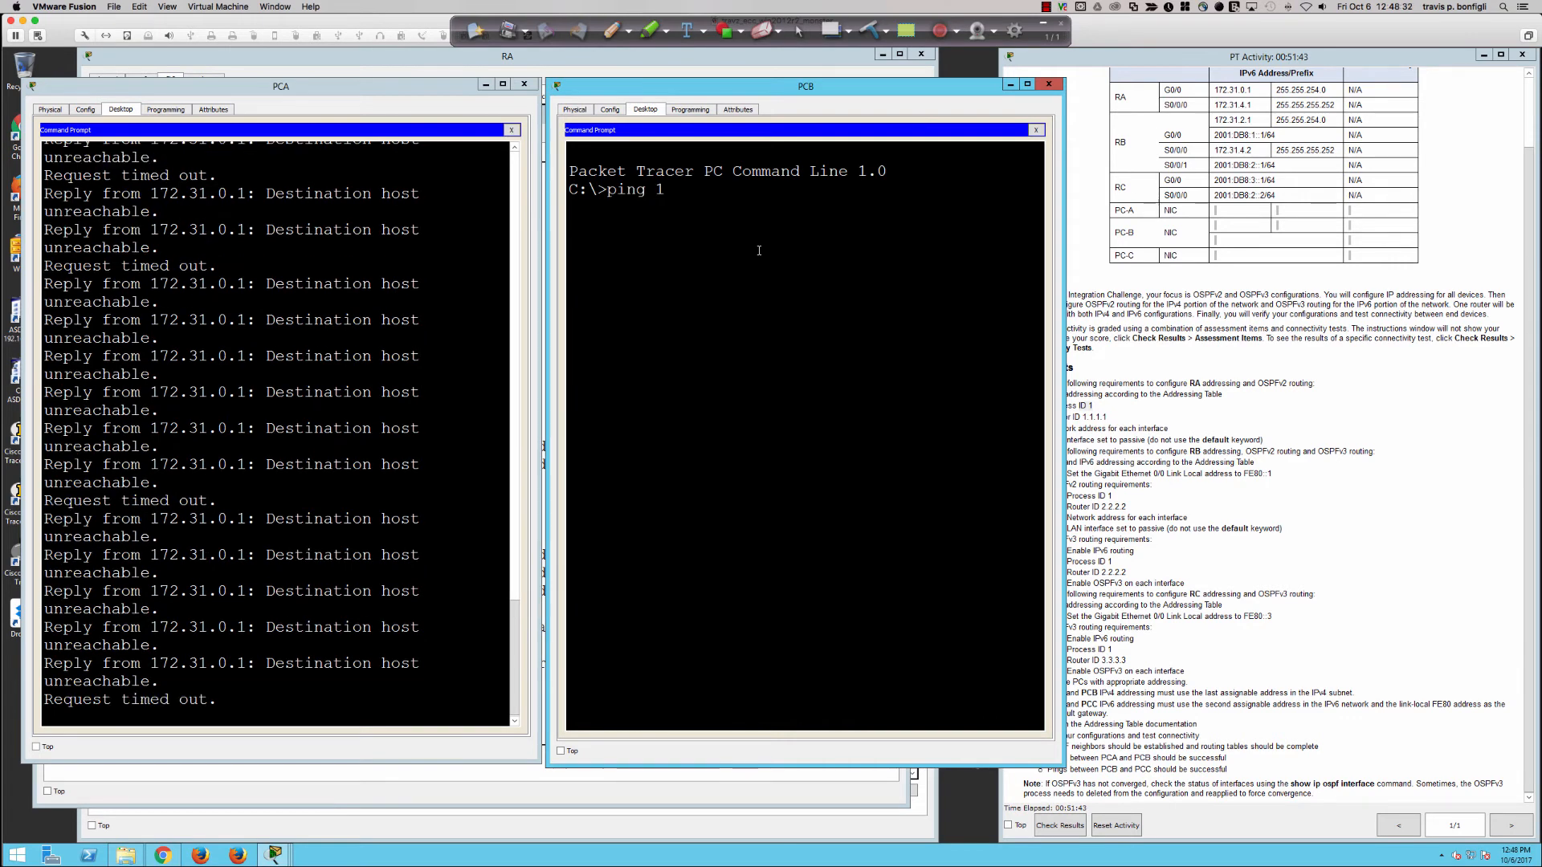
text(72.31.)
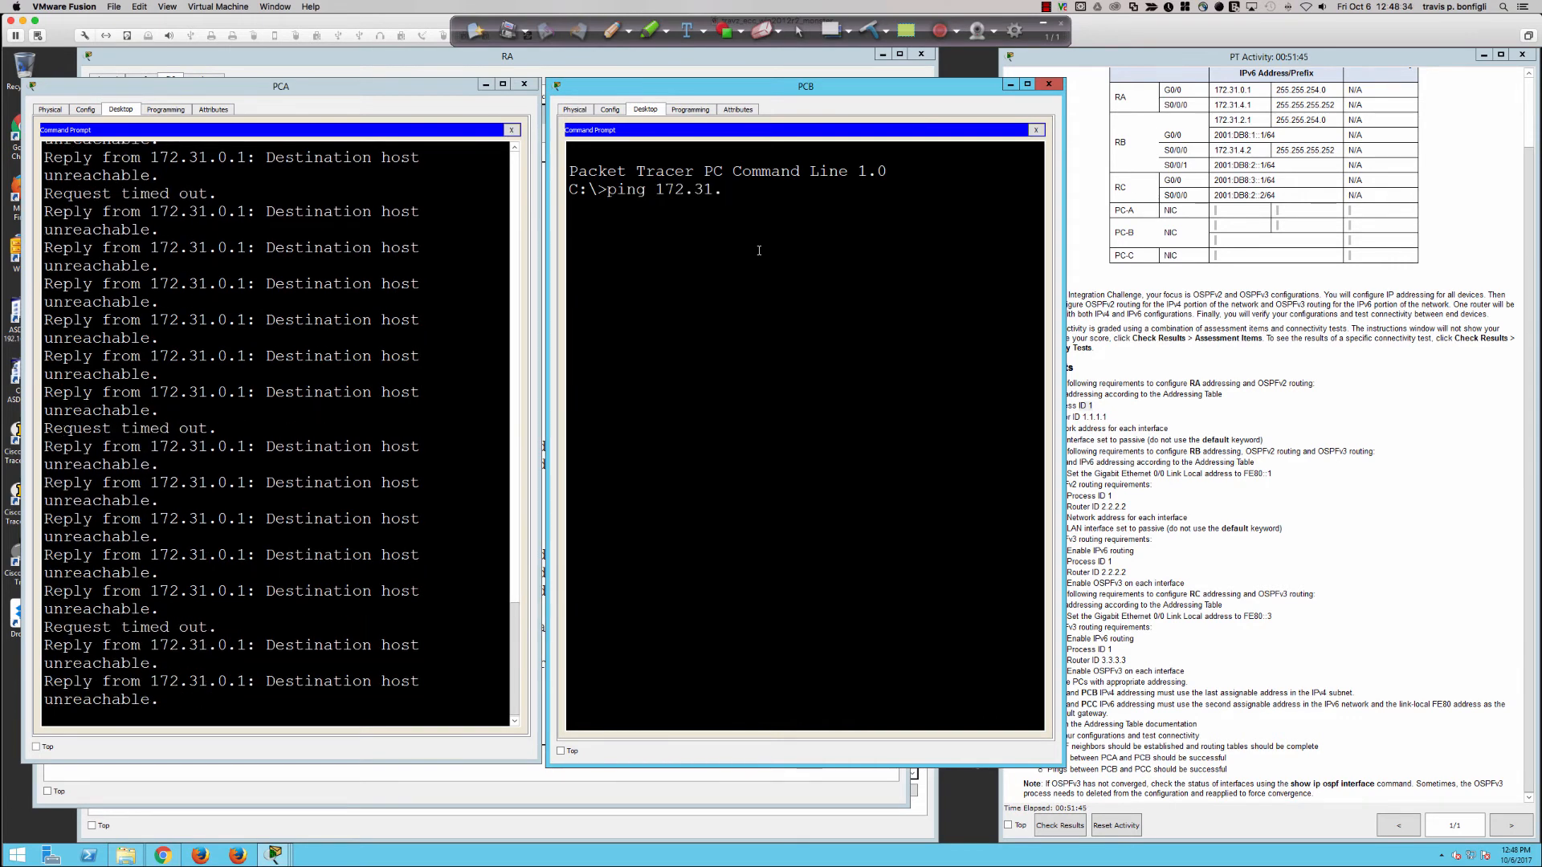
text(1.254)
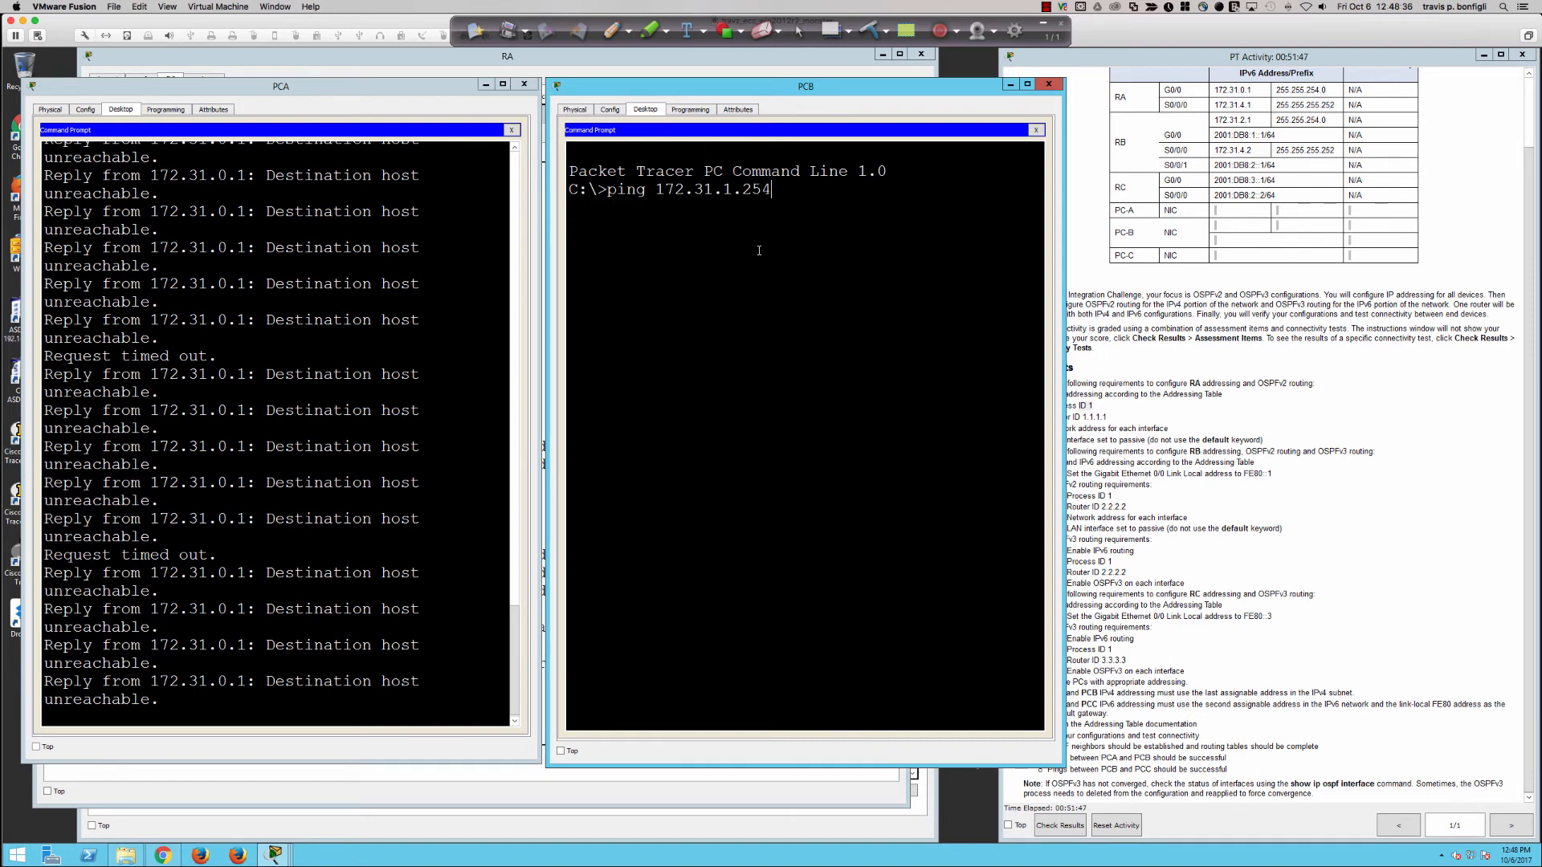
key(Return)
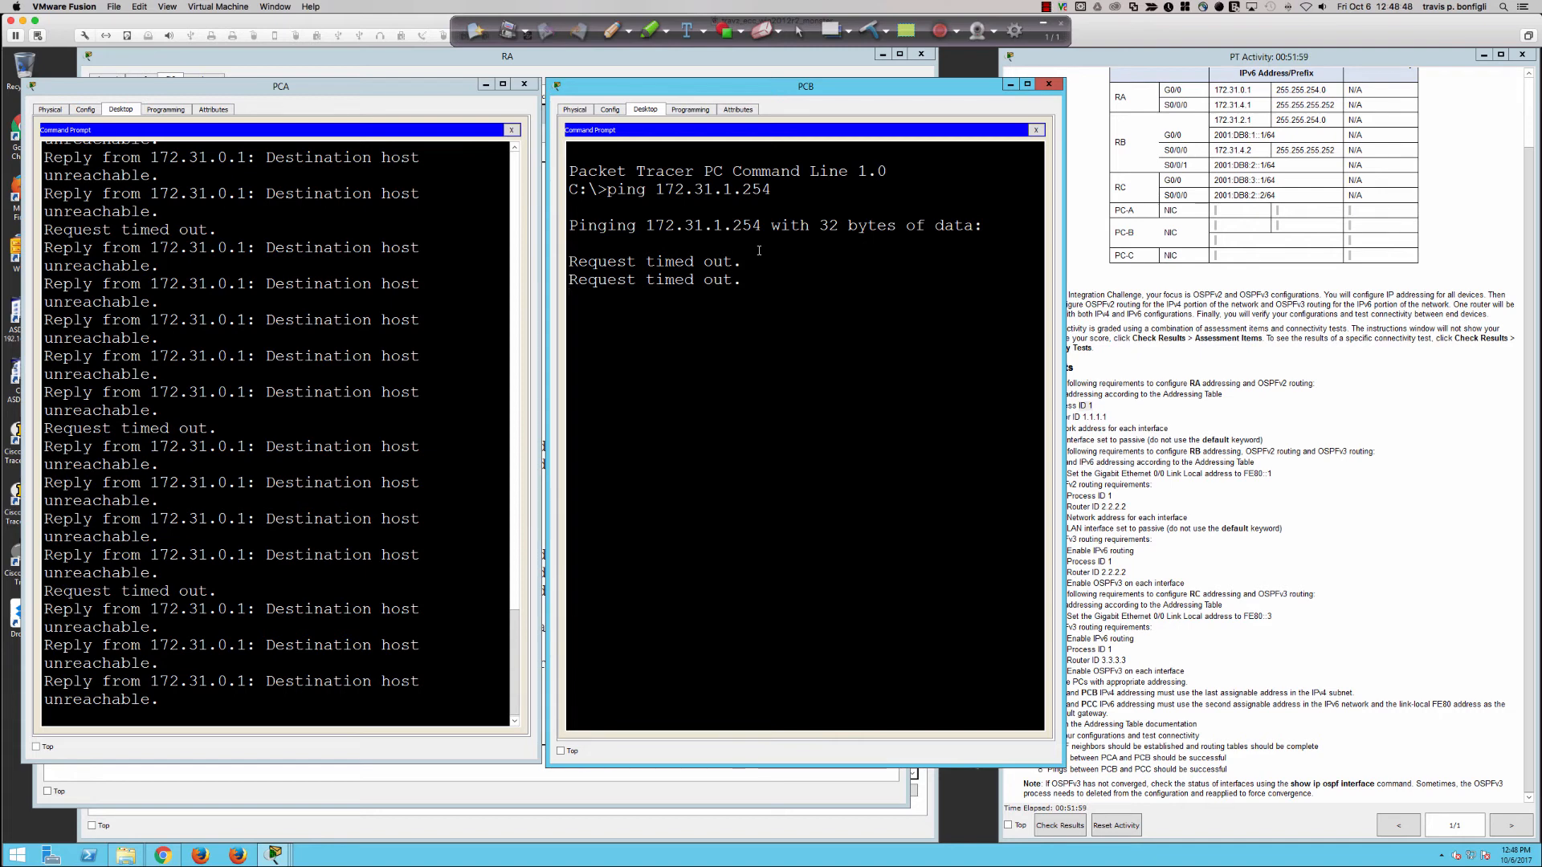
key(ctrl+c)
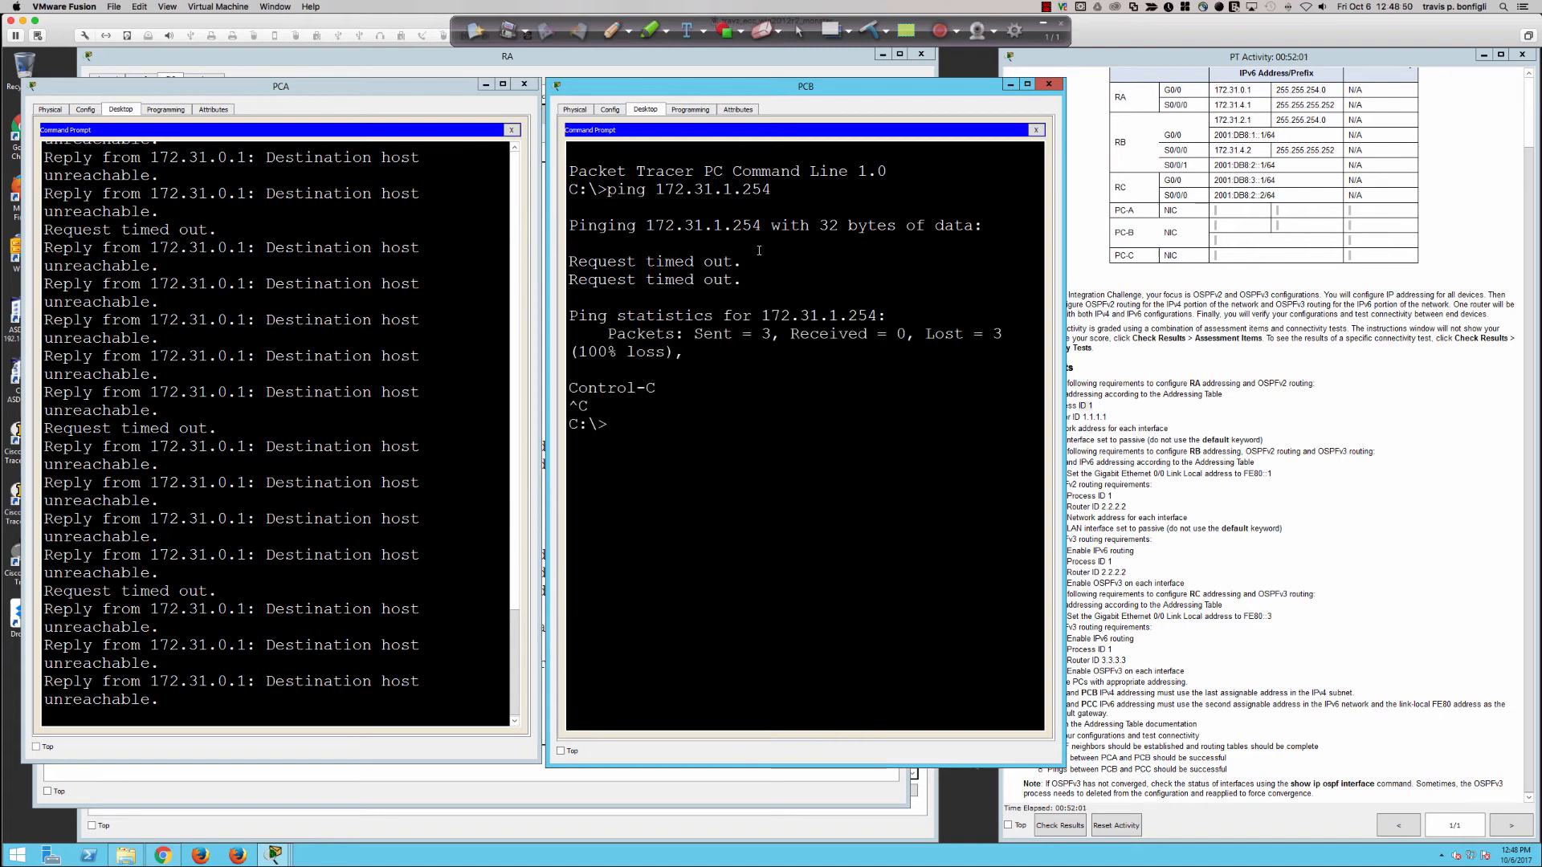
Ping PCB's default gateway 172.31.2.1 from its command prompt.
text(ping)
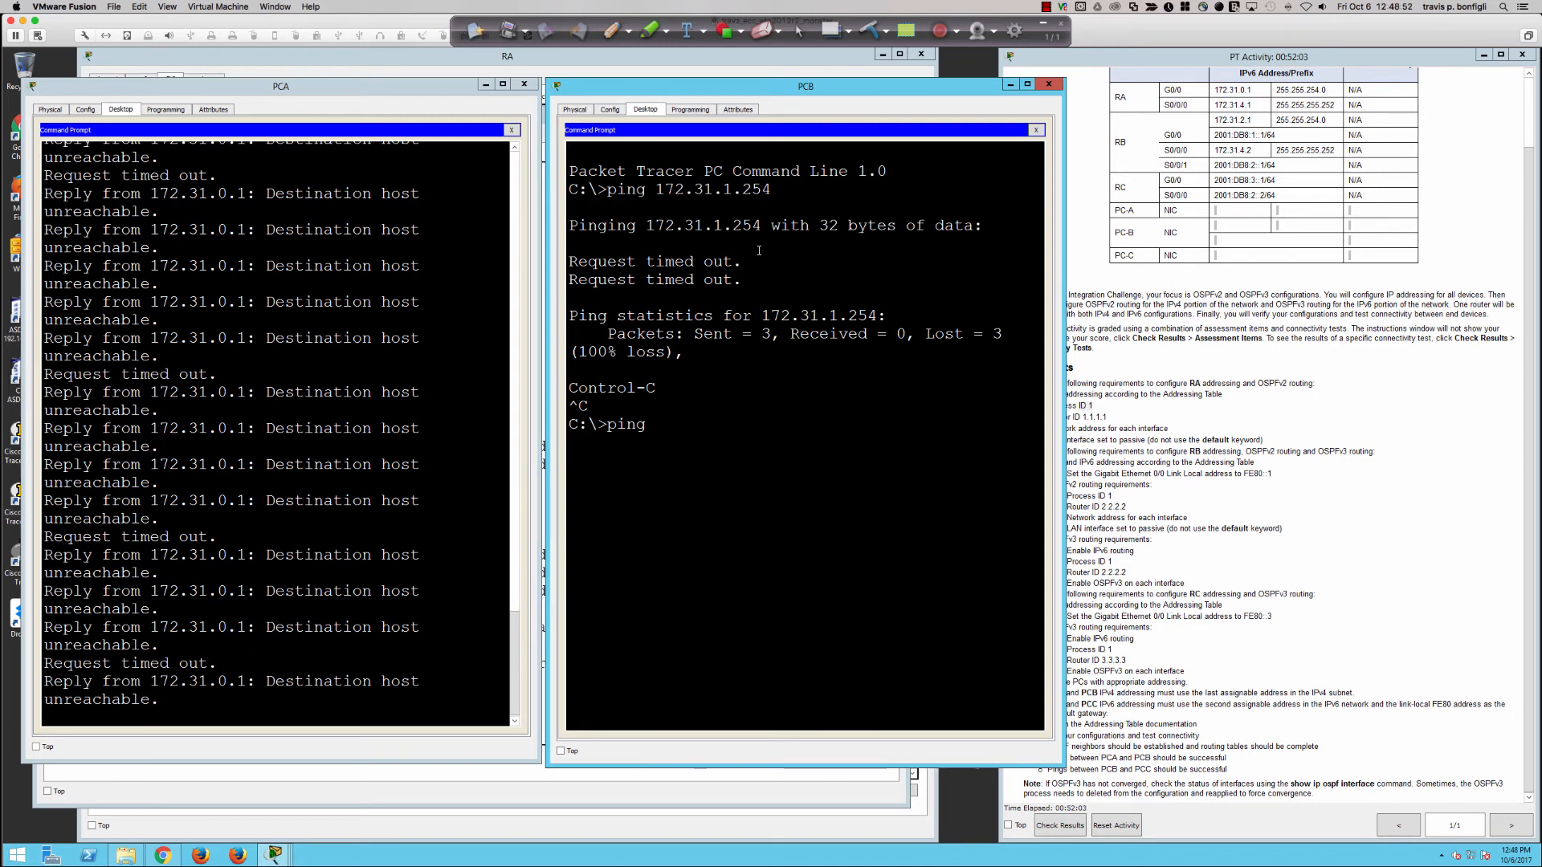
text( 172.31.)
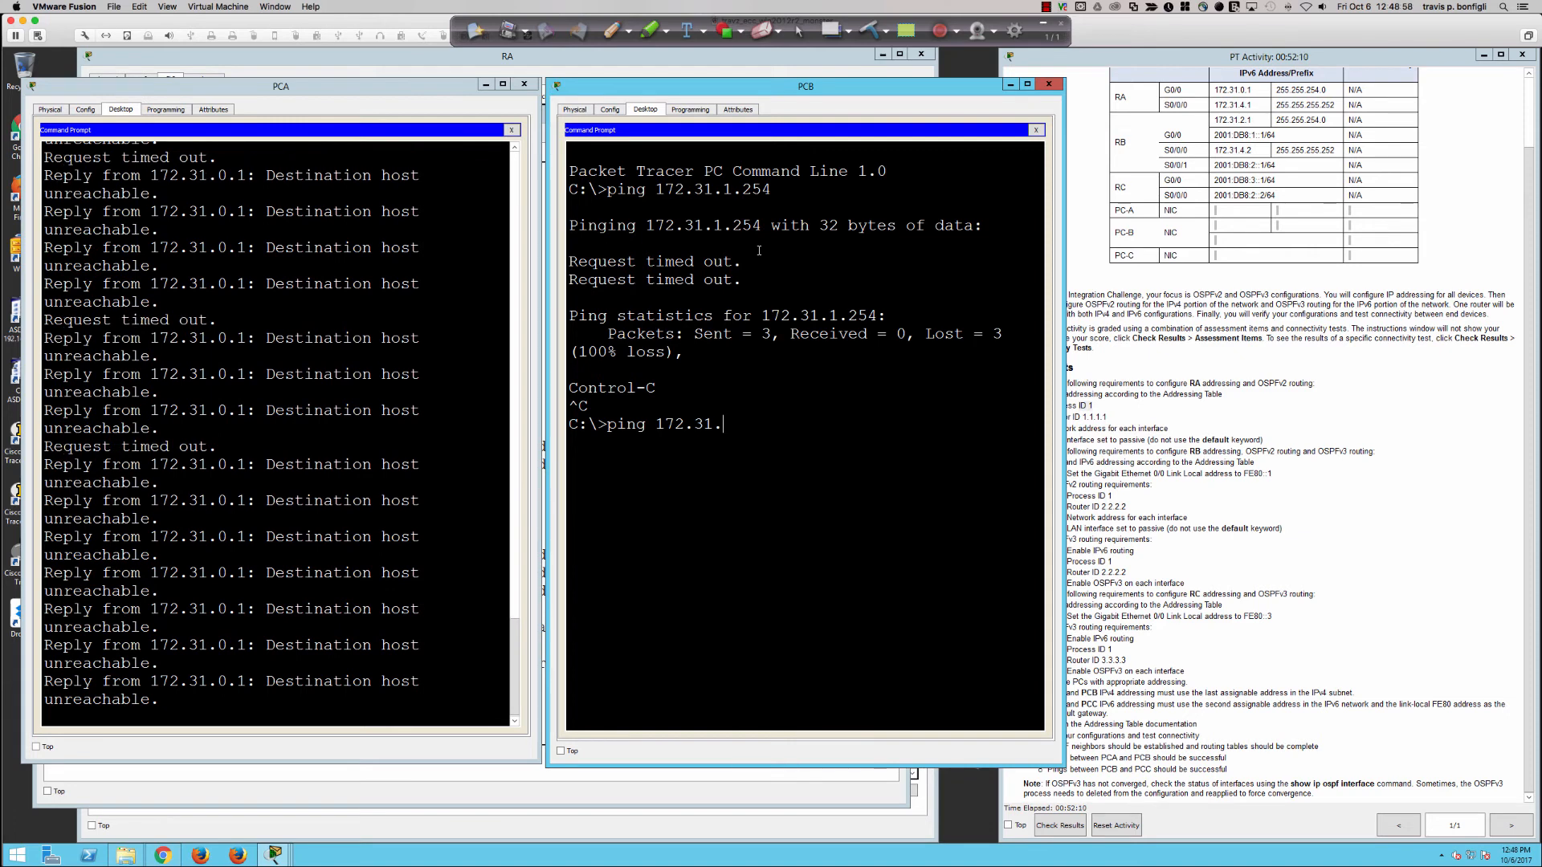
text(2.1)
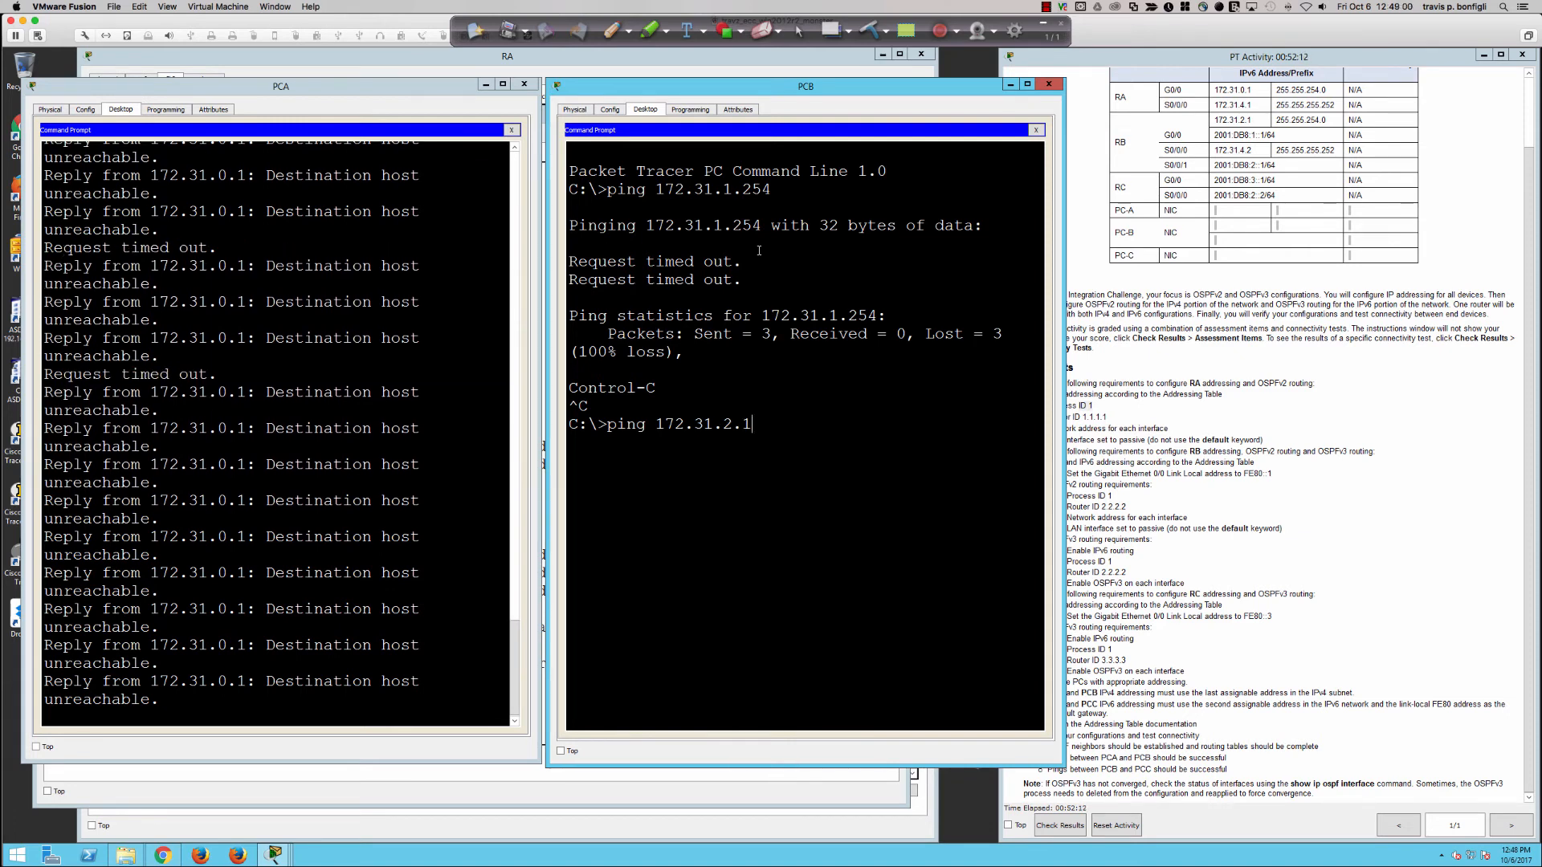
key(Return)
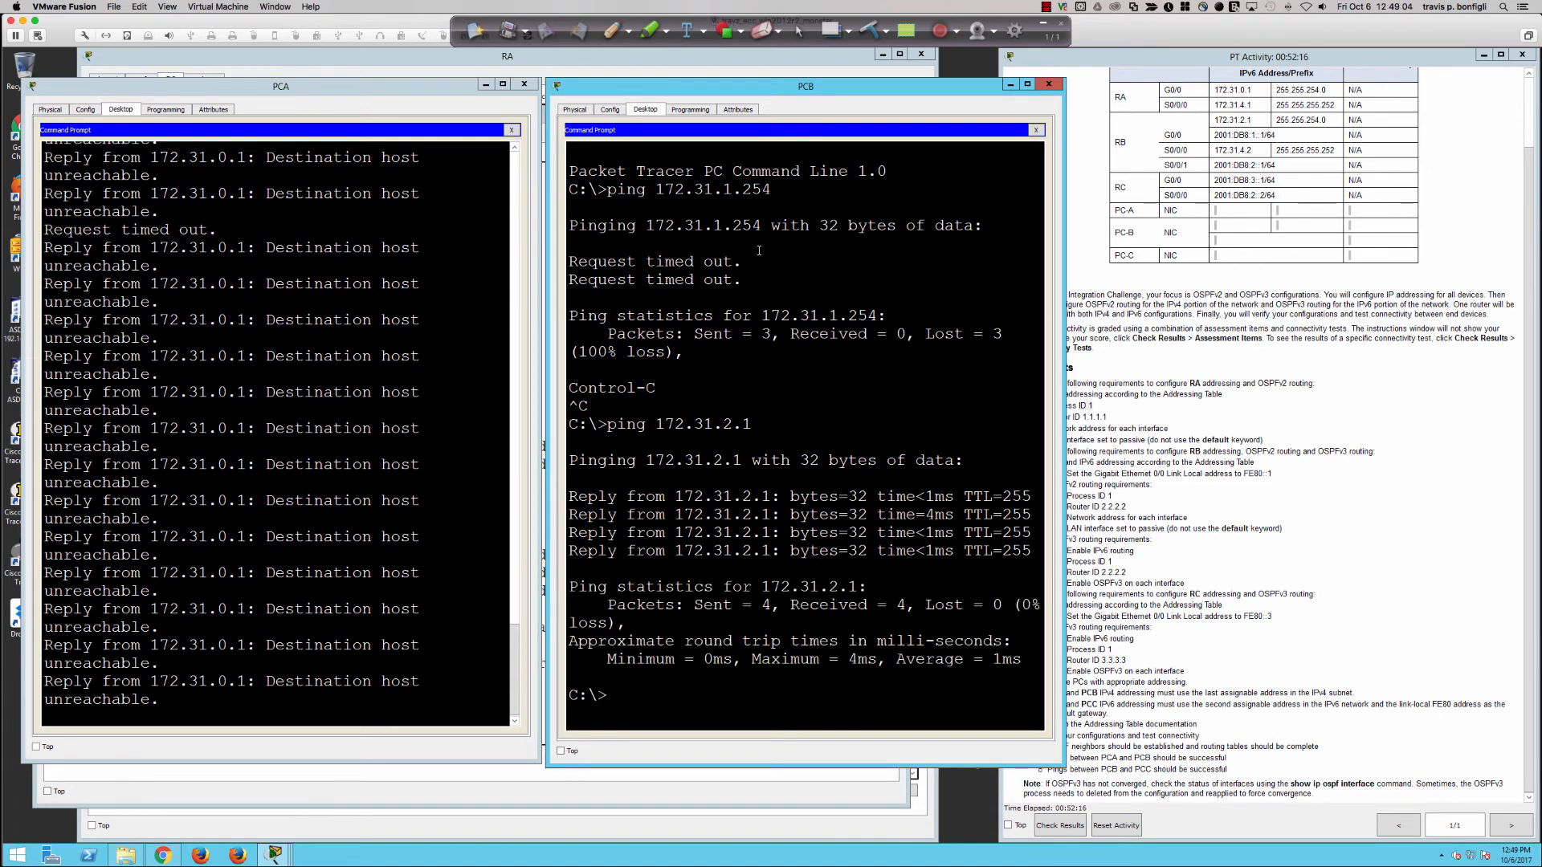
Trace the route from PCB to 172.31.0.1 with tracert.
text(trace 172.31.0.1)
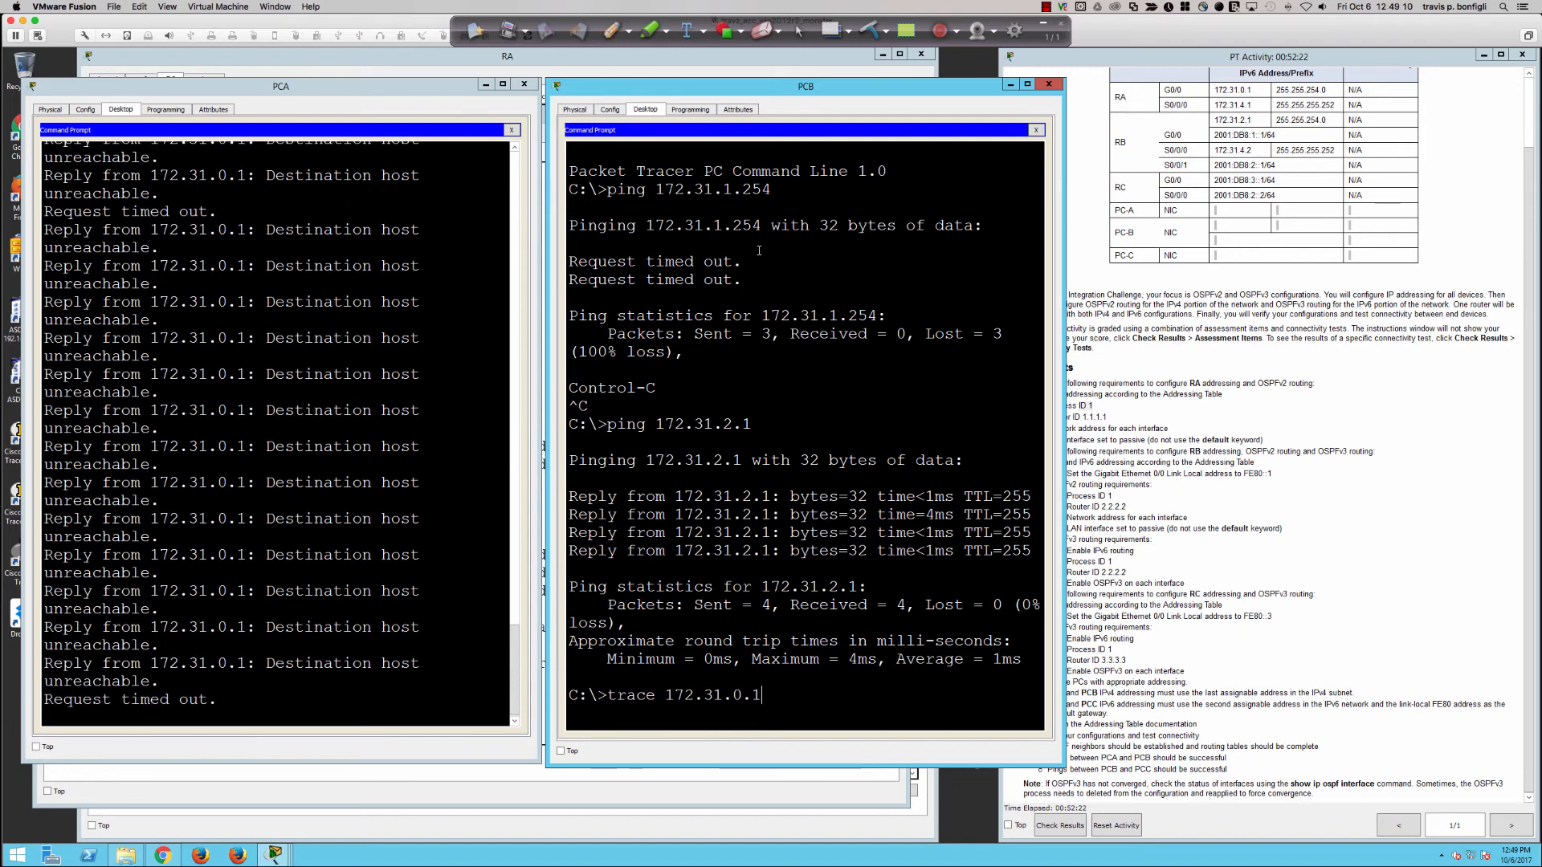
key(Return)
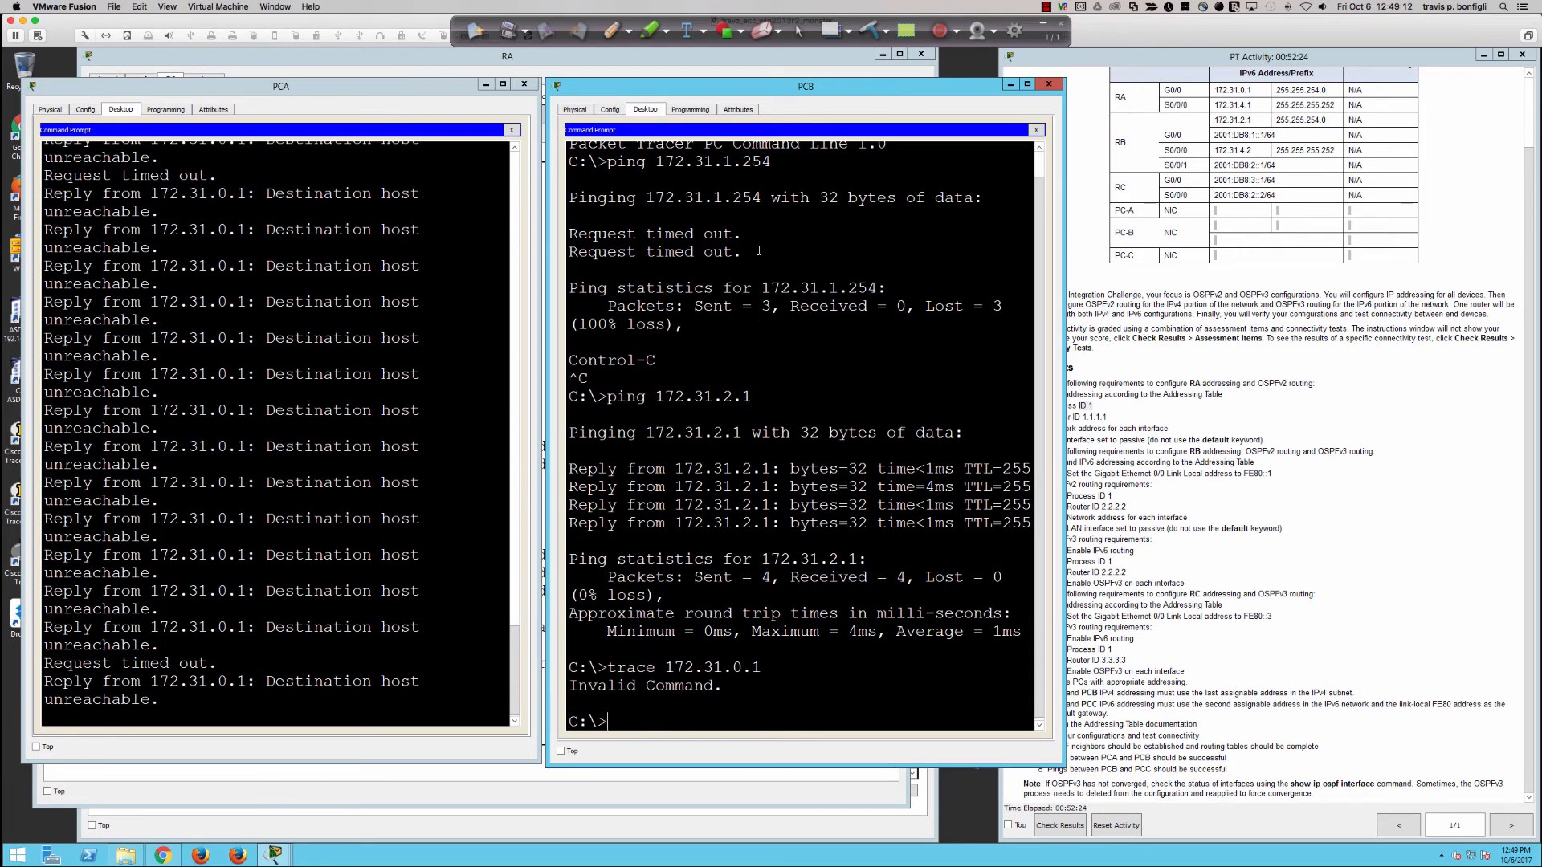
key(Up)
key(Left)
key(Left)
key(Left)
key(Left)
key(Left)
key(Left)
key(Left)
key(Left)
key(Left)
key(Left)
key(Left)
text(rt)
key(Return)
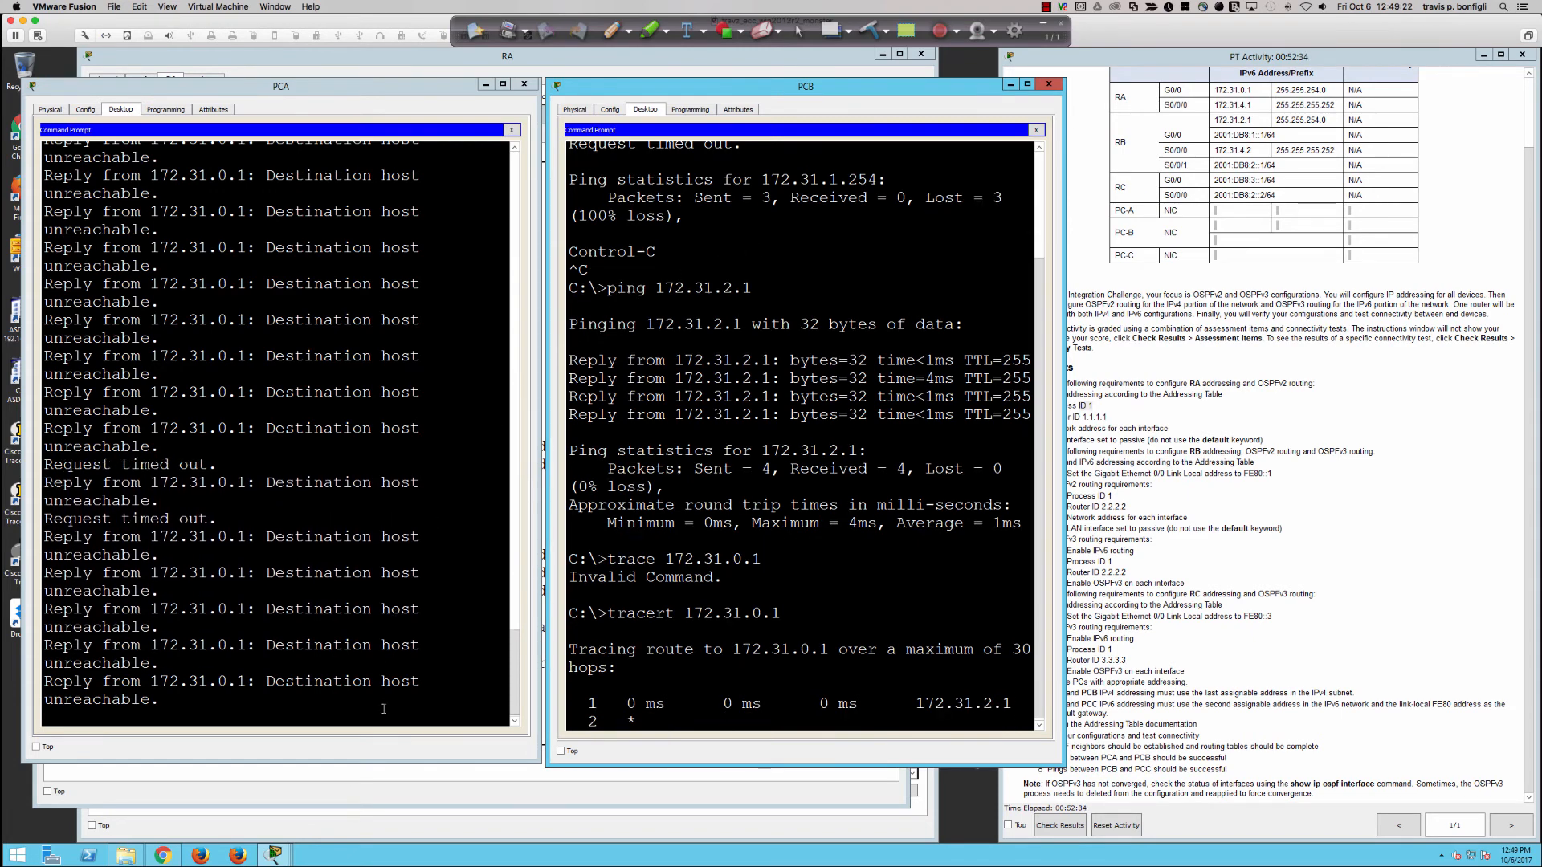
Bring up RB's command line and leave configuration mode for privileged EXEC mode.
click(369, 788)
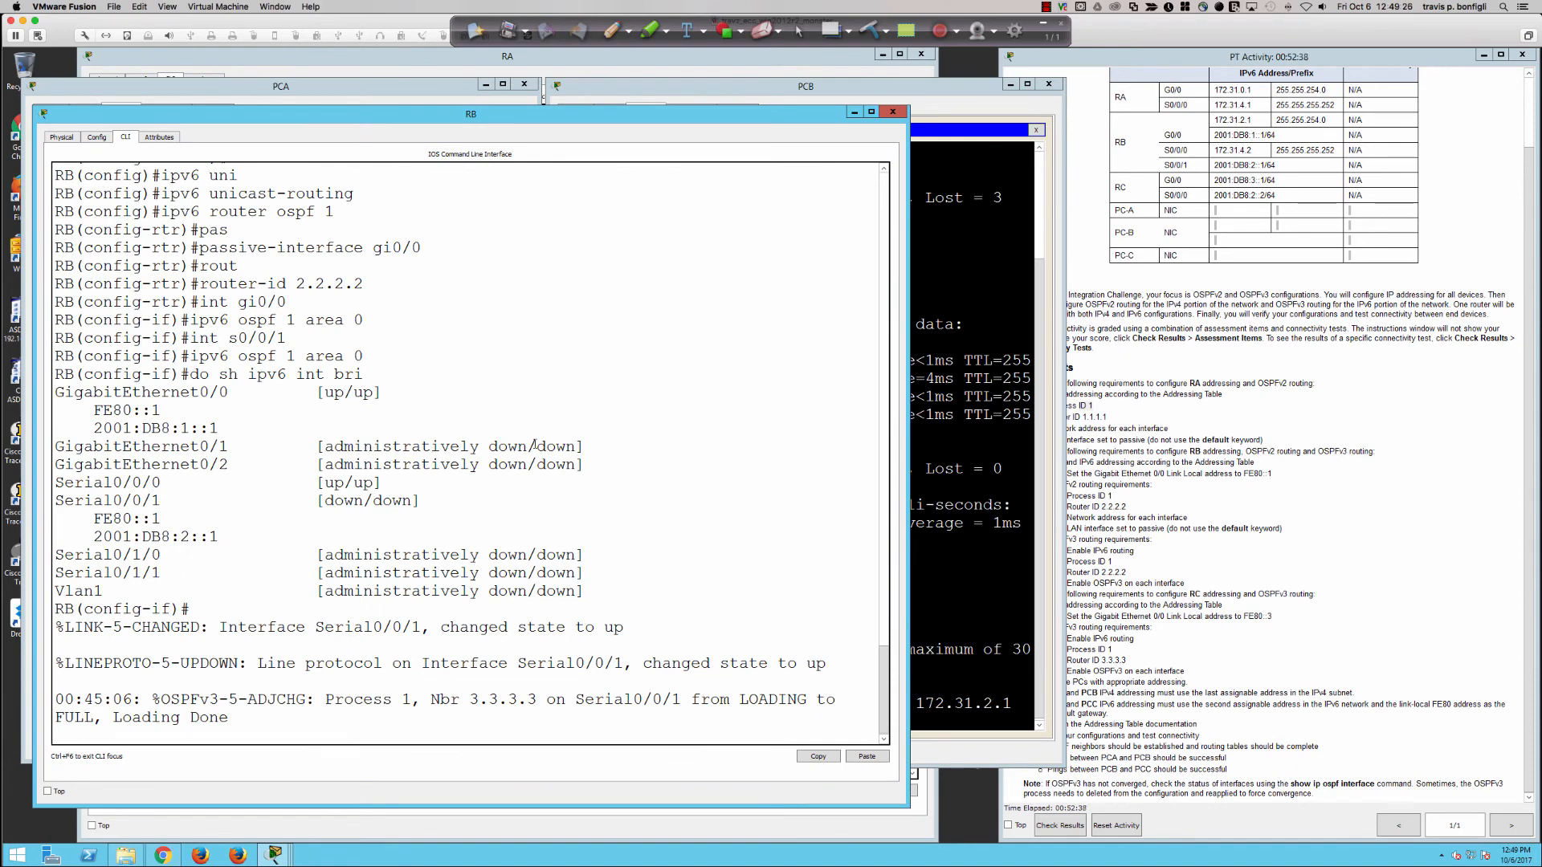
key(Return)
key(Return)
key(Return)
key(Return)
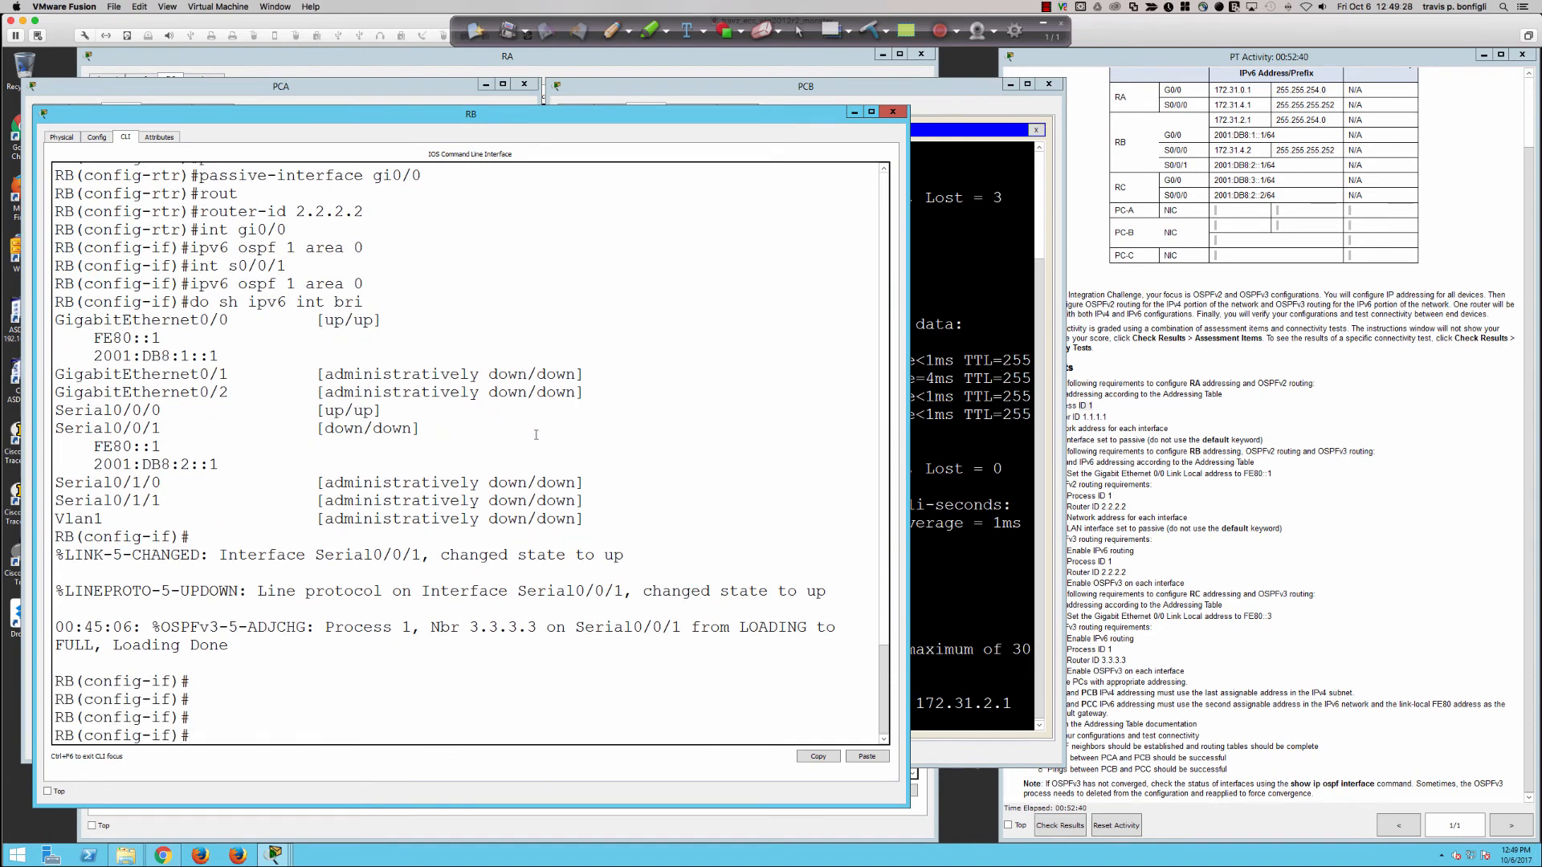
text(en)
key(Return)
text(end)
key(Return)
key(Return)
key(Return)
key(Return)
key(Return)
key(Return)
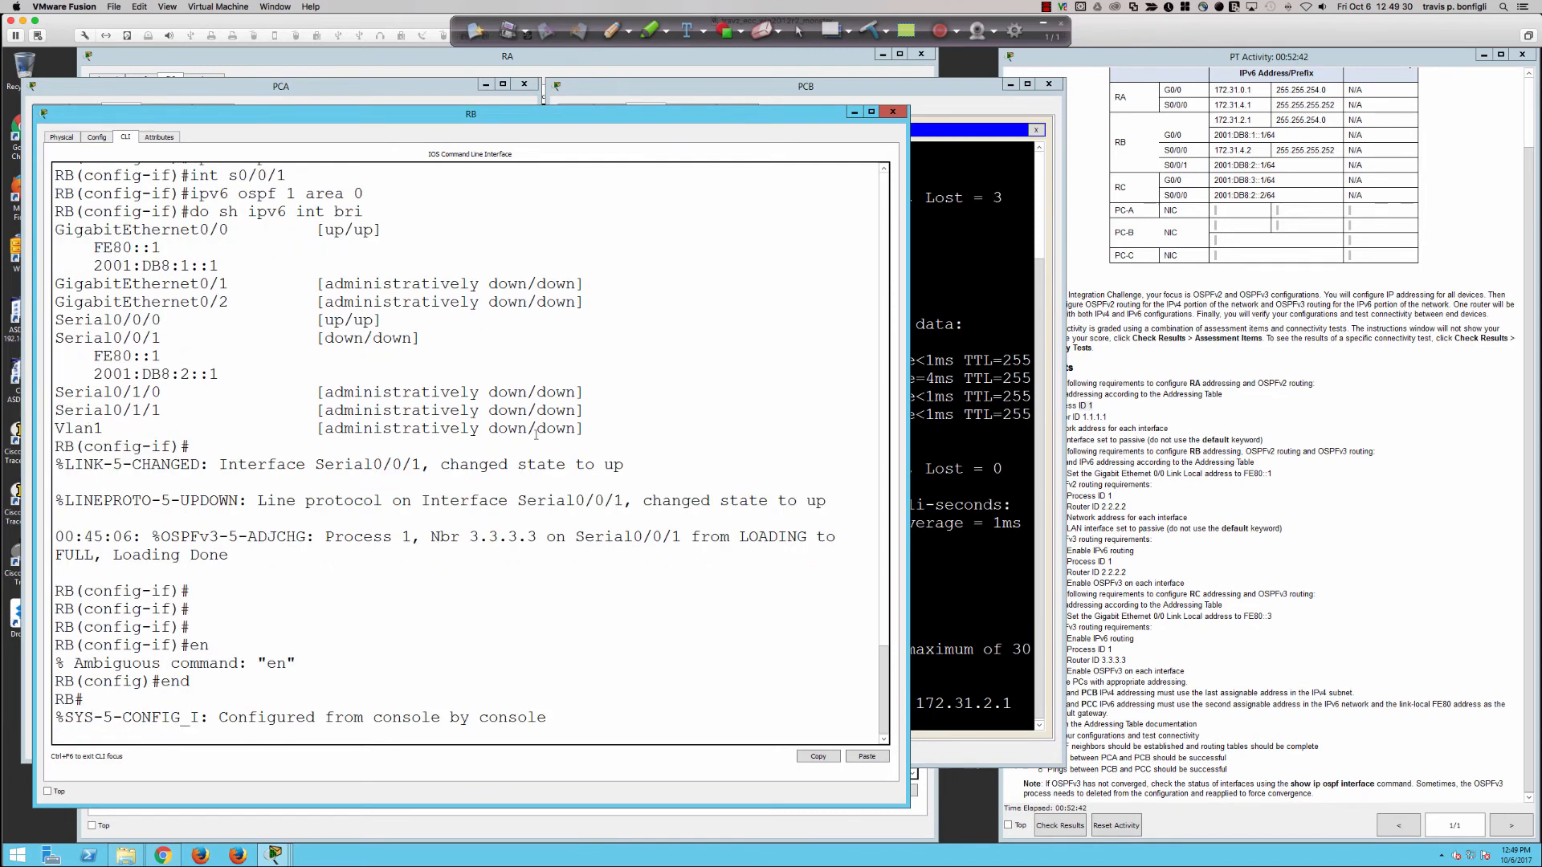
Display RB's IPv4 routing table and examine the OSPF route to 172.31.0.0/23 and its next hop.
text(sh ip route)
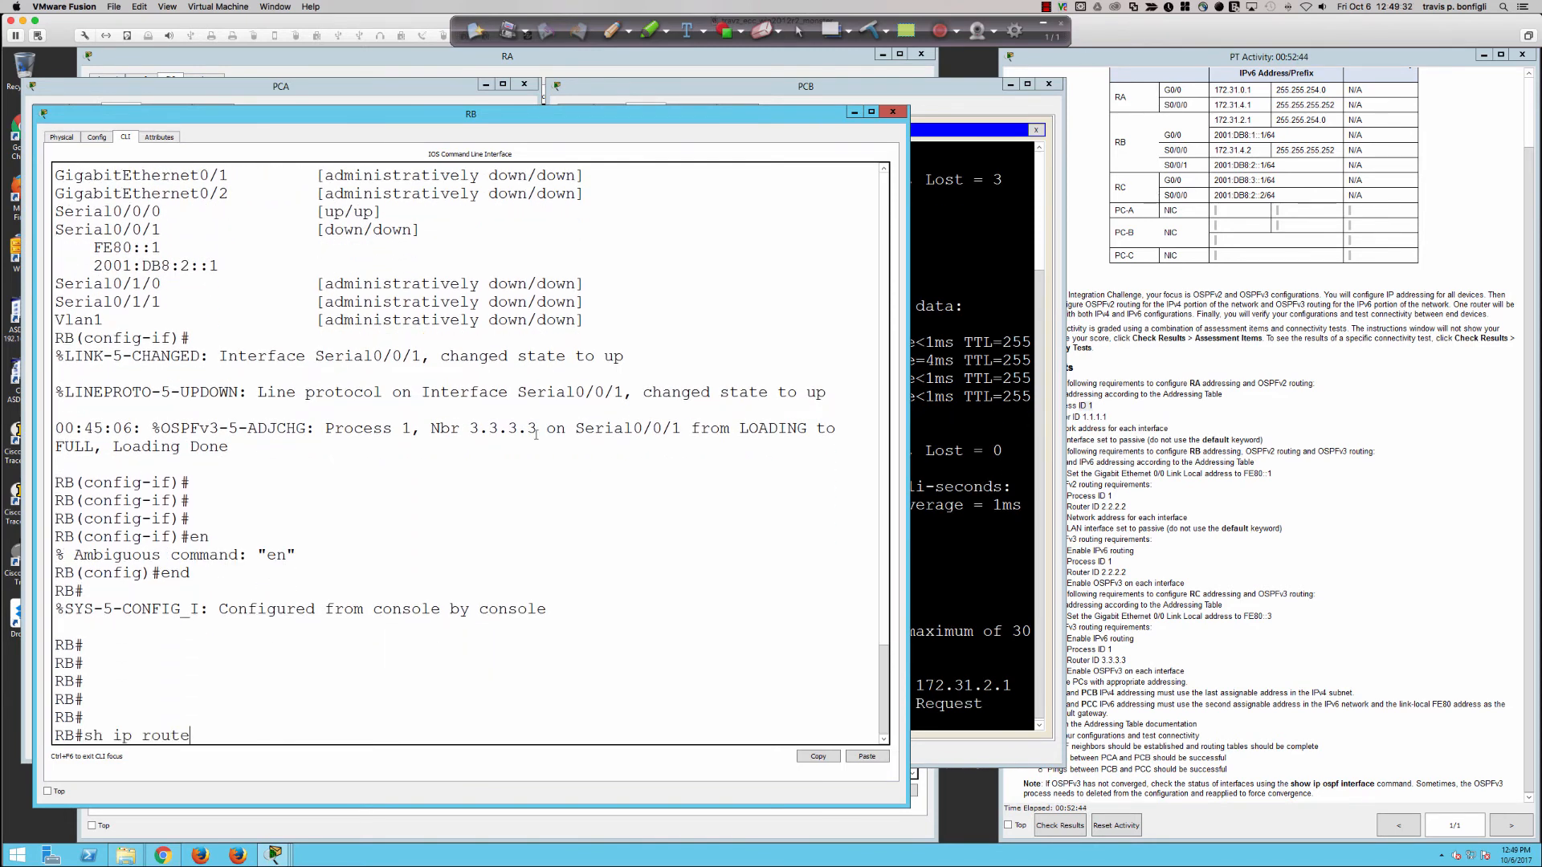
key(Return)
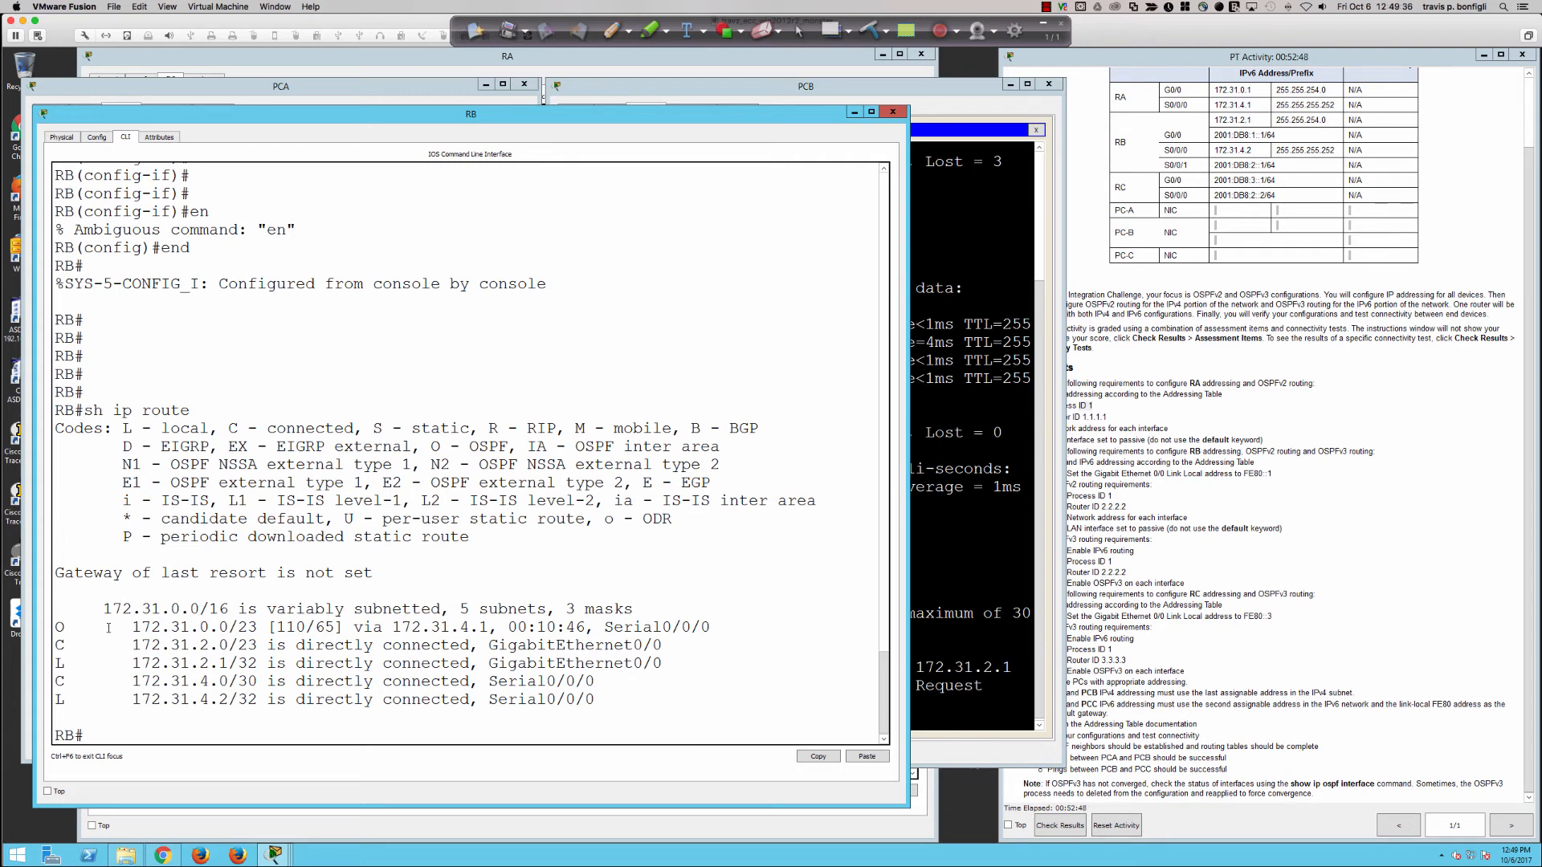
drag(57, 627, 712, 627)
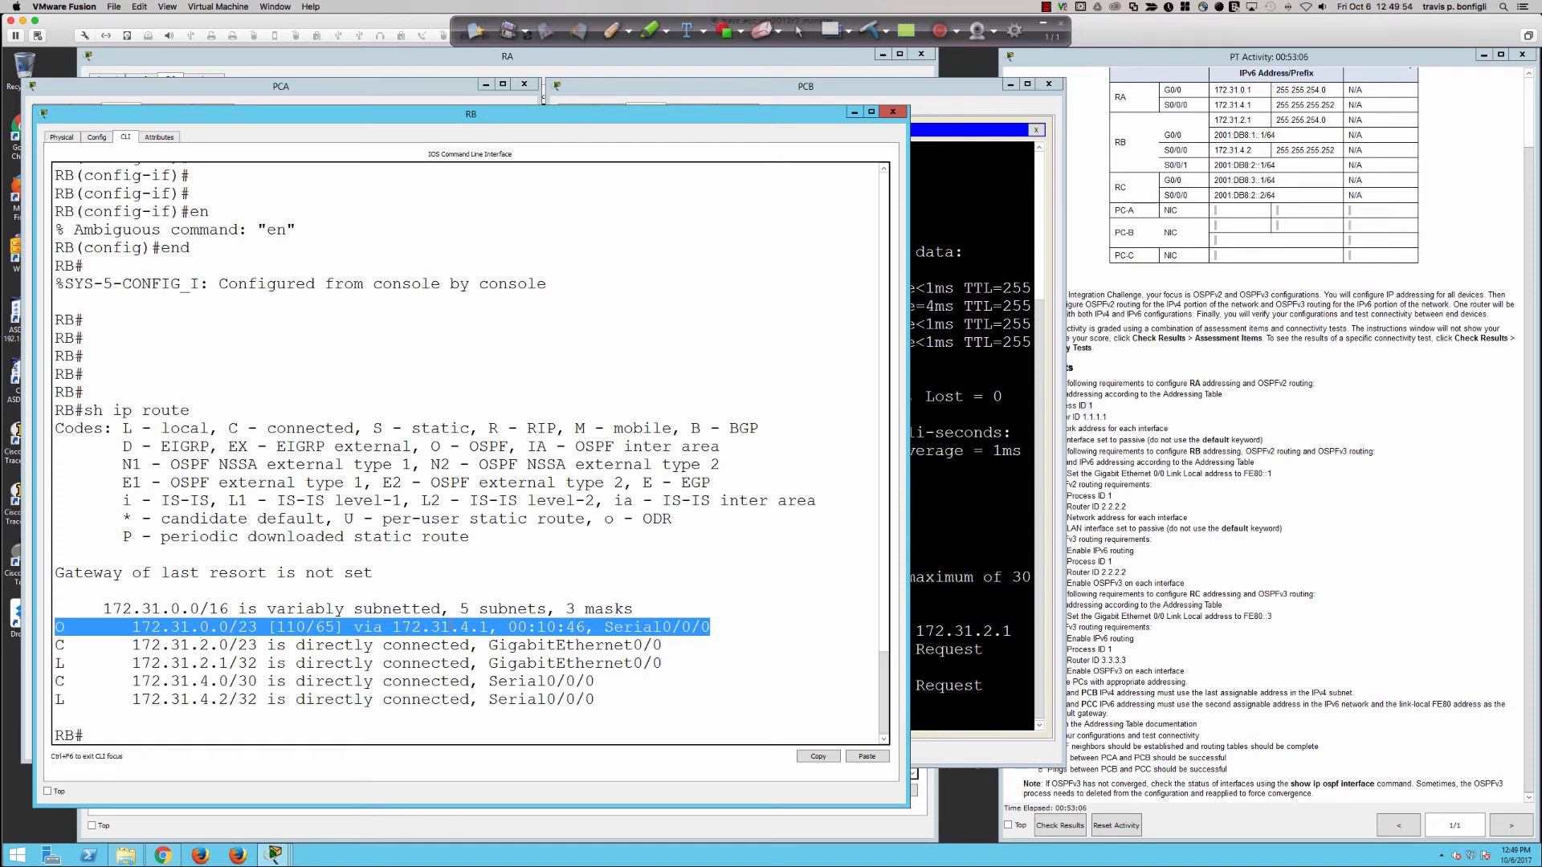
drag(450, 626, 470, 627)
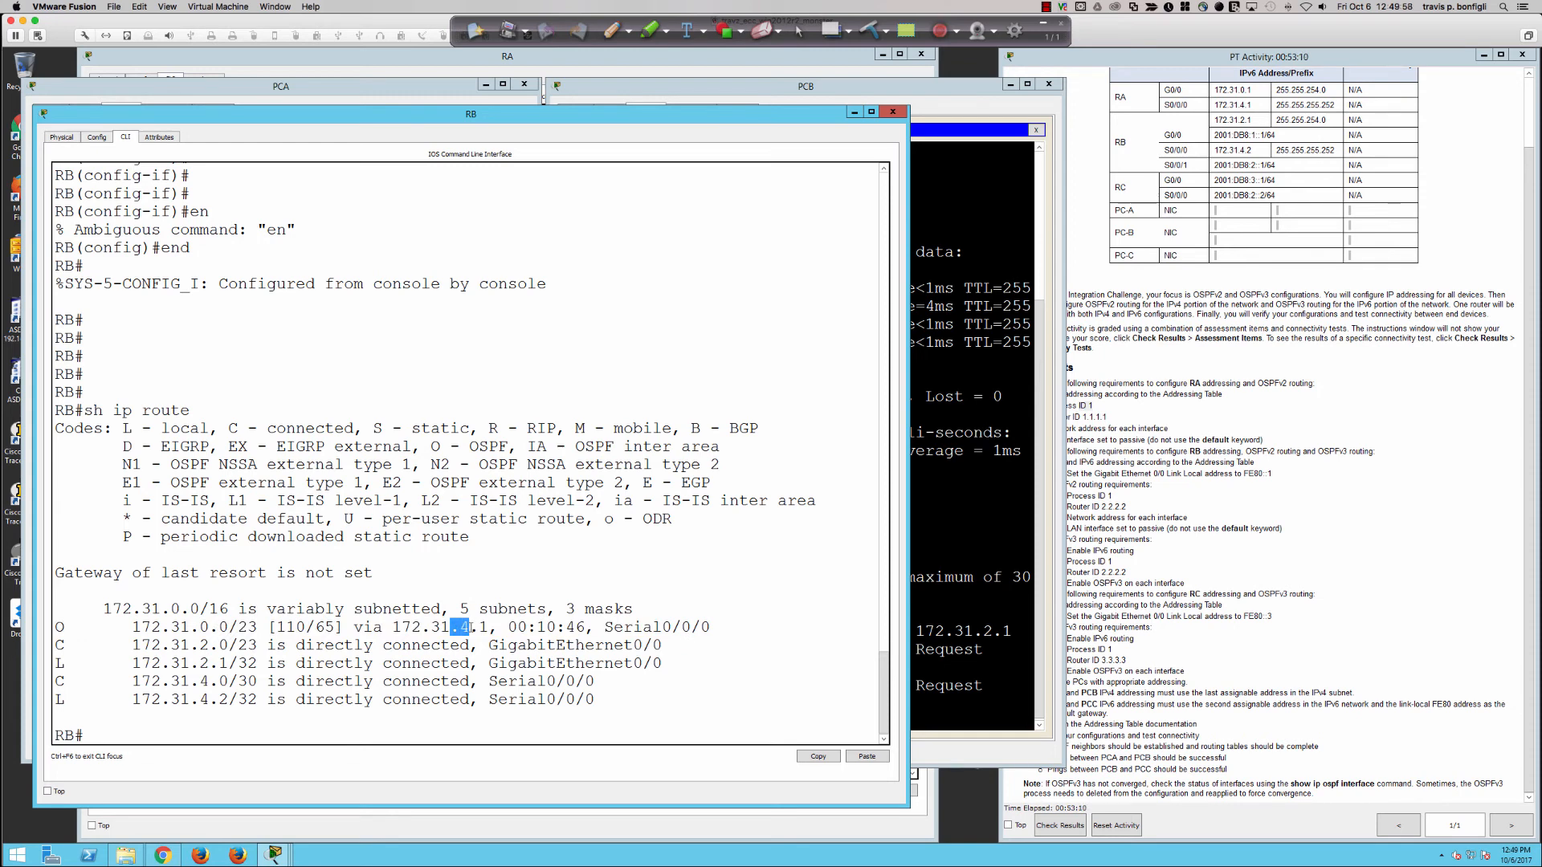
Ping 172.31.1.254 from RB's command line.
click(688, 643)
key(Return)
key(Return)
key(Return)
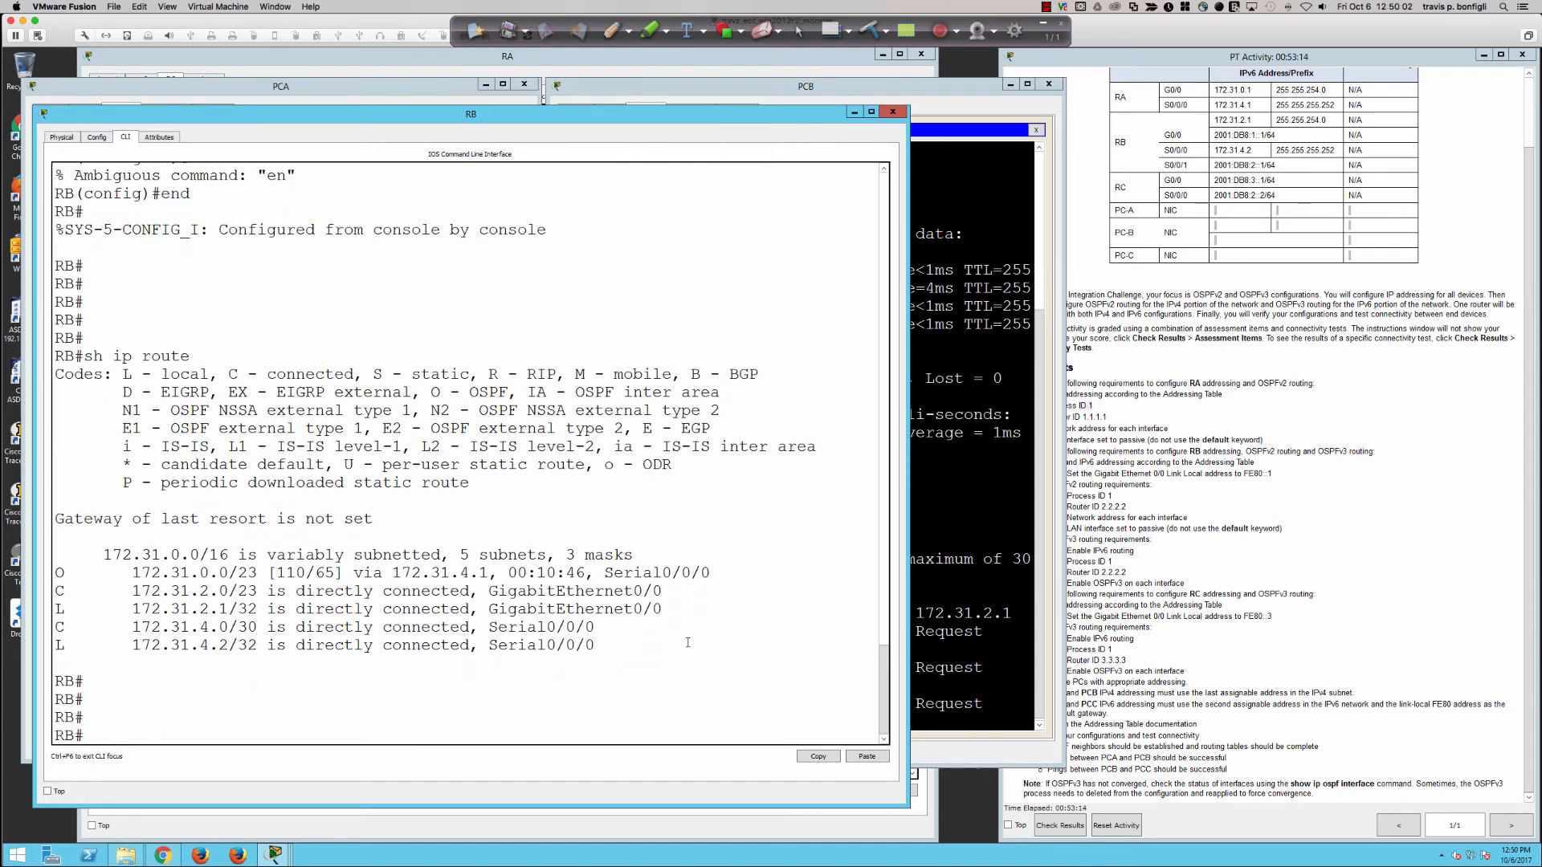
text(ping 172.31)
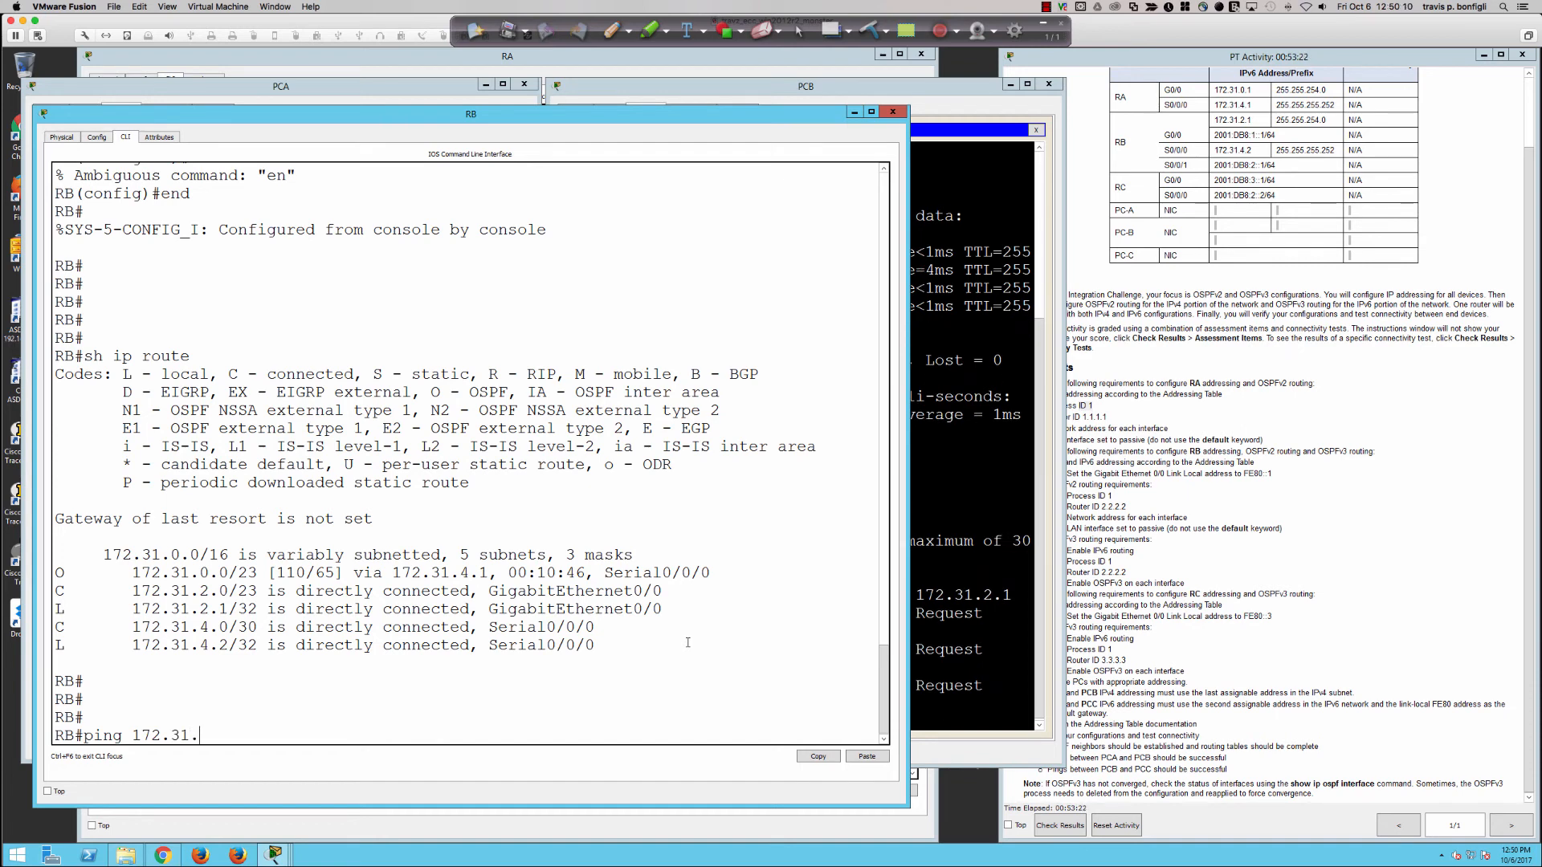
text(.1.254)
key(Return)
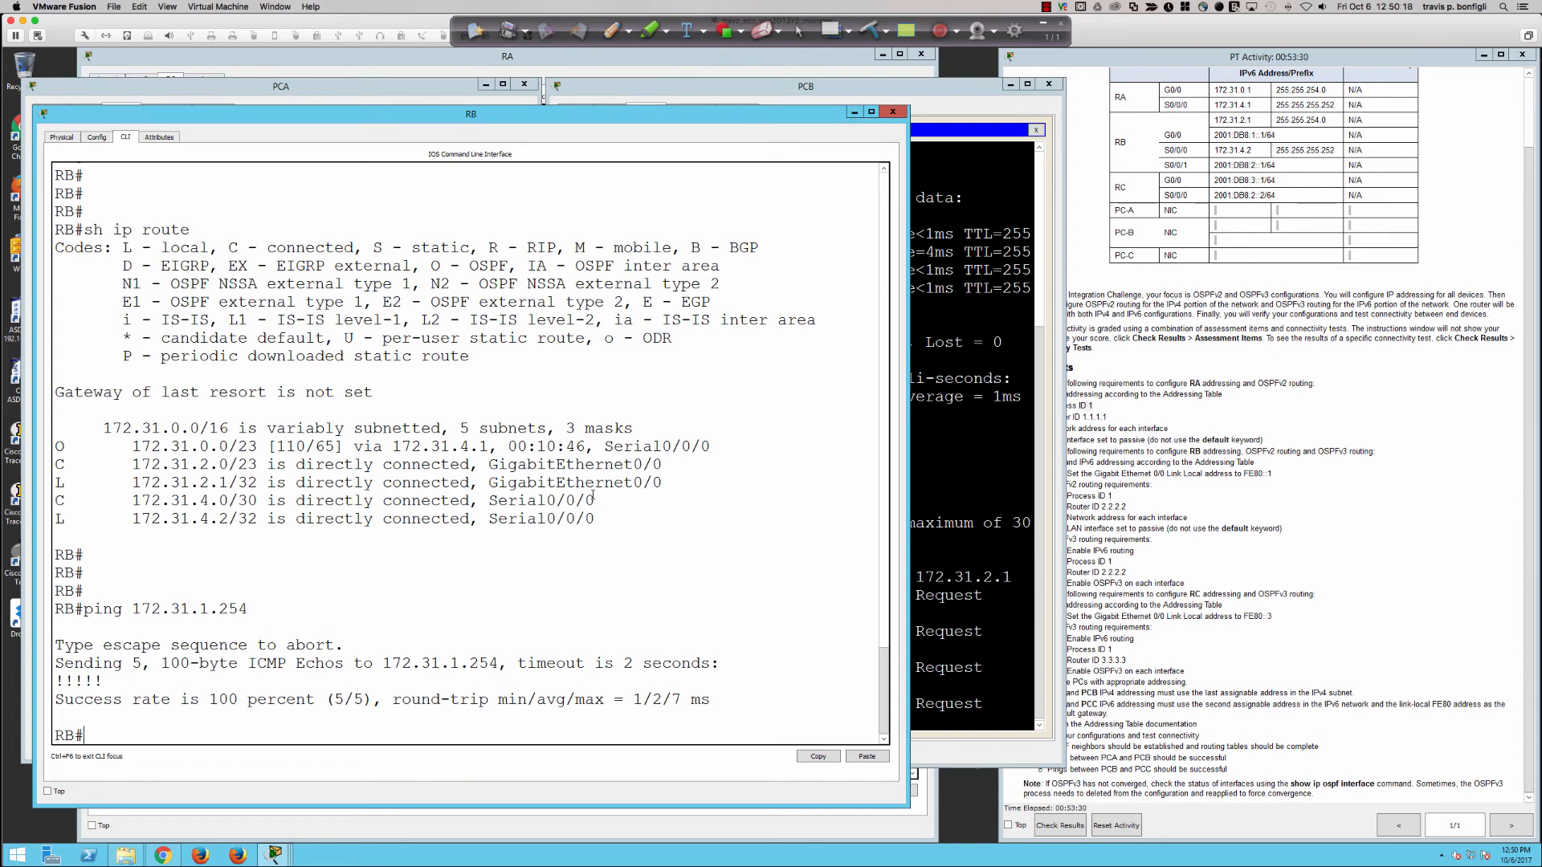
Review PCB's IPv4 and IPv6 addressing in its IP configuration, then close the PCB window.
click(924, 375)
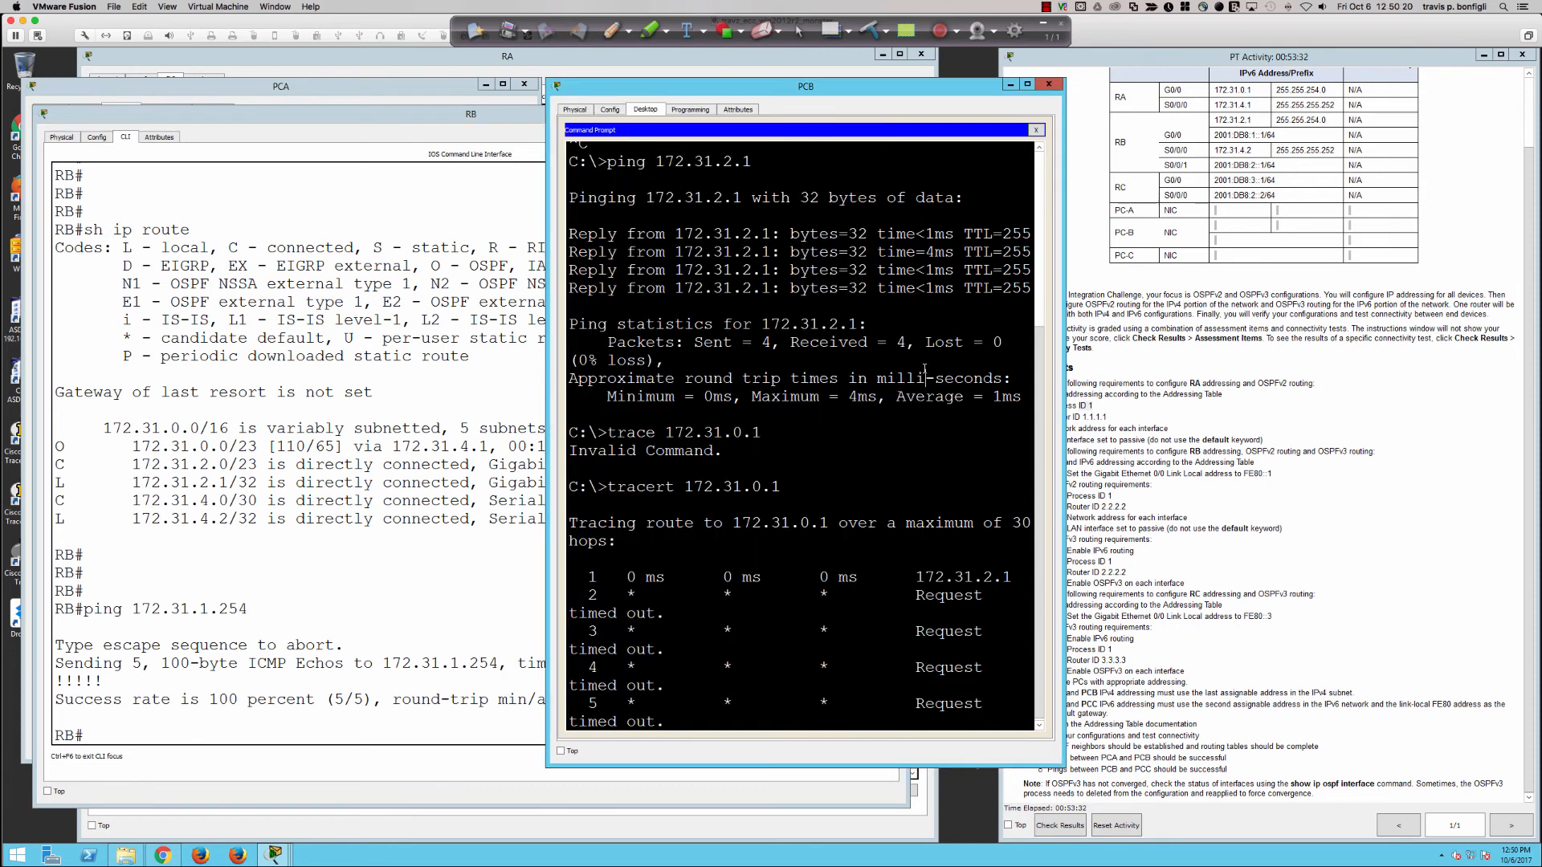
click(1036, 130)
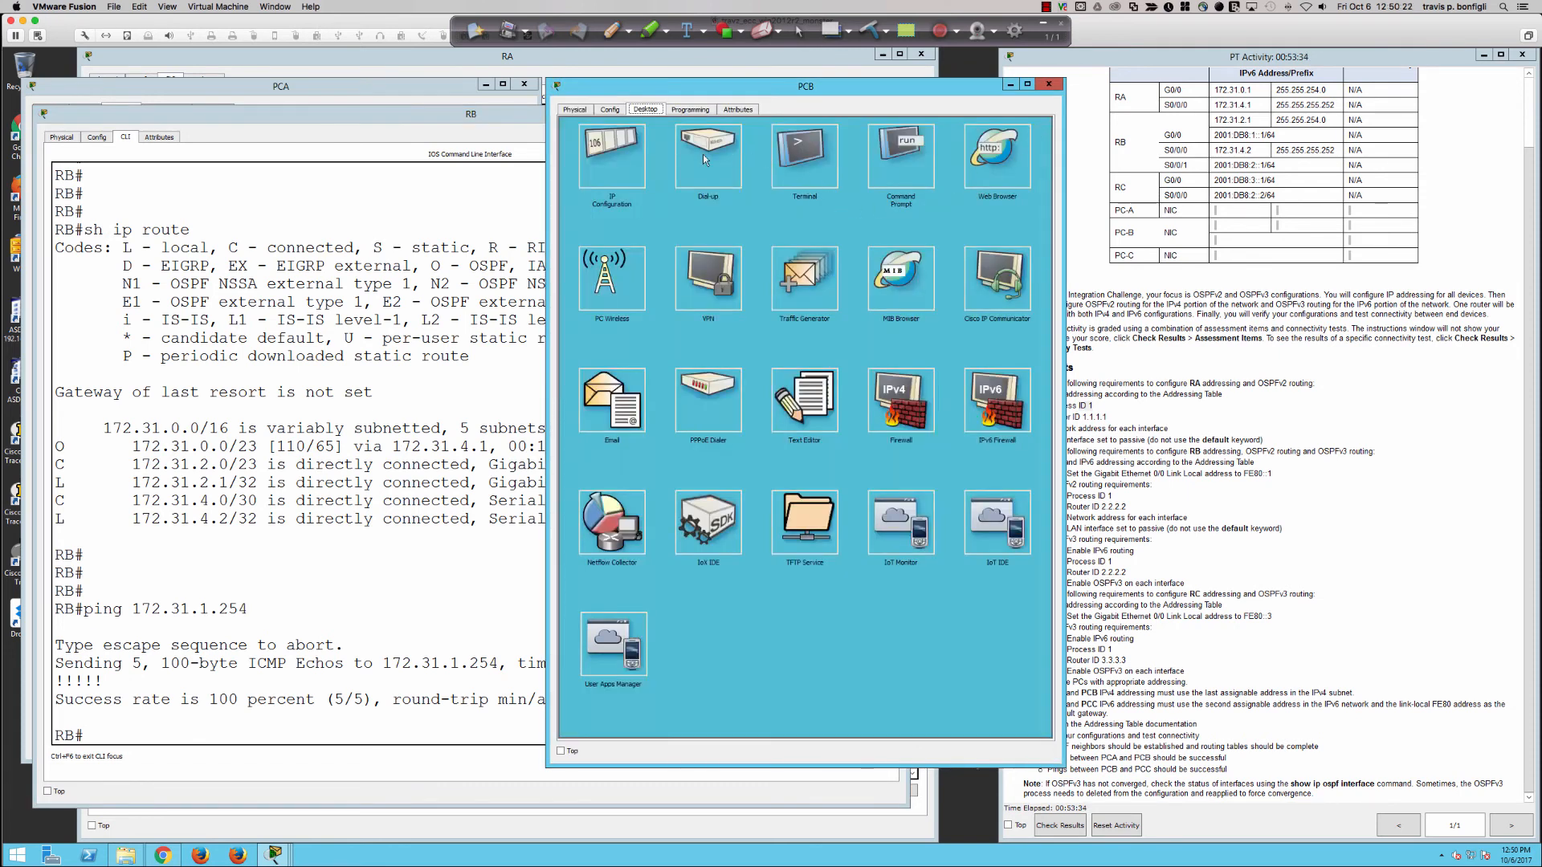
click(634, 158)
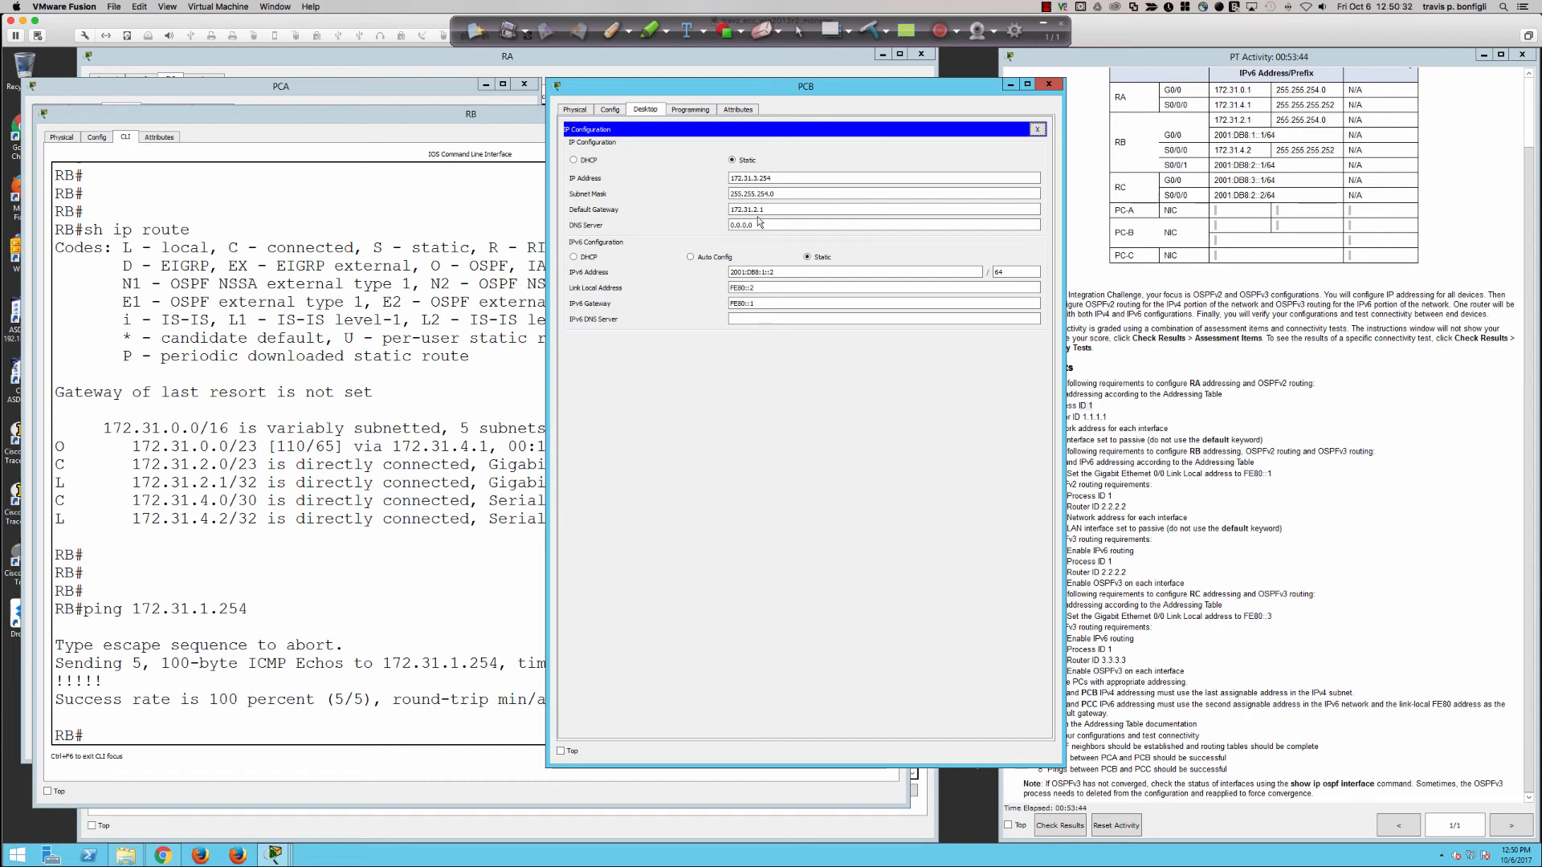
click(1048, 86)
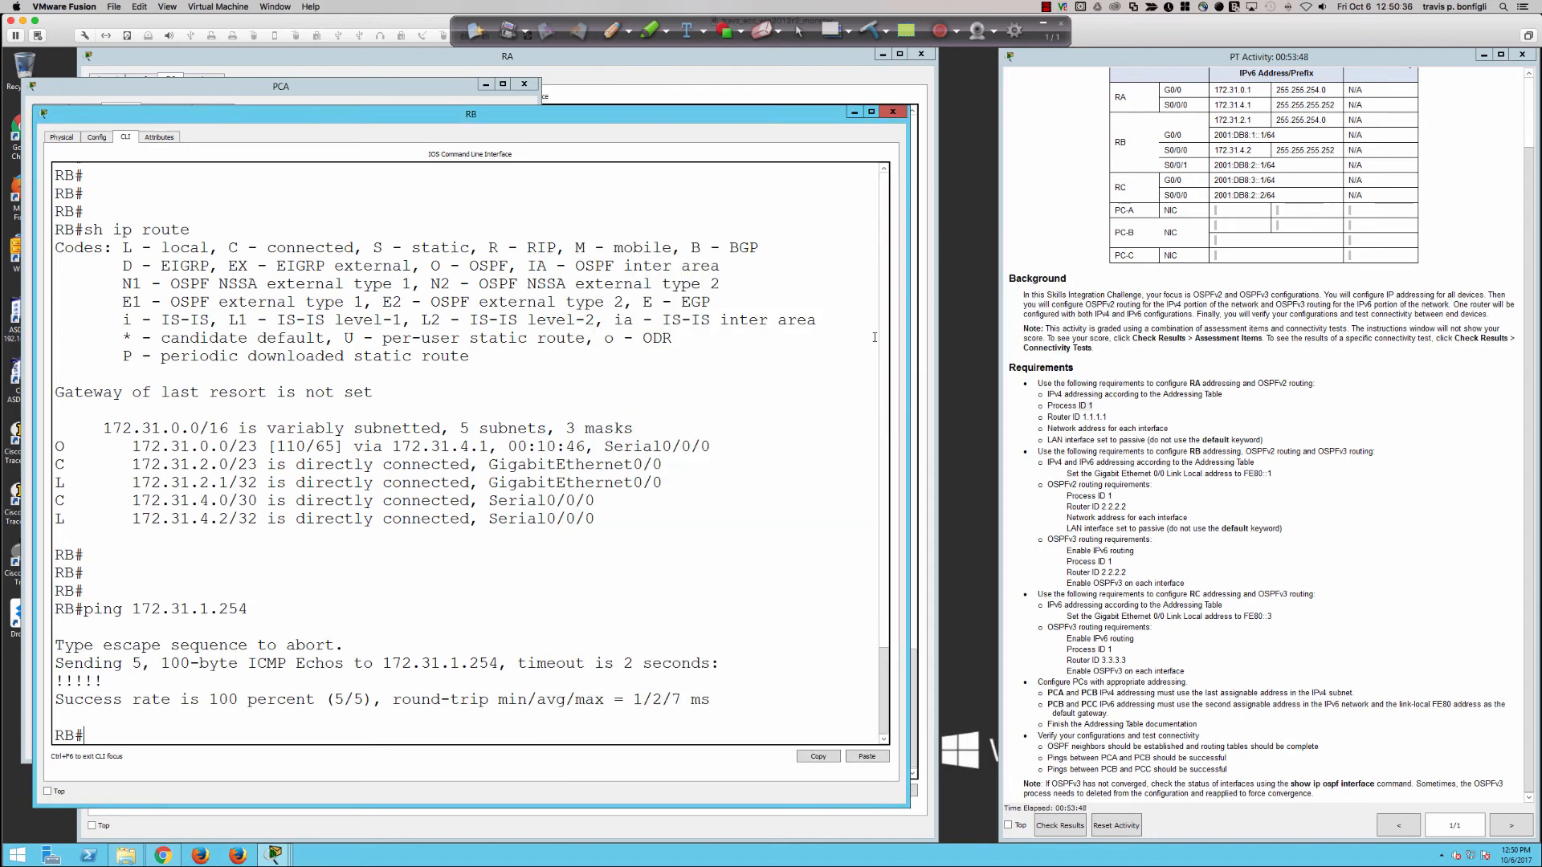
Bring up RA's command line and display its IPv4 routing table from router configuration mode to examine its OSPF routes.
click(272, 853)
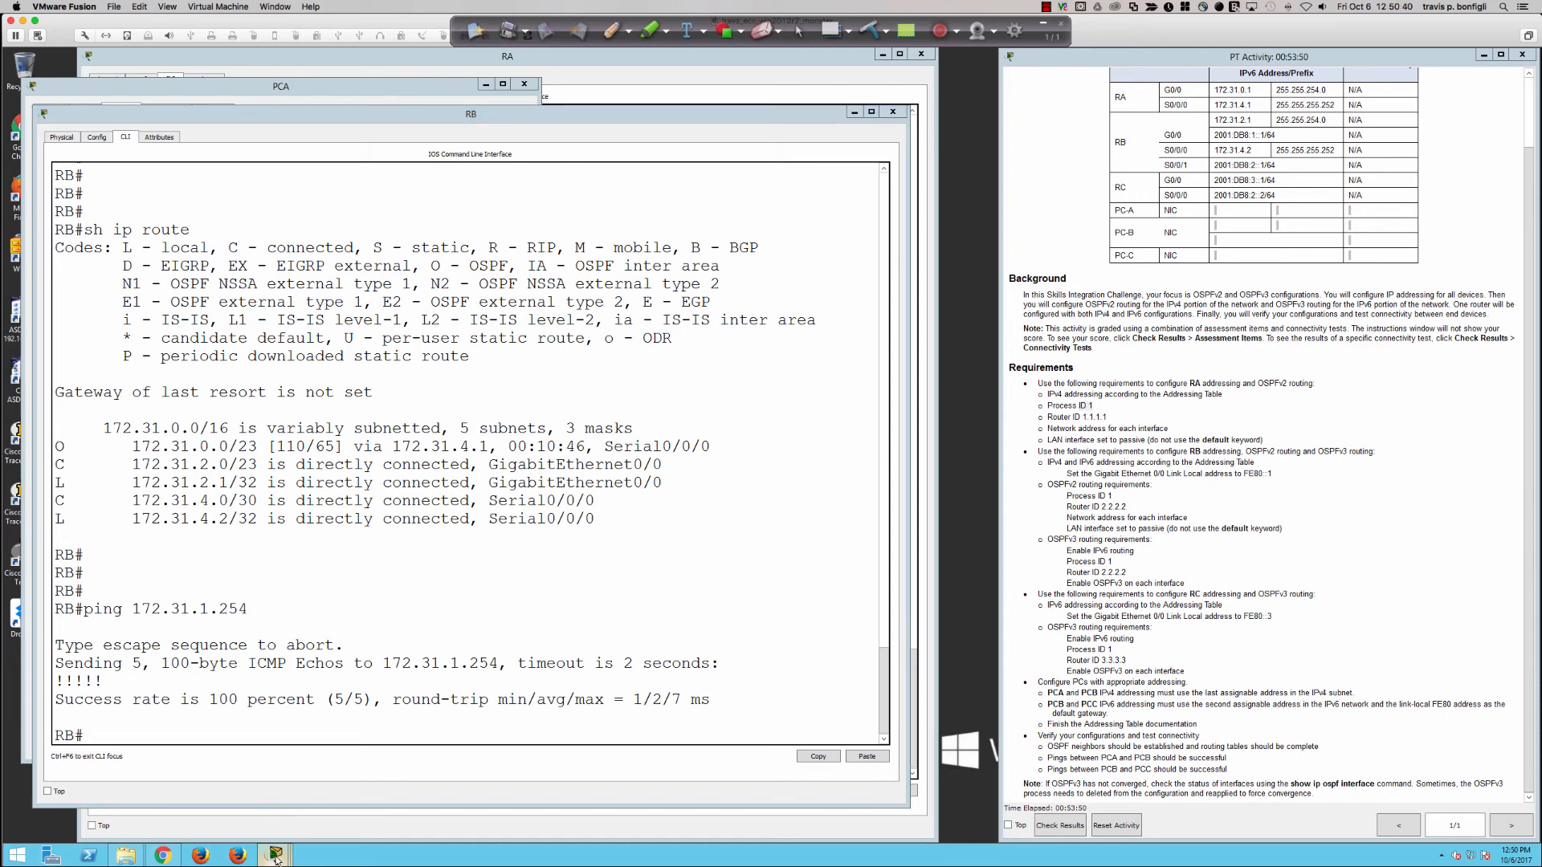
click(283, 832)
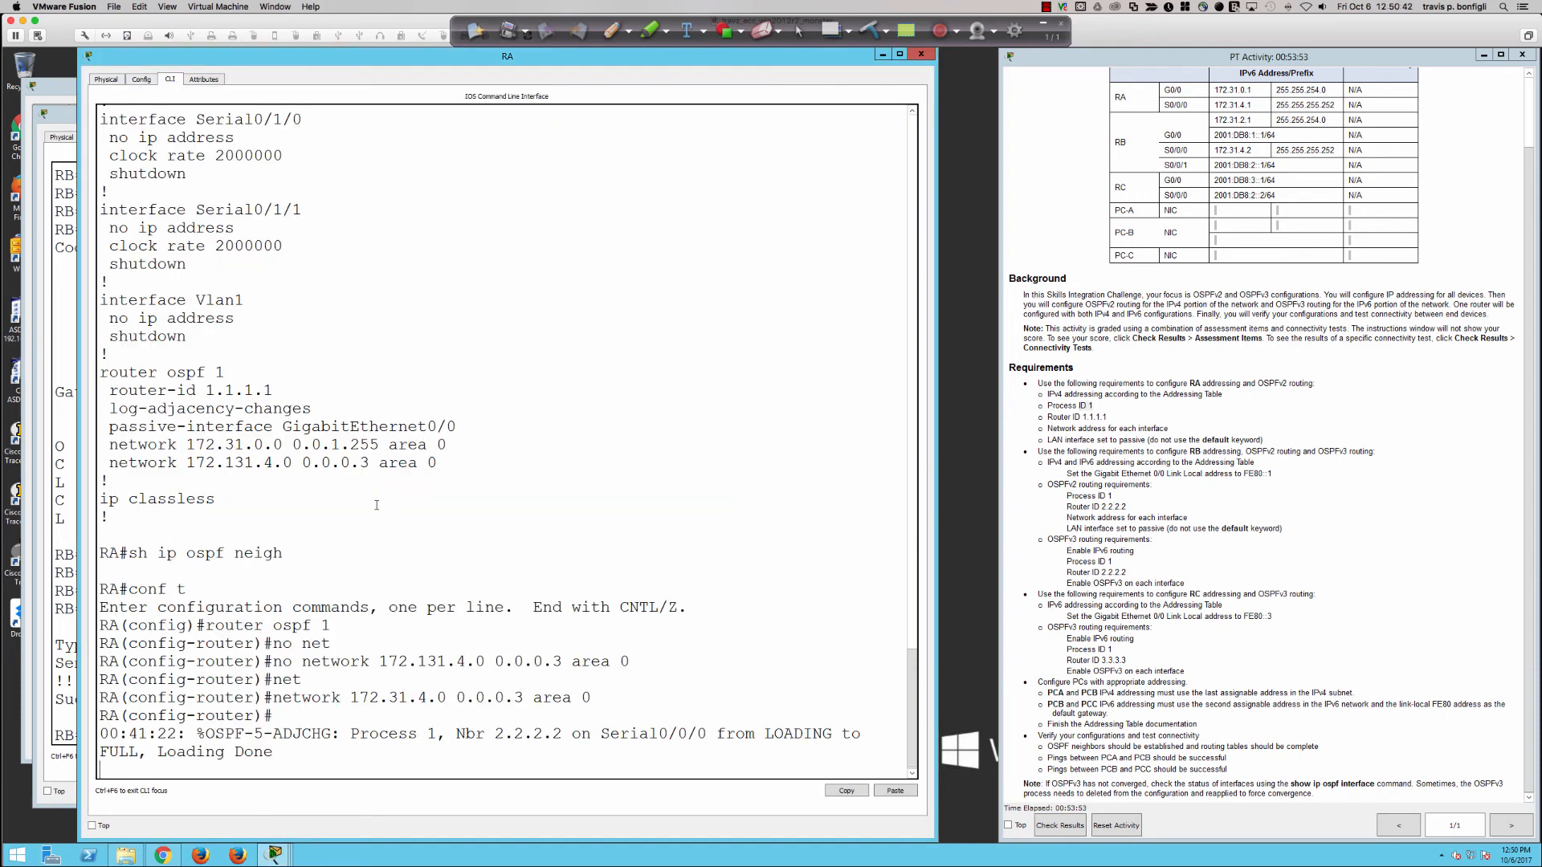
key(Return)
key(Return)
key(Return)
key(Return)
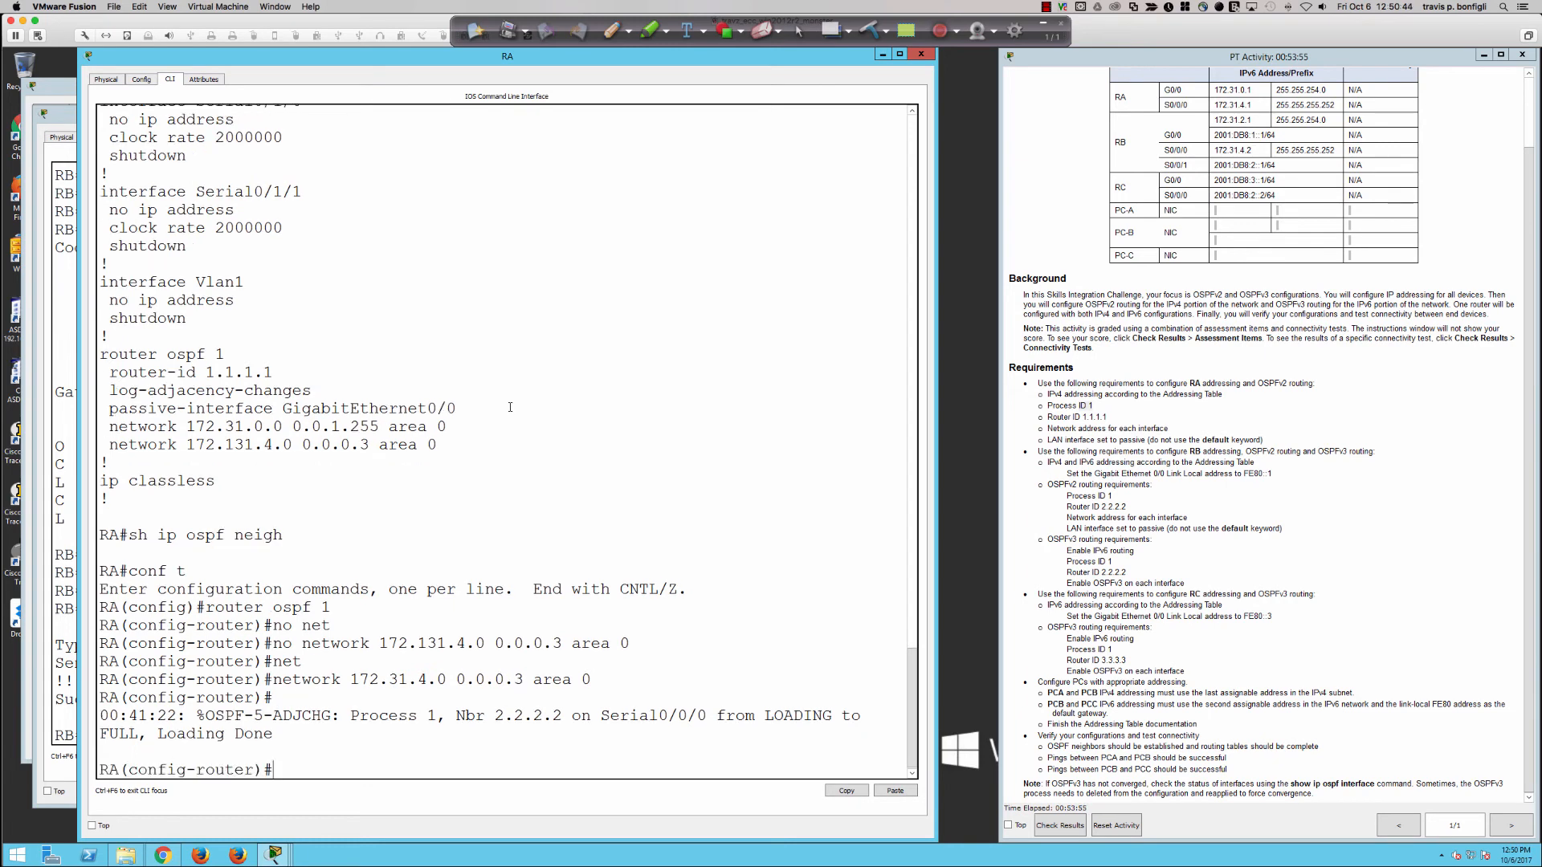
text(do sh)
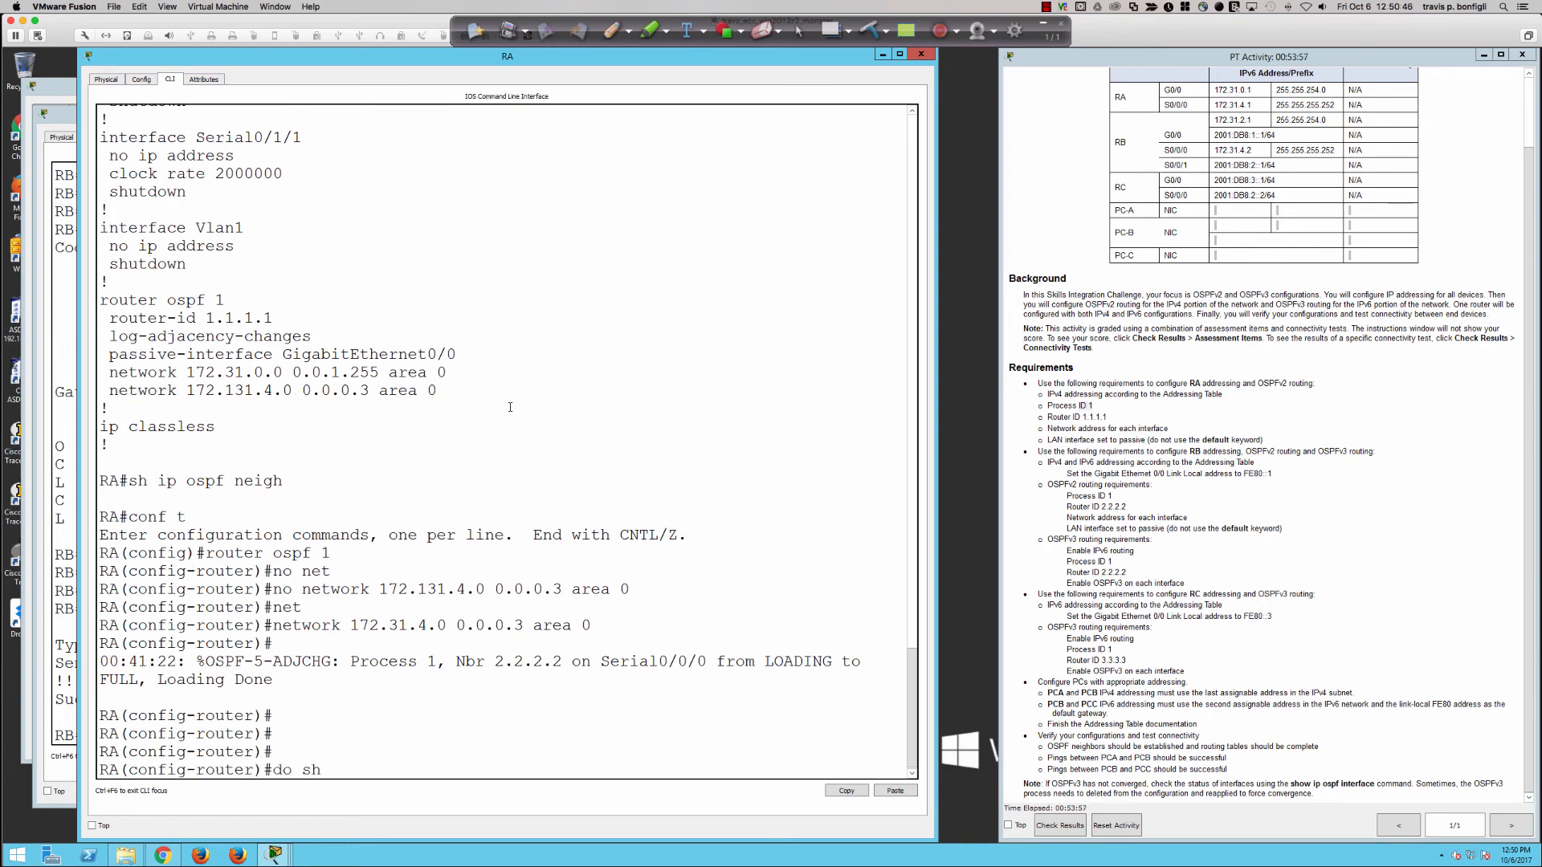
text( ip route)
key(Return)
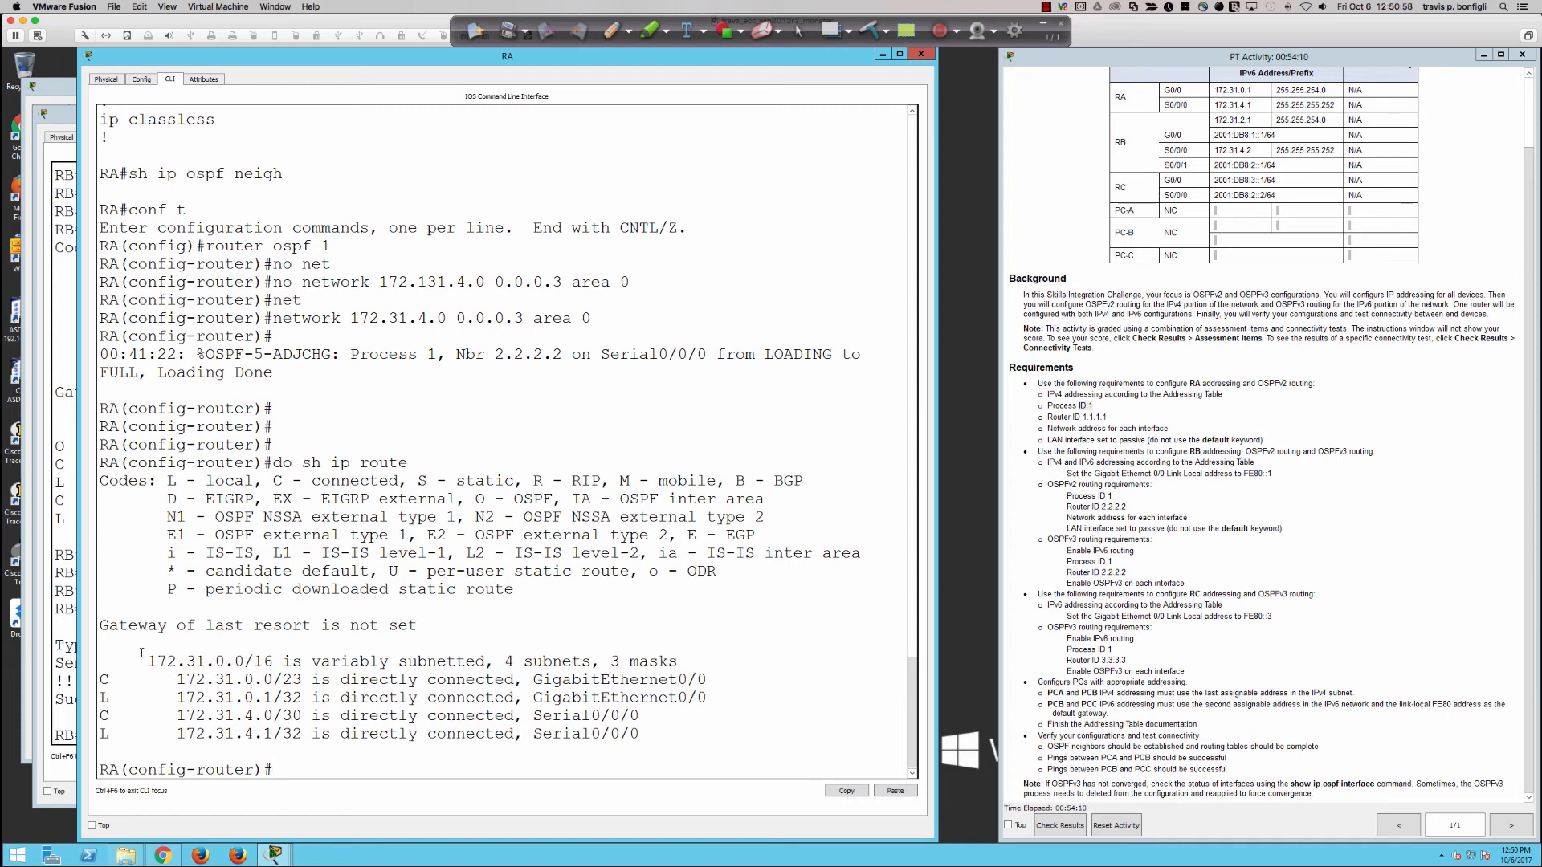
Display RB's running configuration and check the network statements under its OSPF process 1.
click(69, 613)
text(s)
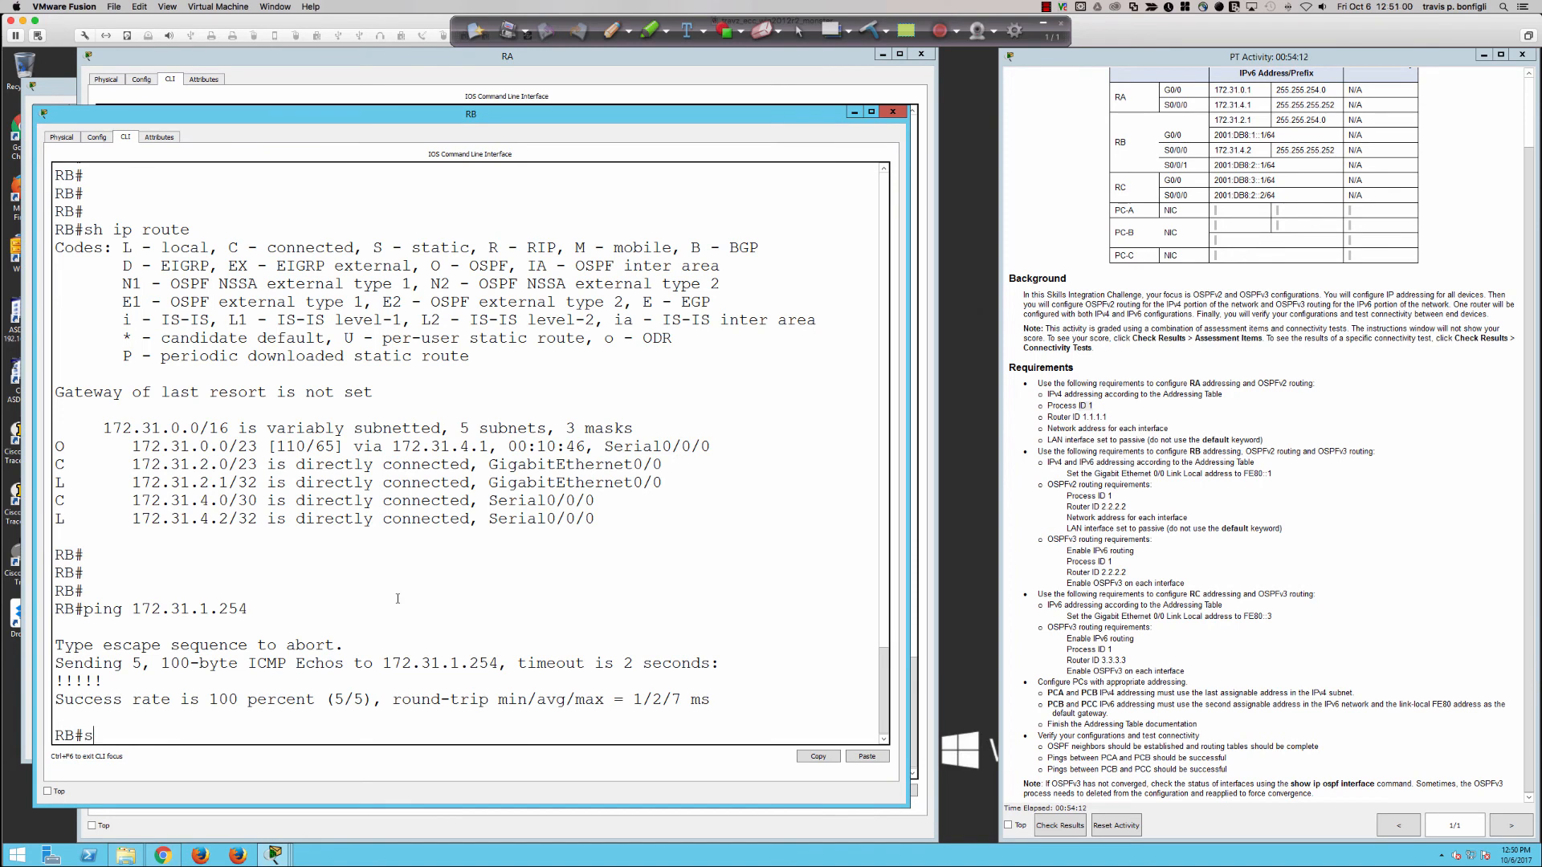
text(h run)
key(Return)
key(space)
key(space)
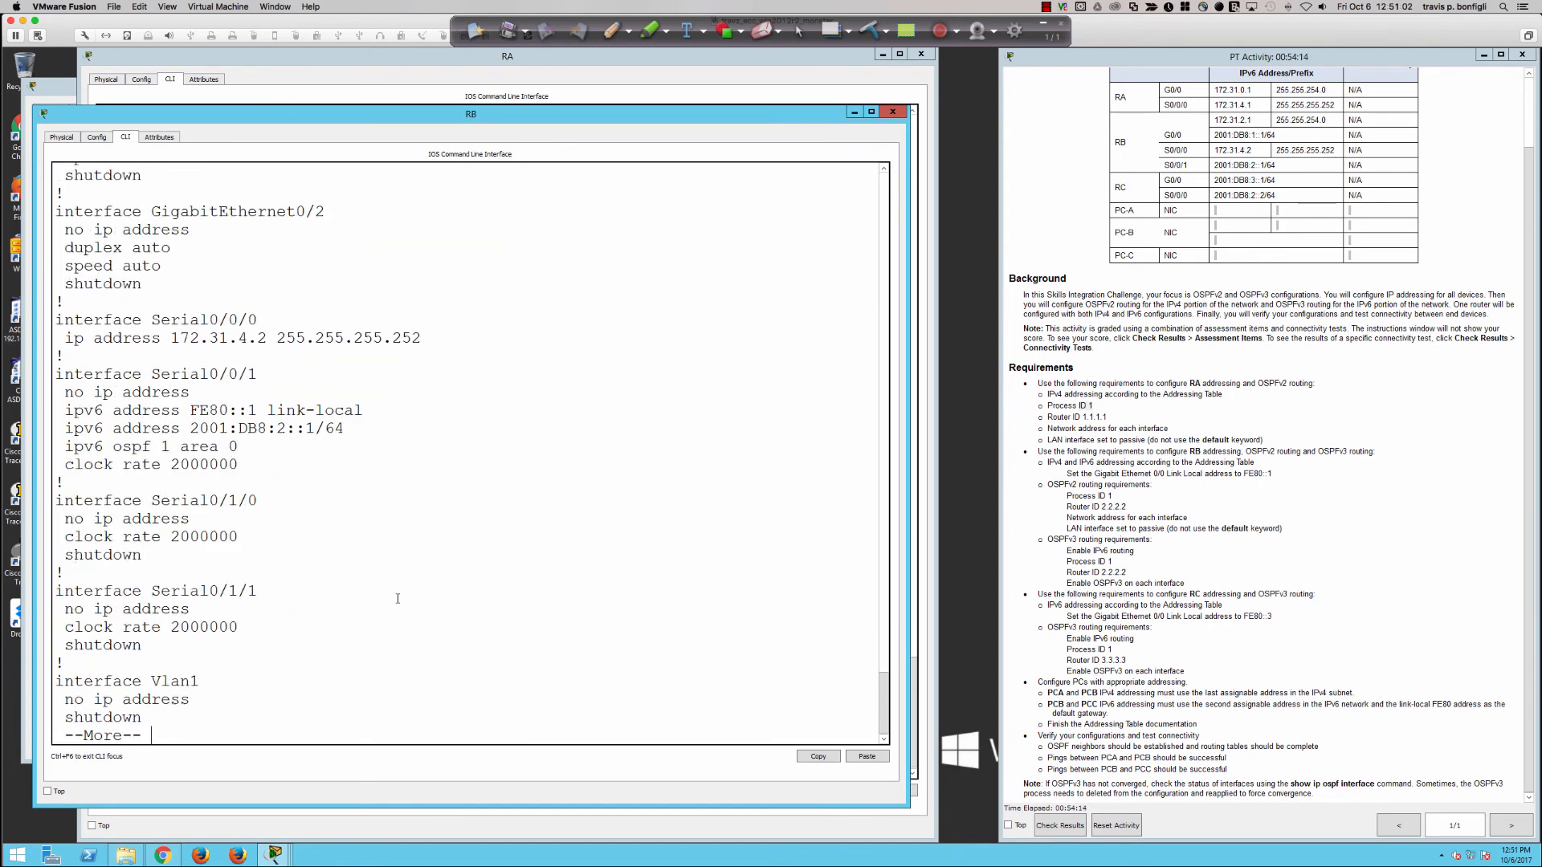
key(space)
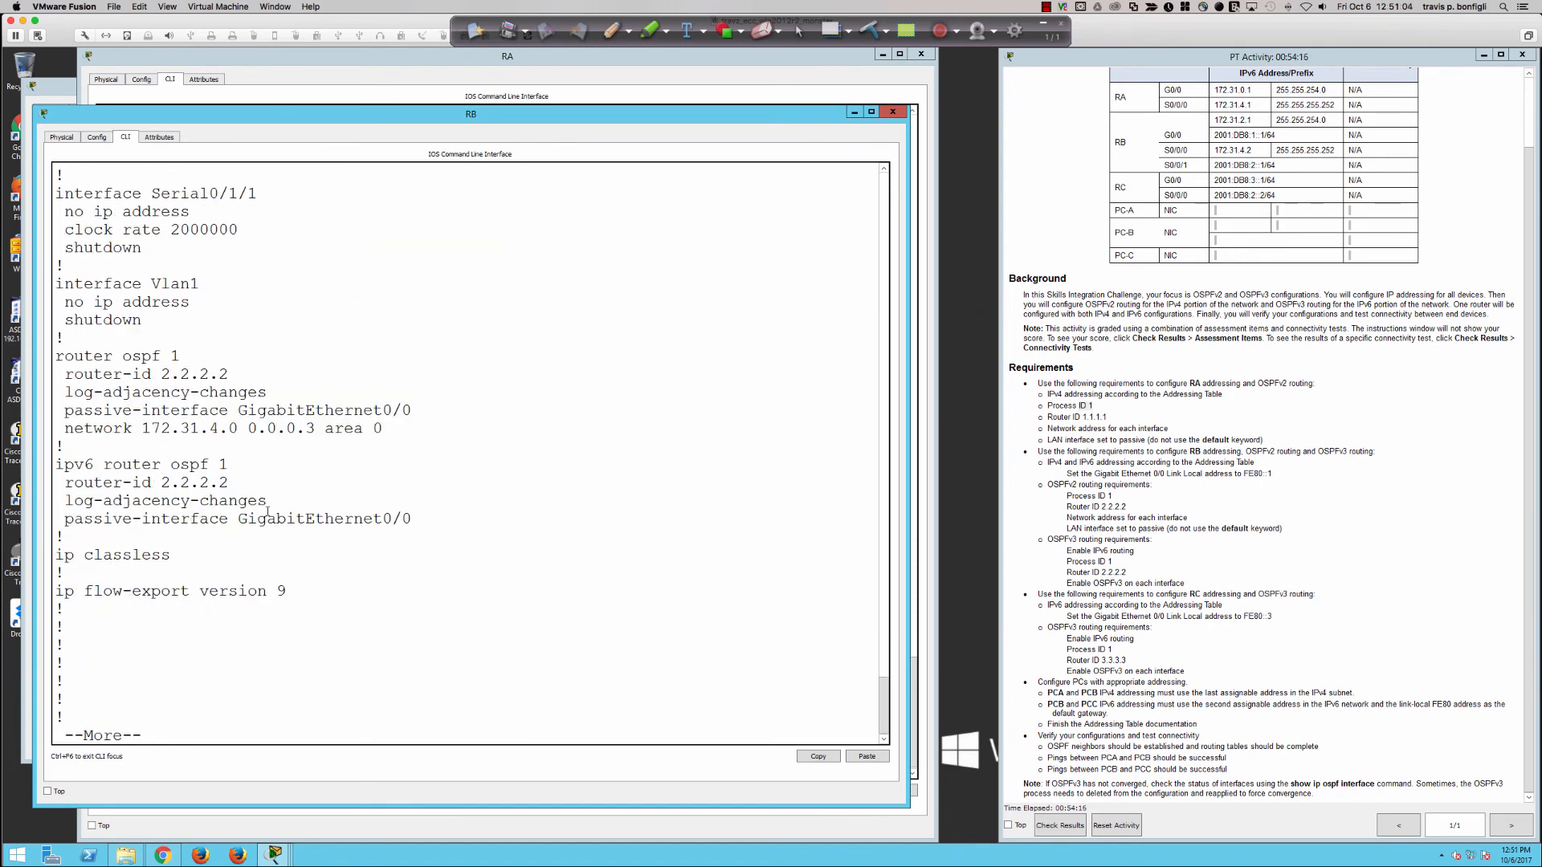
key(space)
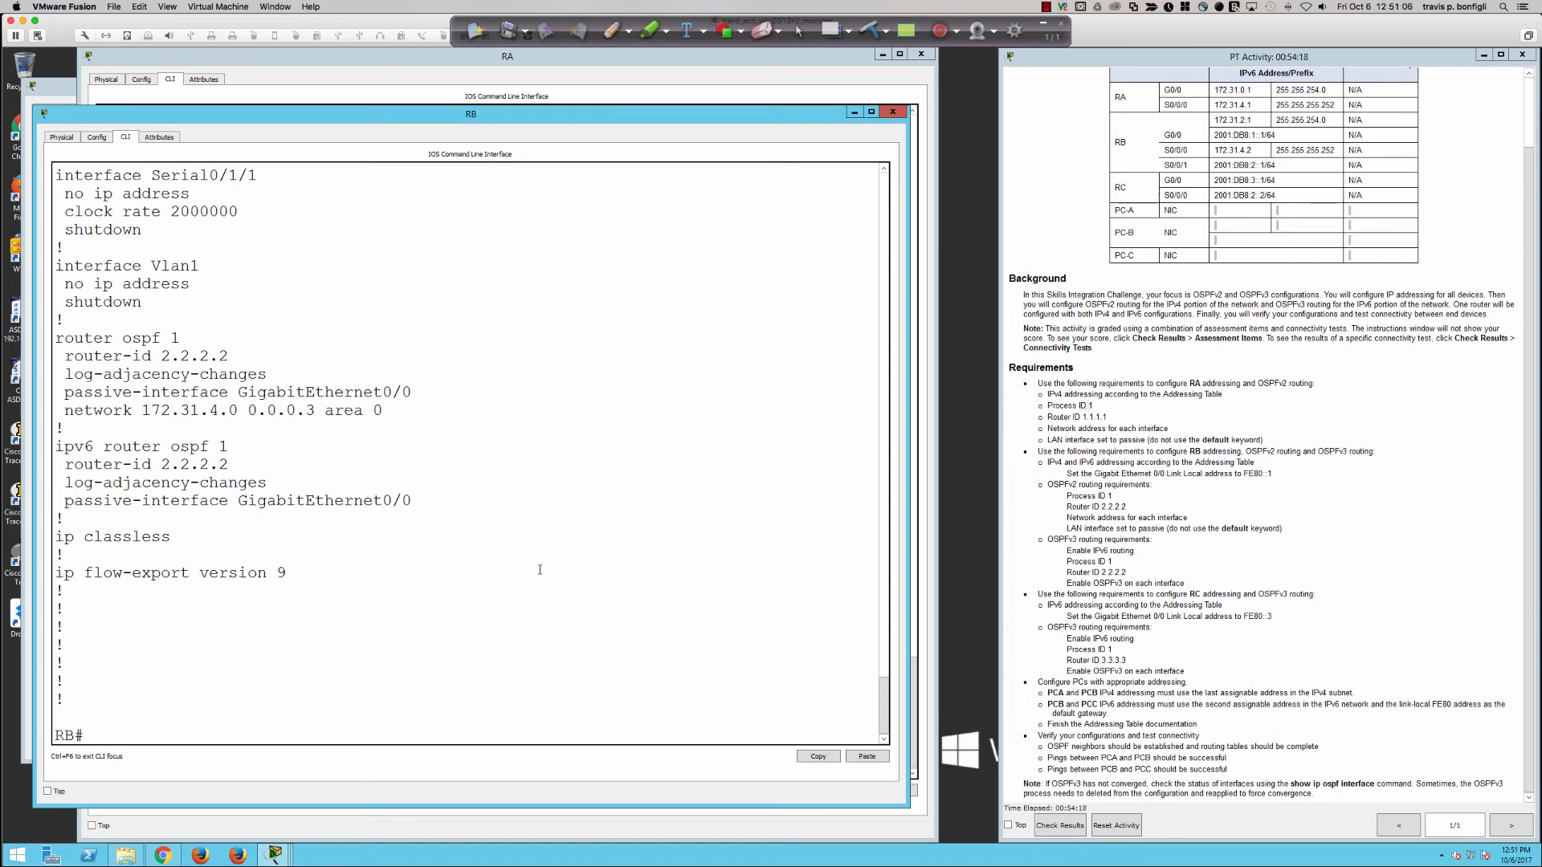
Add network 172.31.2.0 with wildcard mask 0.0.1.255 in area 0 to OSPF process 1 on RB.
text(conf t)
key(Return)
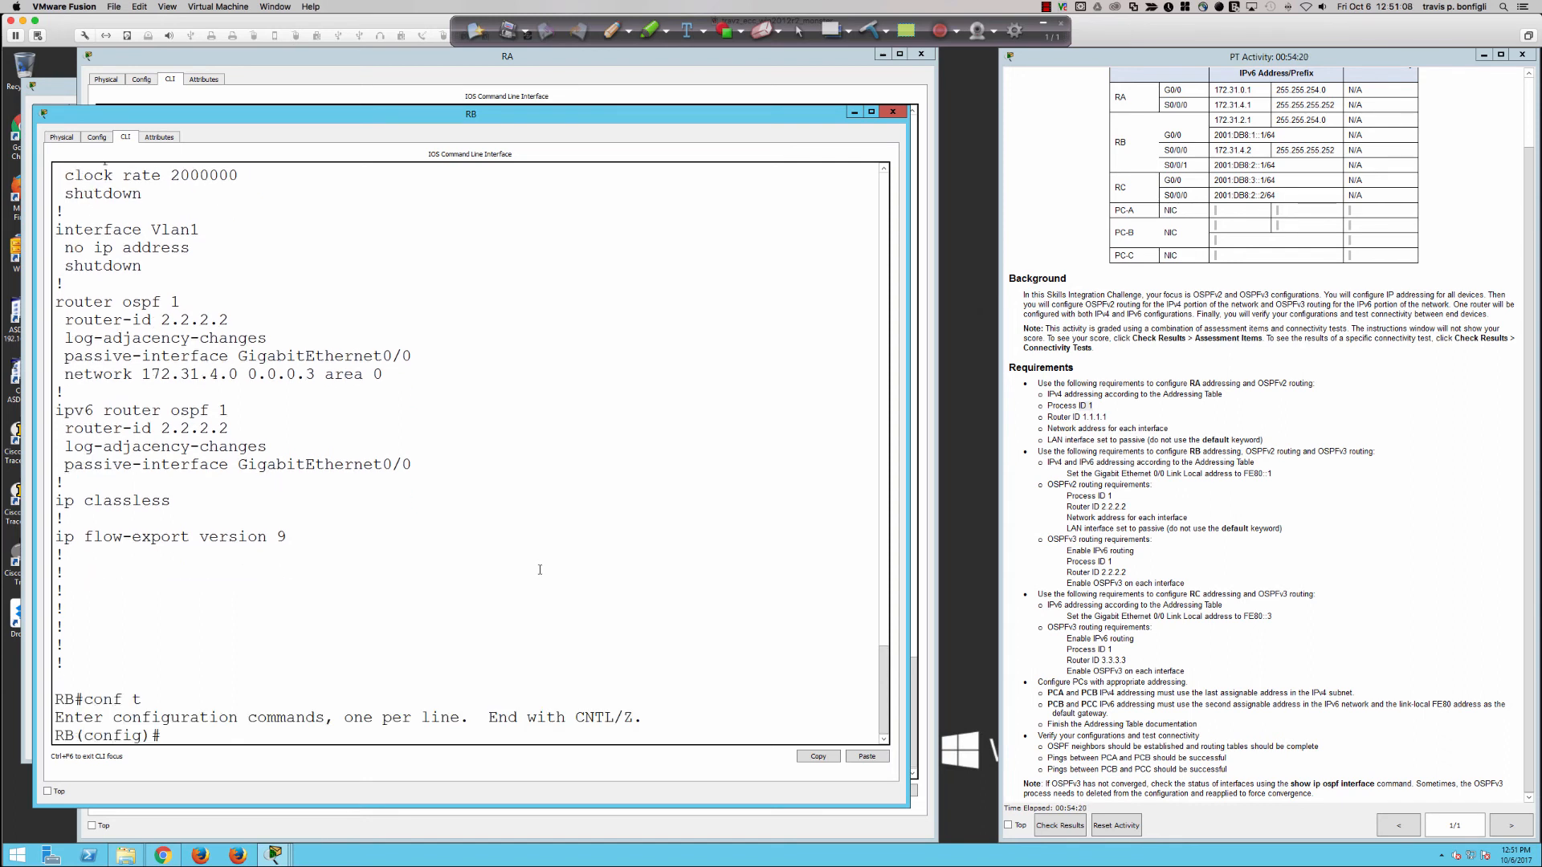
text(router ospf 1)
key(Return)
text(net)
key(Tab)
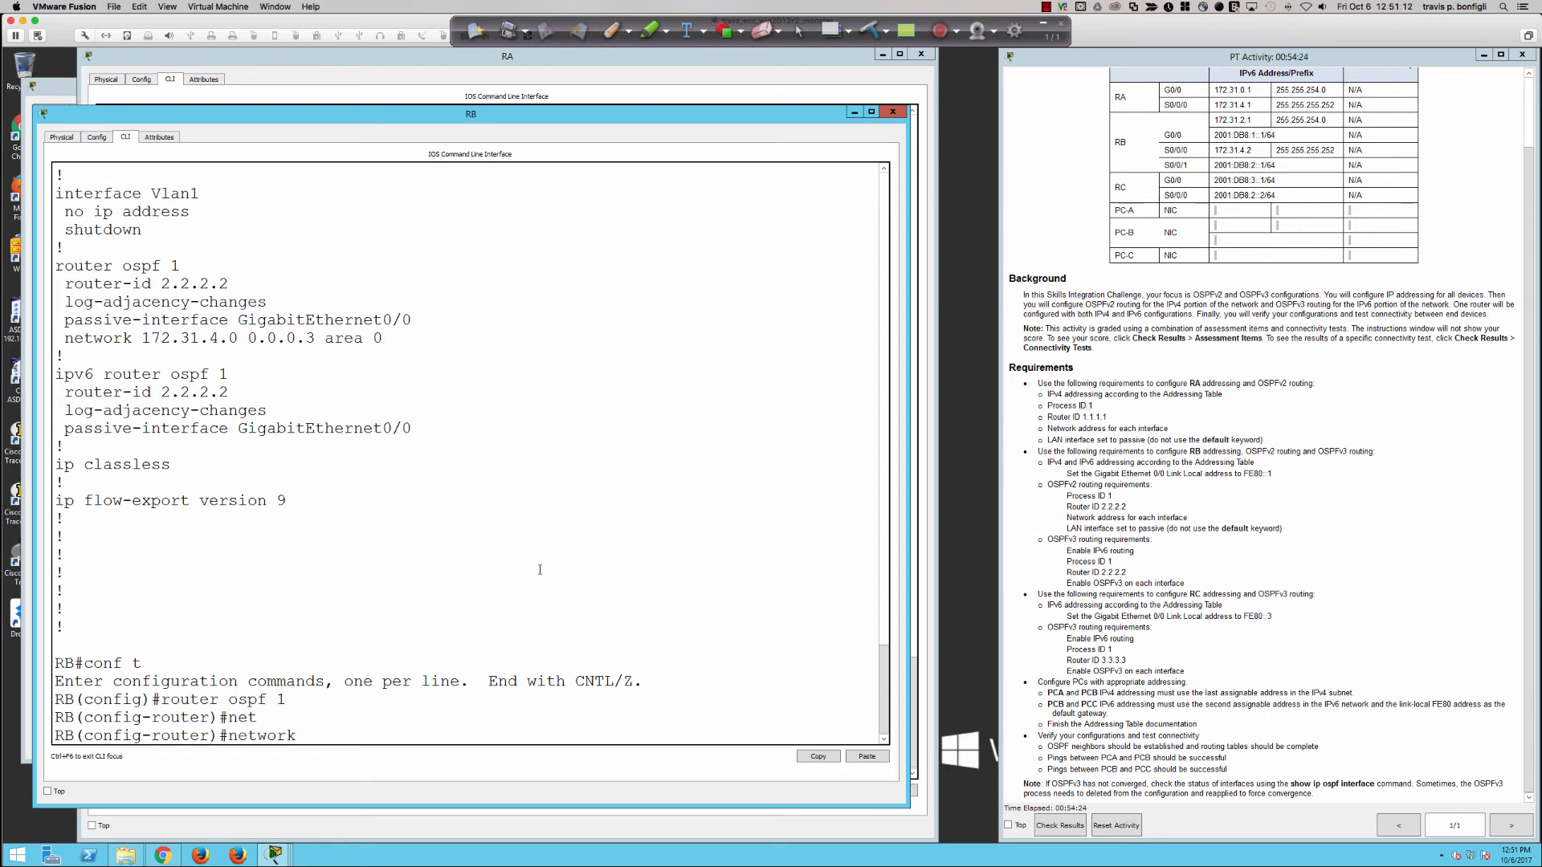
text(172.131)
text(.2.0 0.0.1.255 area 0)
key(Return)
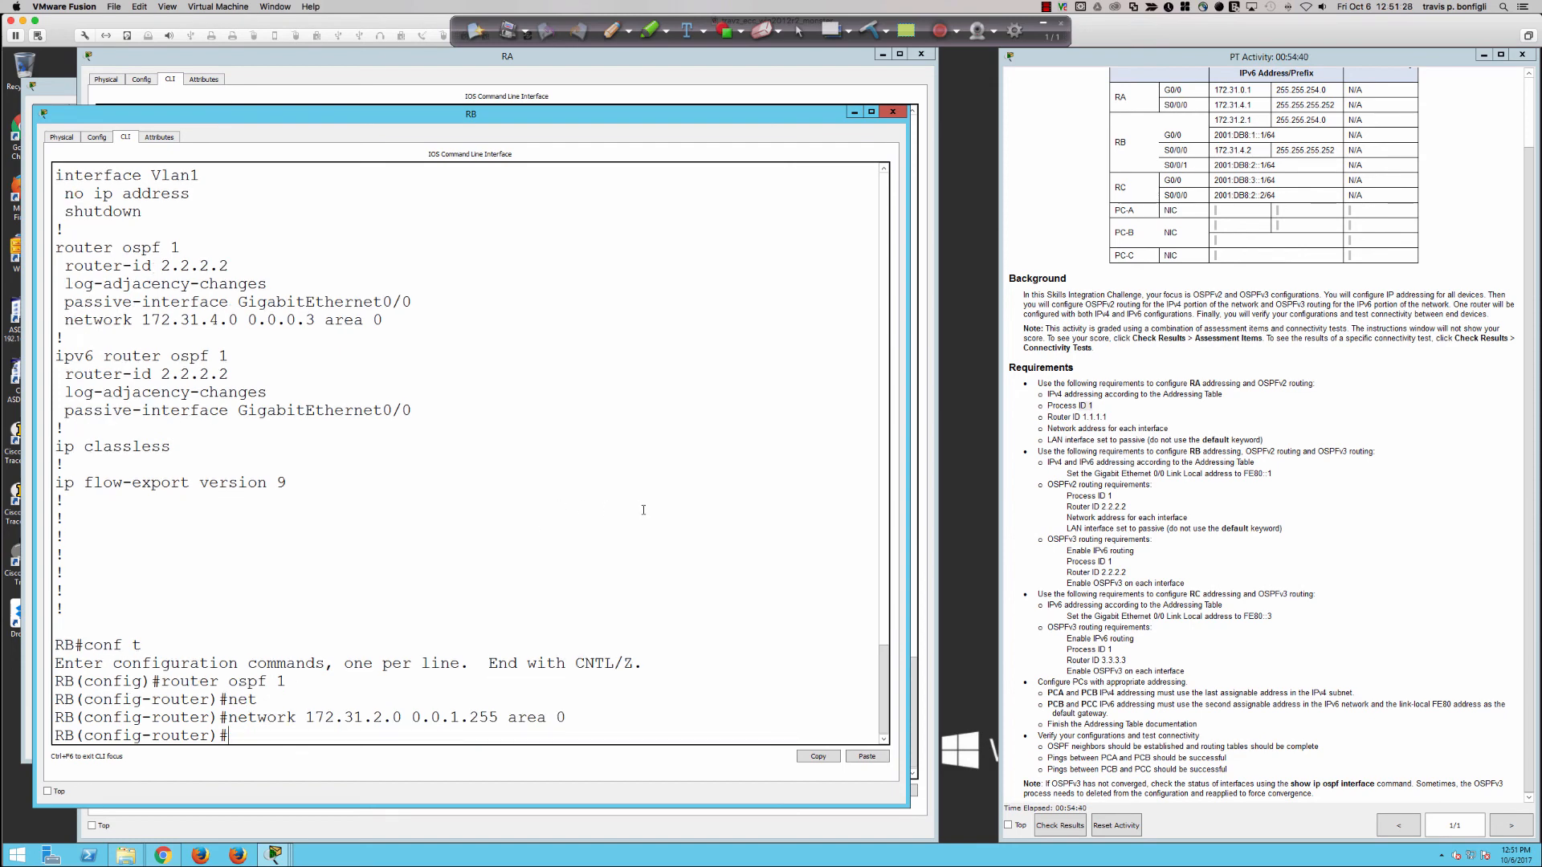
Stop the running ping in PCA's command prompt and restart the continuous ping to 172.31.3.254.
click(274, 855)
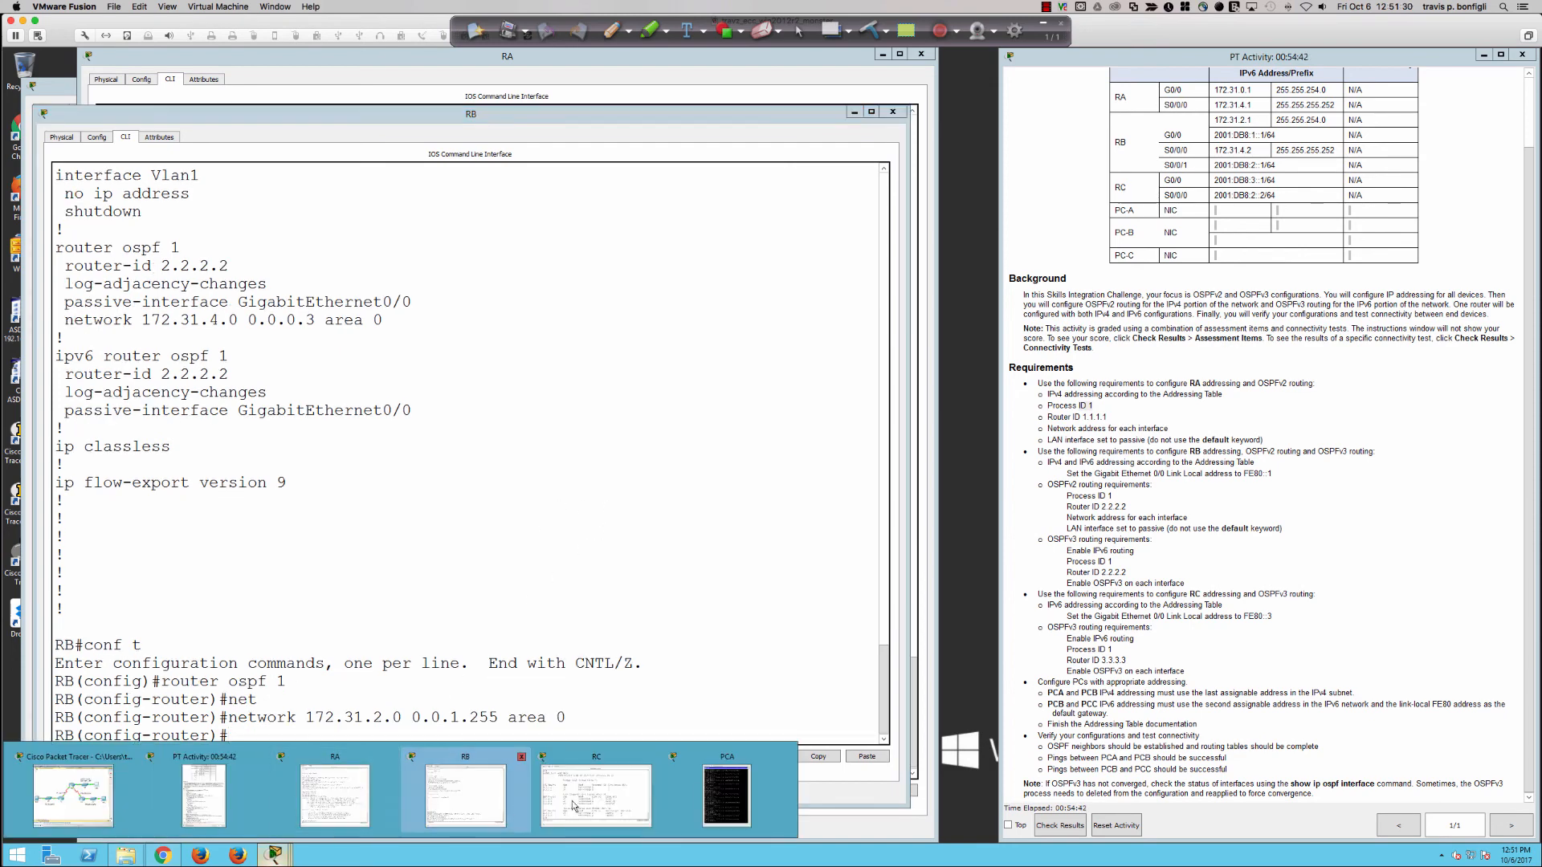
click(721, 793)
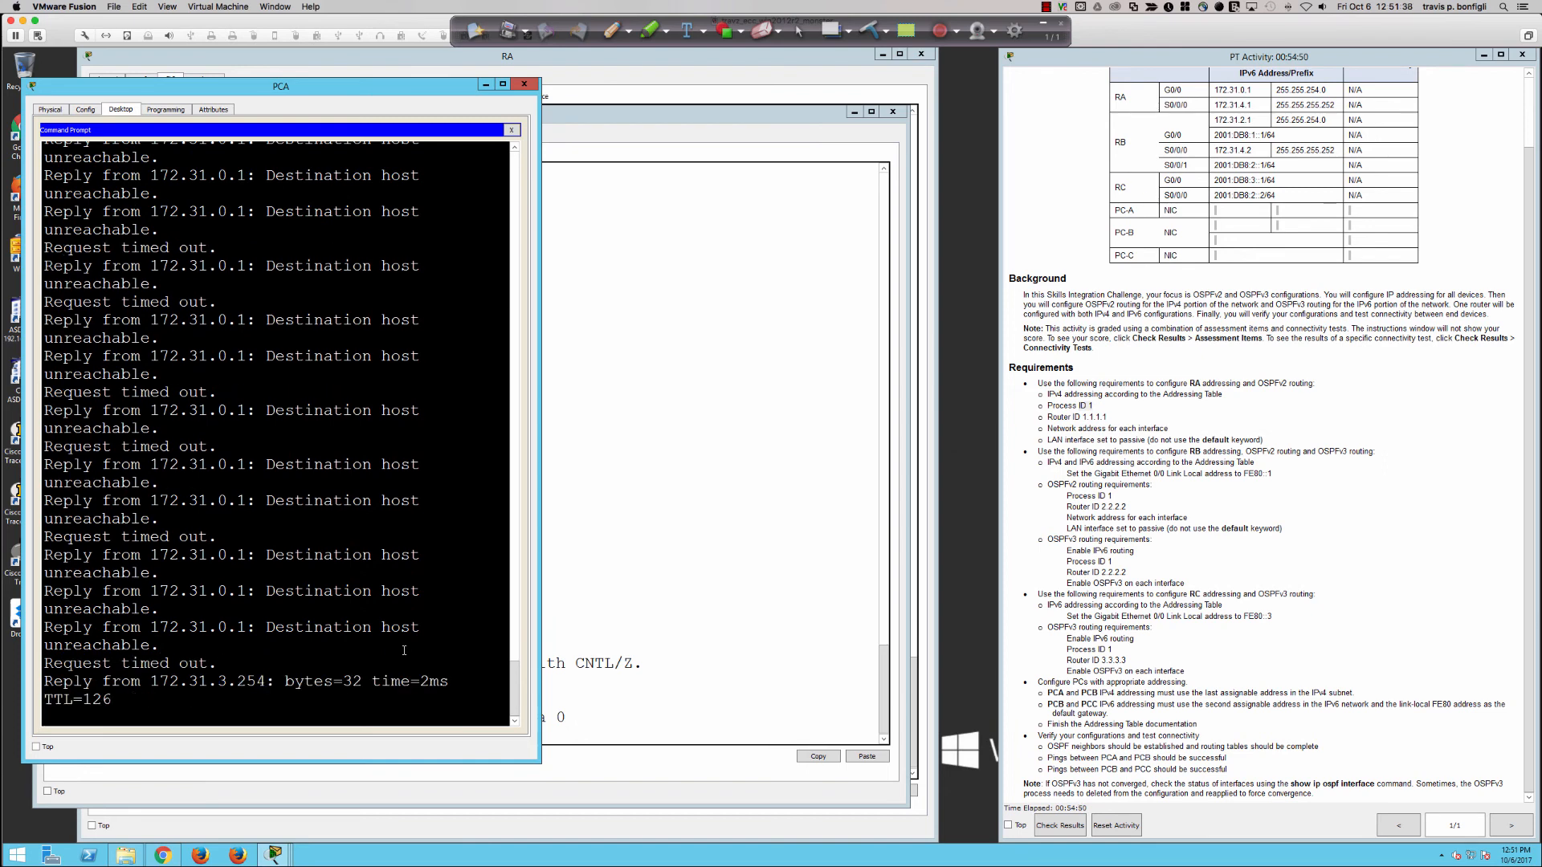
key(ctrl+c)
key(Up)
key(Return)
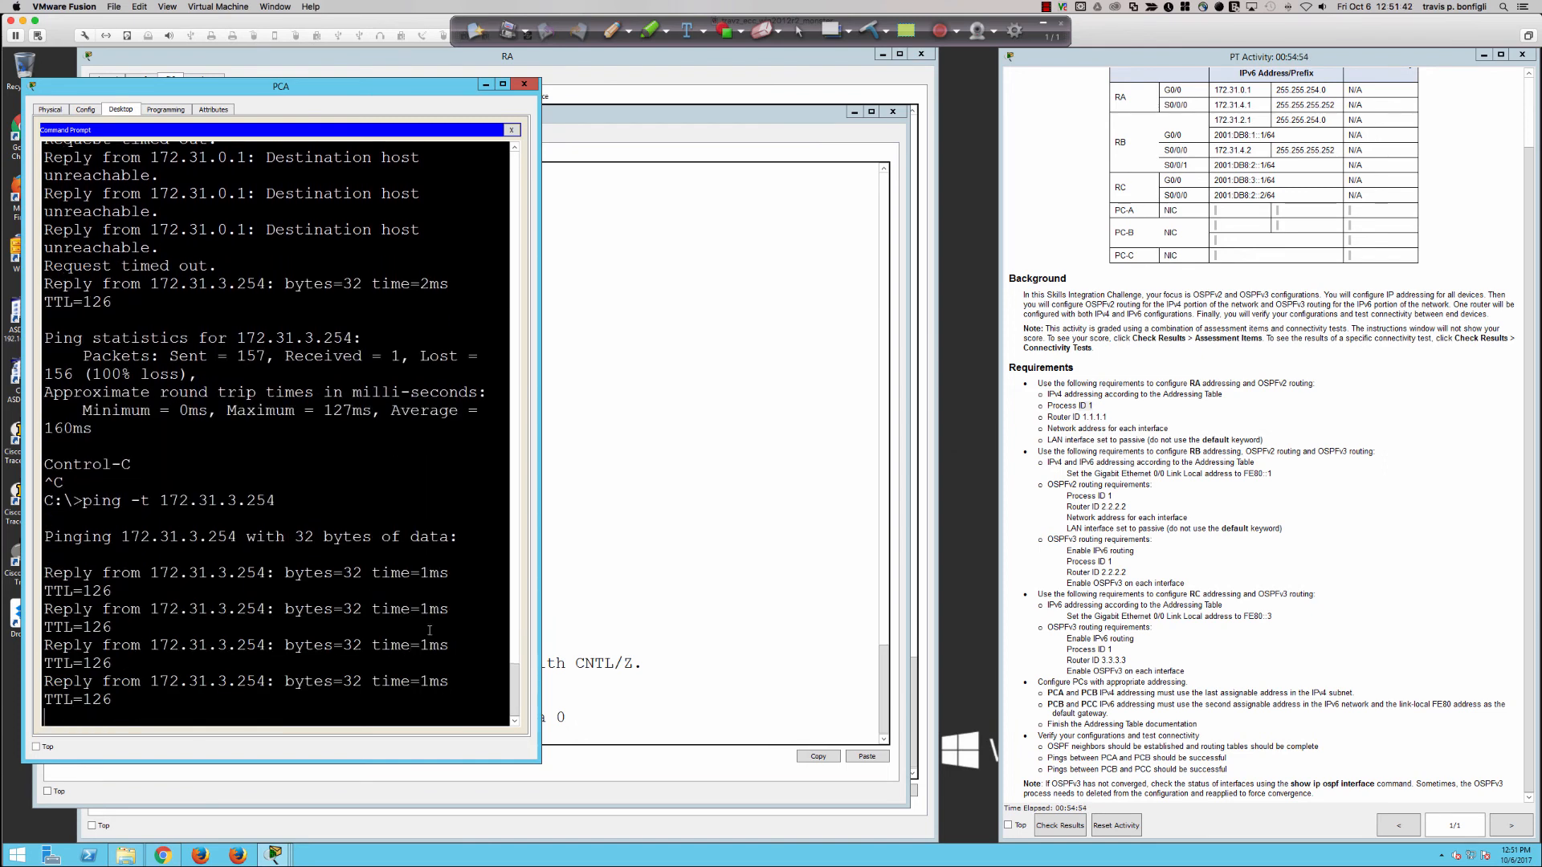
Return to the network topology and open PCC's IP configuration, placing its window clear of the instructions.
click(610, 547)
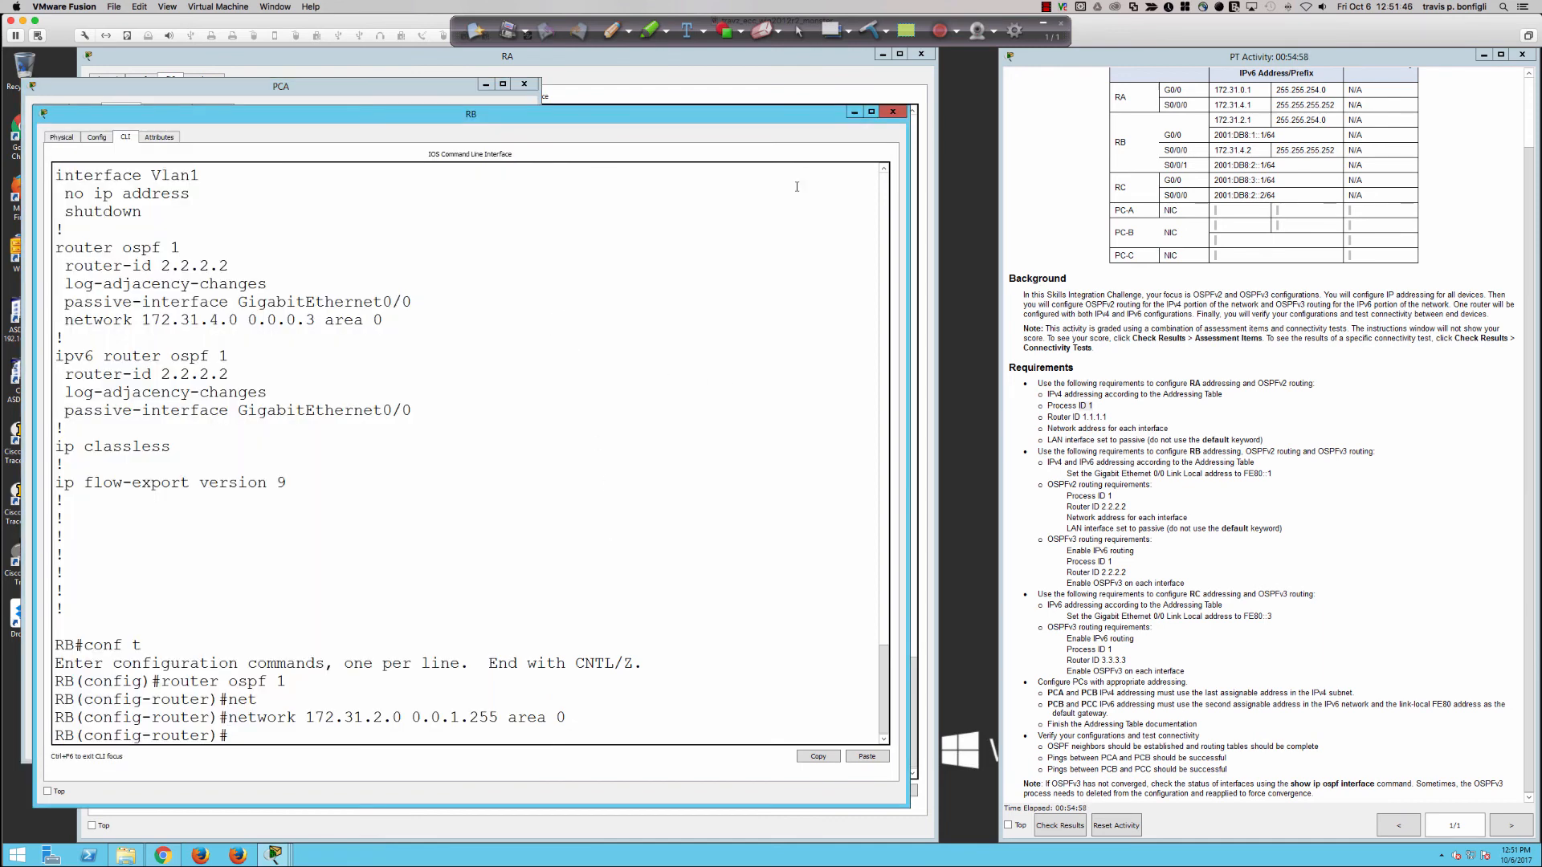
click(780, 66)
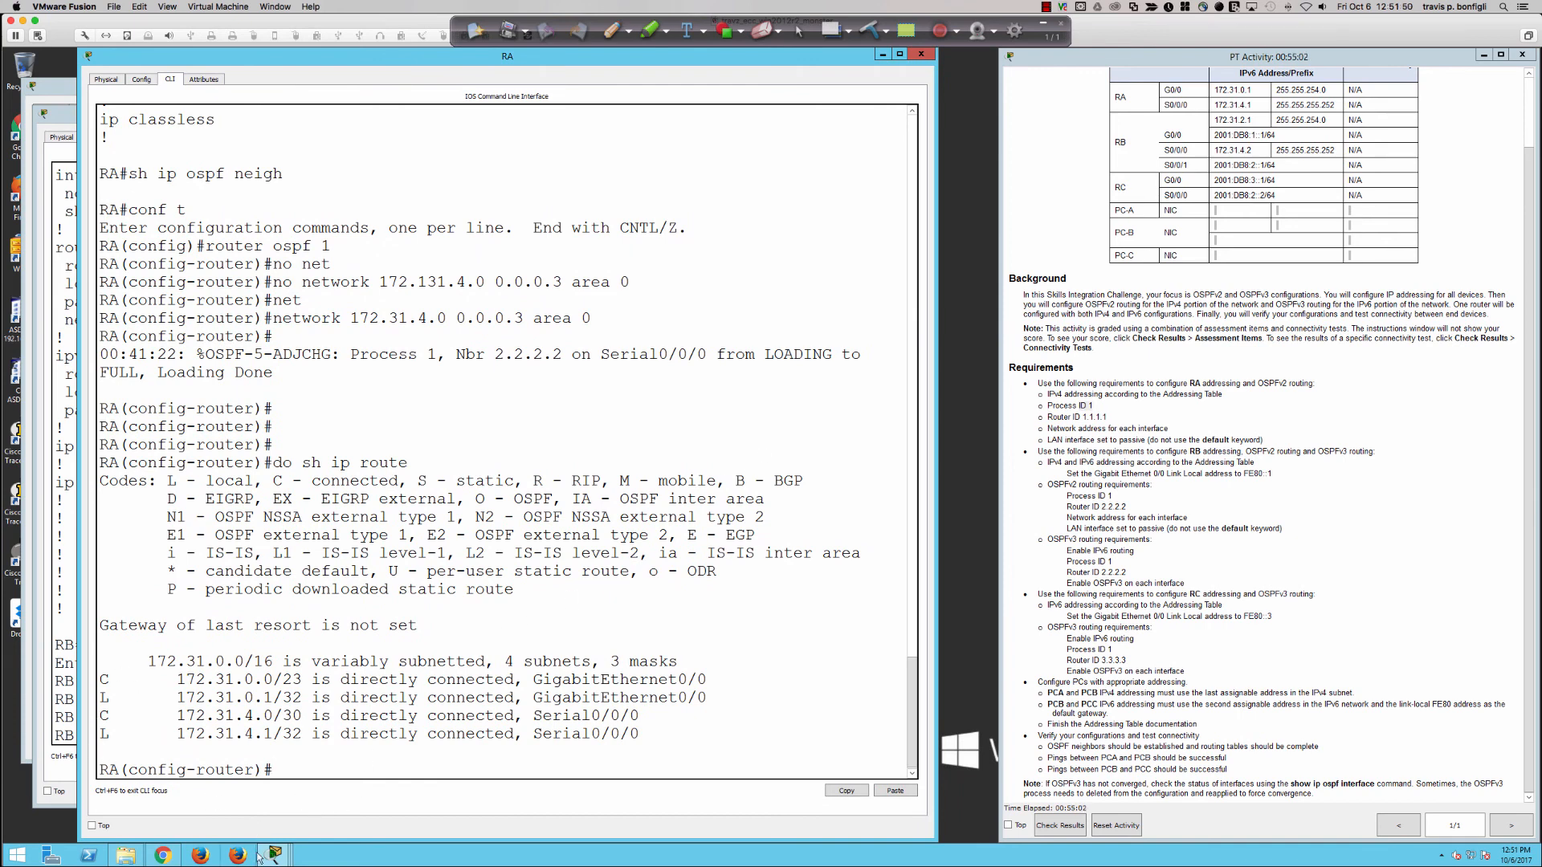
mouse_move(273, 856)
click(73, 796)
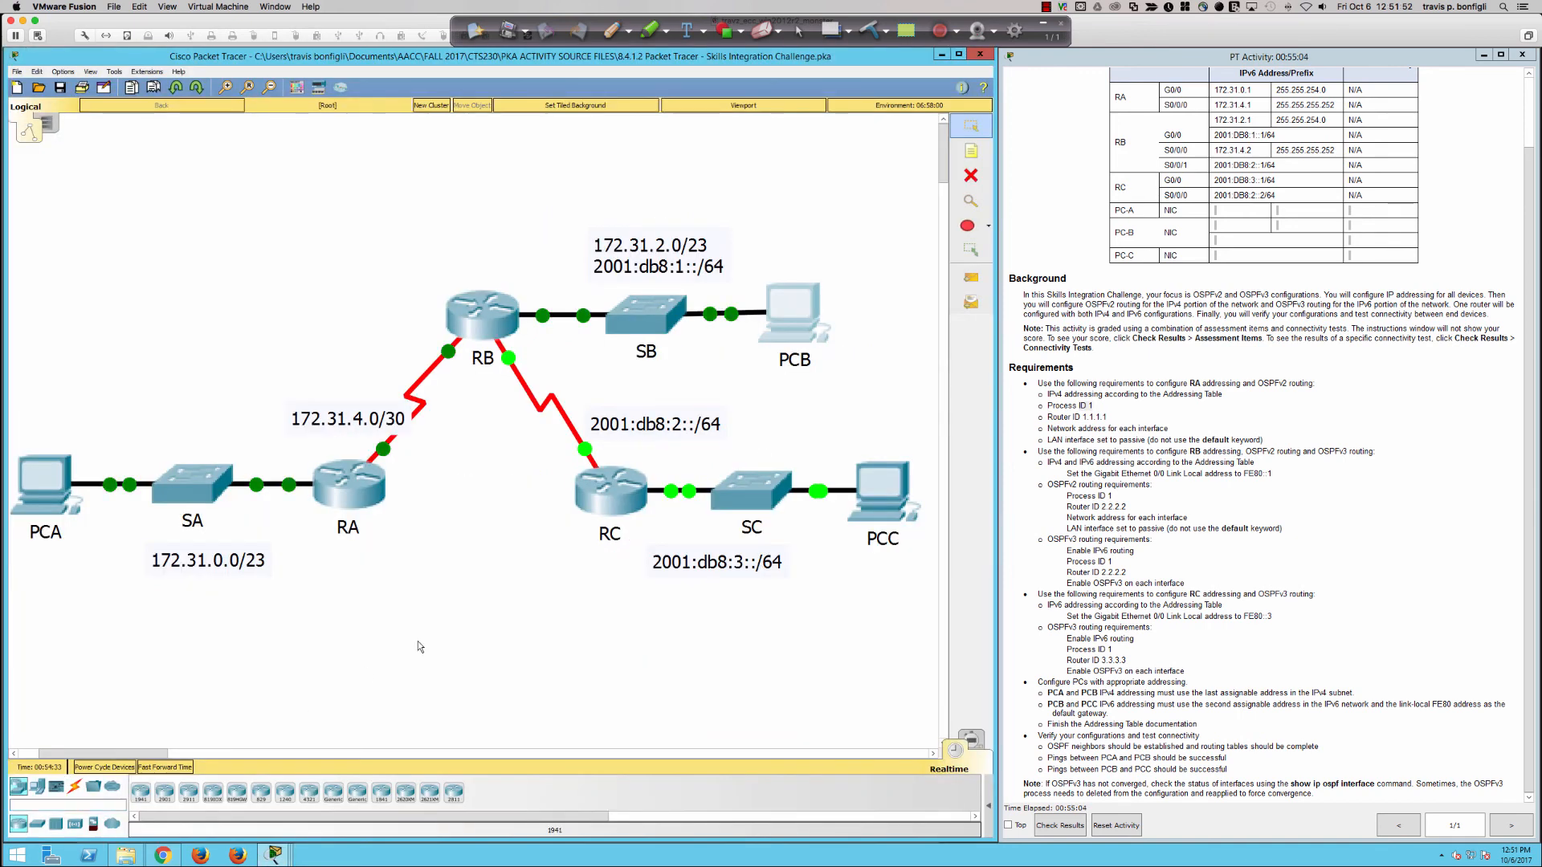
click(866, 497)
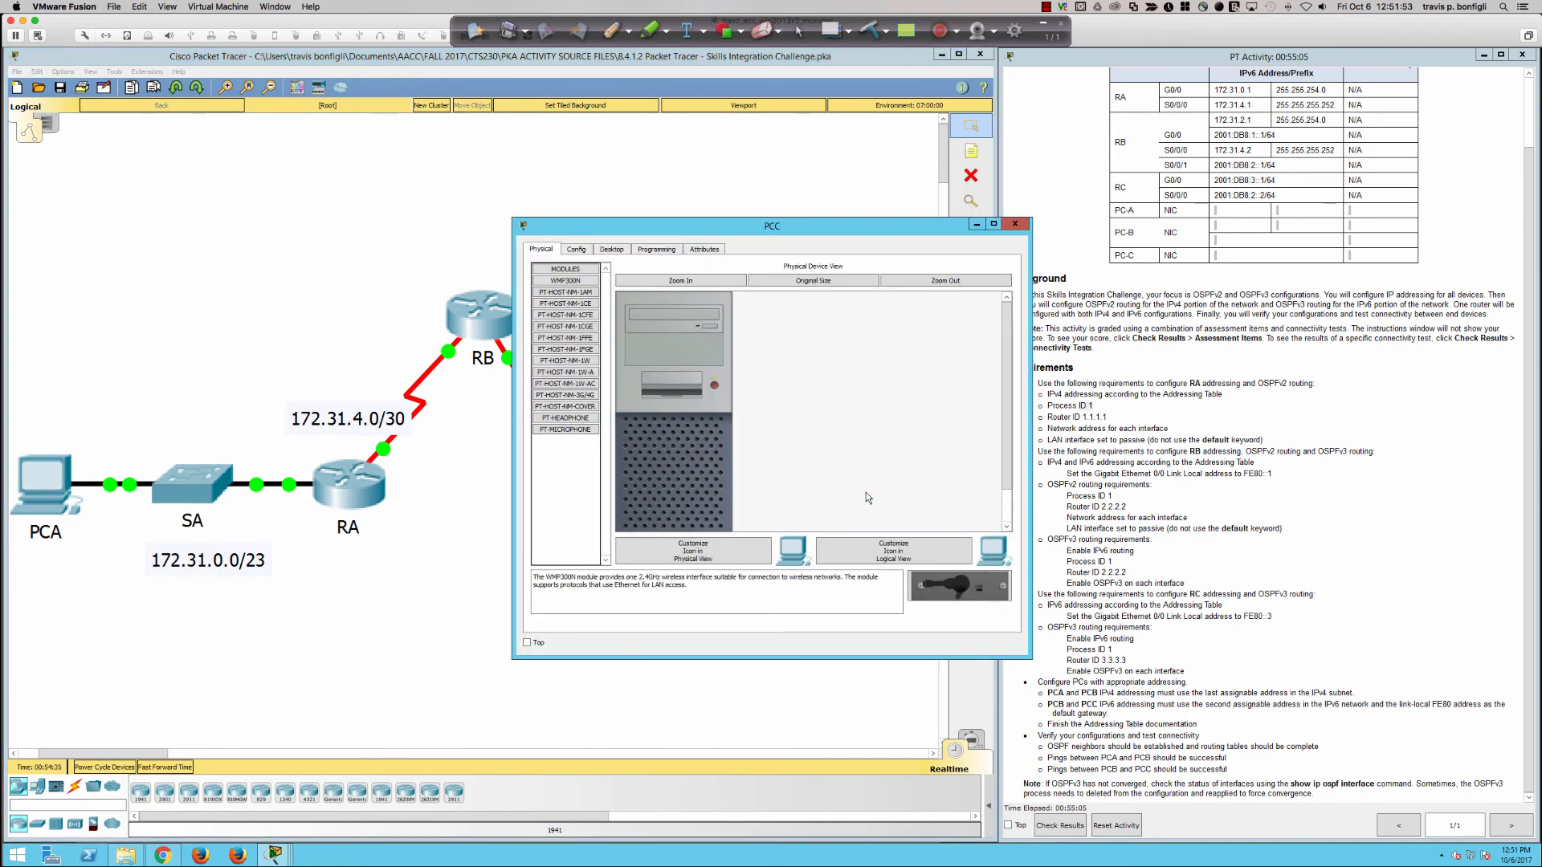
double_click(637, 210)
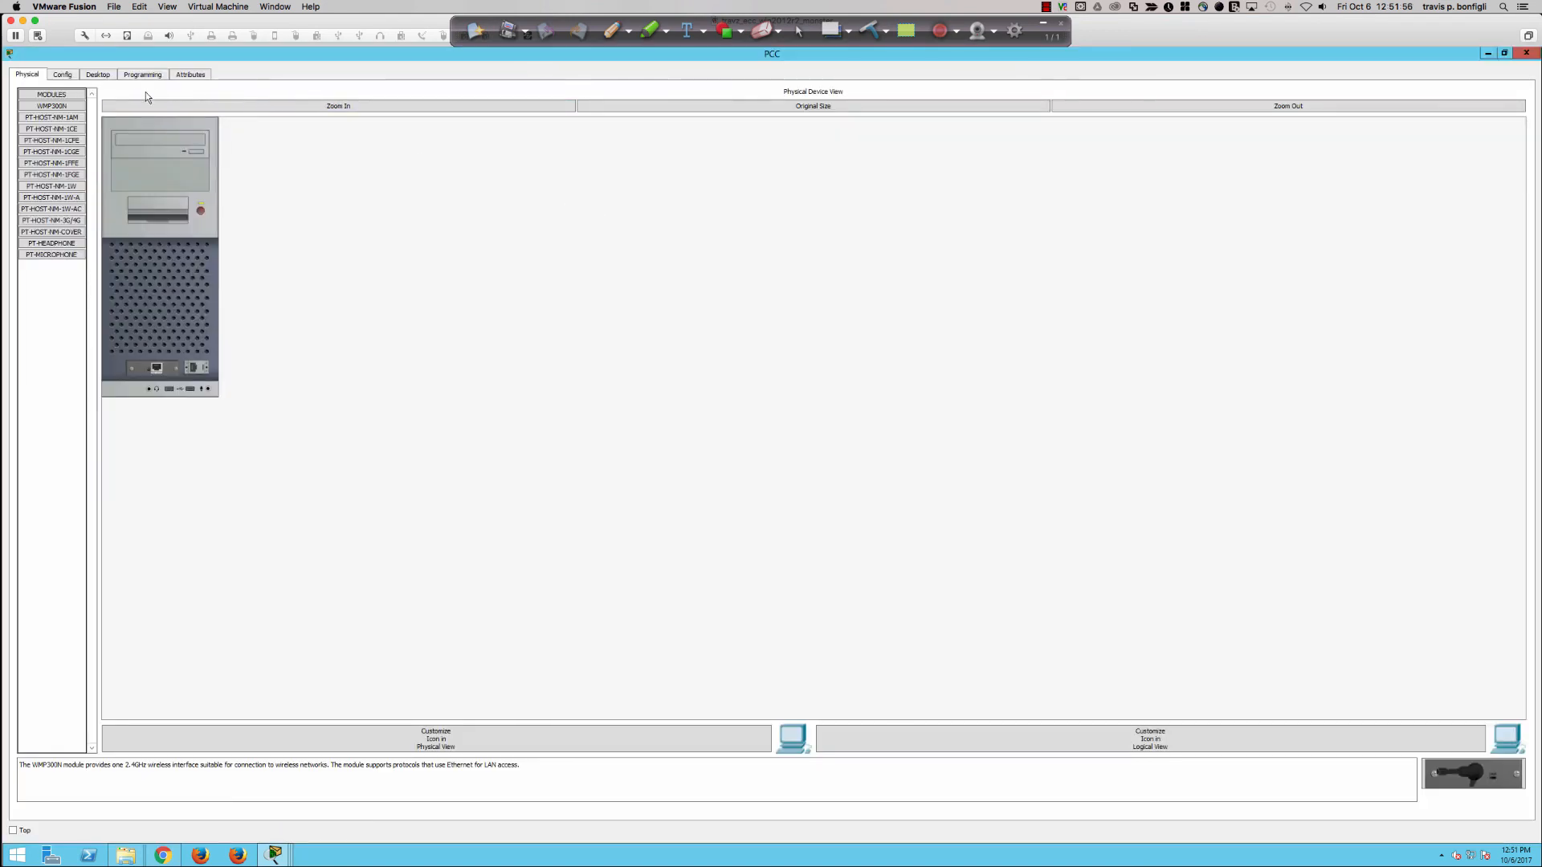
click(98, 74)
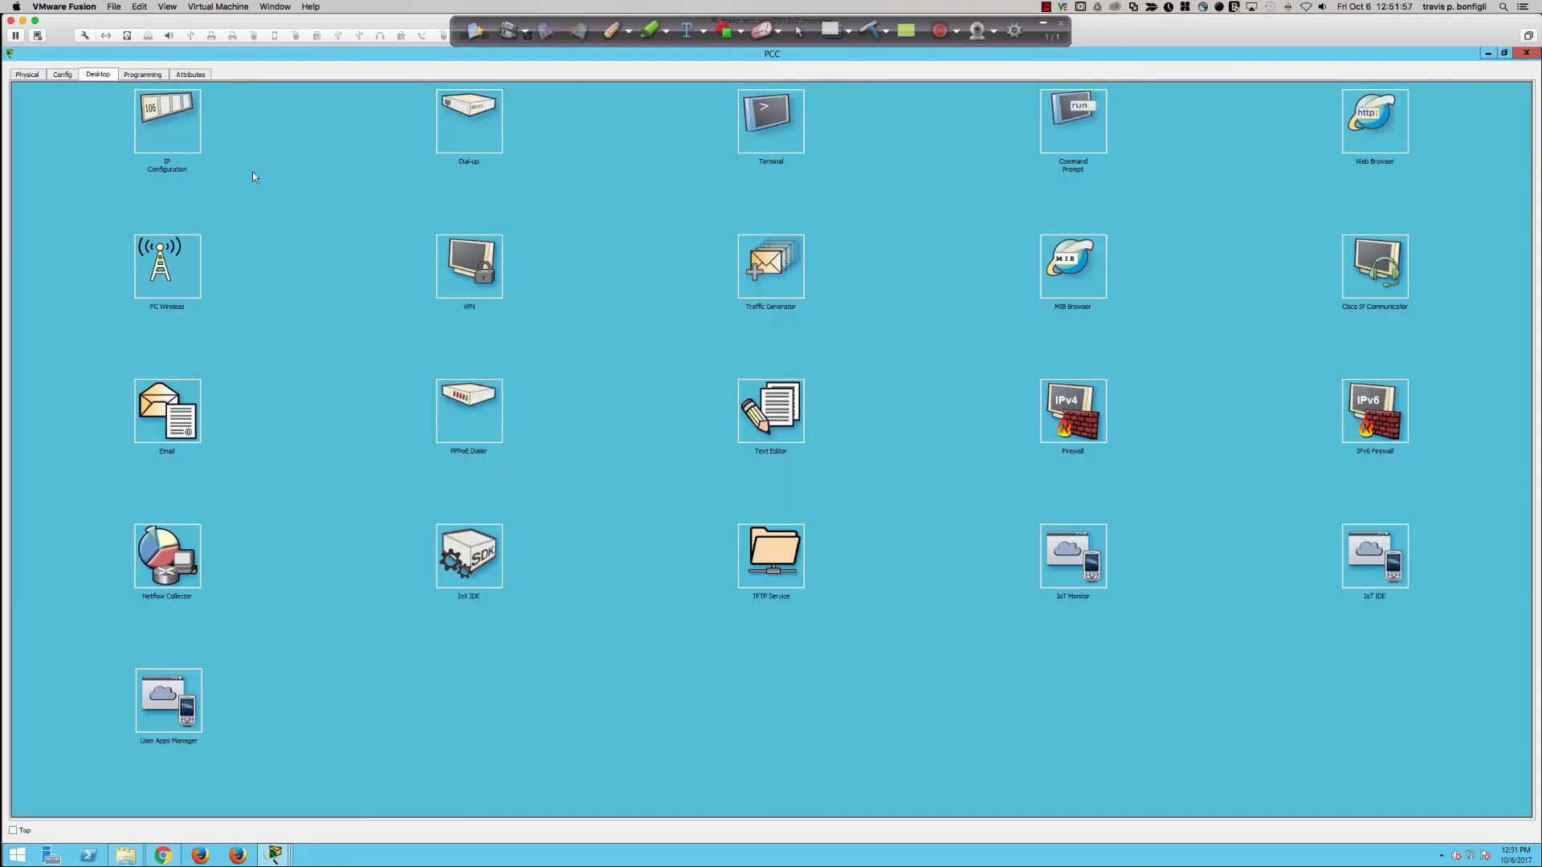
click(149, 132)
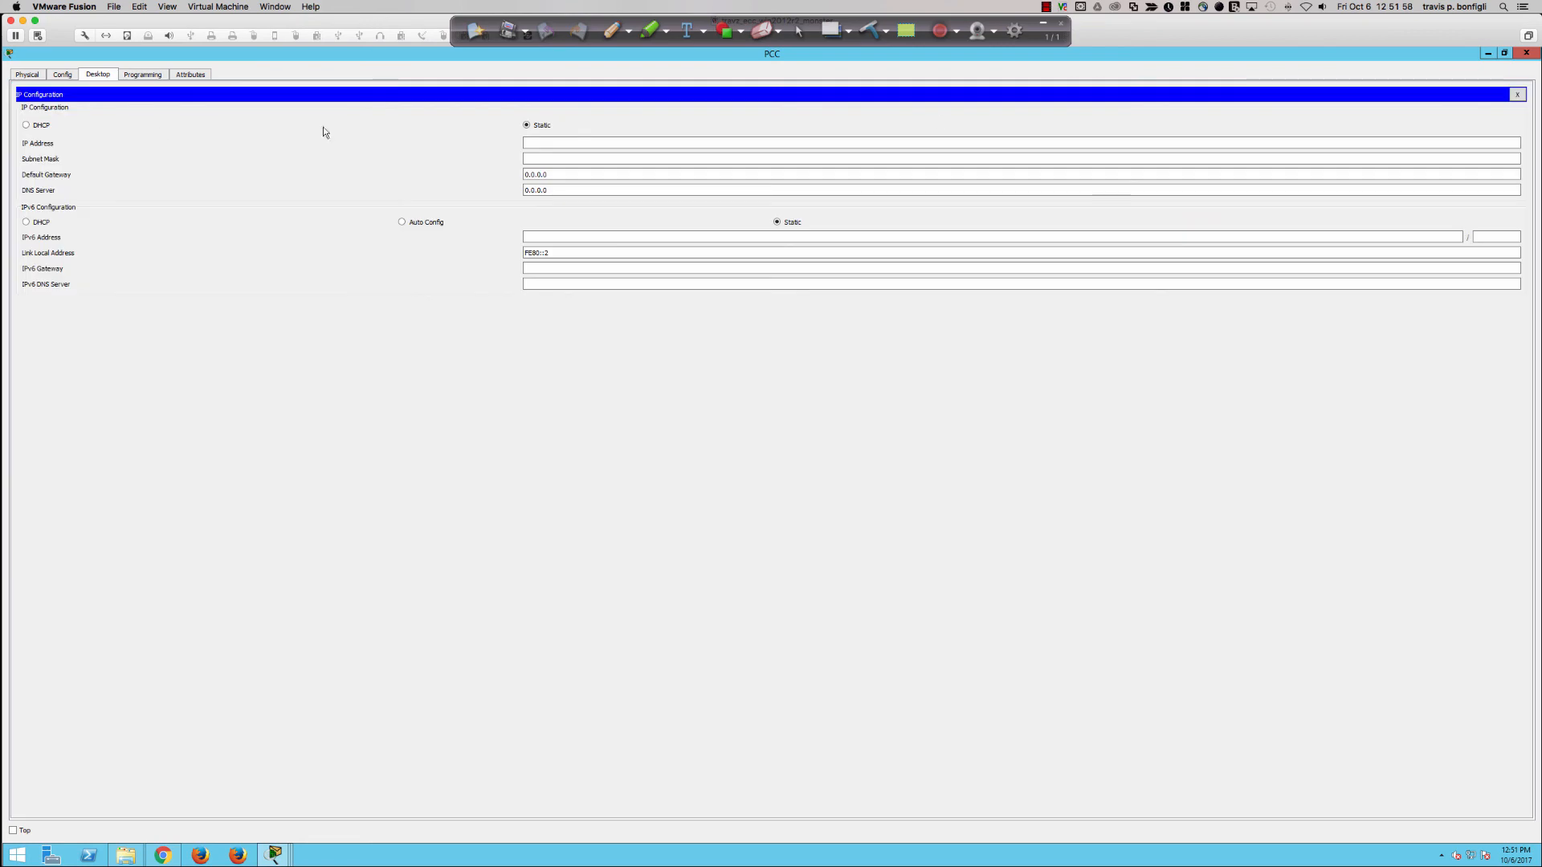
click(1505, 52)
drag(878, 229, 856, 157)
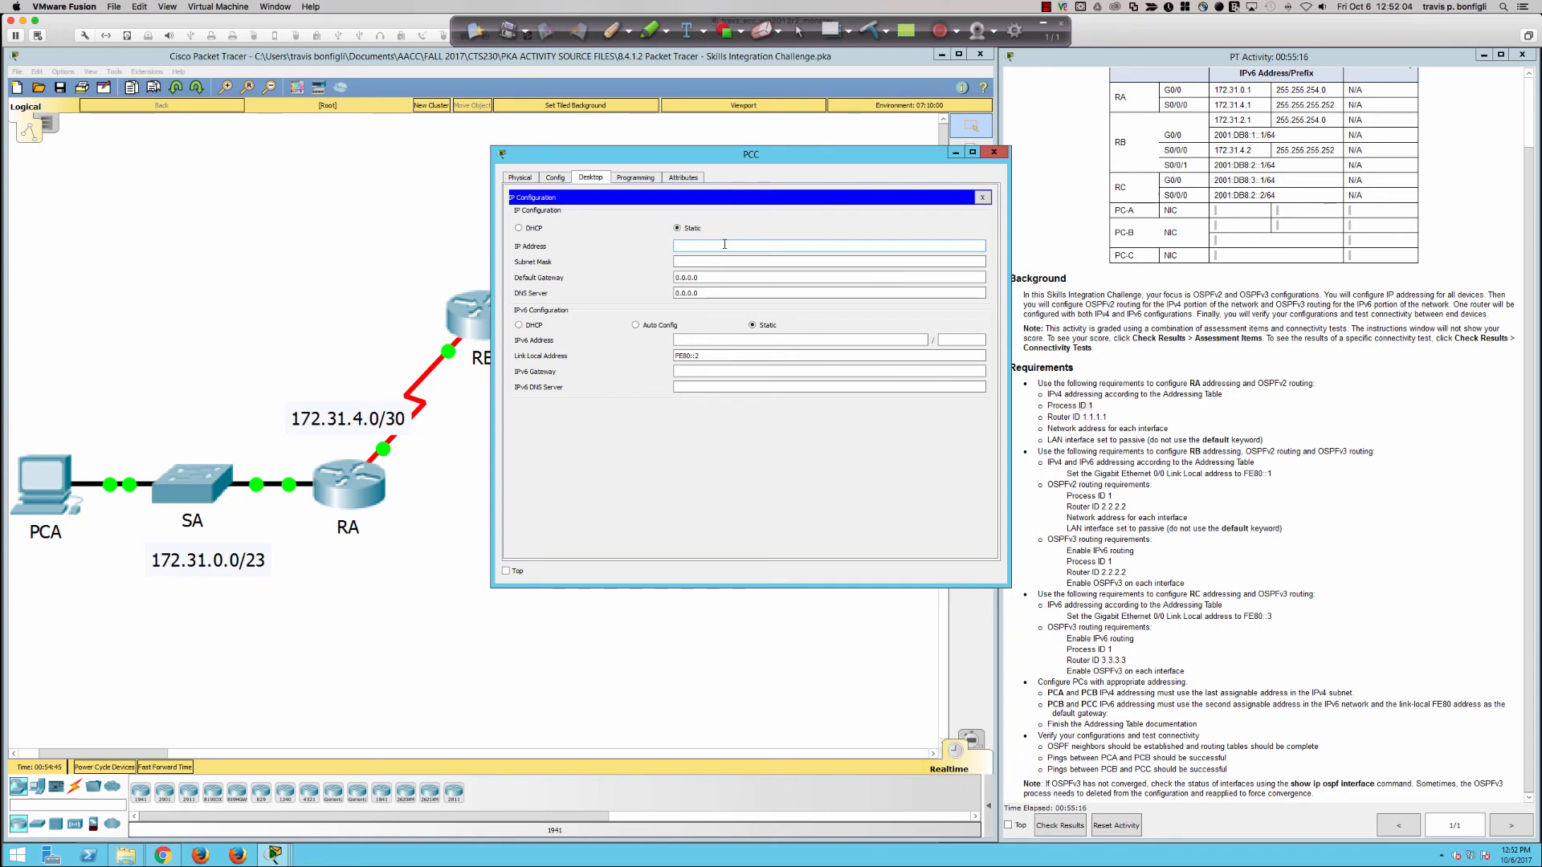
Set PCC's IPv6 address to 2001:db8:3::2/64 and its IPv6 gateway to fe80::3, then close the IP configuration.
click(700, 341)
text(2001:db8:3::2)
key(Tab)
text(64)
key(Tab)
key(Tab)
text(fe80::3)
key(Tab)
click(979, 198)
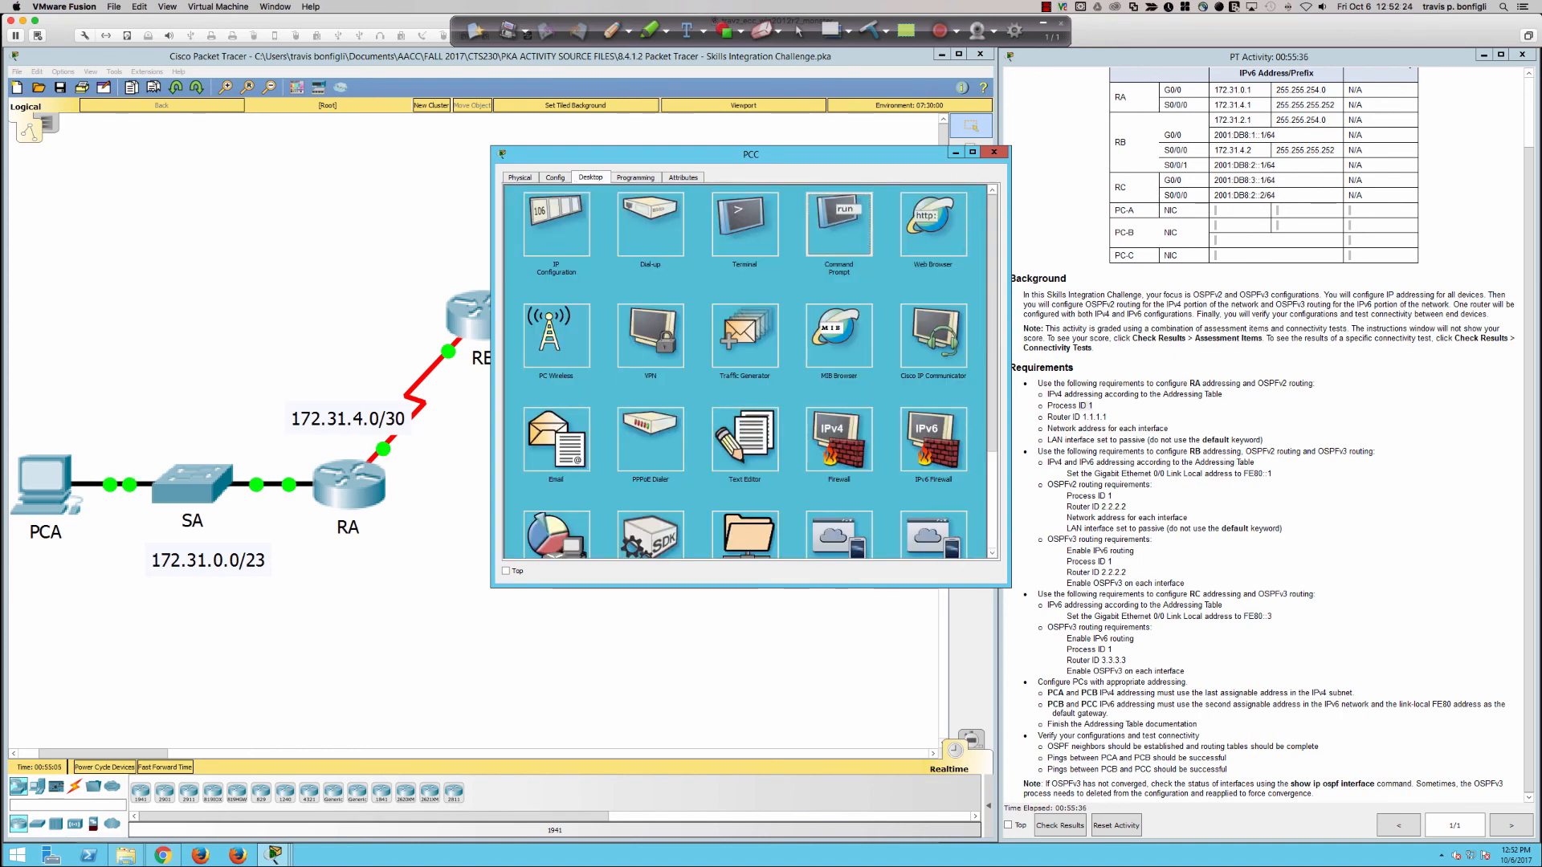
Ping PCB's IPv6 address 2001:db8:1::2 from PCC's command prompt.
click(805, 221)
text(ping)
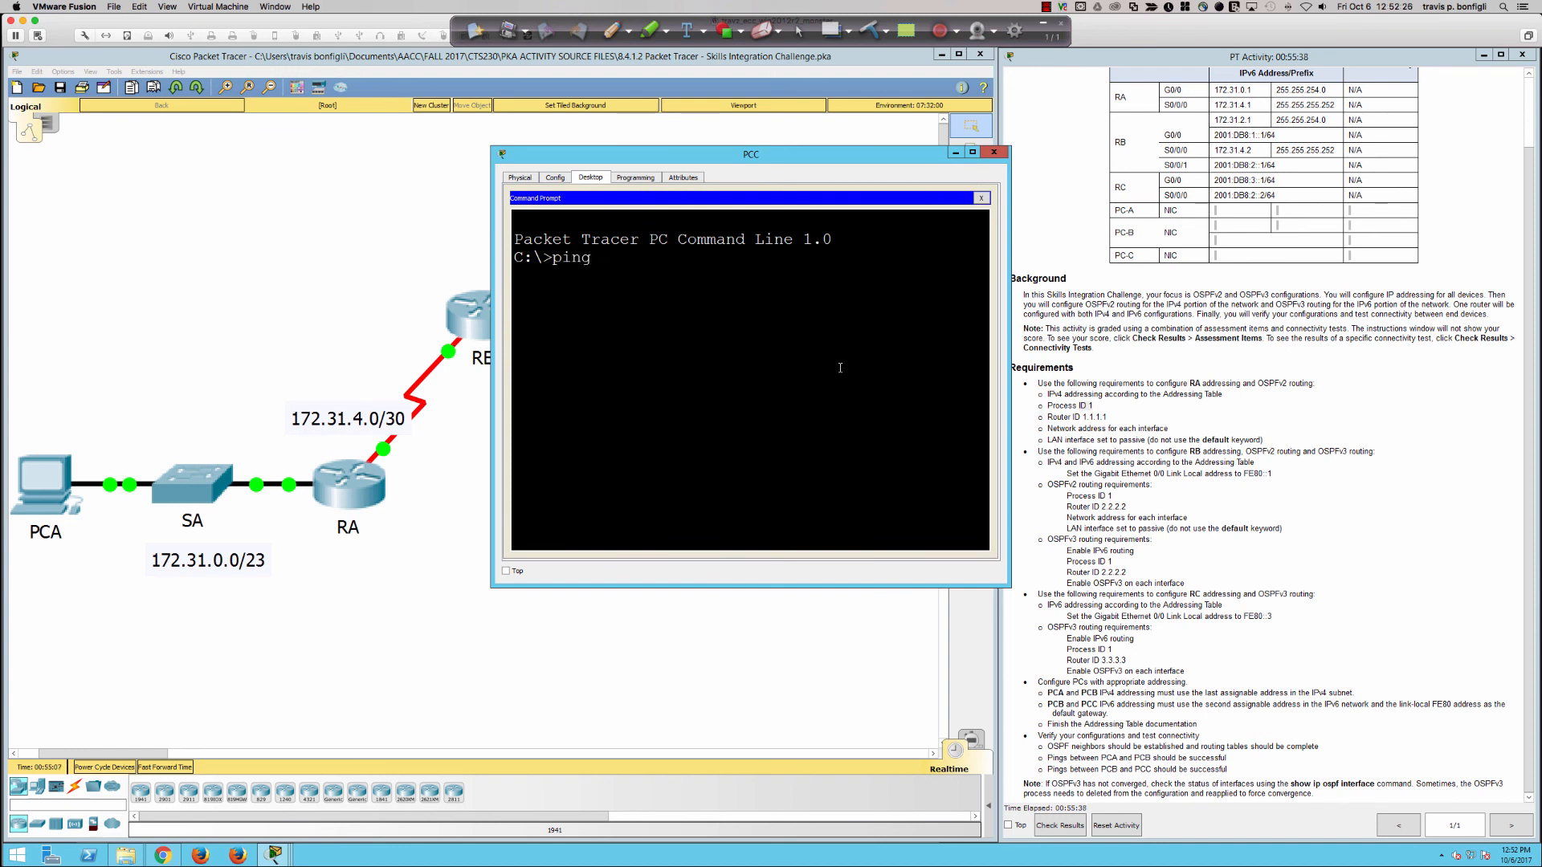
text( 2001:db8:)
text(1)
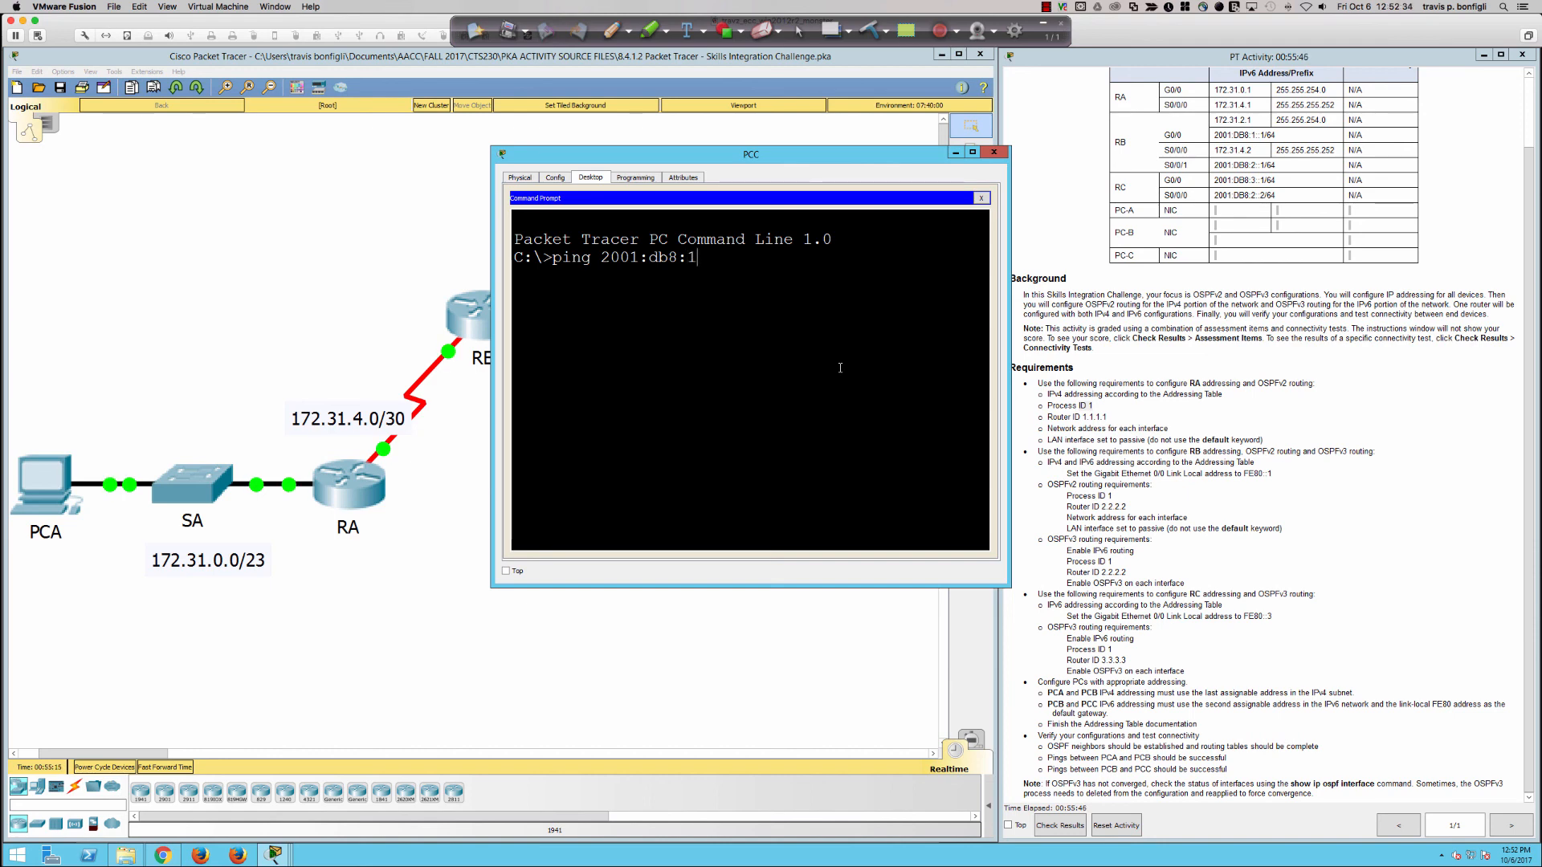
text(::2)
key(Return)
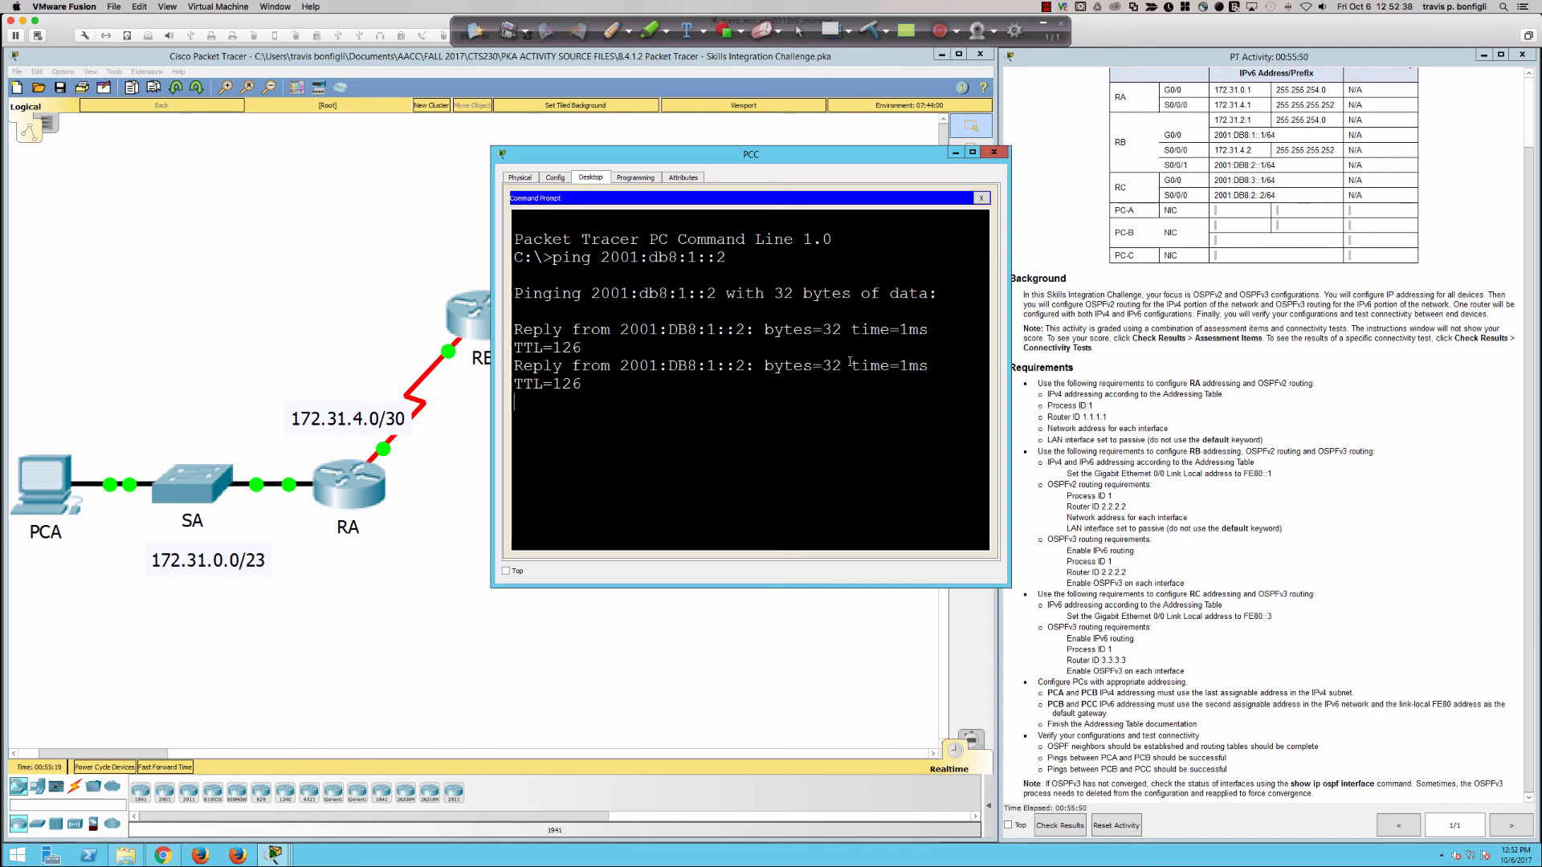
Check the activity results, review the assessment items and overall feedback, and close the results.
click(1067, 829)
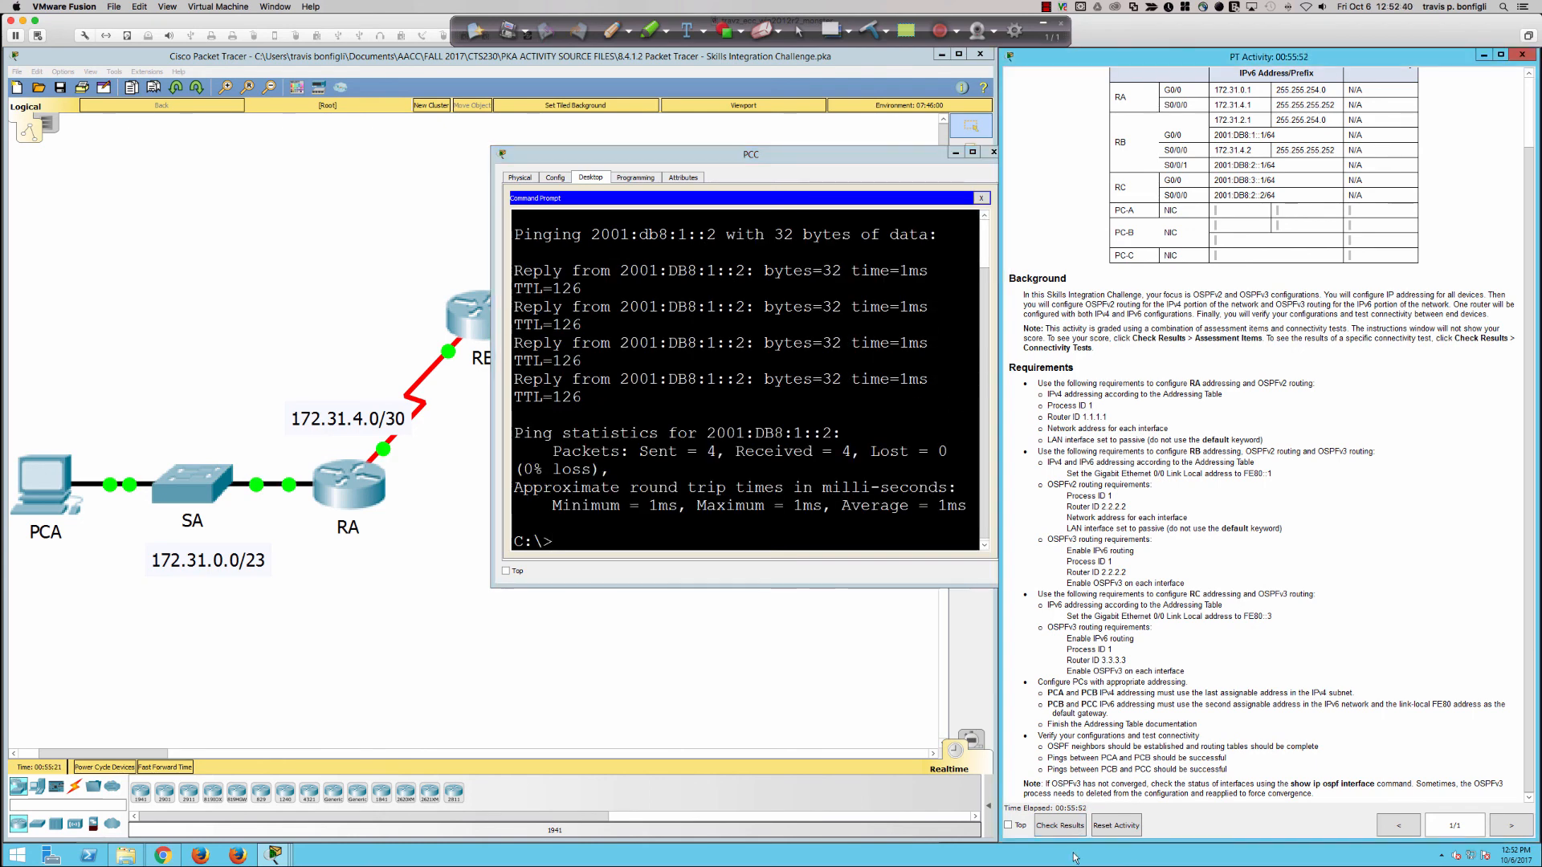
click(1067, 829)
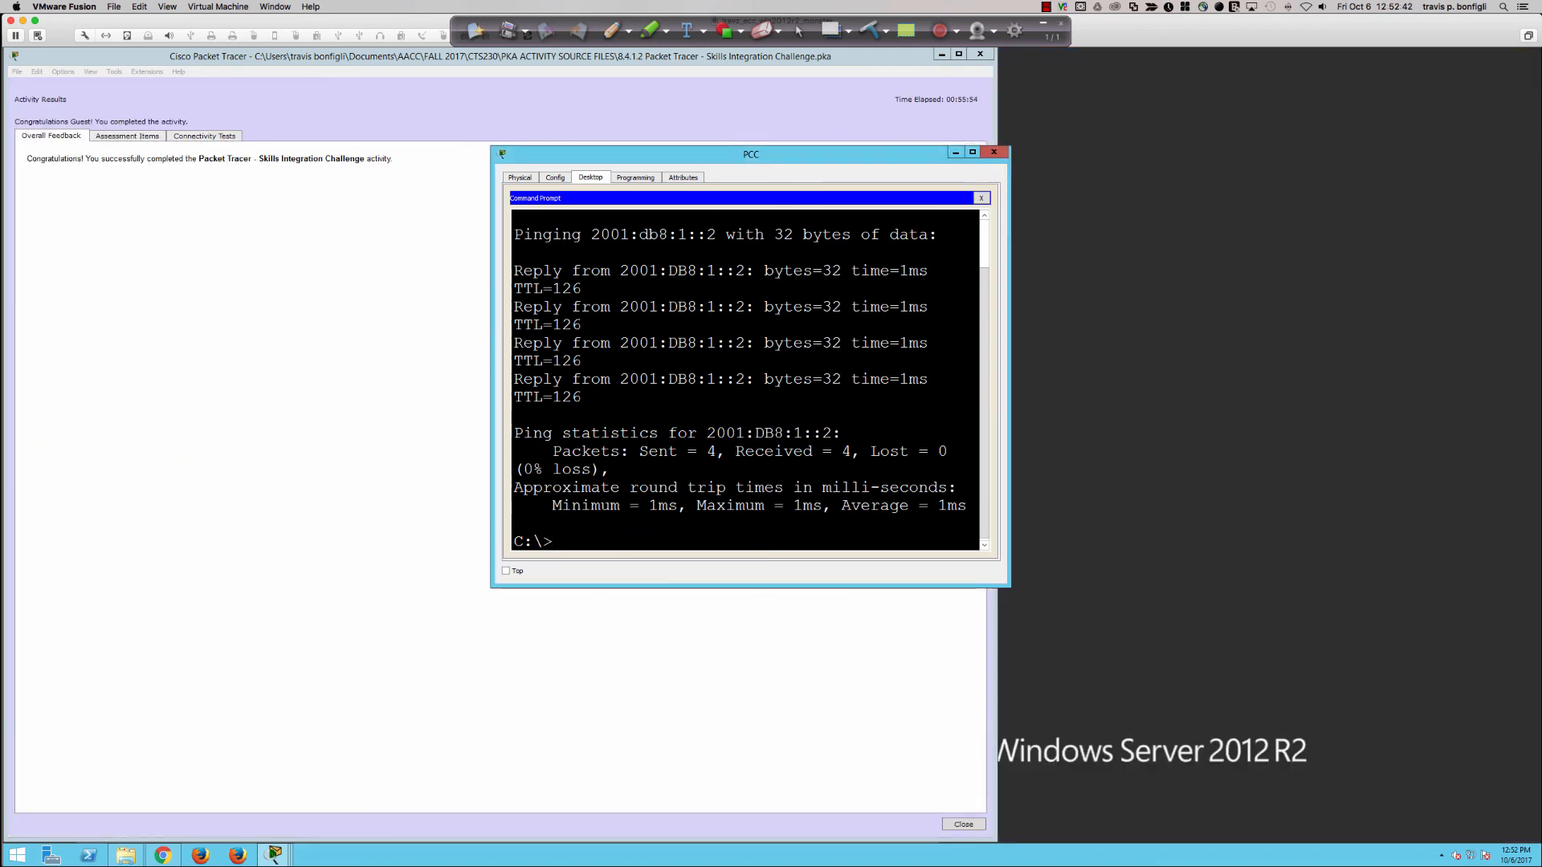
click(128, 136)
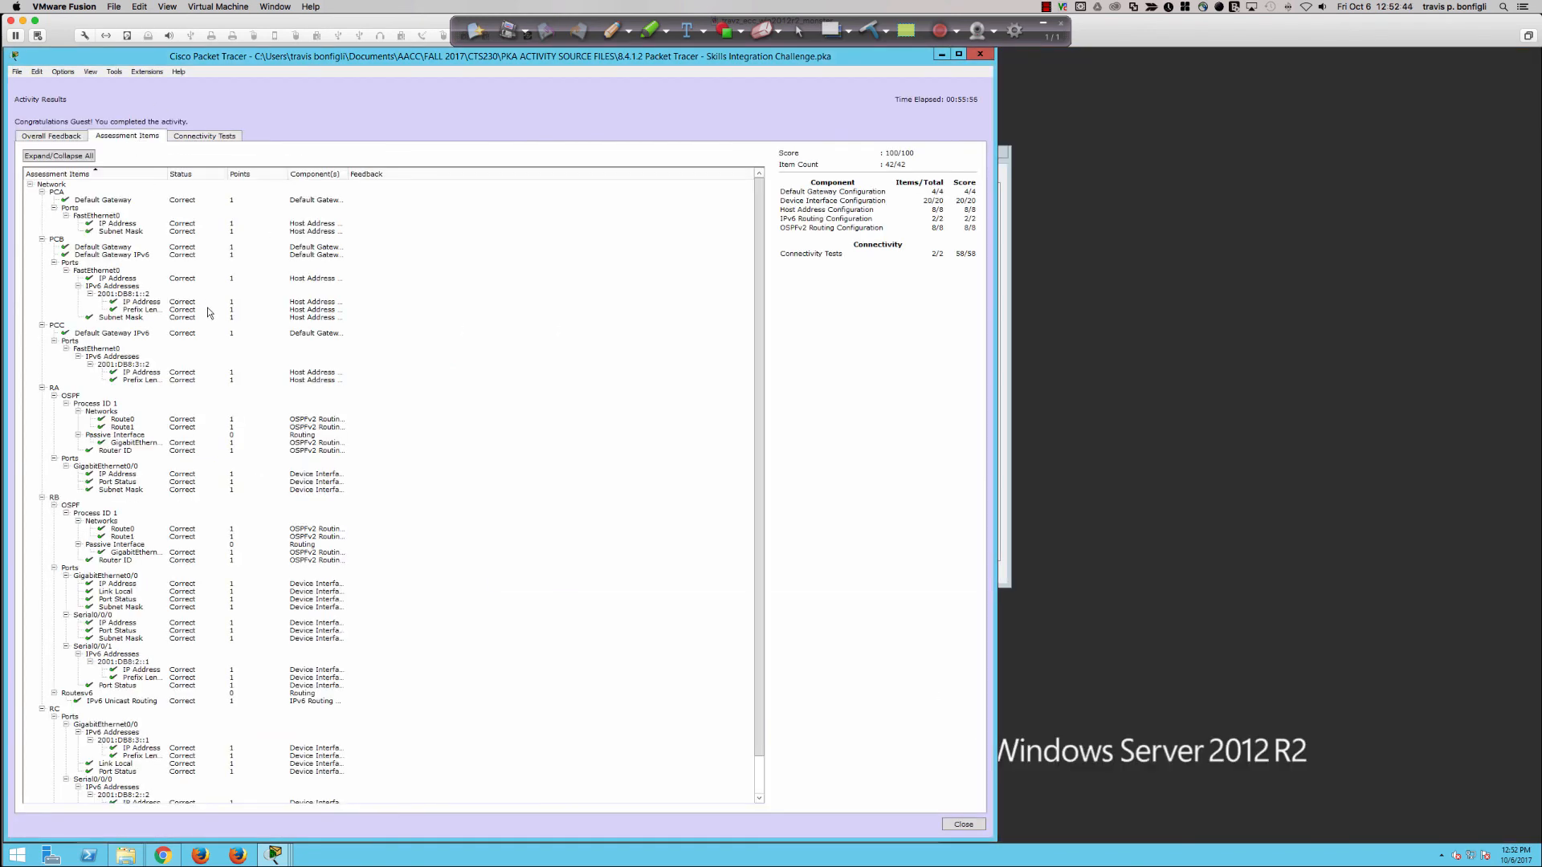
scroll(208, 313, down, 1)
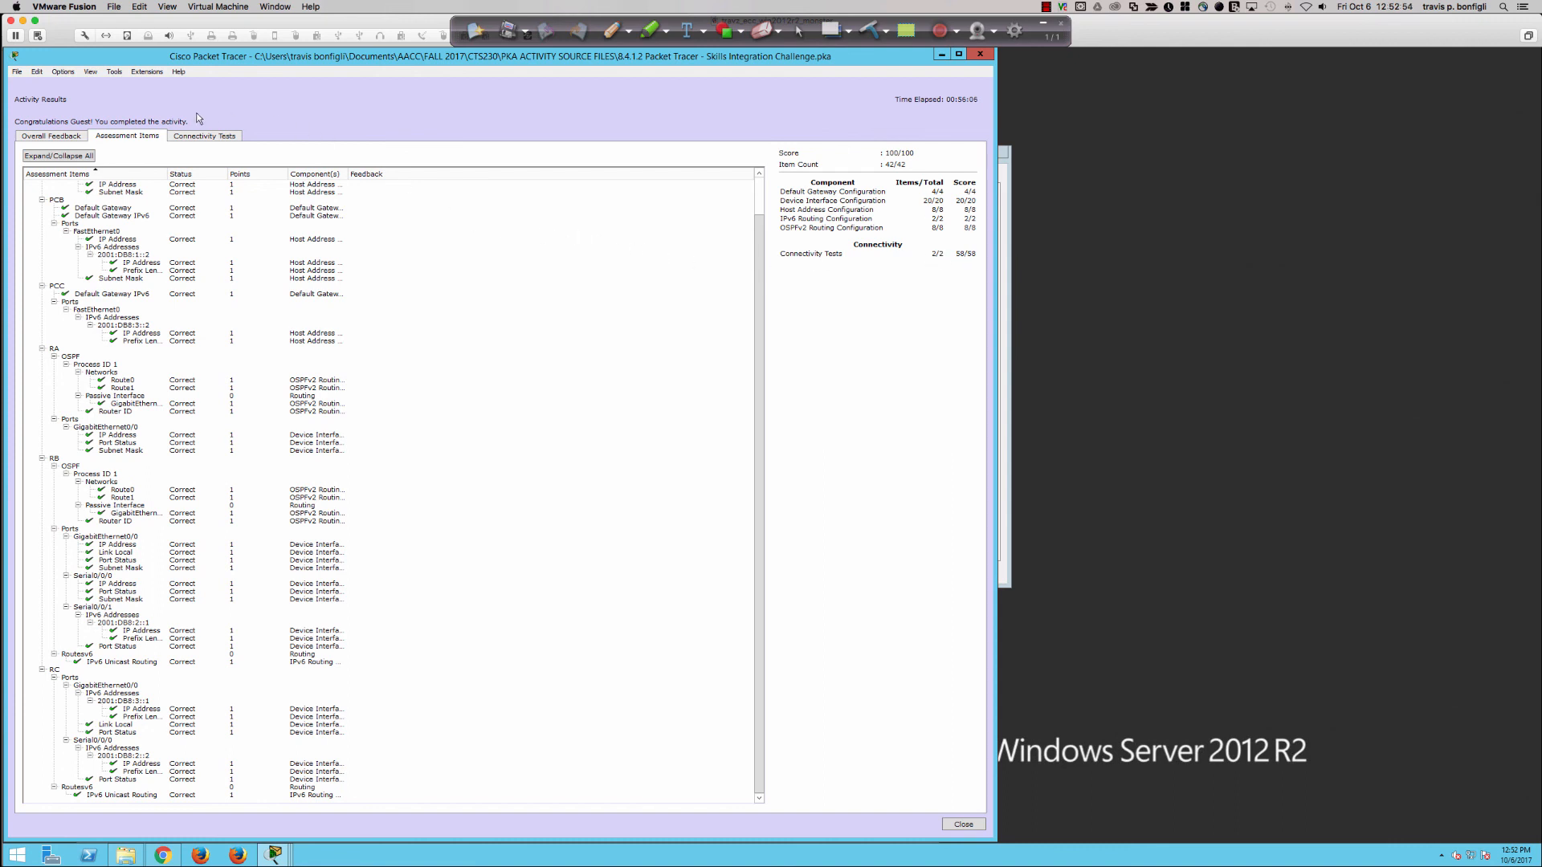
click(77, 136)
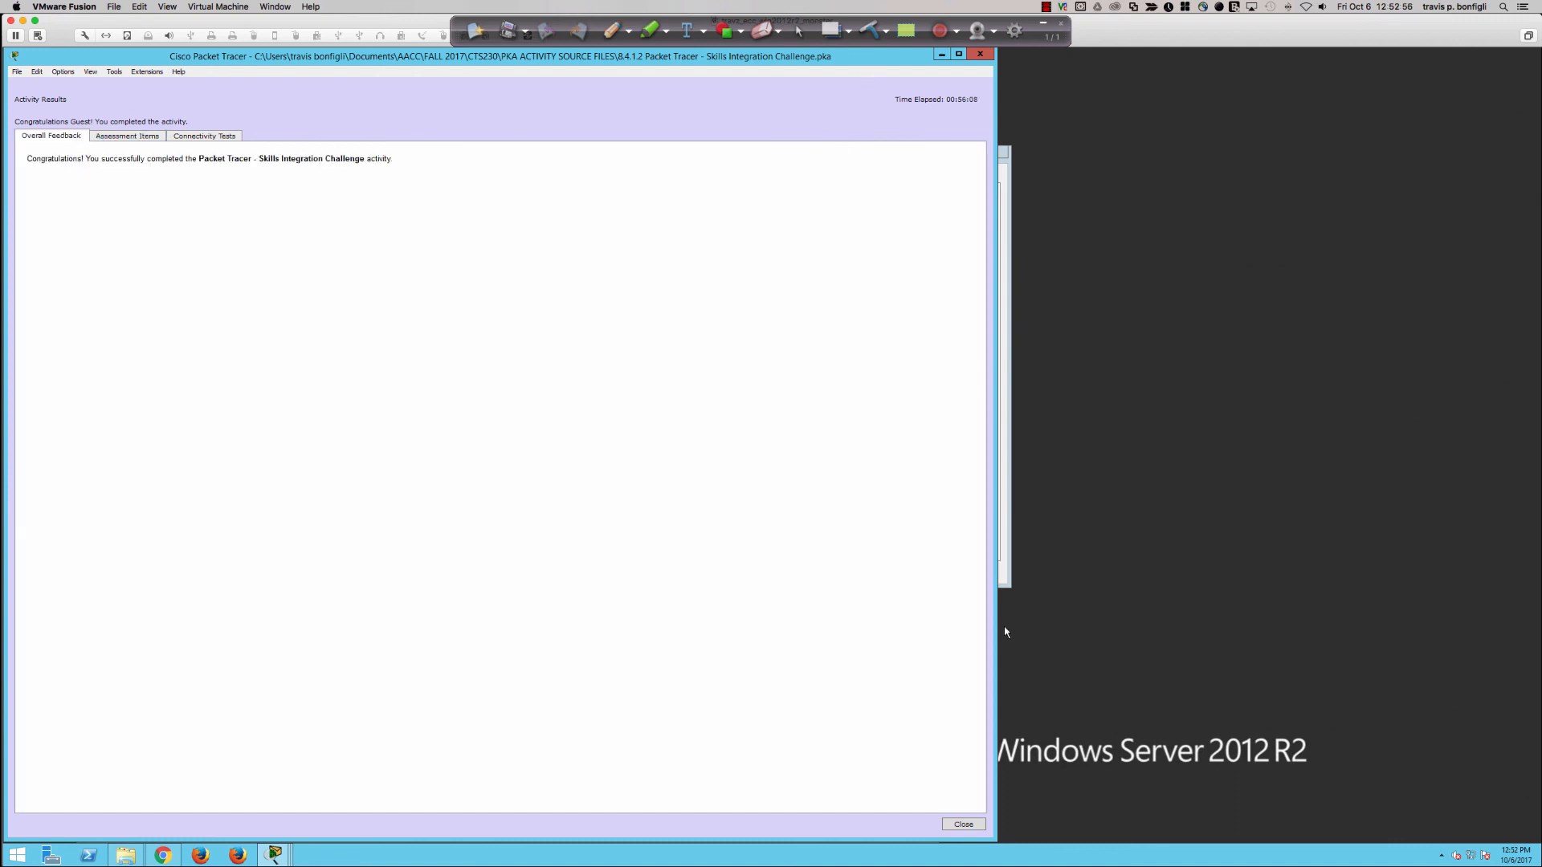
click(965, 825)
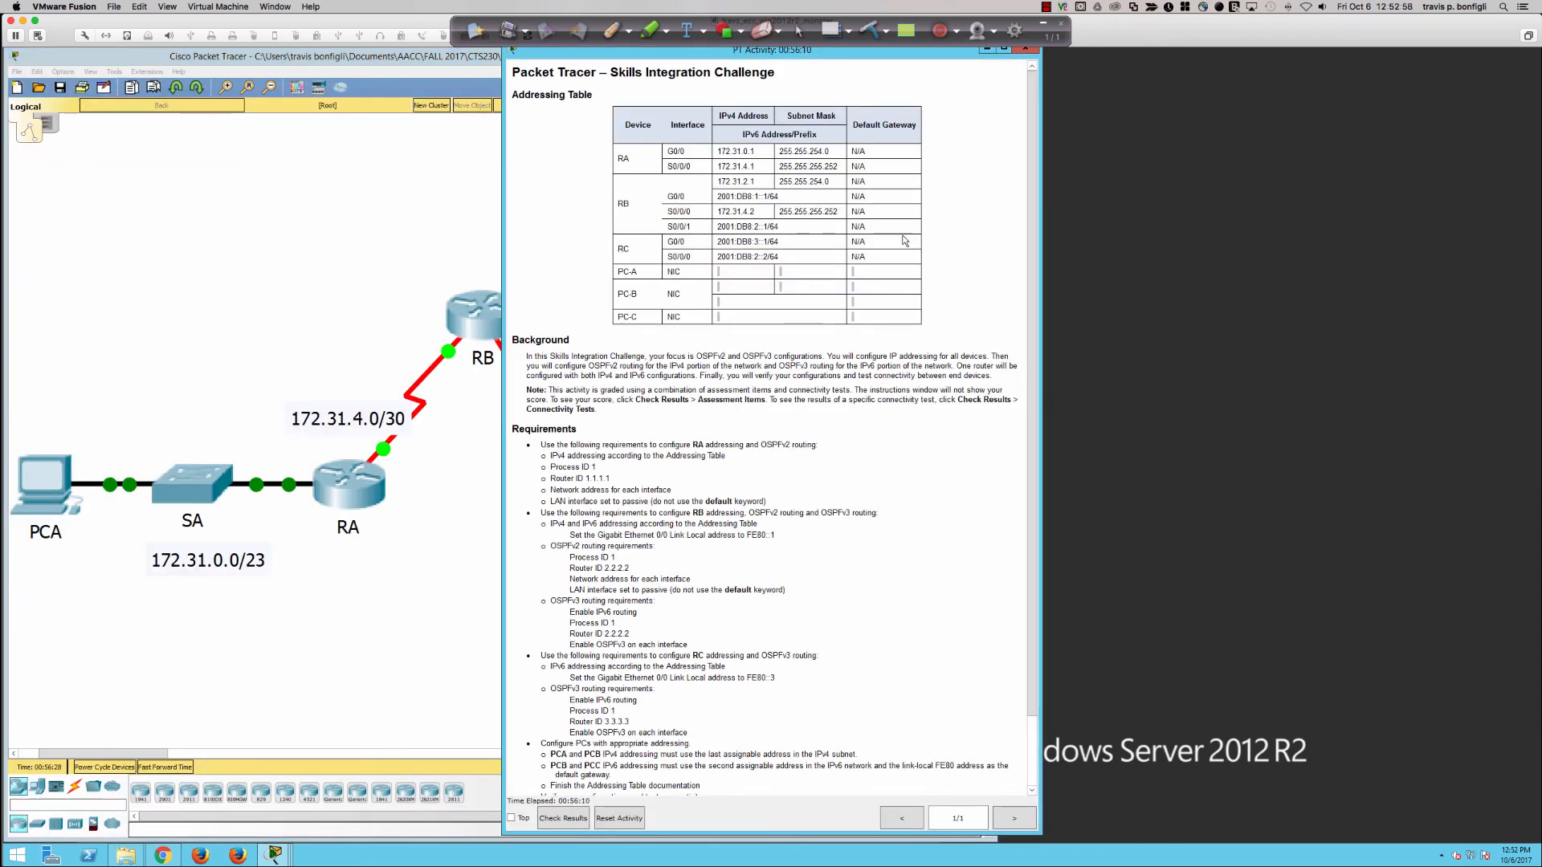
Place the activity instructions beside the full topology, then switch to the course presentation's title slide.
drag(871, 63, 1363, 70)
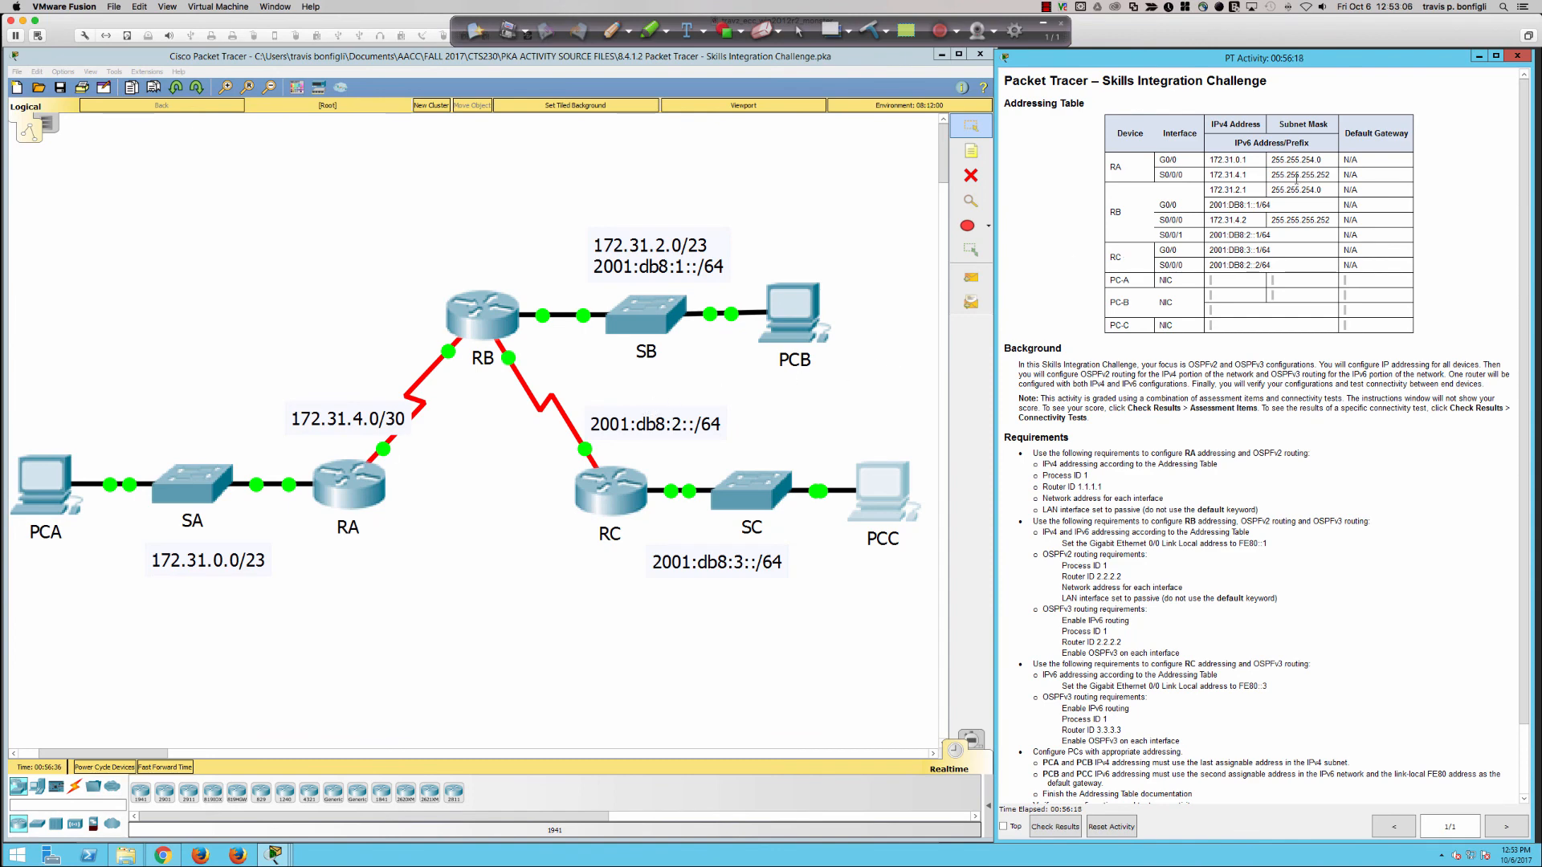
drag(1294, 159, 1325, 161)
key(super+Tab)
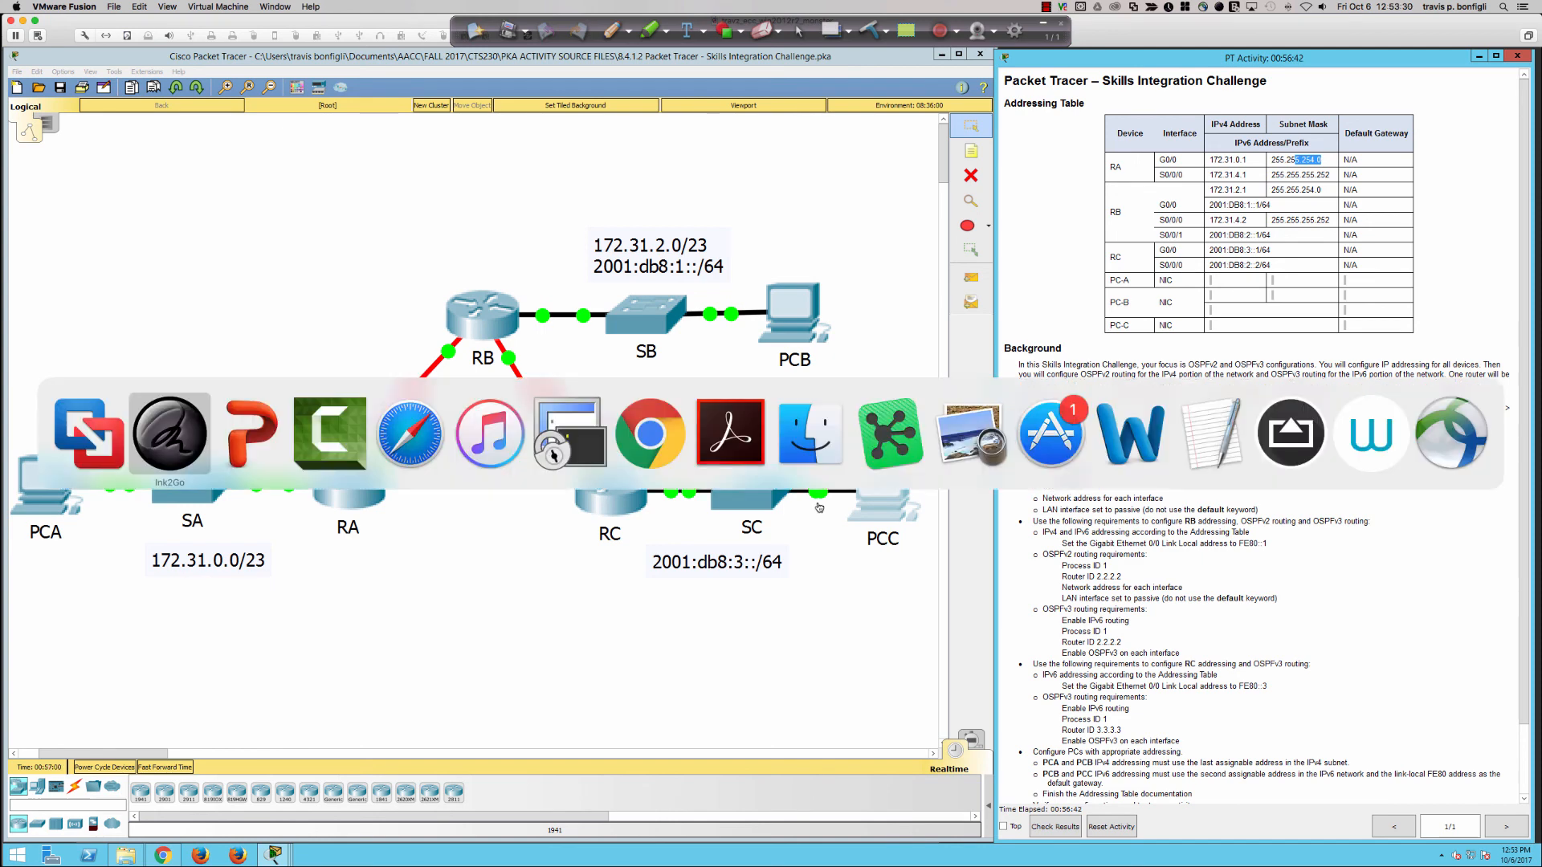
key(super+Tab)
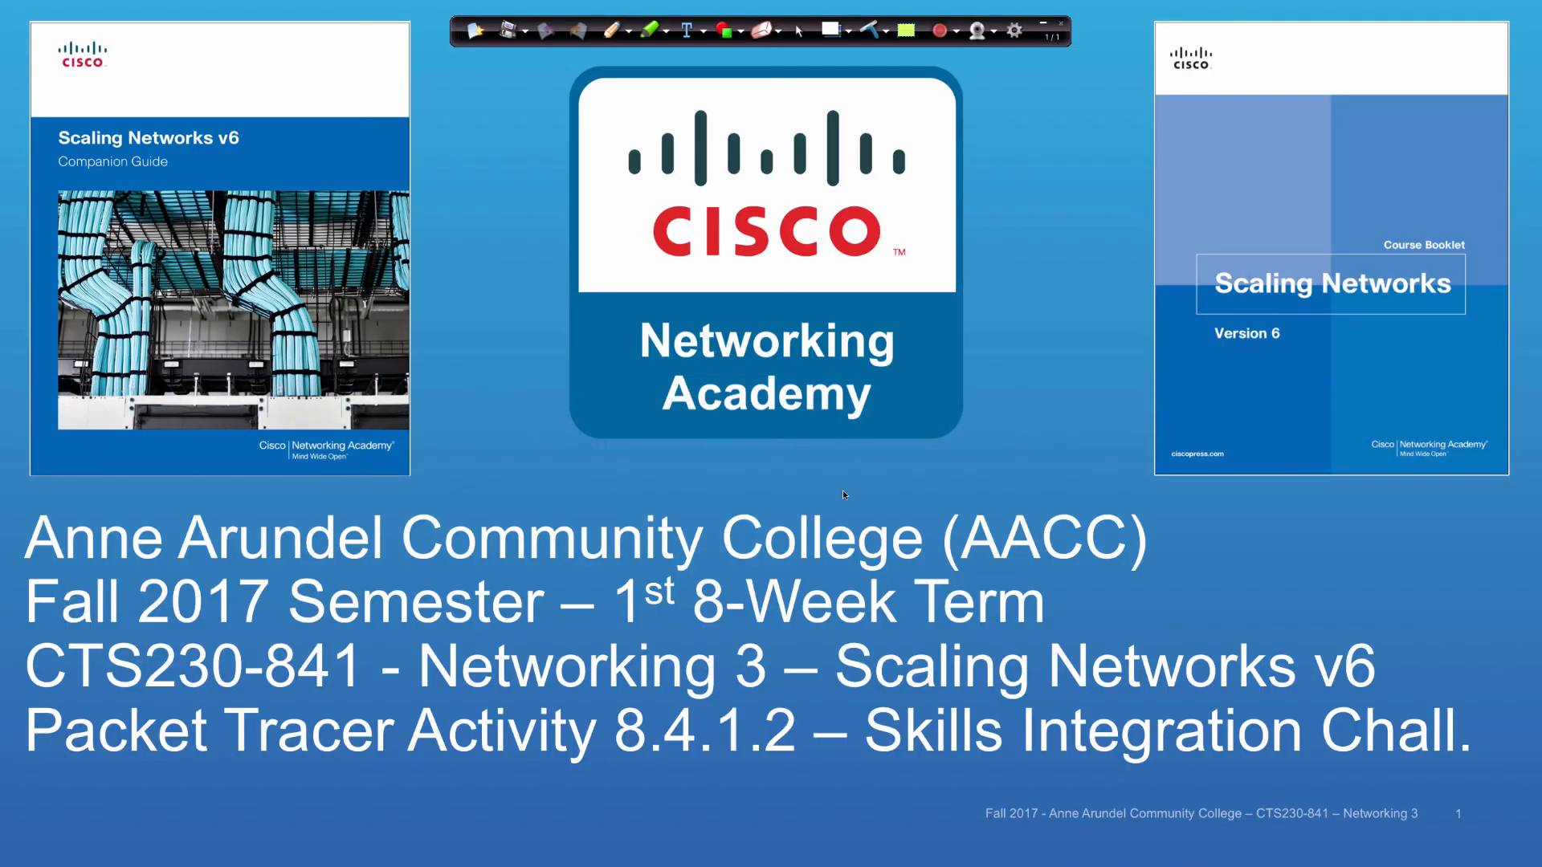